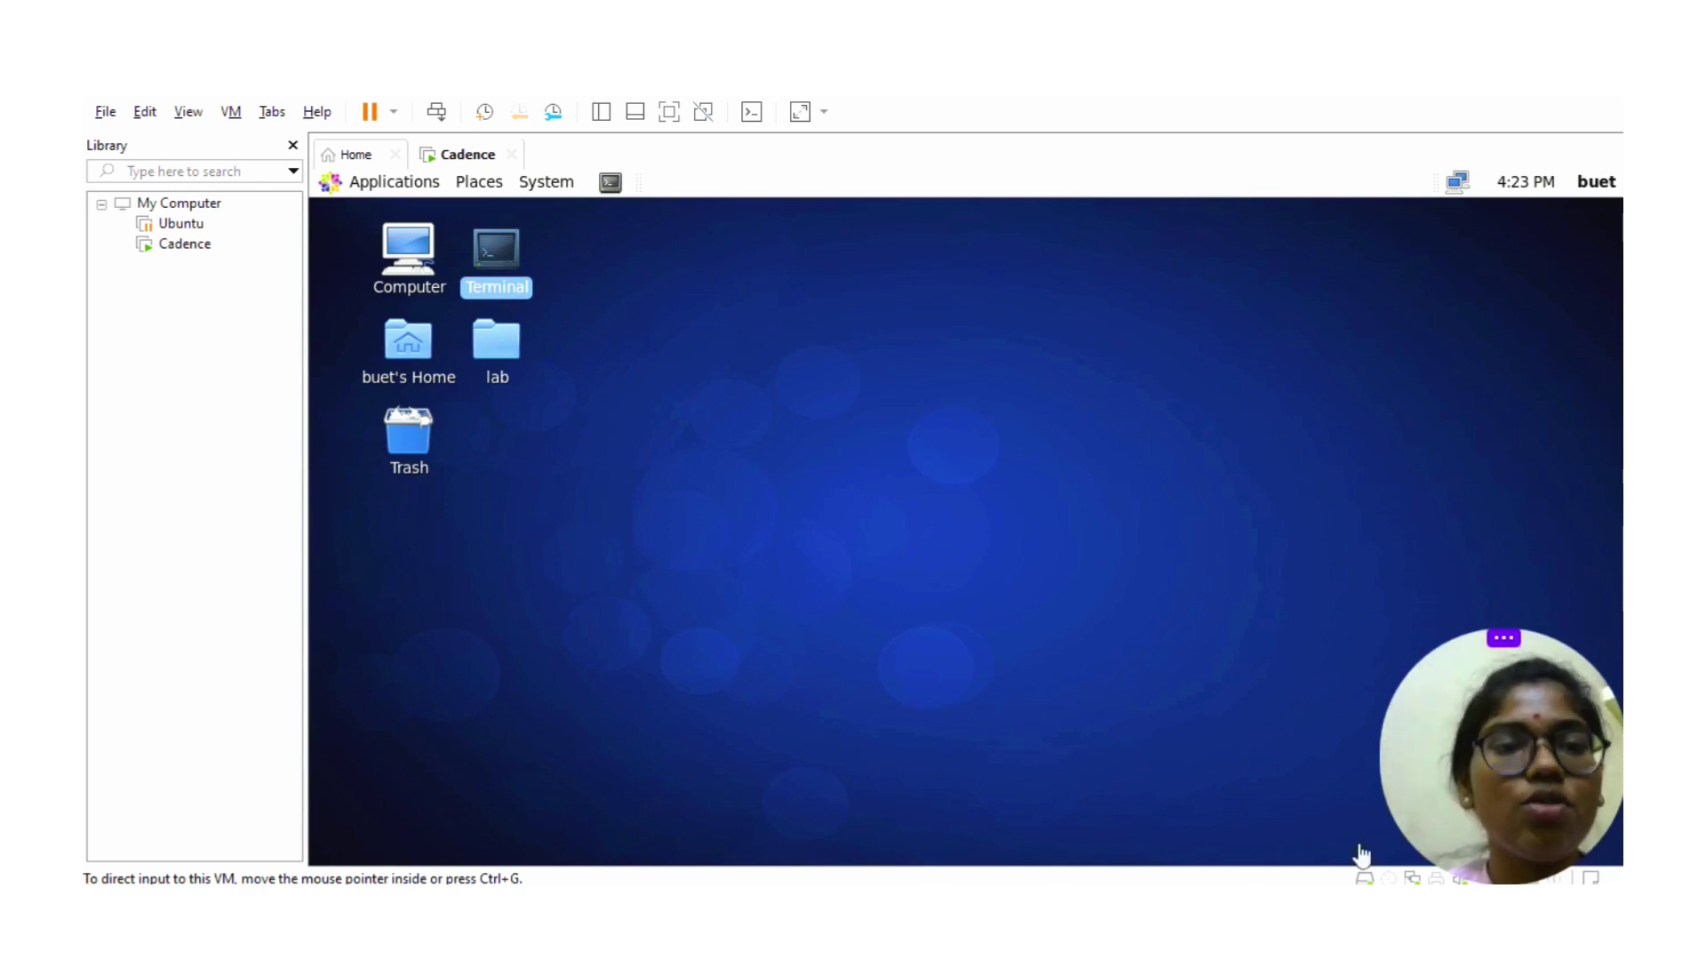
- Capture keyboard and mouse input in the Cadence CentOS virtual machine
{"action": "left_click", "coordinate": [509, 265]}
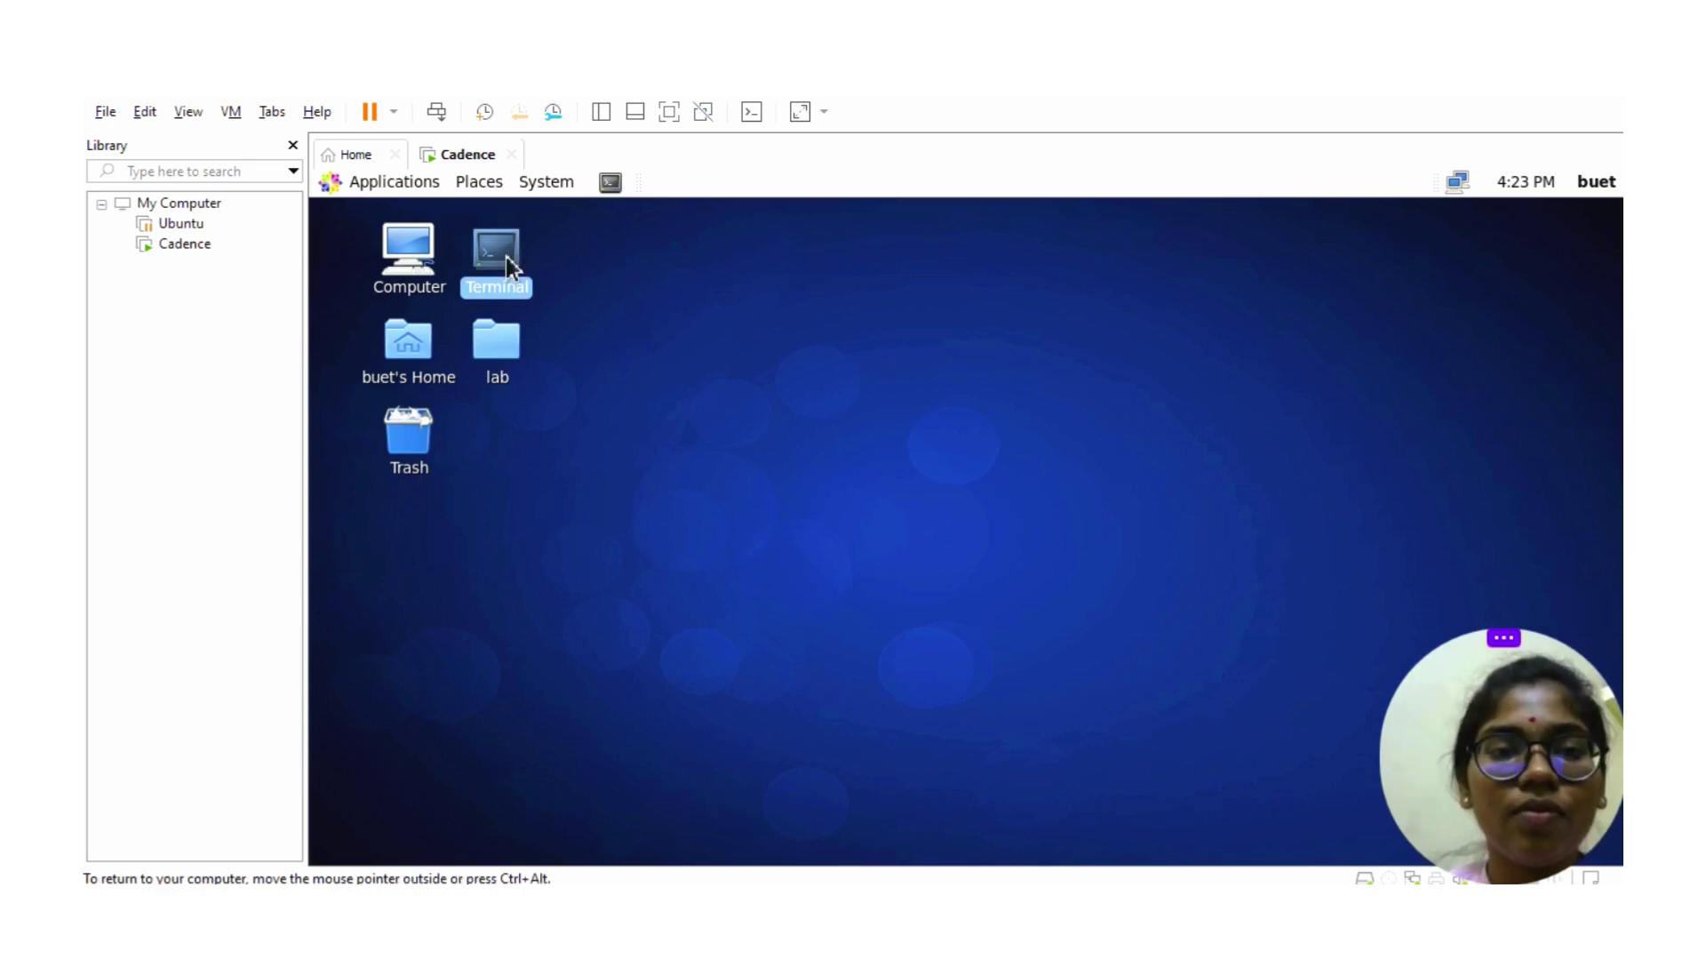
- Launch Virtuoso in the background from a Terminal with 'virtuoso &'
{"action": "double_click", "coordinate": [509, 265]}
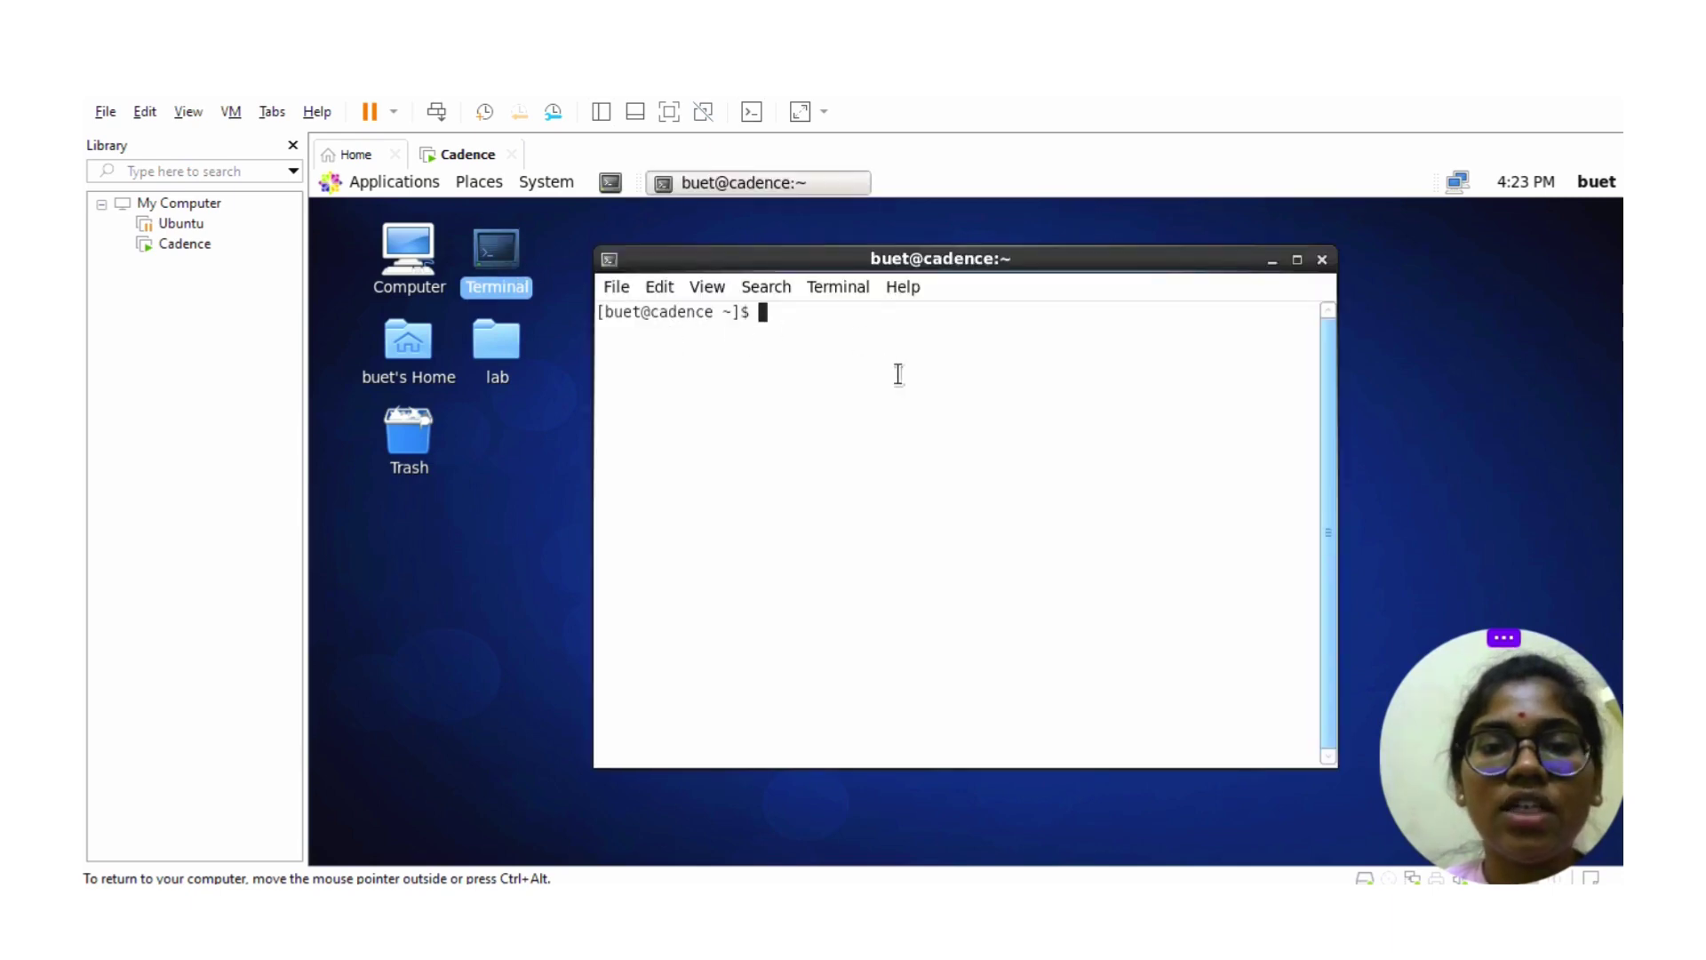
{"action": "type", "text": "virtuoso &"}
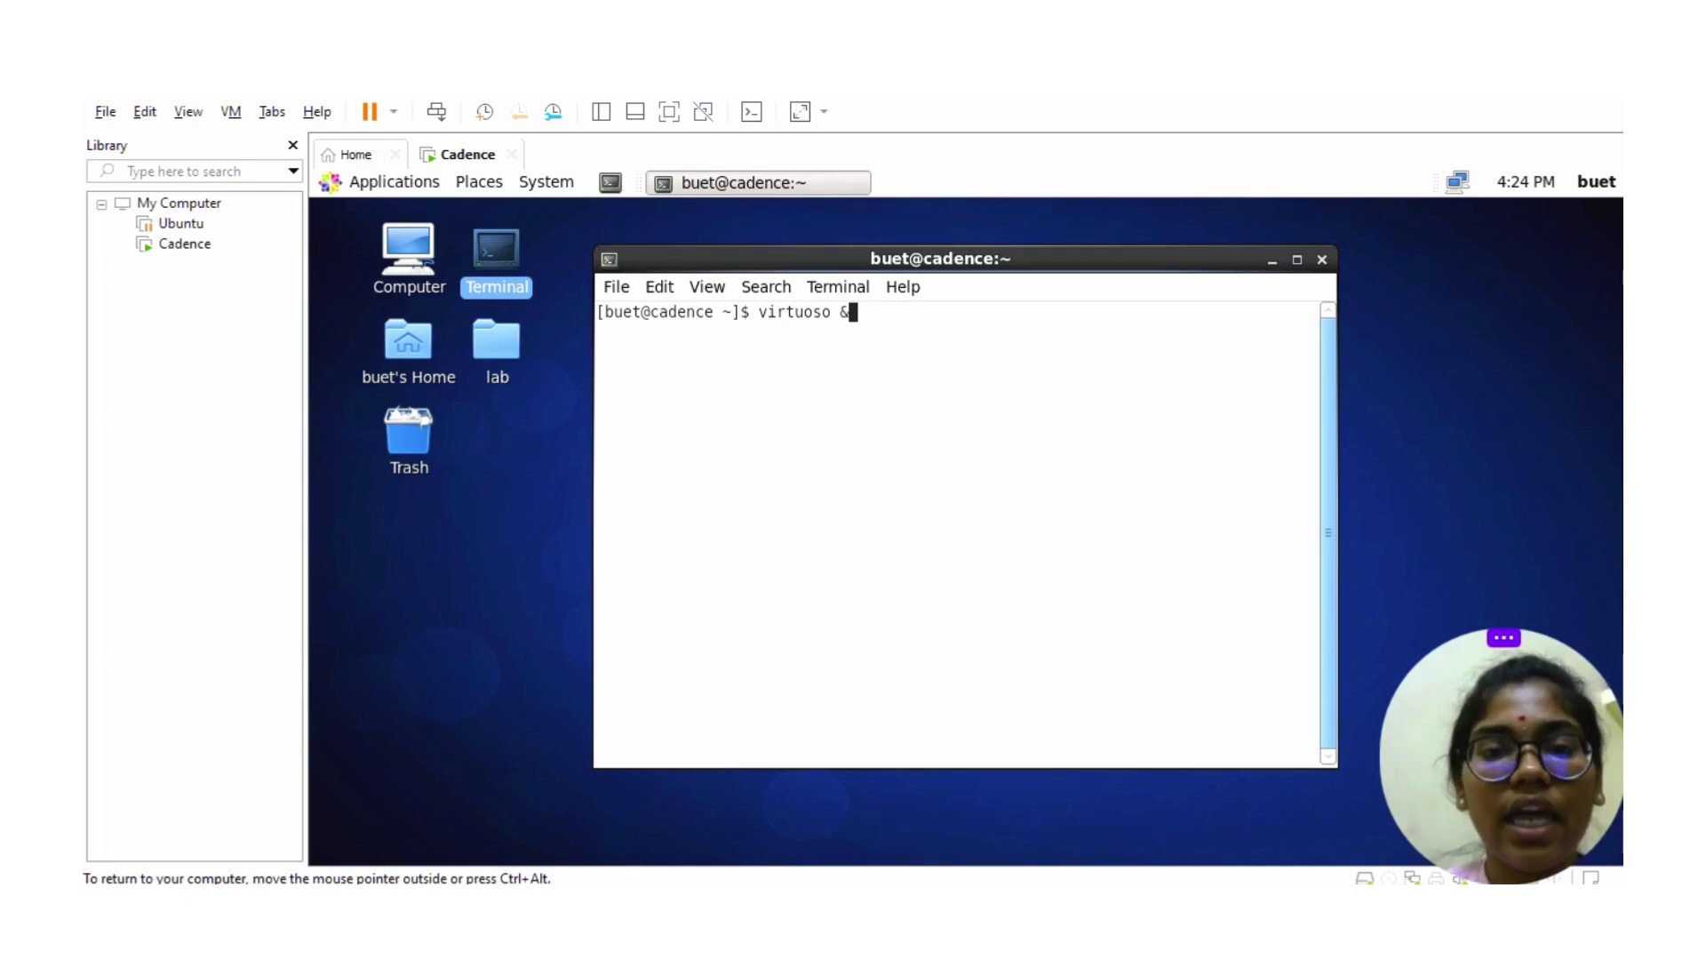
{"action": "key", "text": "Return"}
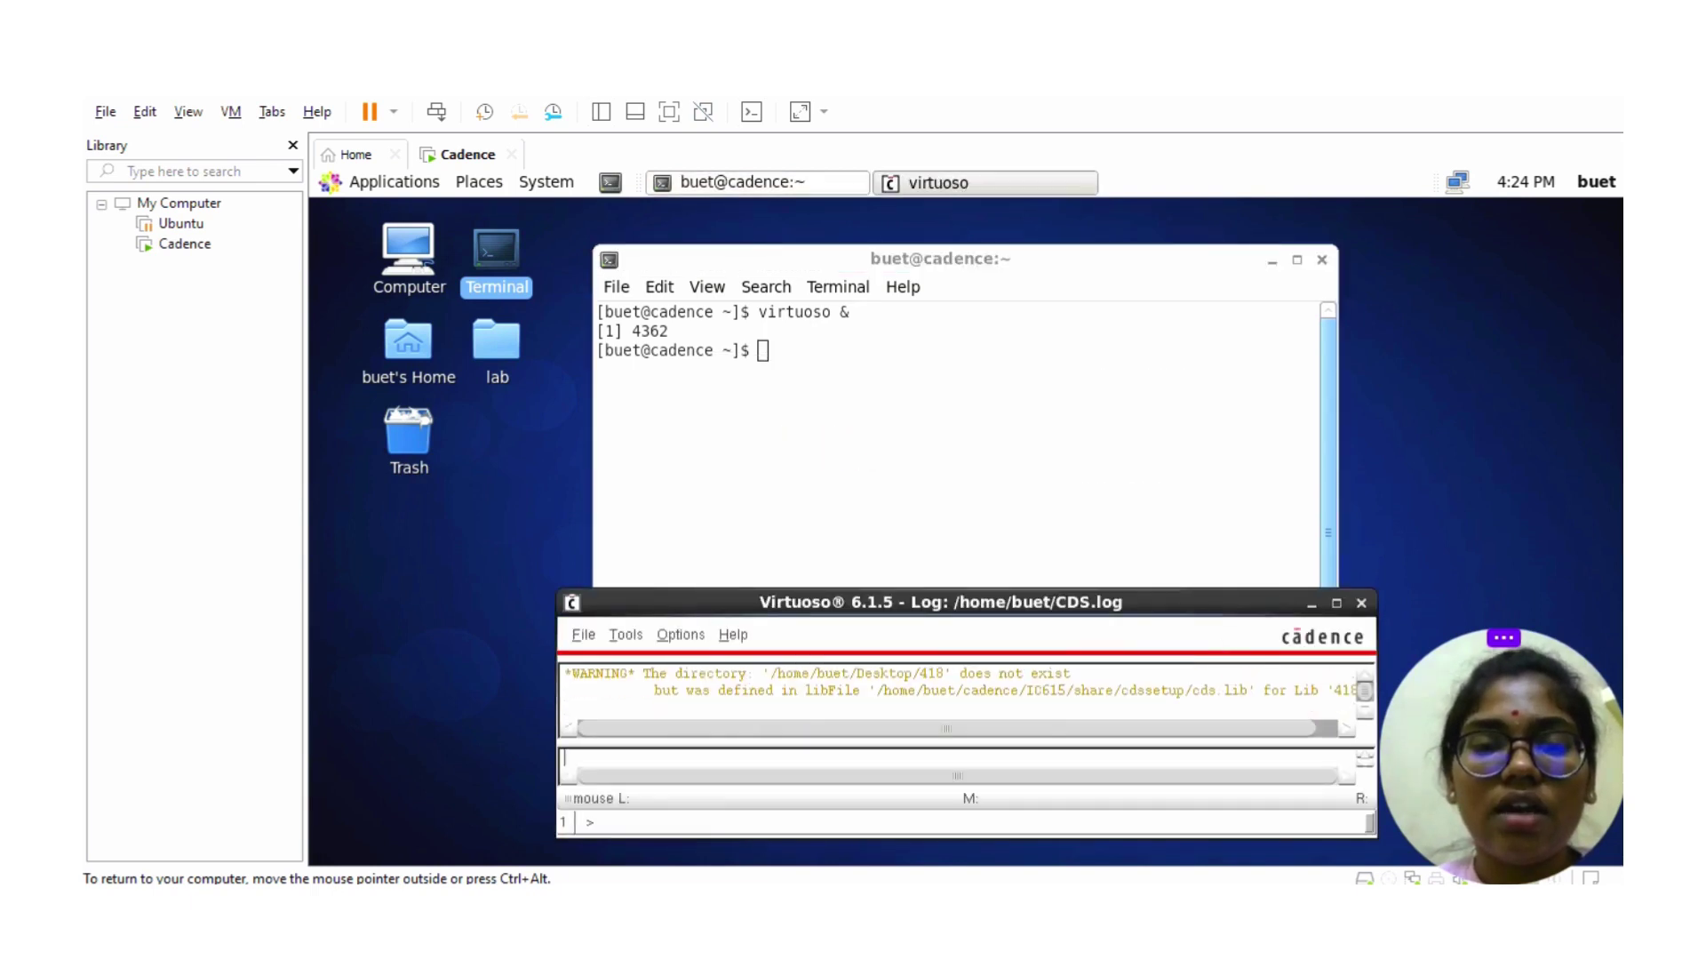
- Start a new design library named Sq
{"action": "left_click", "coordinate": [581, 636]}
{"action": "mouse_move", "coordinate": [650, 412]}
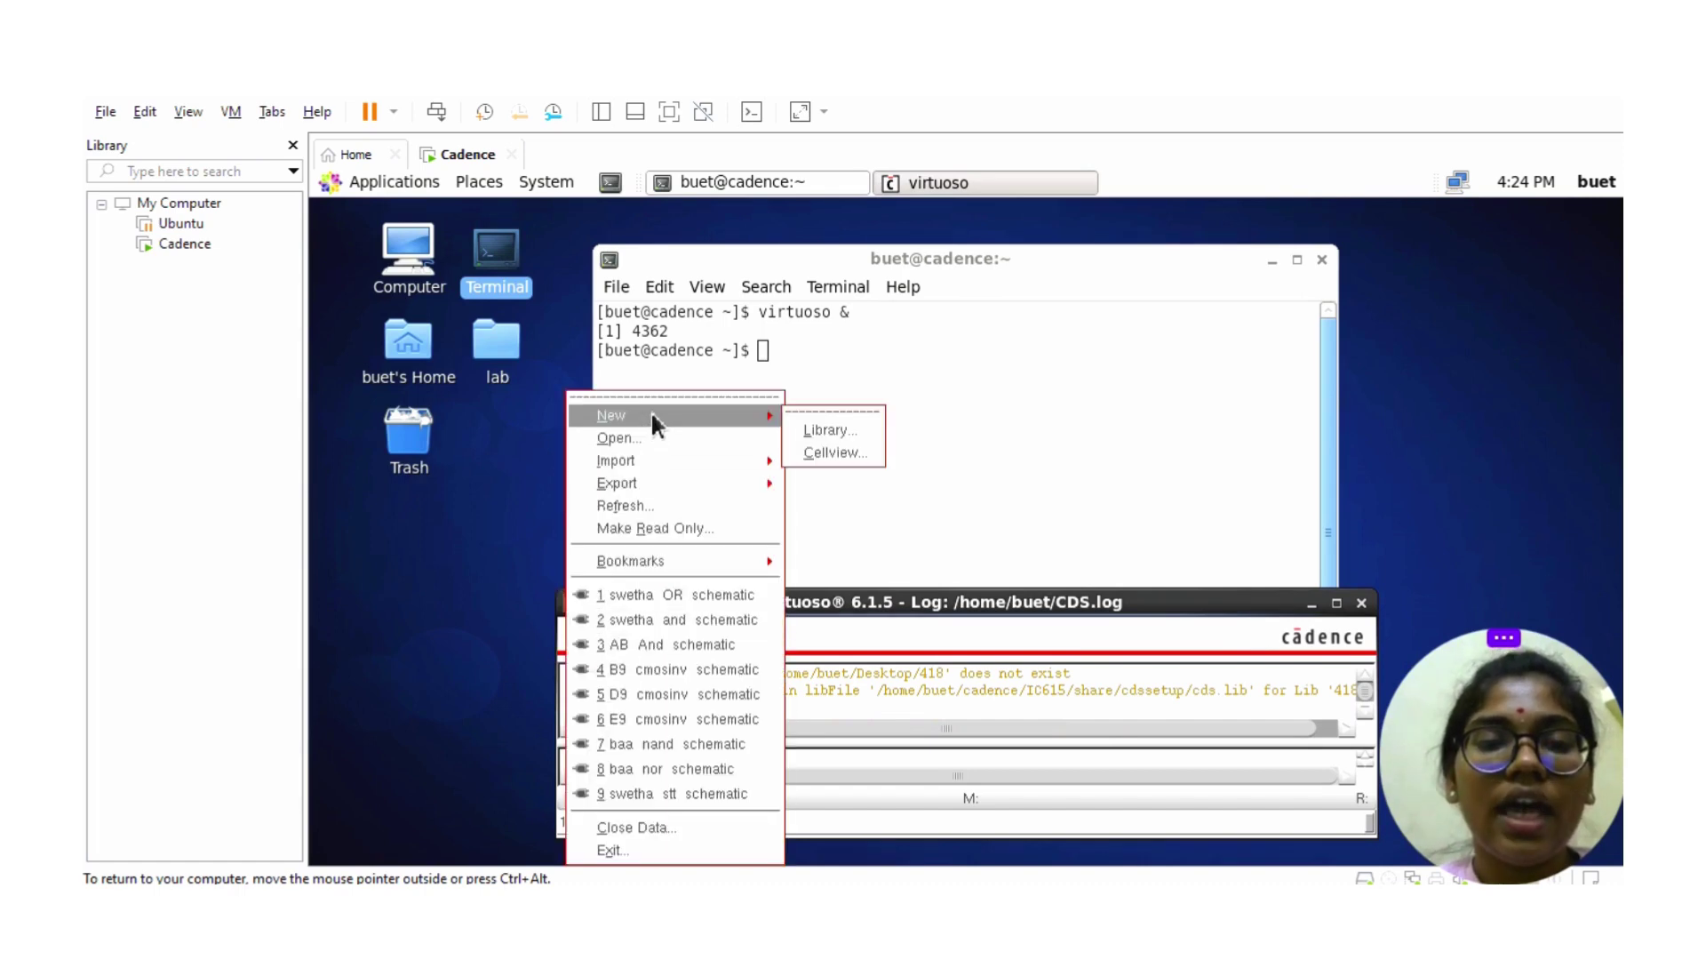
{"action": "left_click", "coordinate": [813, 429]}
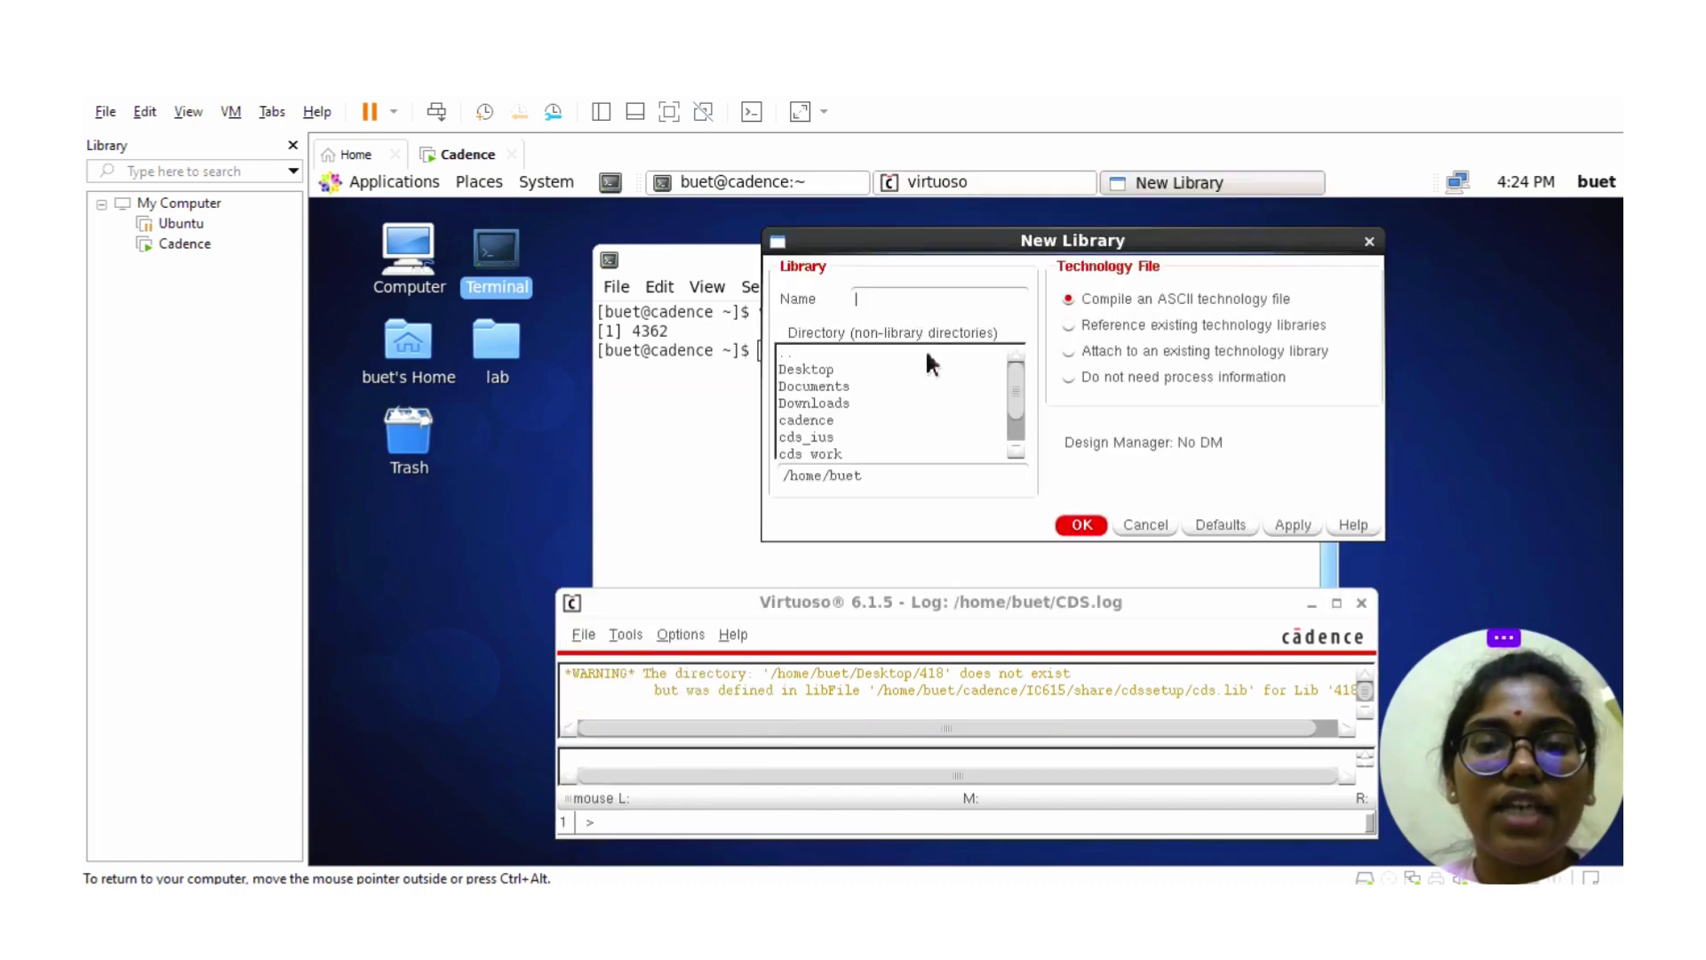
{"action": "left_click", "coordinate": [919, 312]}
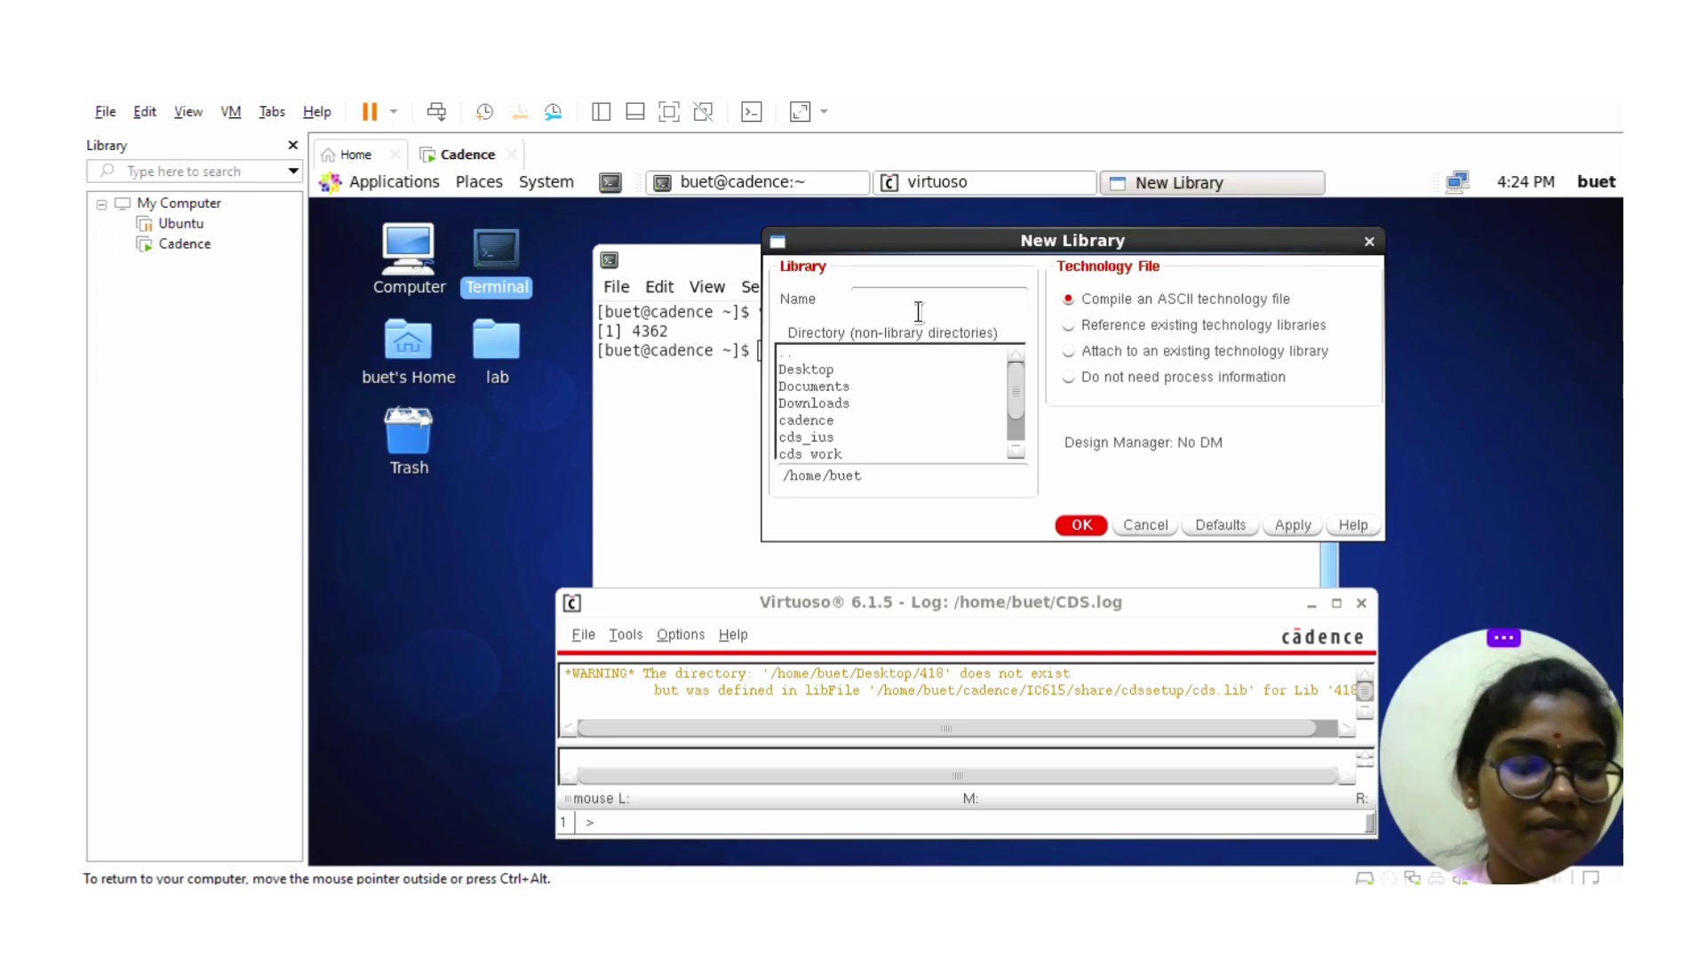
{"action": "type", "text": "Sq"}
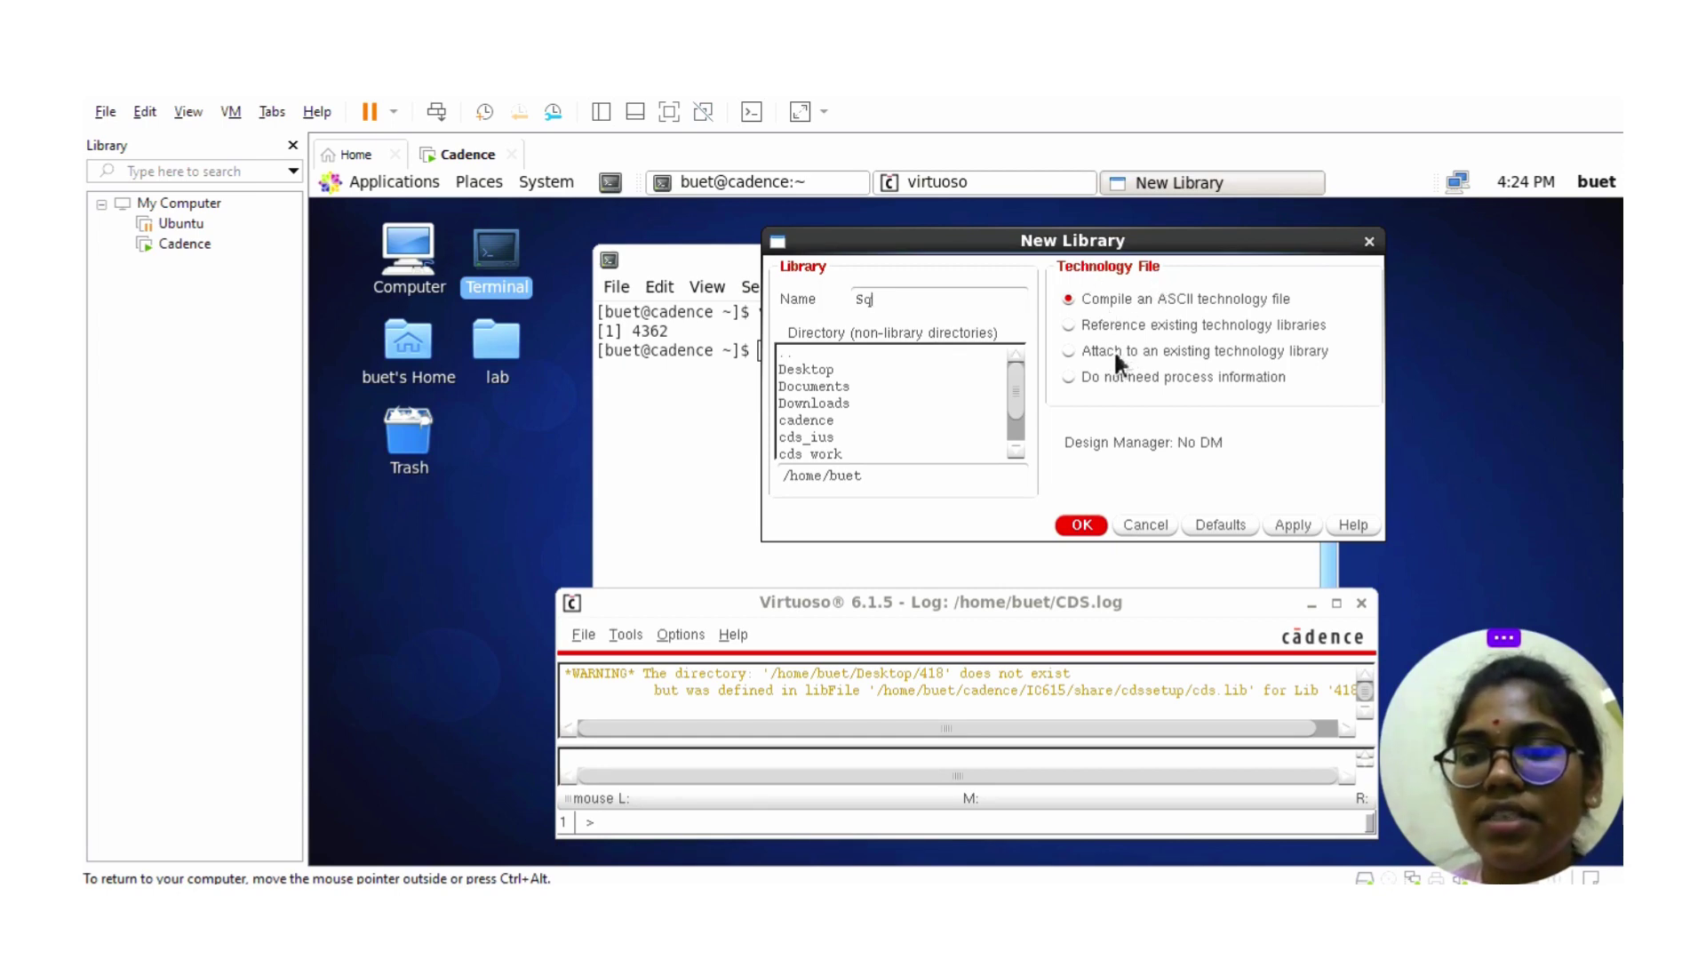
- Attach the Sq library to the gpdk090 technology library
{"action": "left_click", "coordinate": [1294, 524]}
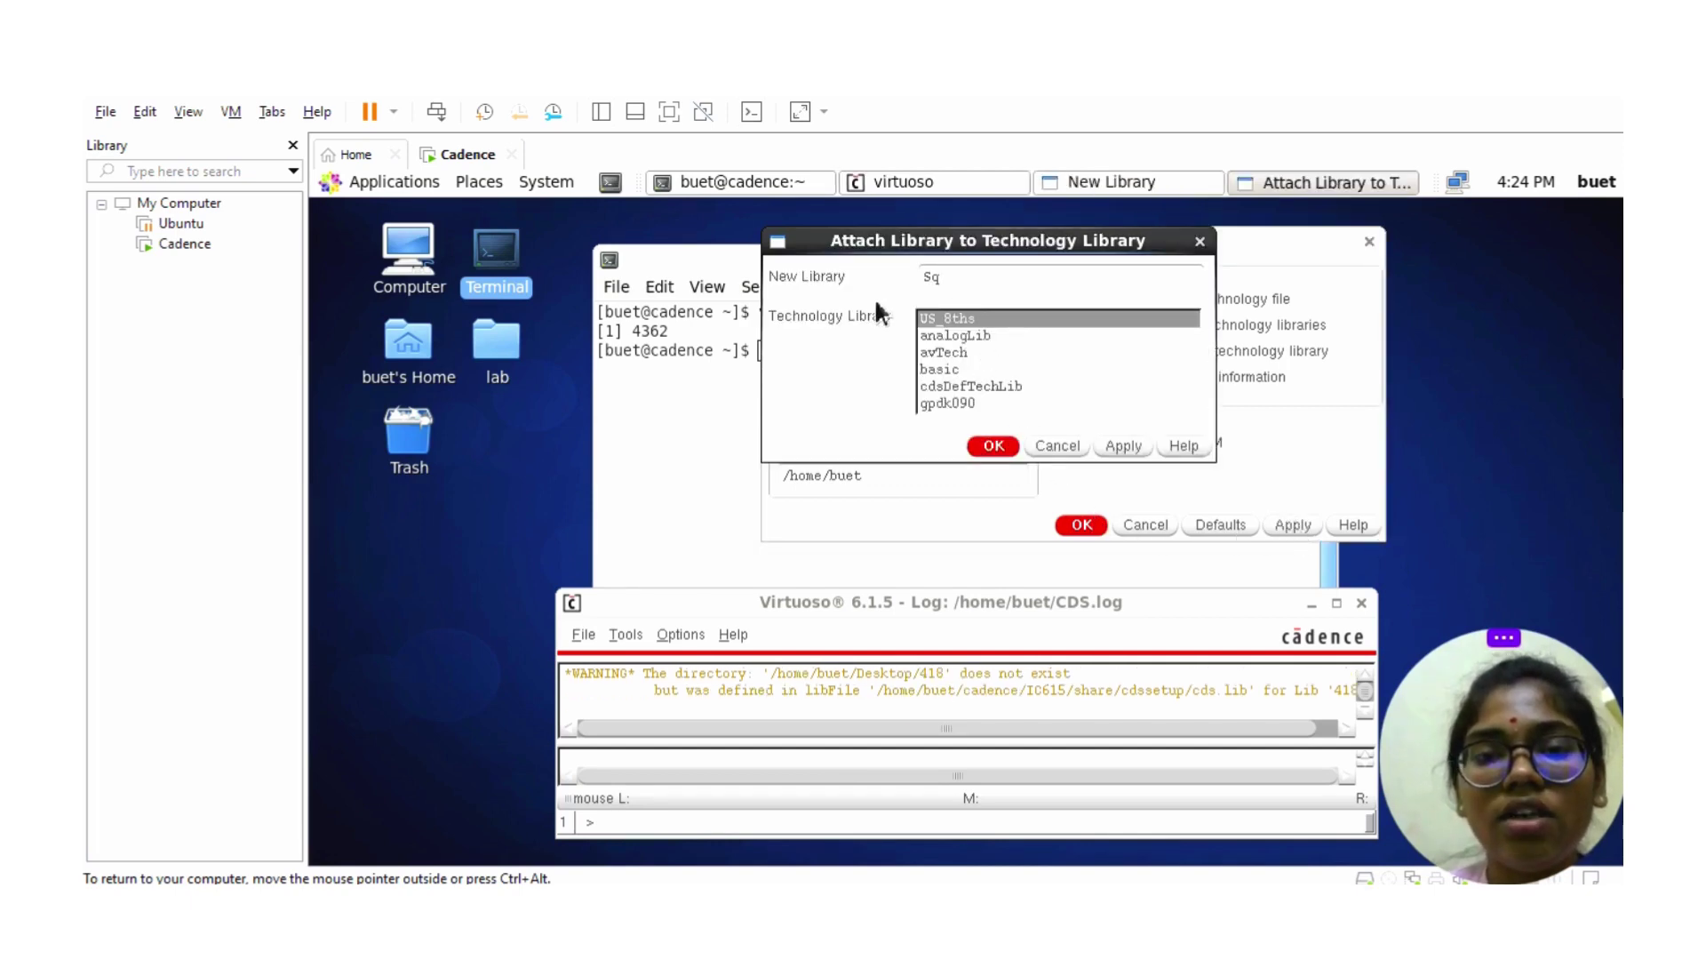
{"action": "left_click", "coordinate": [970, 404]}
{"action": "left_click", "coordinate": [1123, 445]}
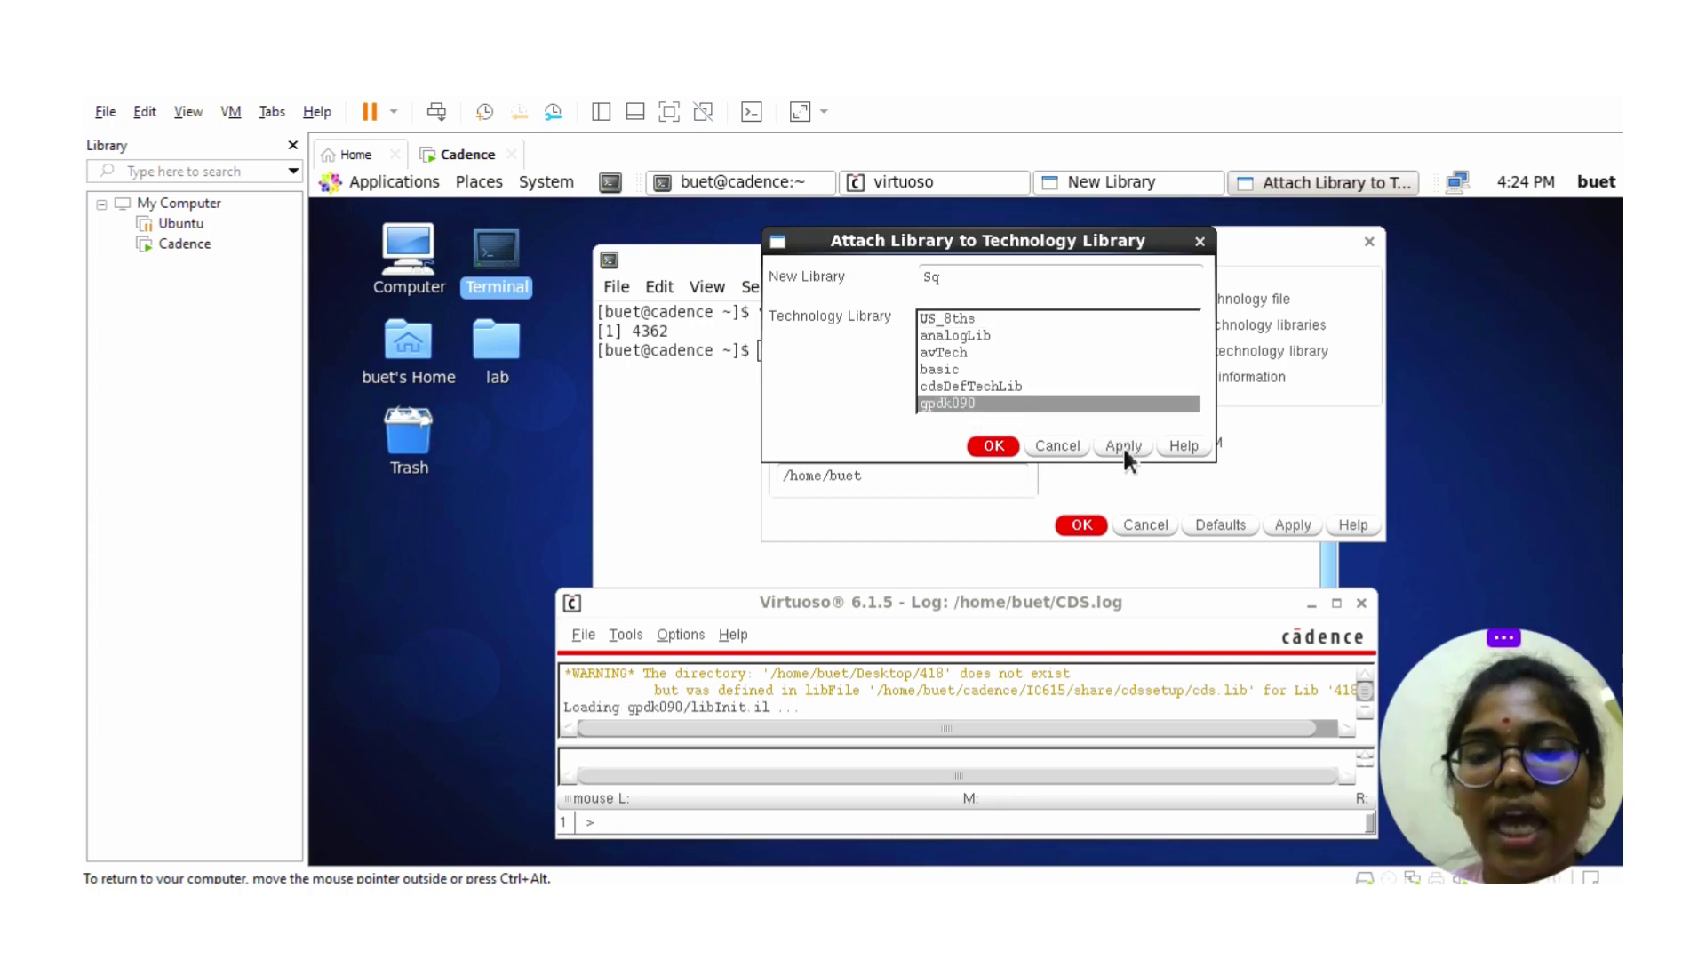
{"action": "left_click", "coordinate": [996, 443]}
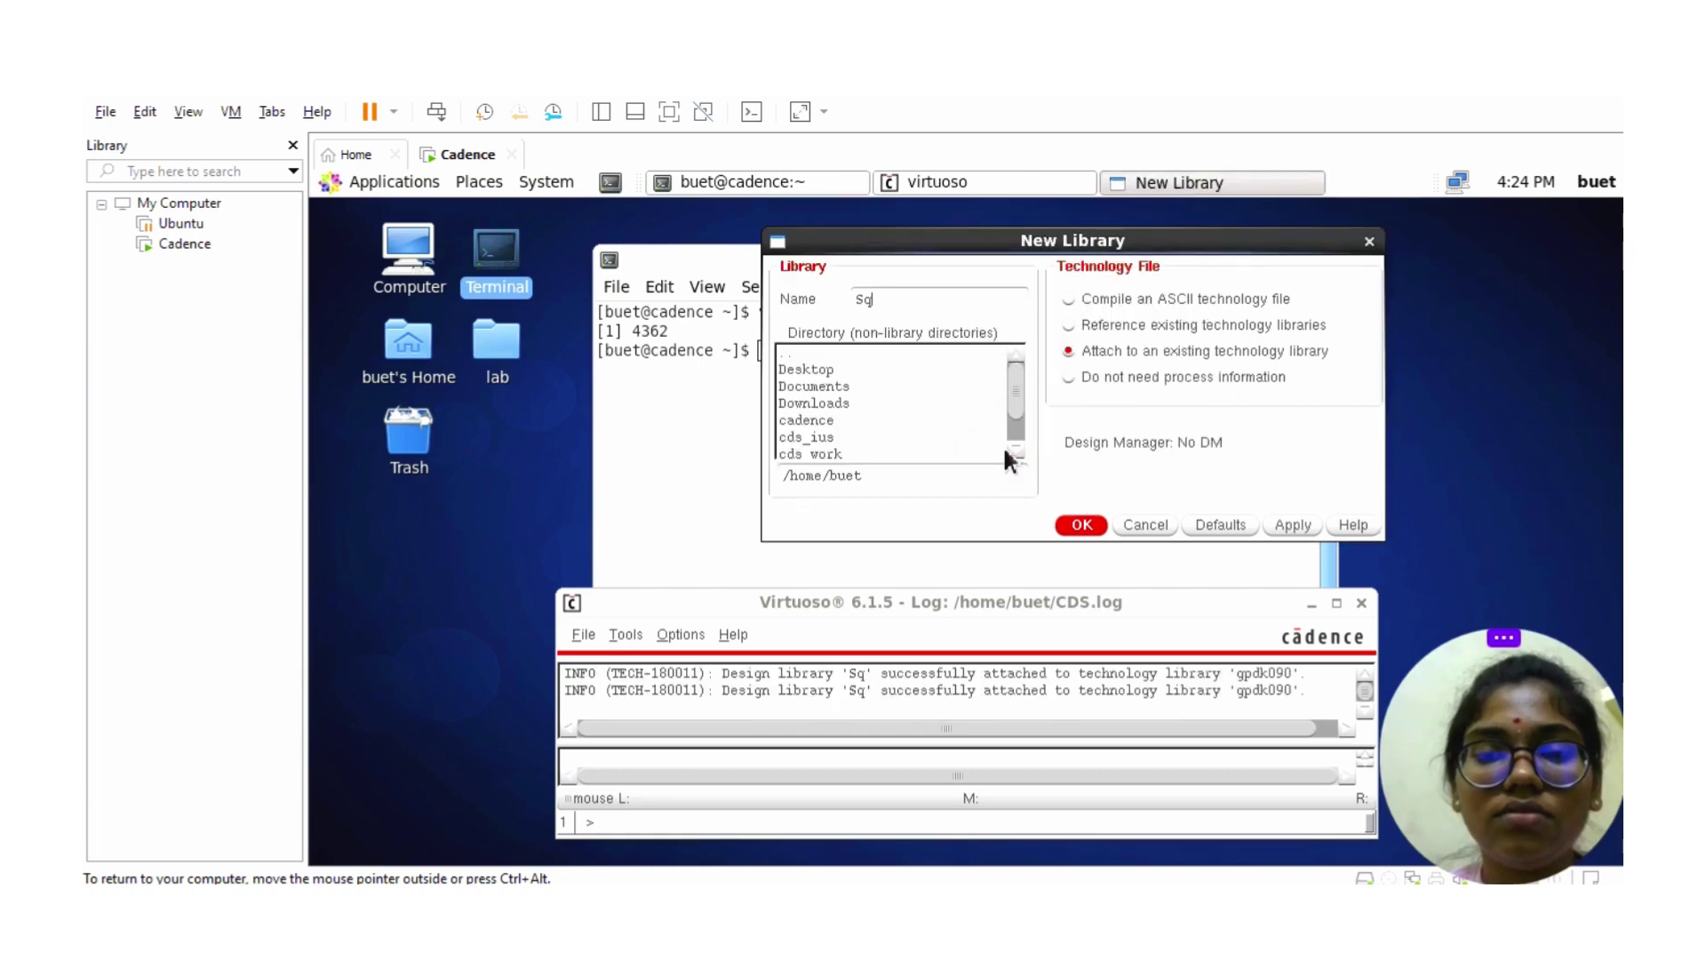
{"action": "left_click", "coordinate": [583, 633]}
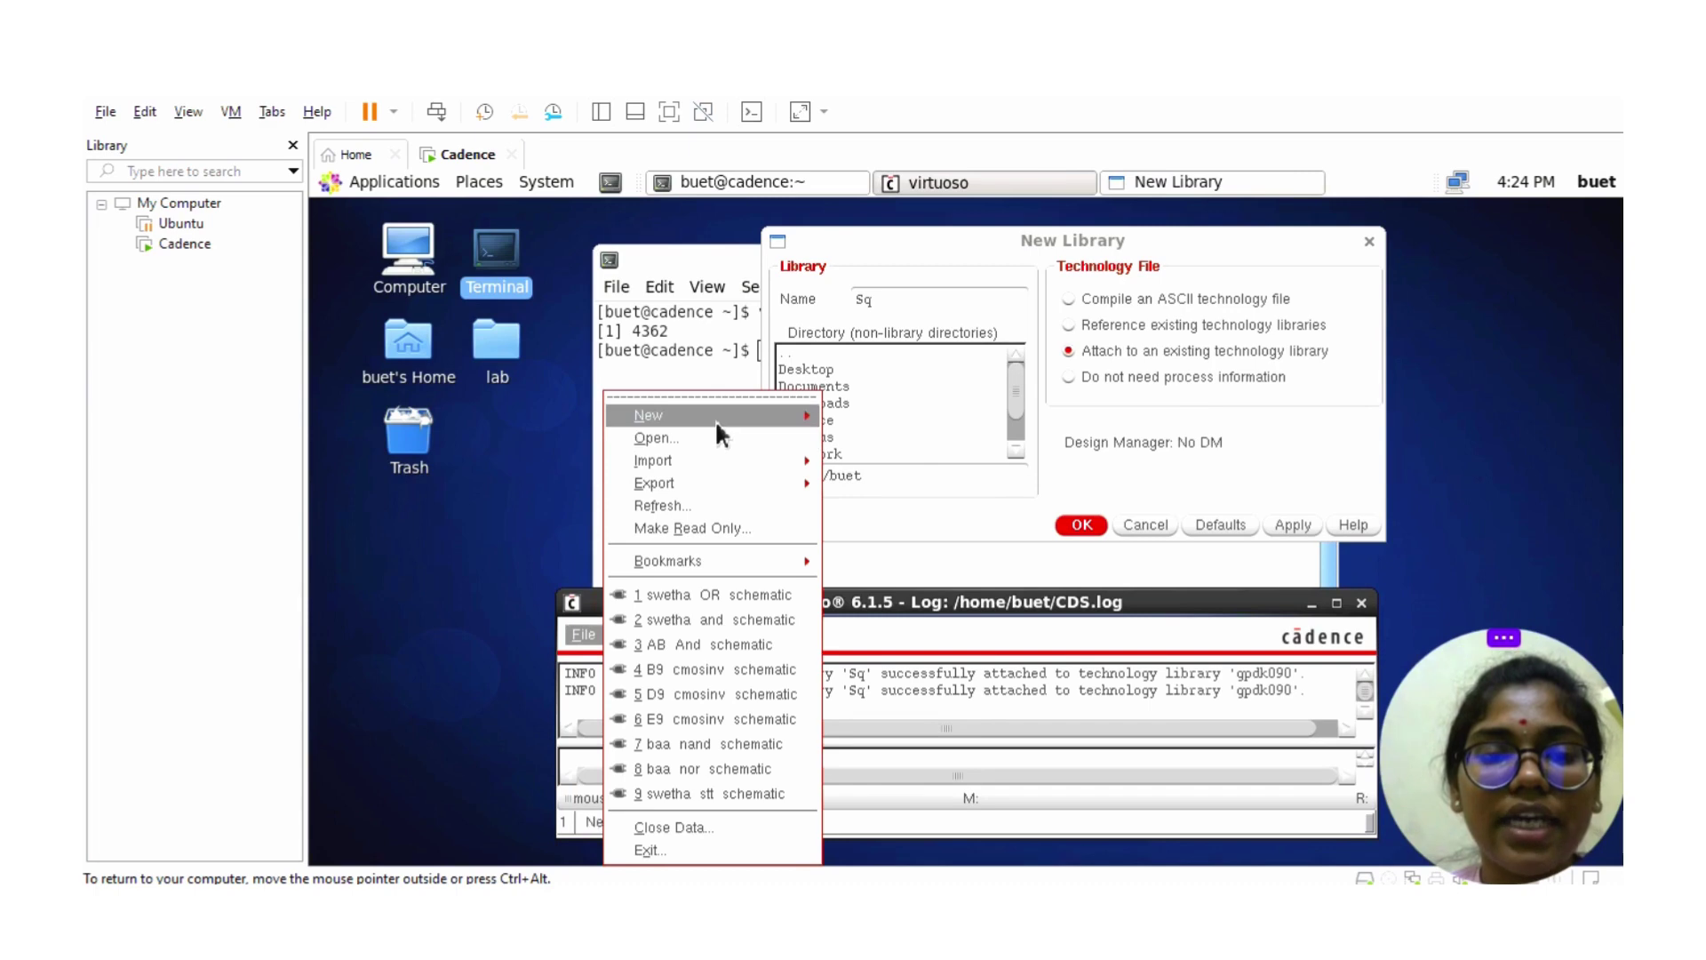
- Create a schematic cellview named OR in the Sq library
{"action": "mouse_move", "coordinate": [715, 423]}
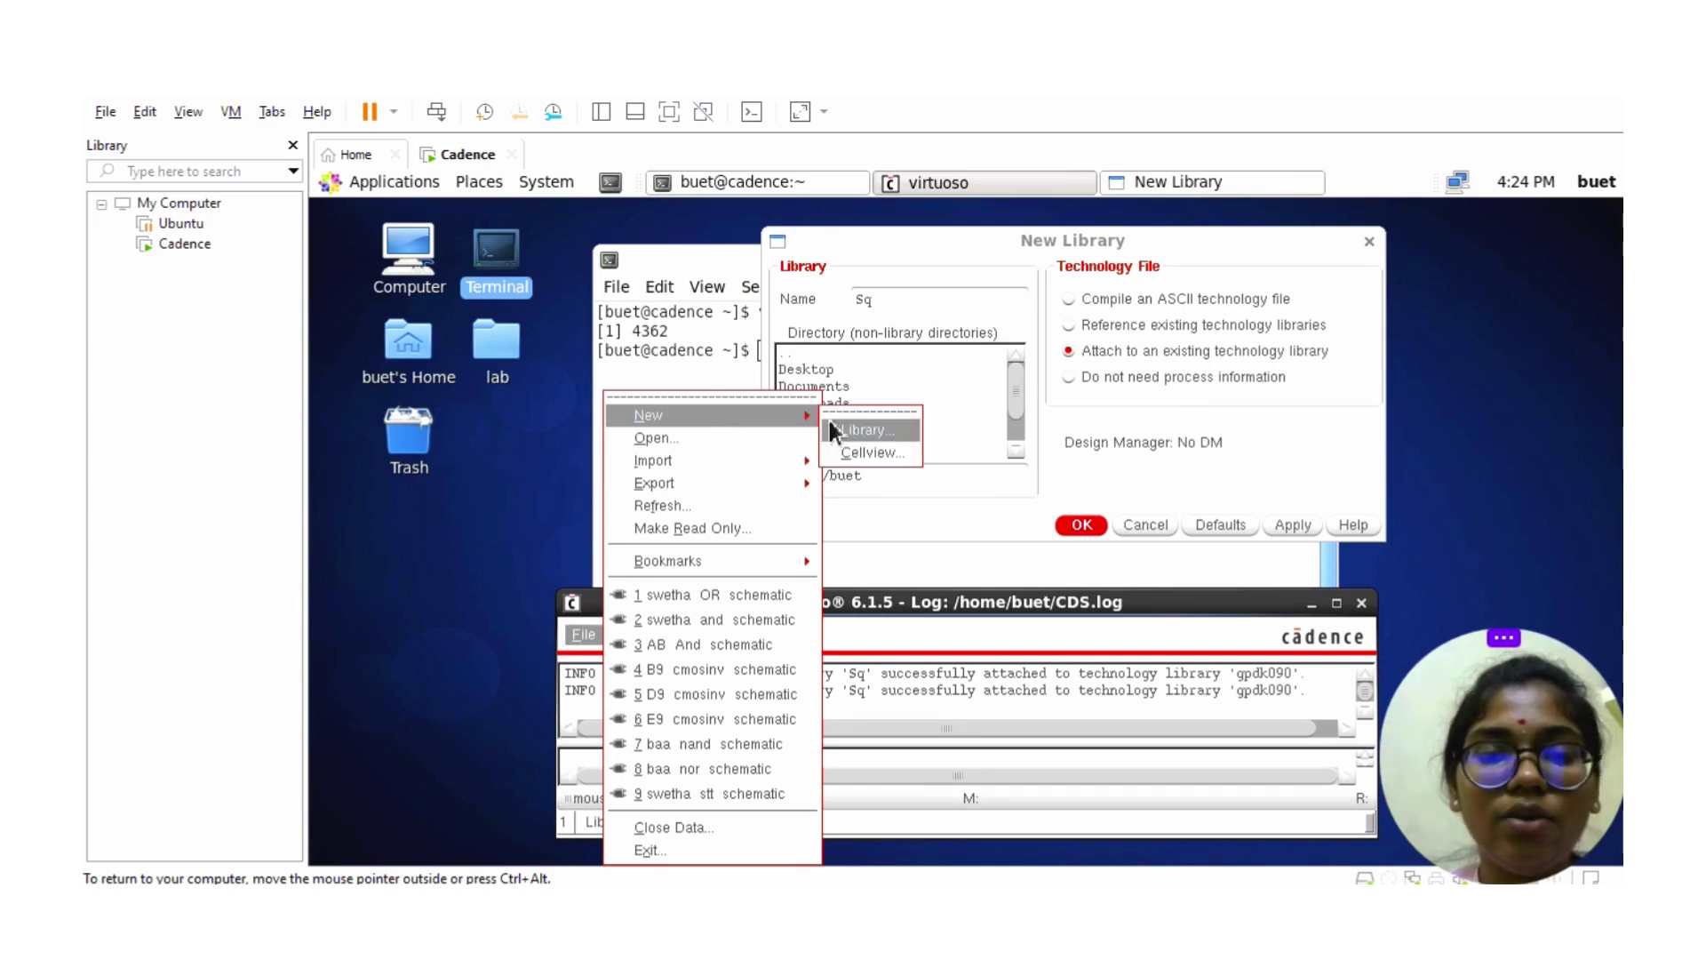
{"action": "left_click", "coordinate": [860, 455]}
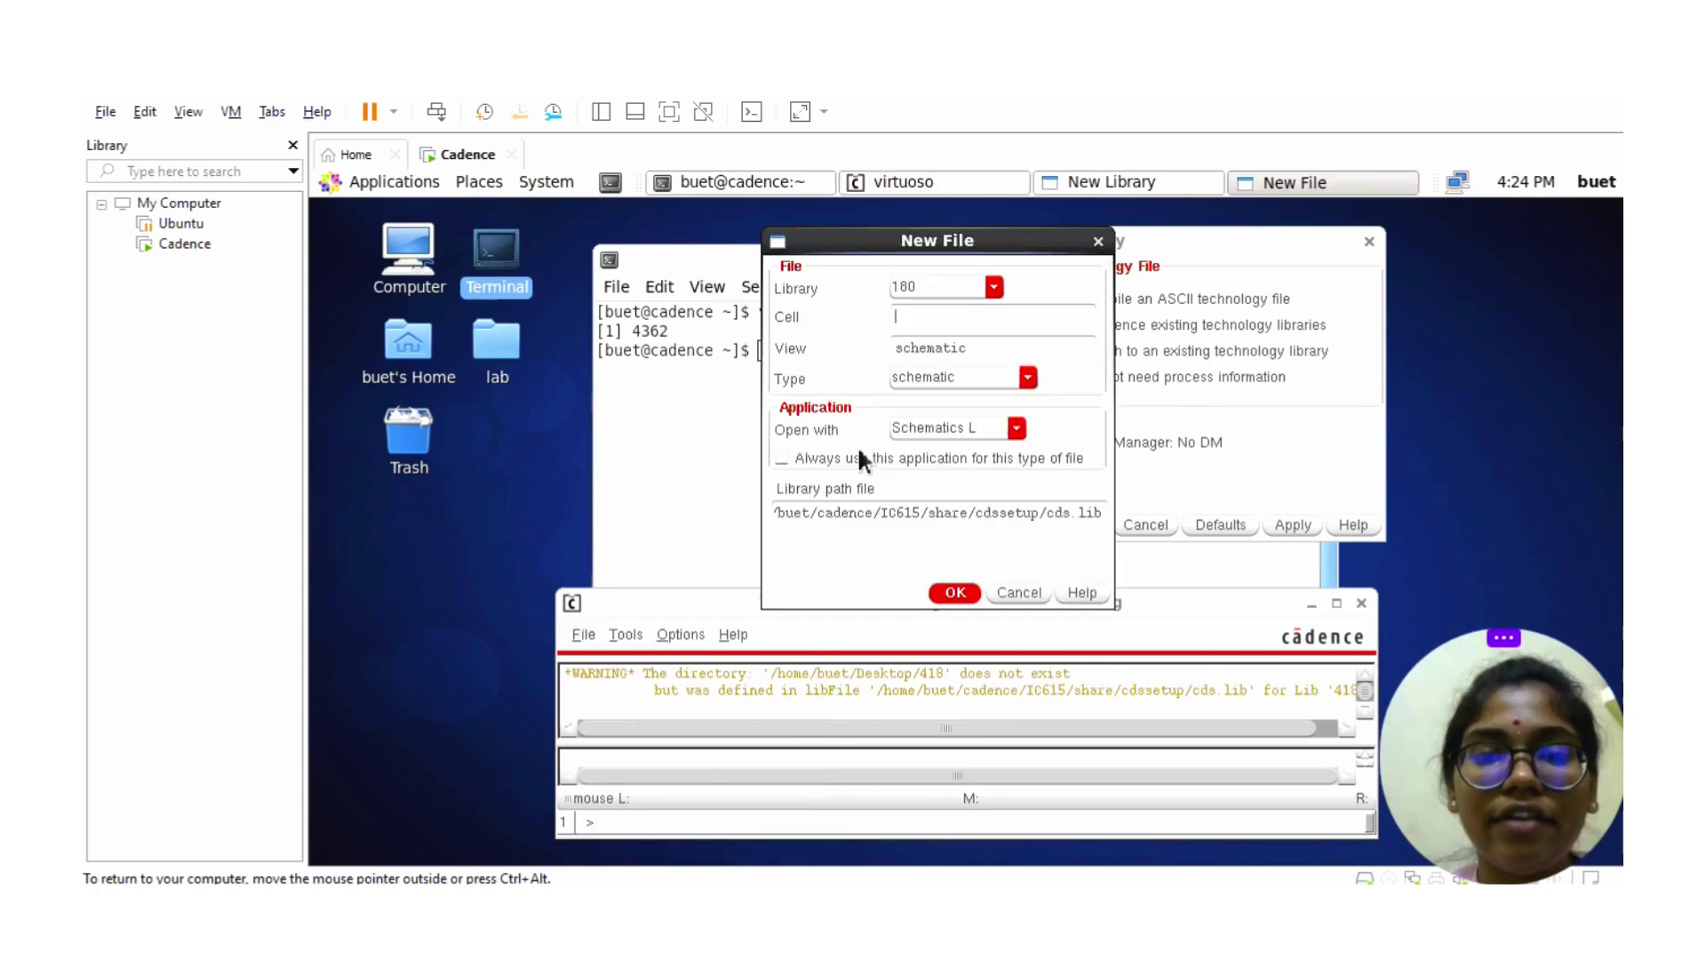
{"action": "left_click", "coordinate": [956, 289]}
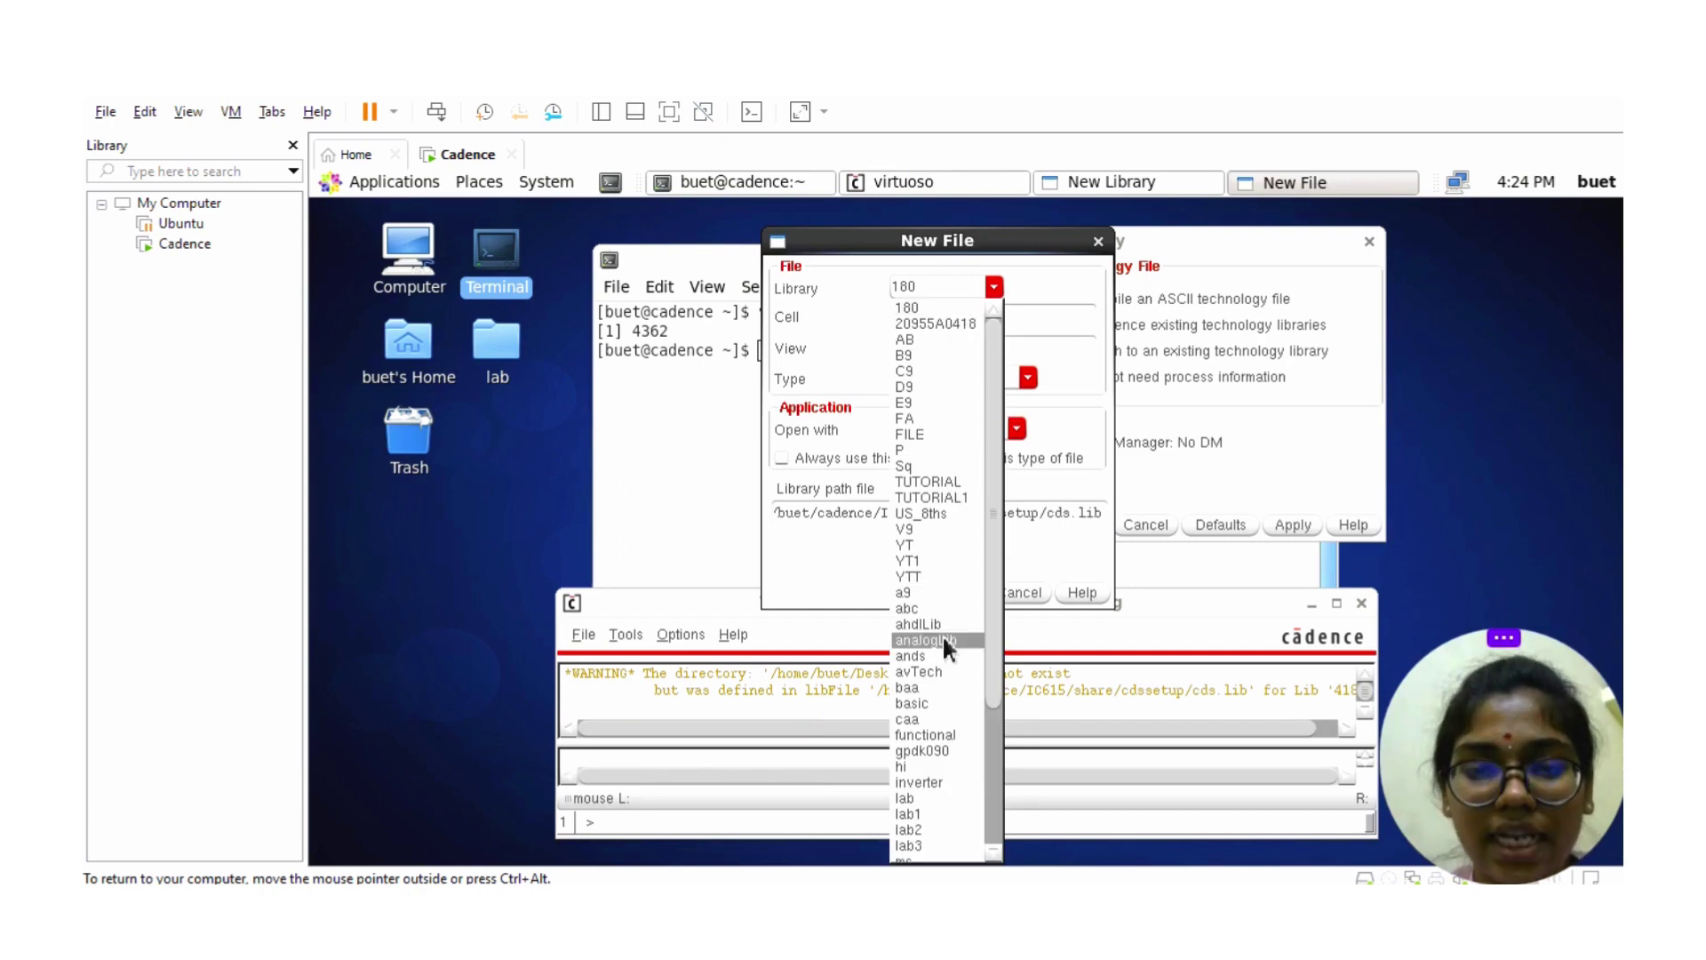
{"action": "scroll", "coordinate": [997, 773], "scroll_direction": "down", "scroll_amount": 4}
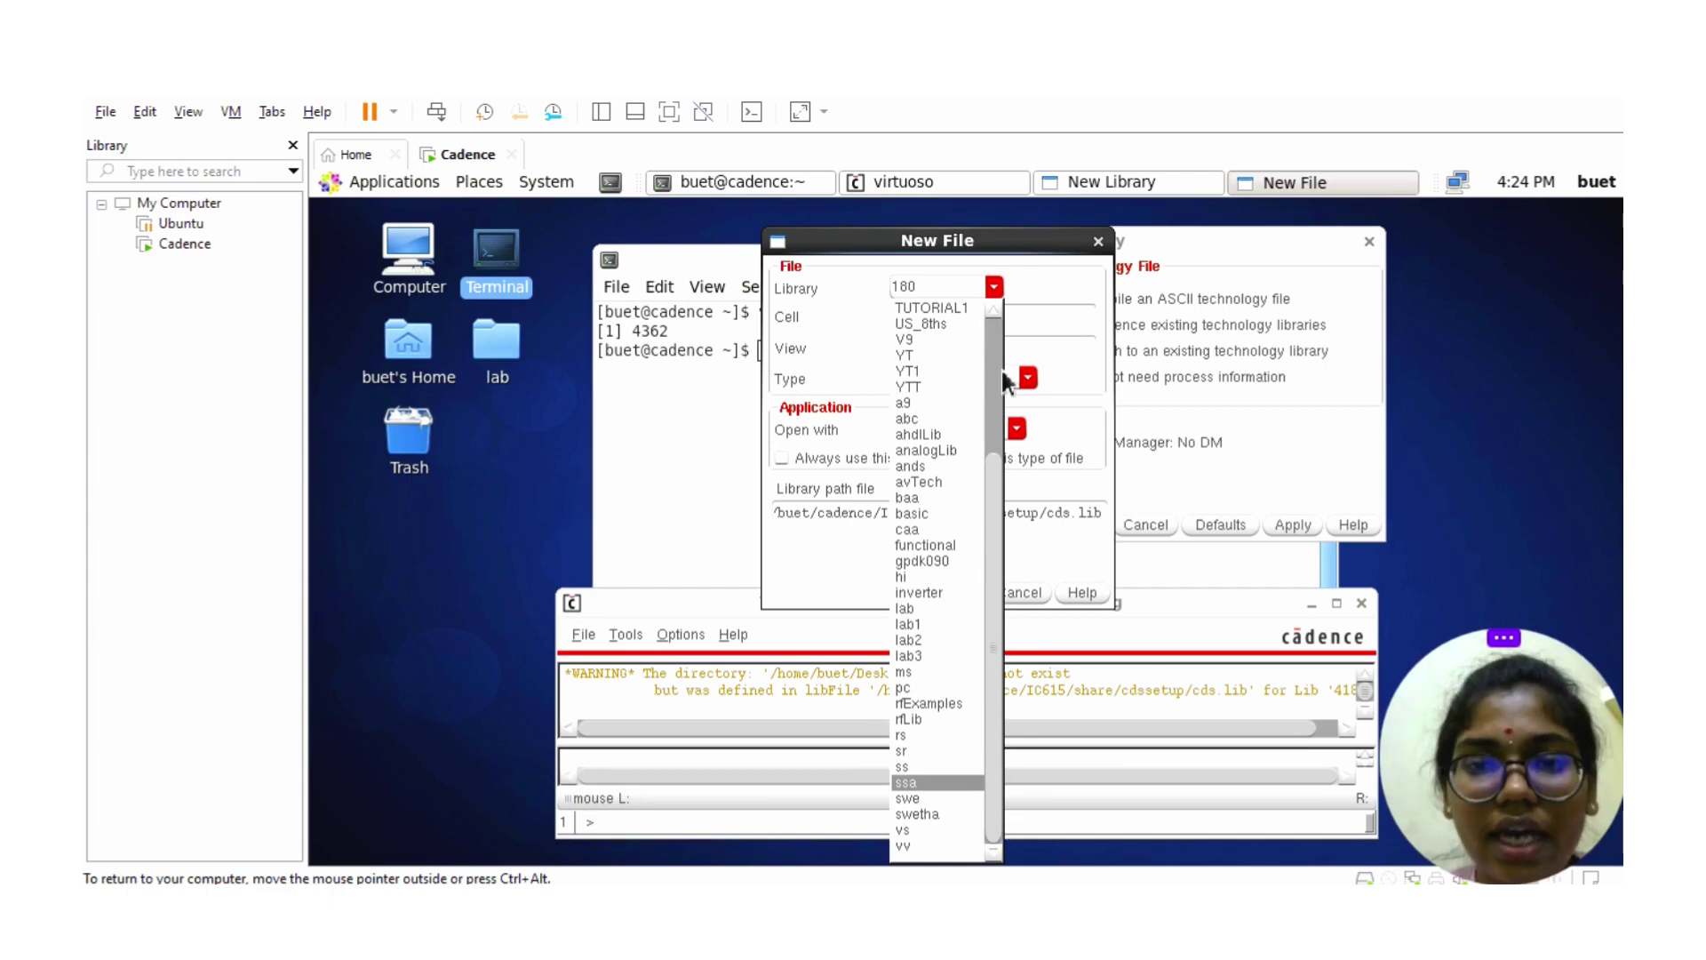
{"action": "scroll", "coordinate": [999, 365], "scroll_direction": "up", "scroll_amount": 4}
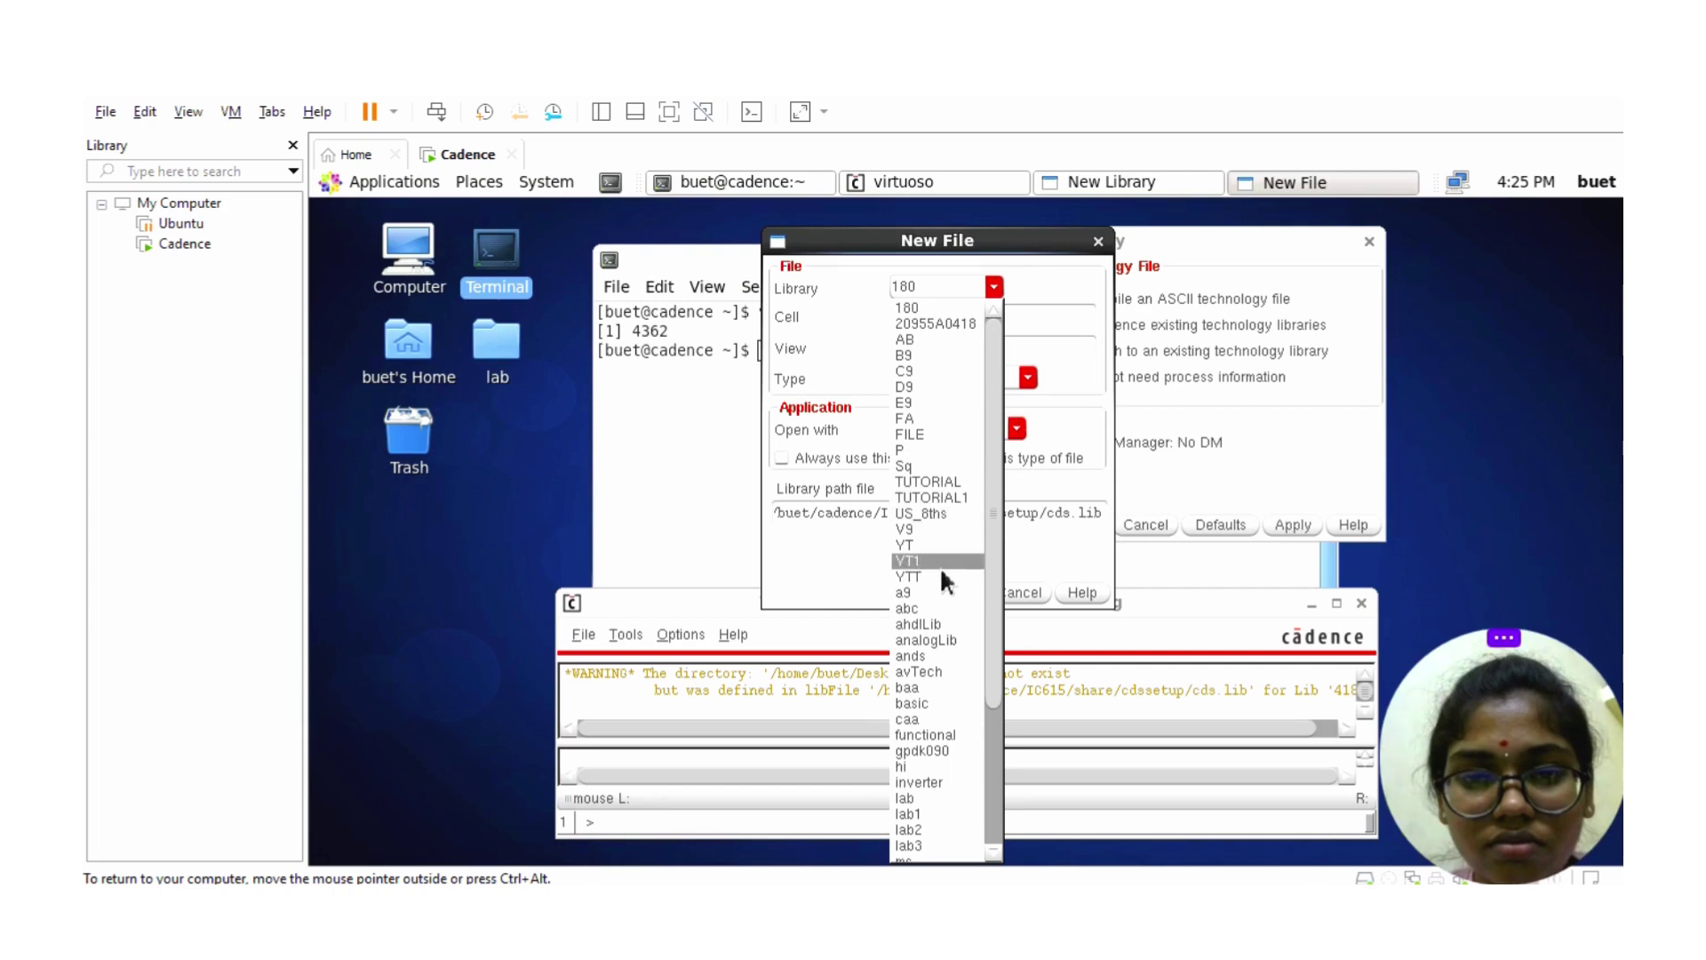
{"action": "left_click", "coordinate": [936, 465]}
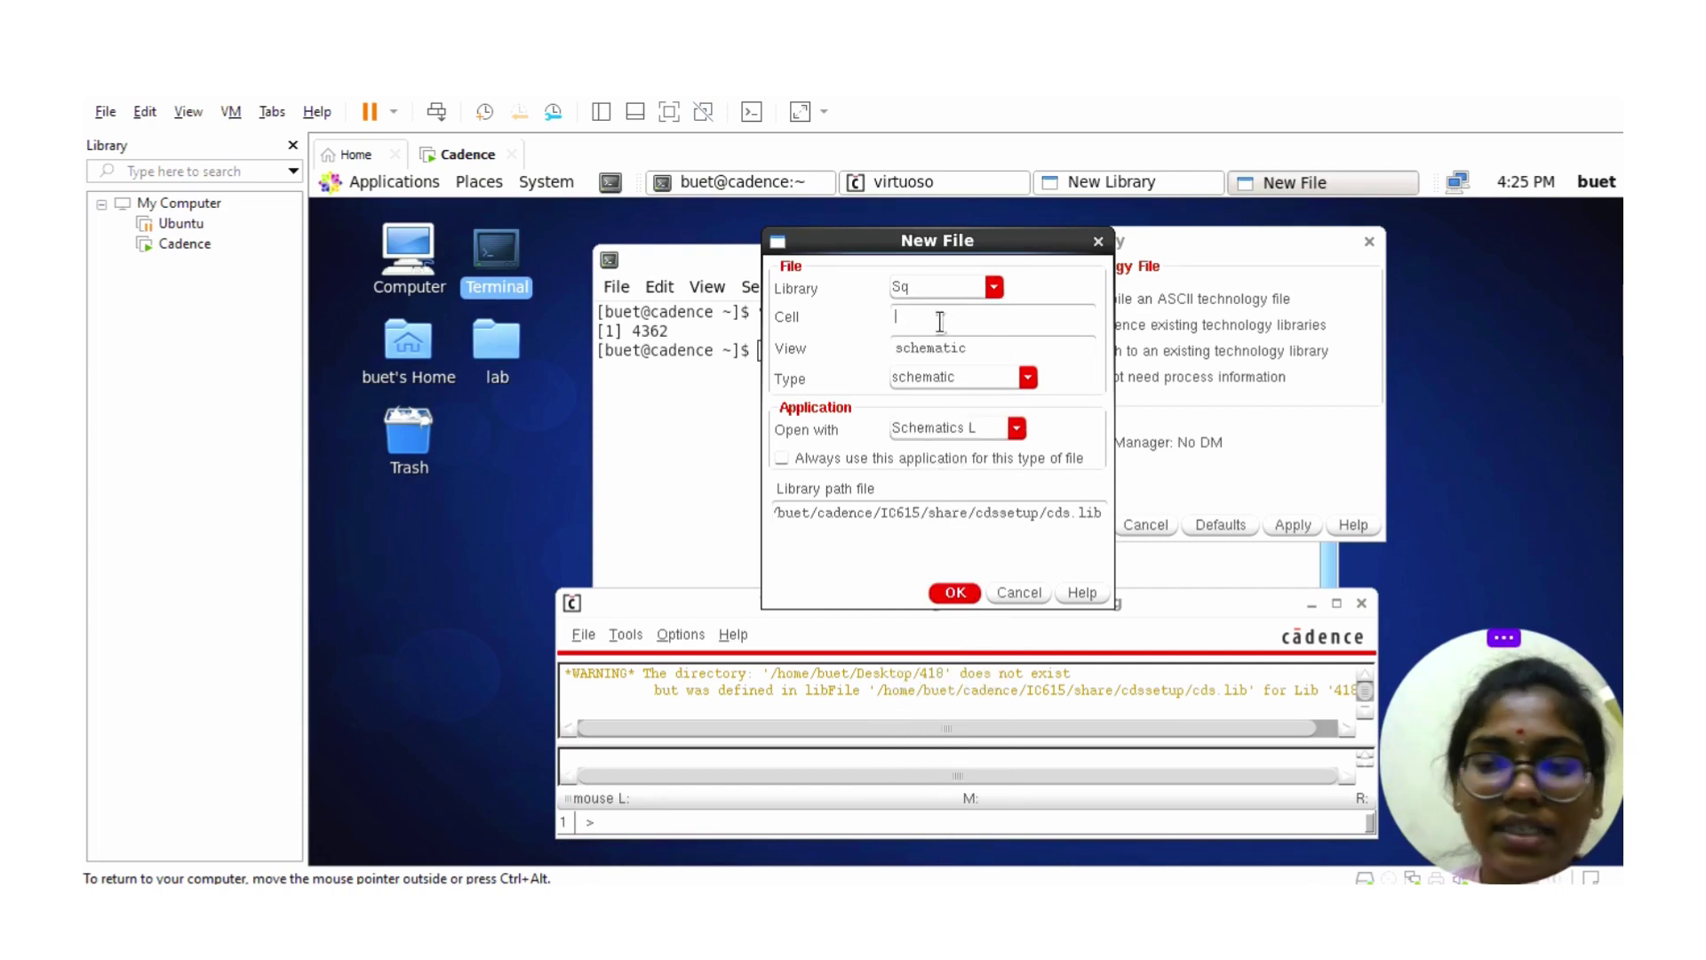
{"action": "type", "text": "OR"}
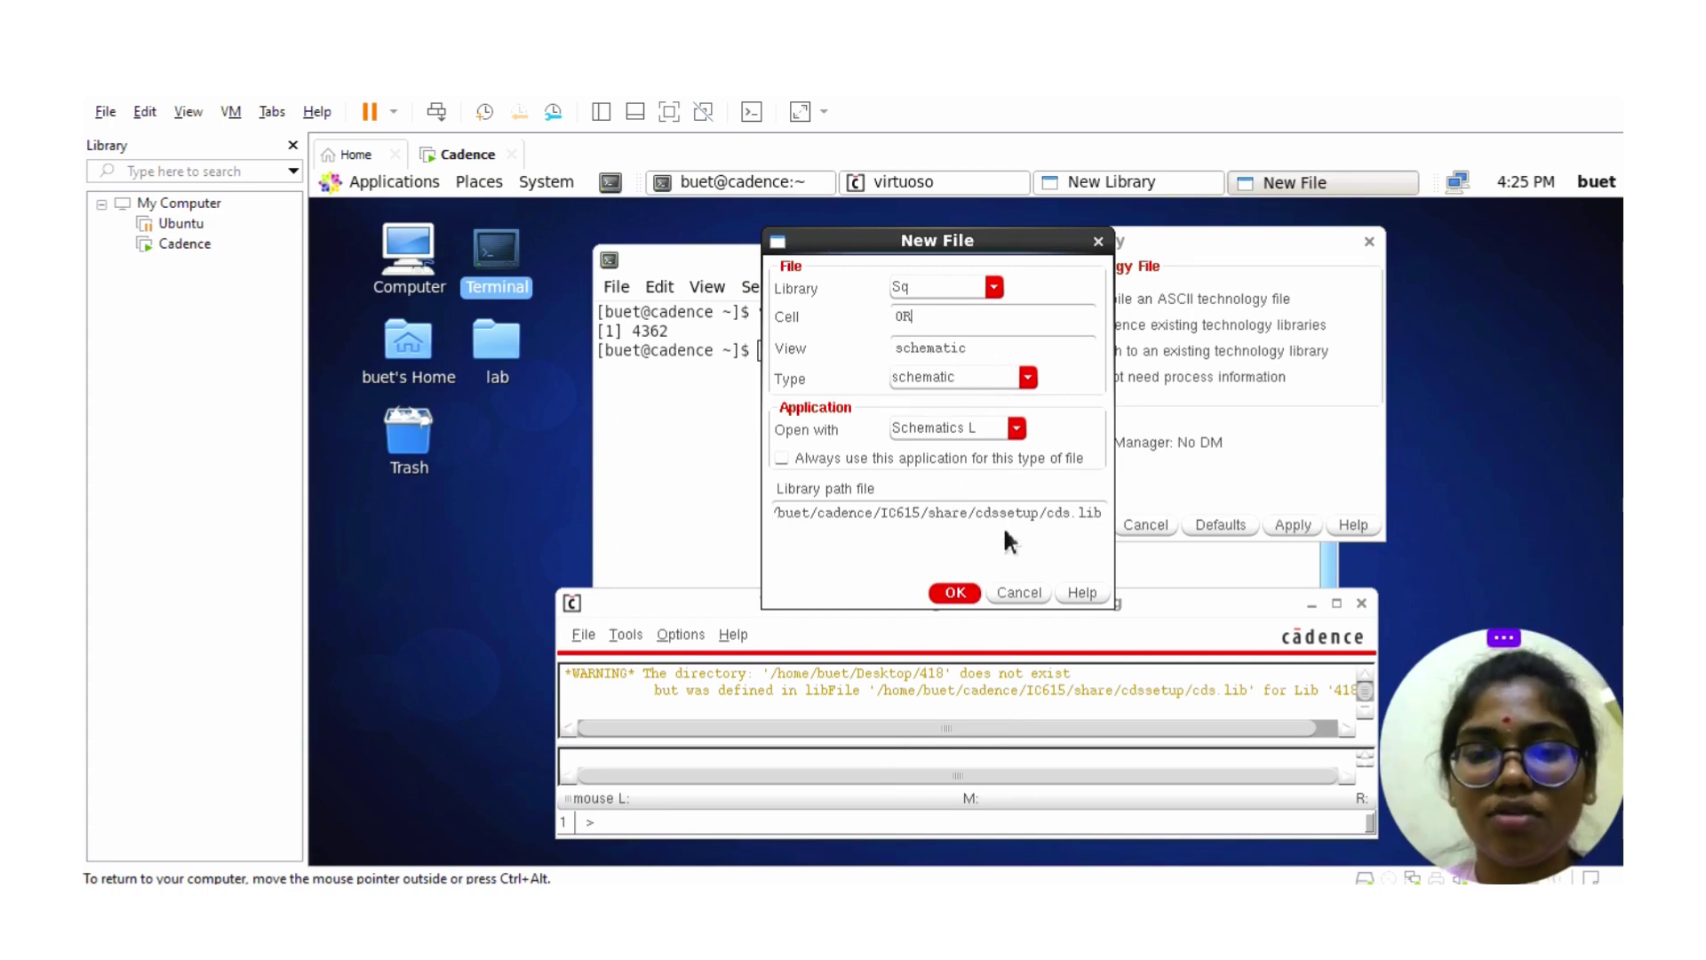
{"action": "left_click", "coordinate": [955, 592]}
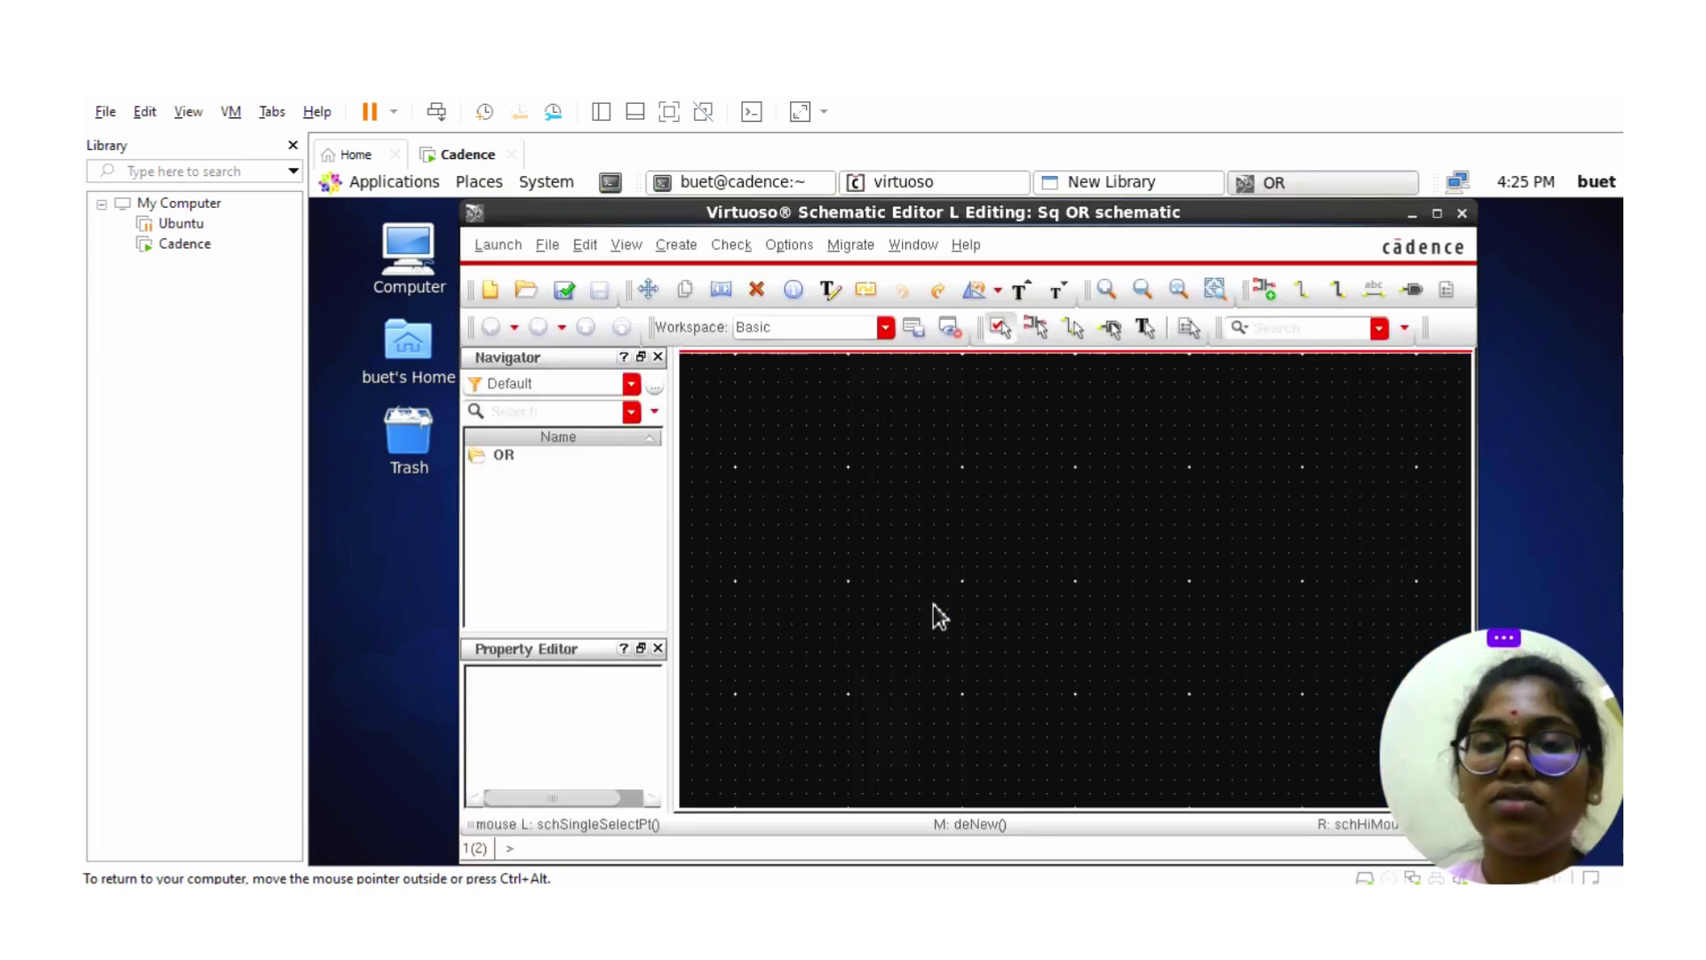
- Maximize the Schematic Editor and browse the gpdk090 library for an instance
{"action": "left_click", "coordinate": [1437, 214]}
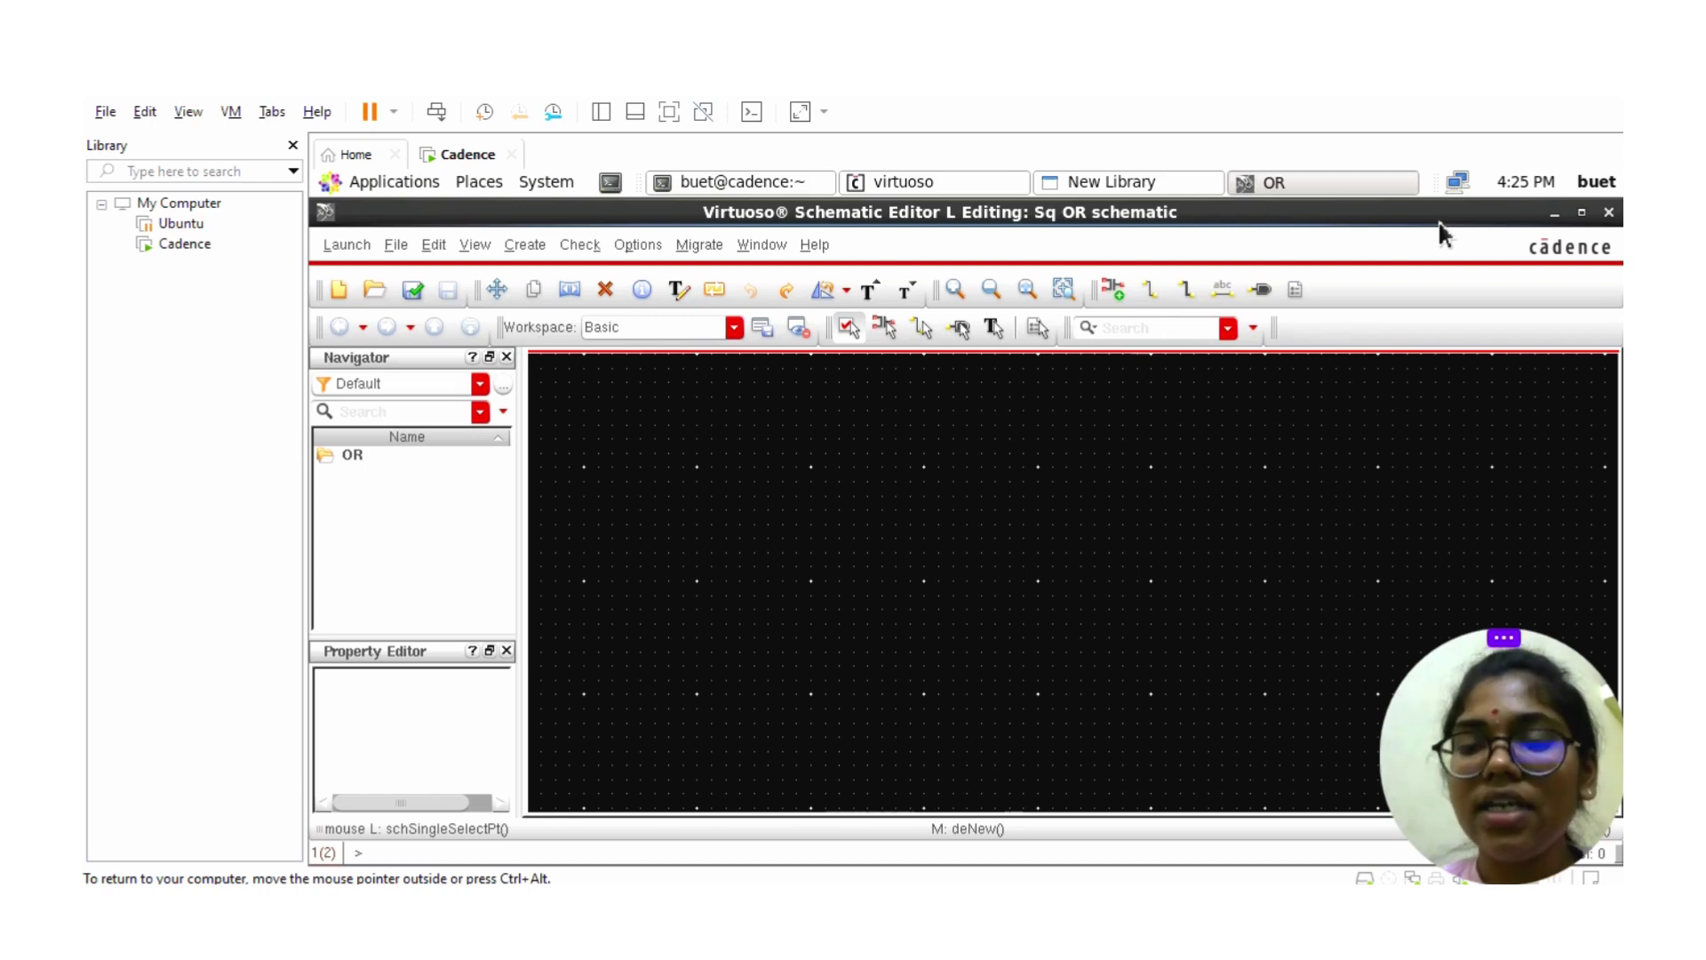
{"action": "left_click", "coordinate": [1113, 289]}
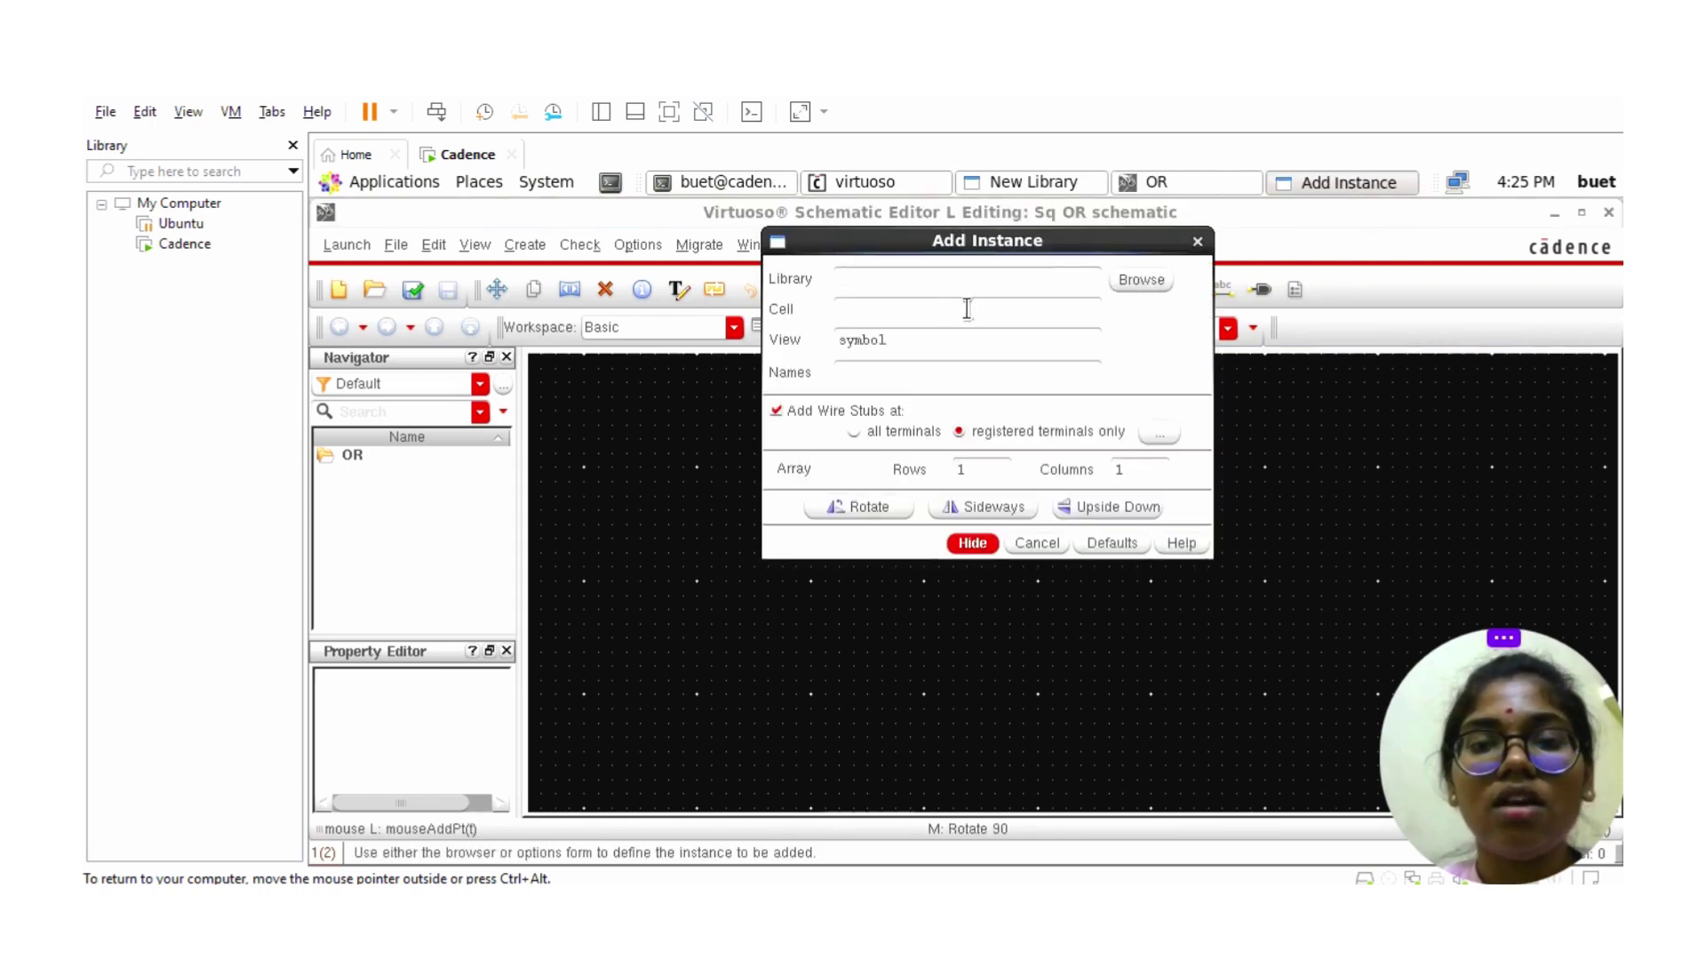
{"action": "left_click", "coordinate": [1154, 279]}
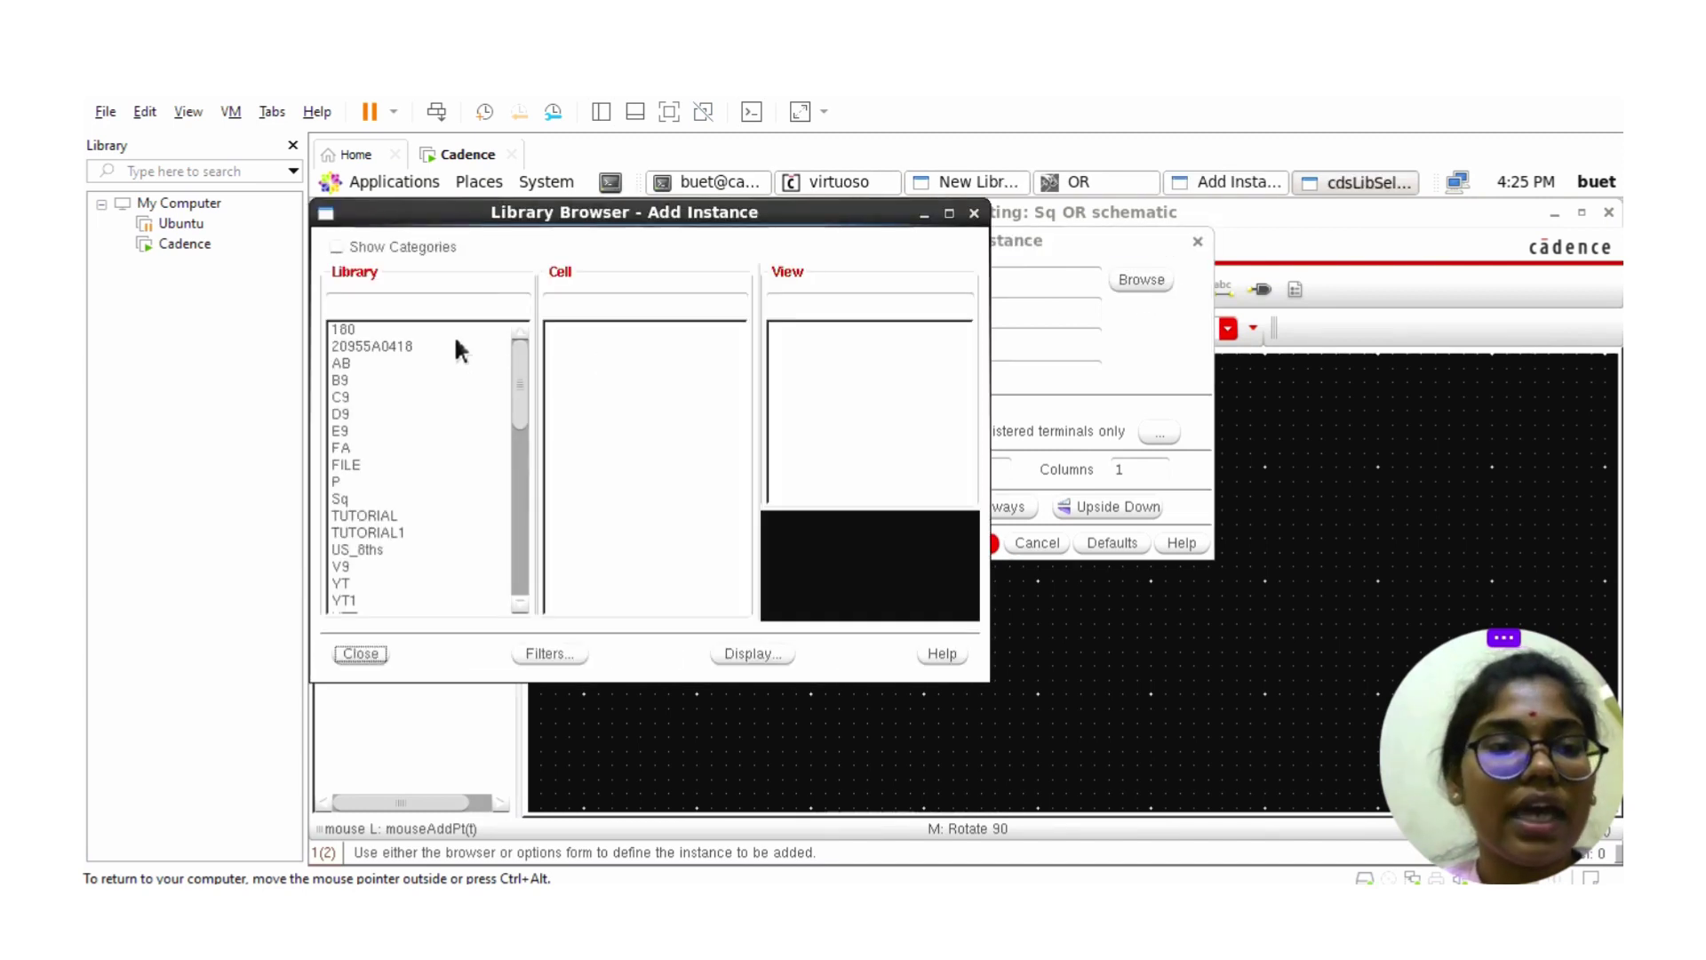
{"action": "type", "text": "gpl"}
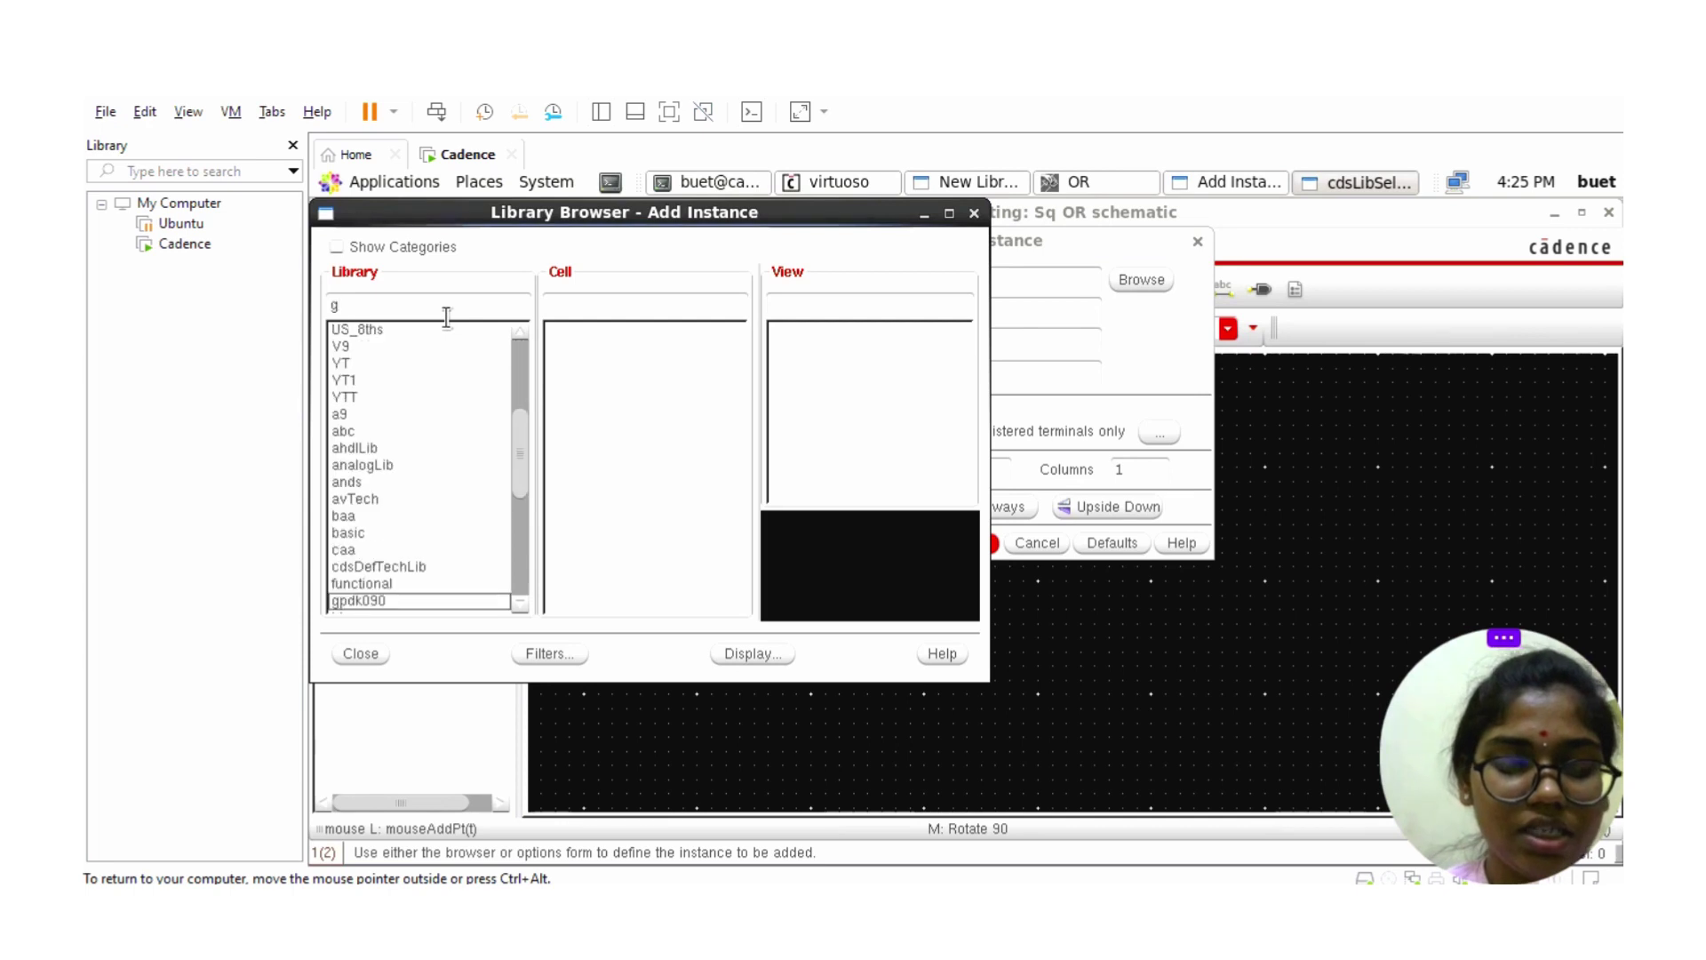
{"action": "left_click", "coordinate": [368, 600]}
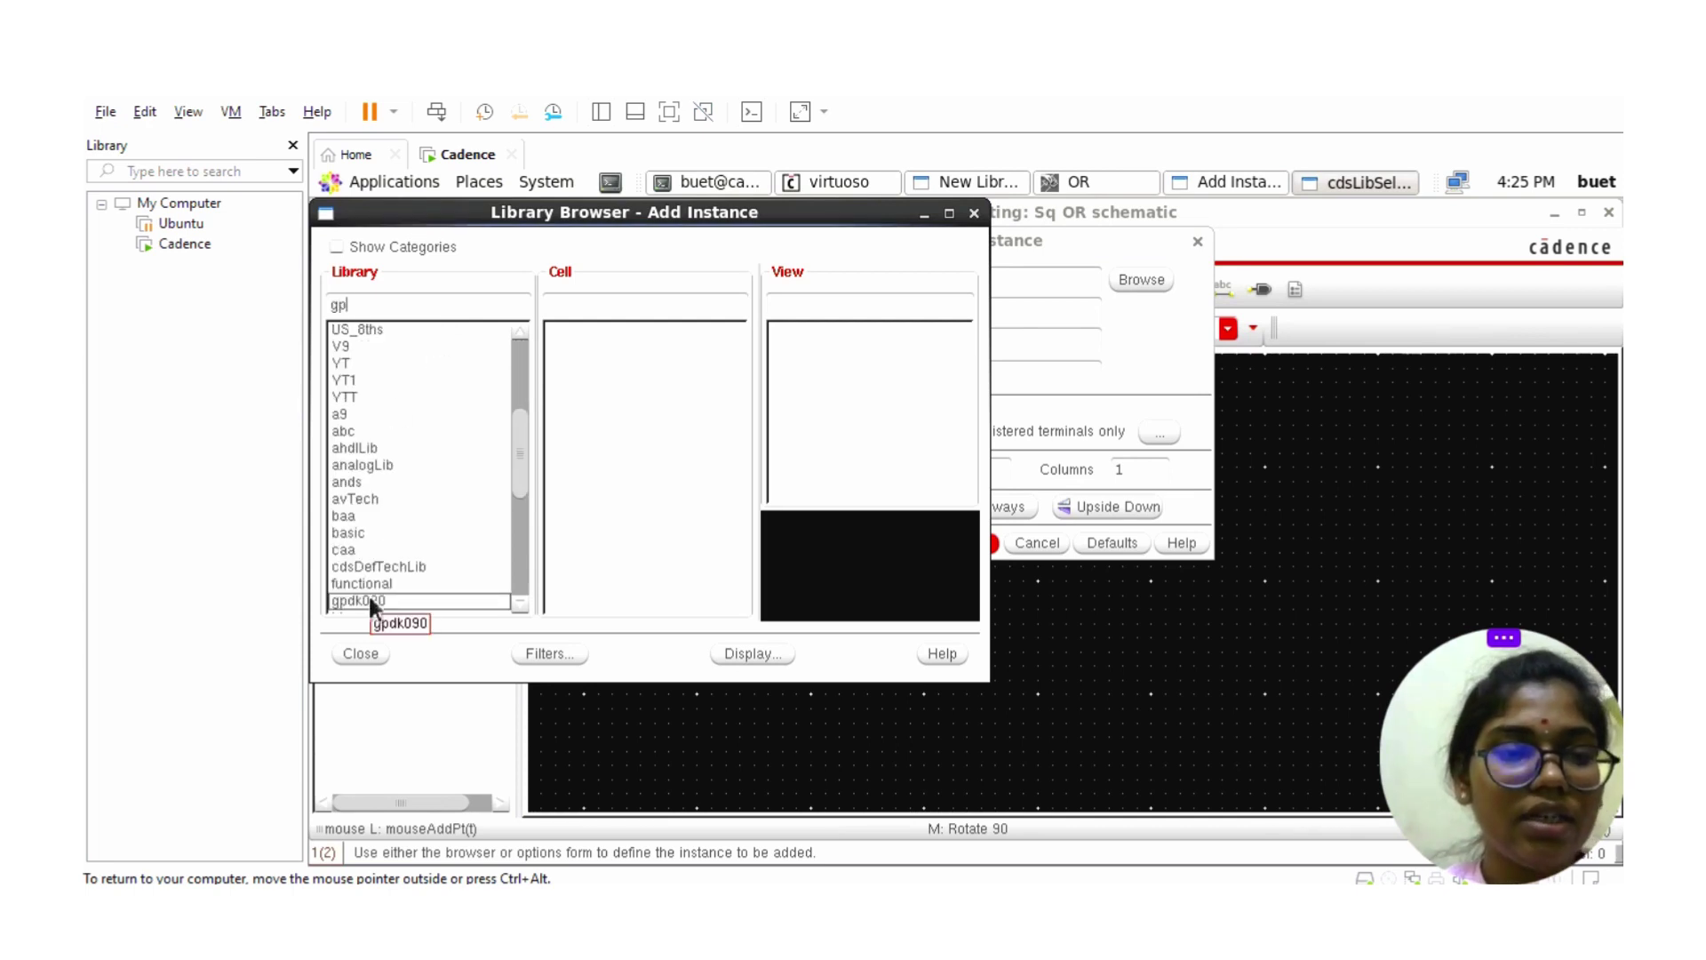
- Pick the pmos1v symbol view and hide the form for placement
{"action": "left_click", "coordinate": [592, 307]}
{"action": "type", "text": "pmos"}
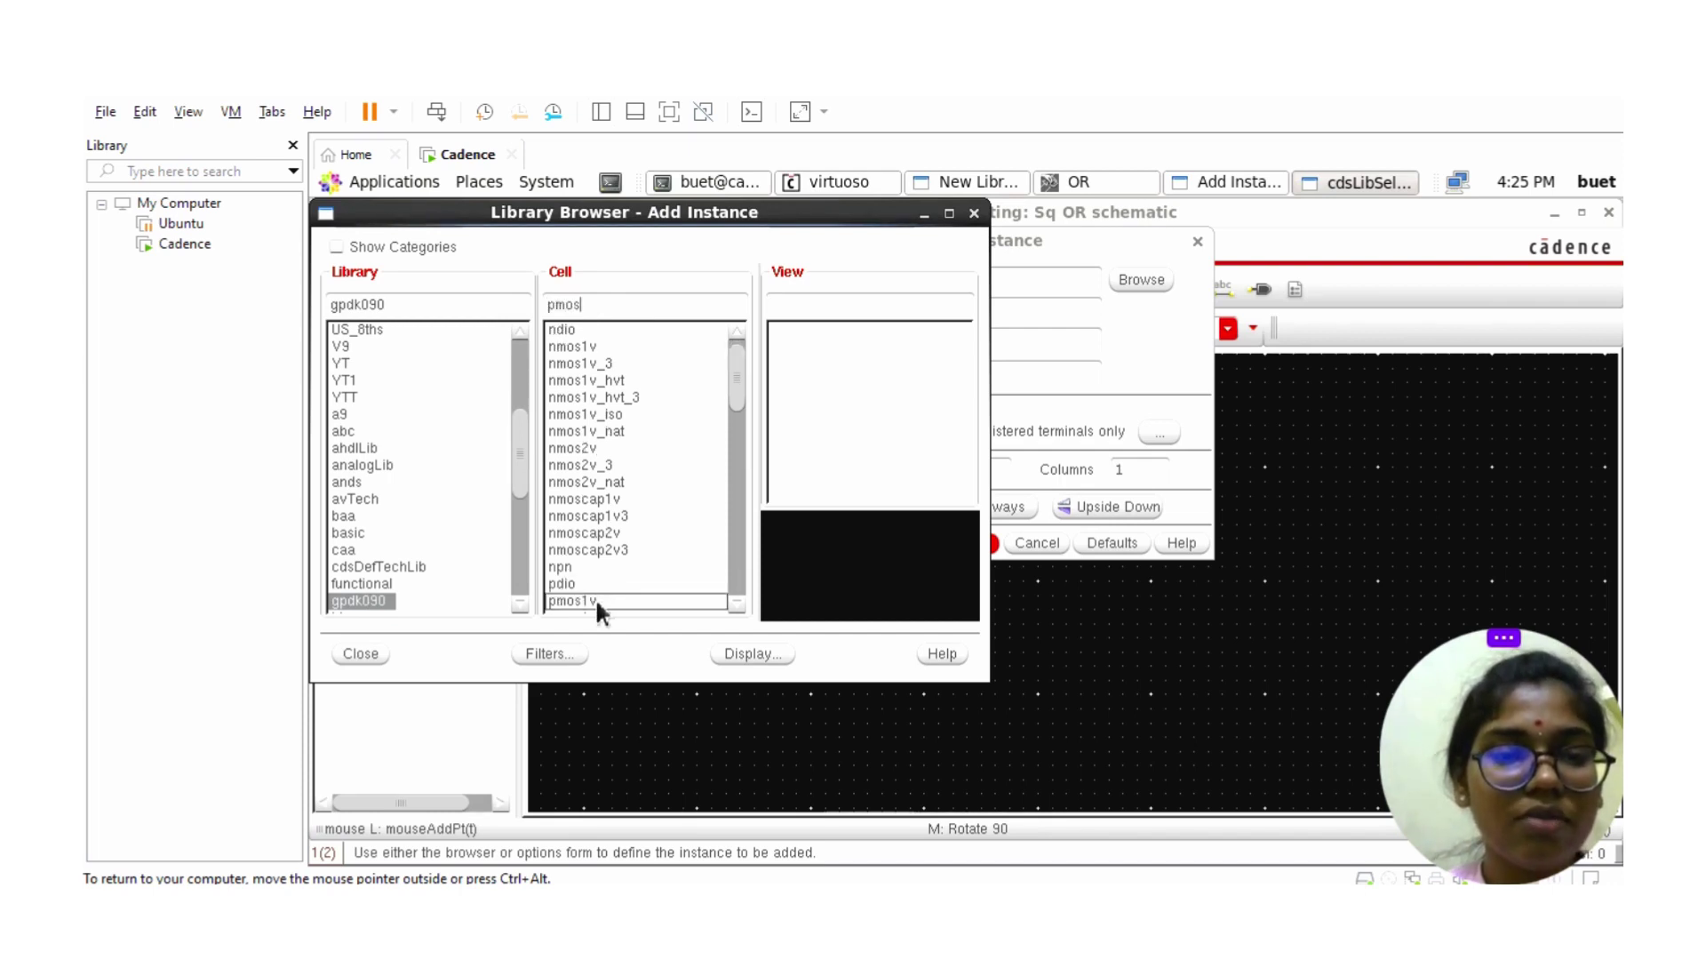
{"action": "left_click", "coordinate": [573, 601]}
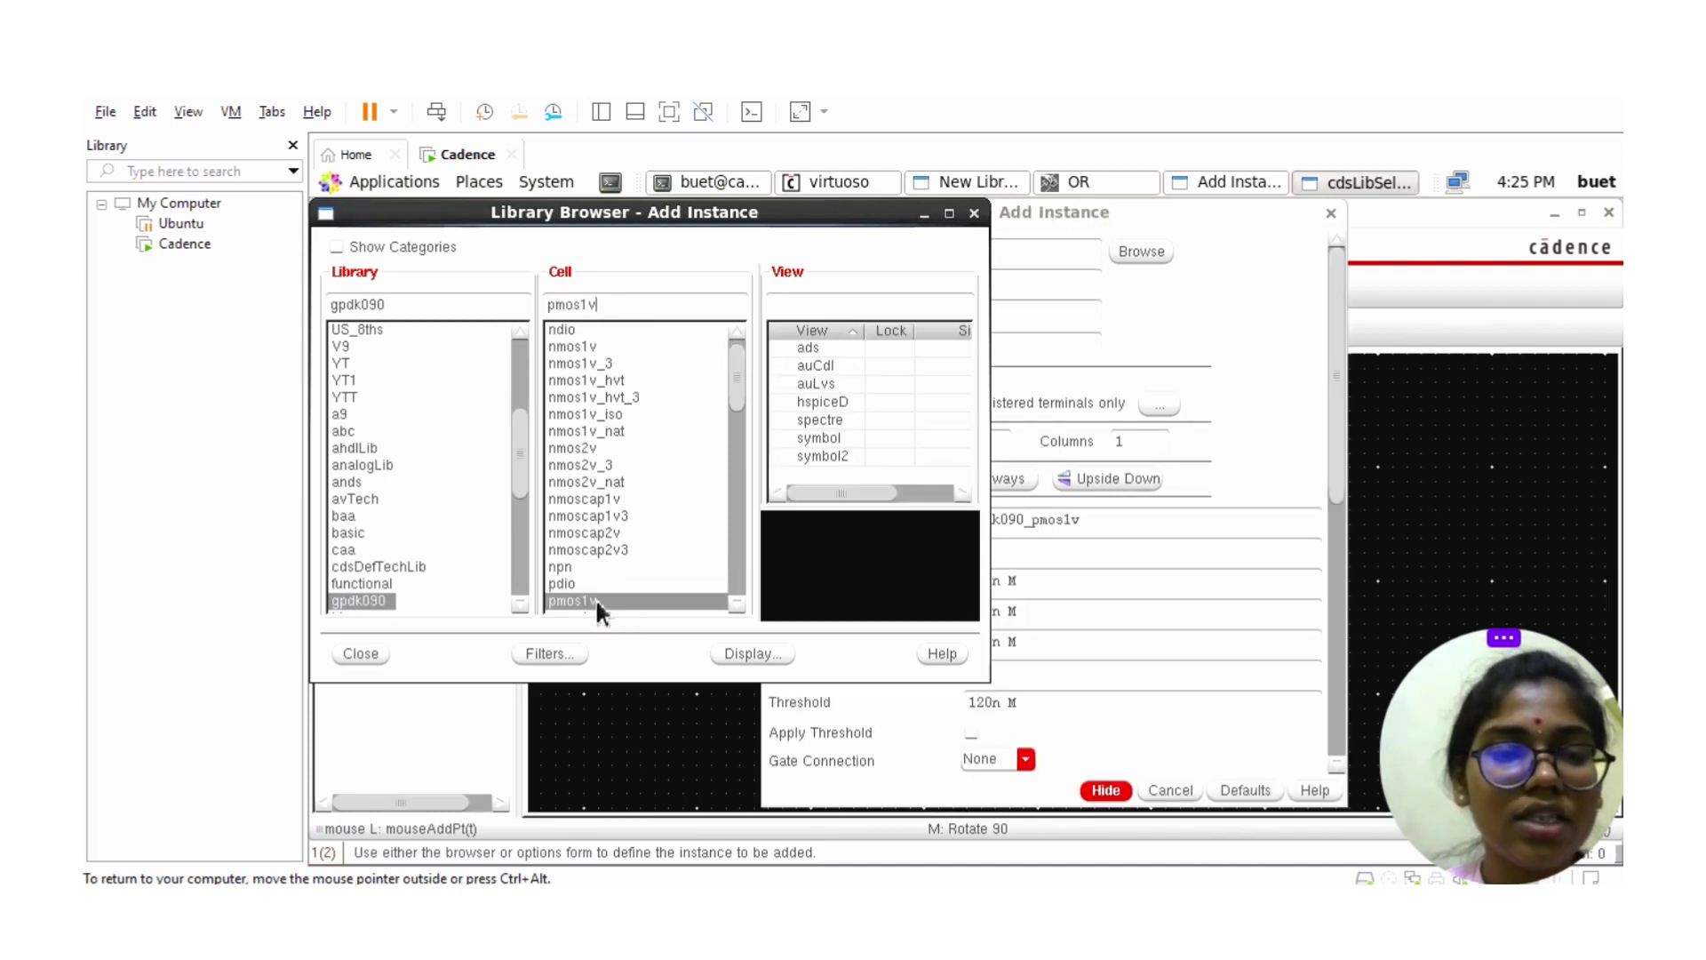
{"action": "left_click", "coordinate": [836, 439]}
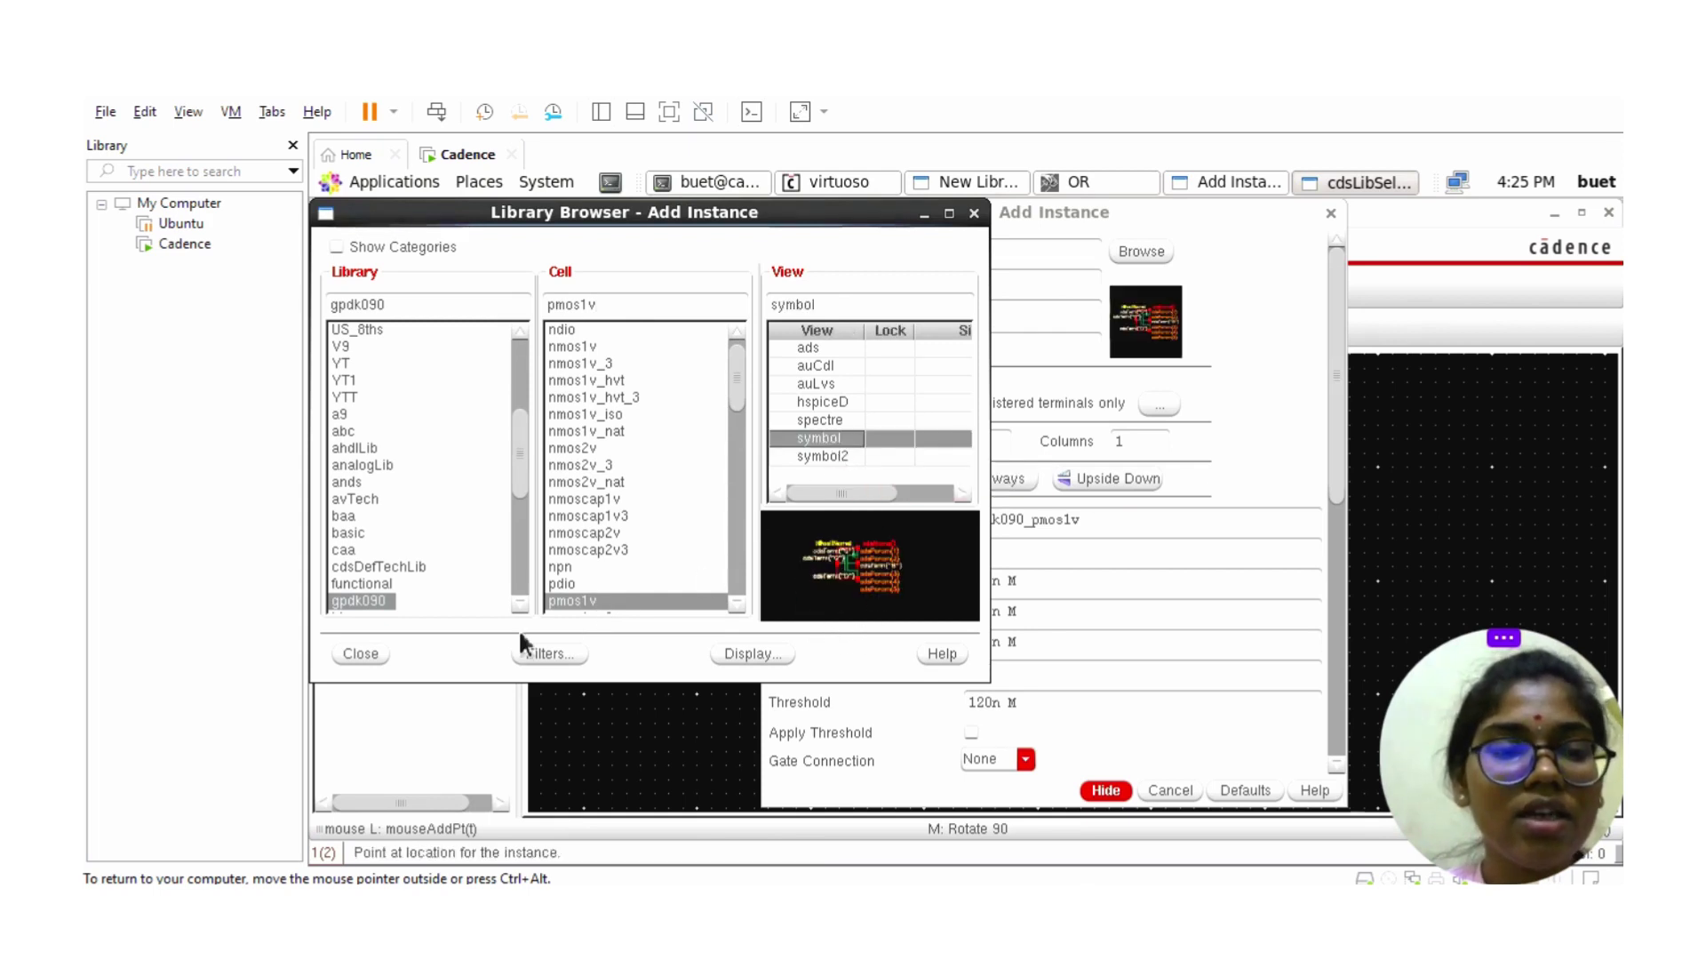
{"action": "left_click", "coordinate": [365, 654]}
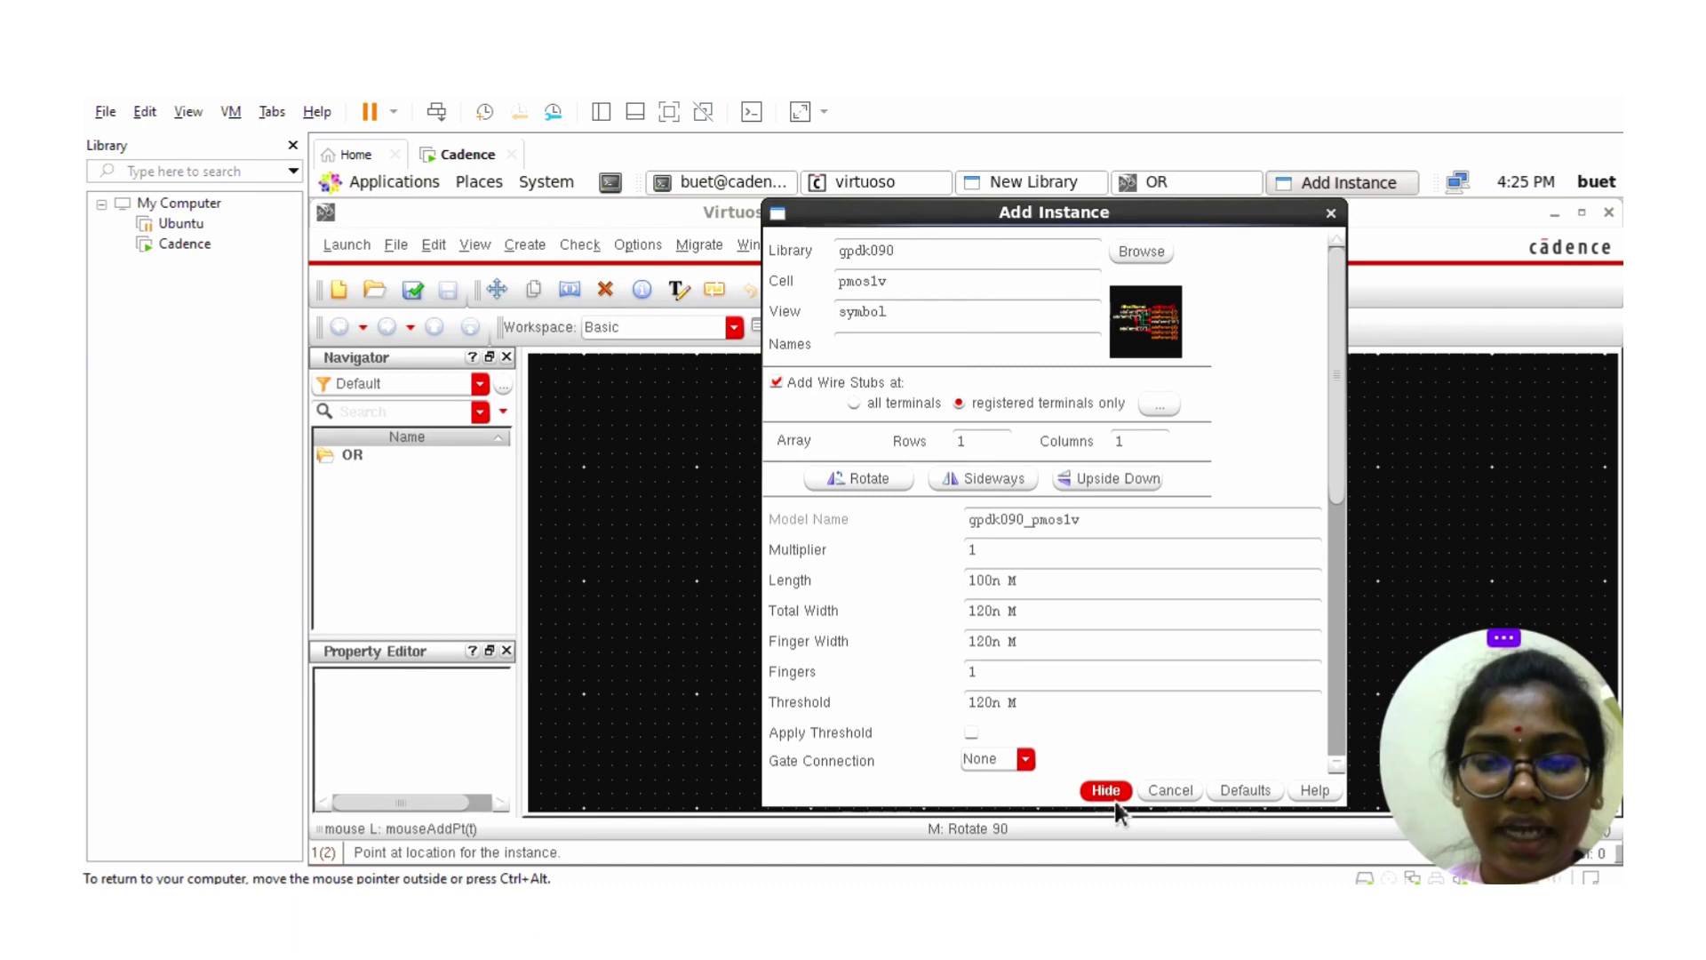
{"action": "left_click", "coordinate": [1105, 790]}
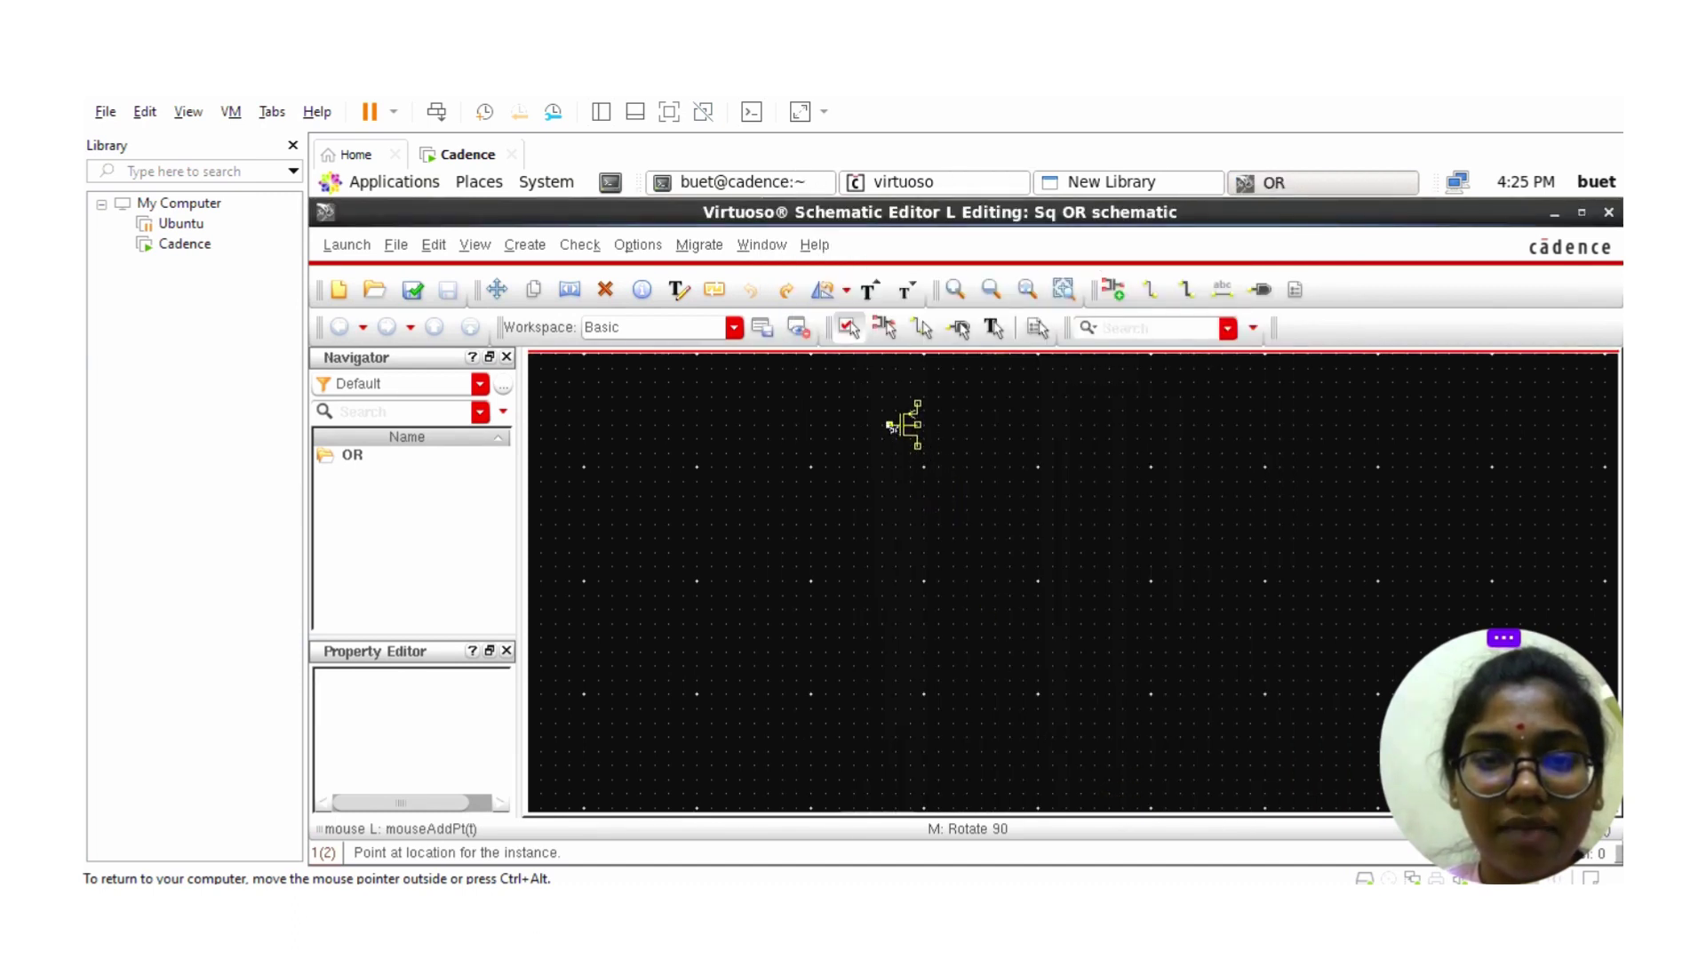
- Place pmos PM0 near the top and PM1 directly below it
{"action": "left_click", "coordinate": [891, 426]}
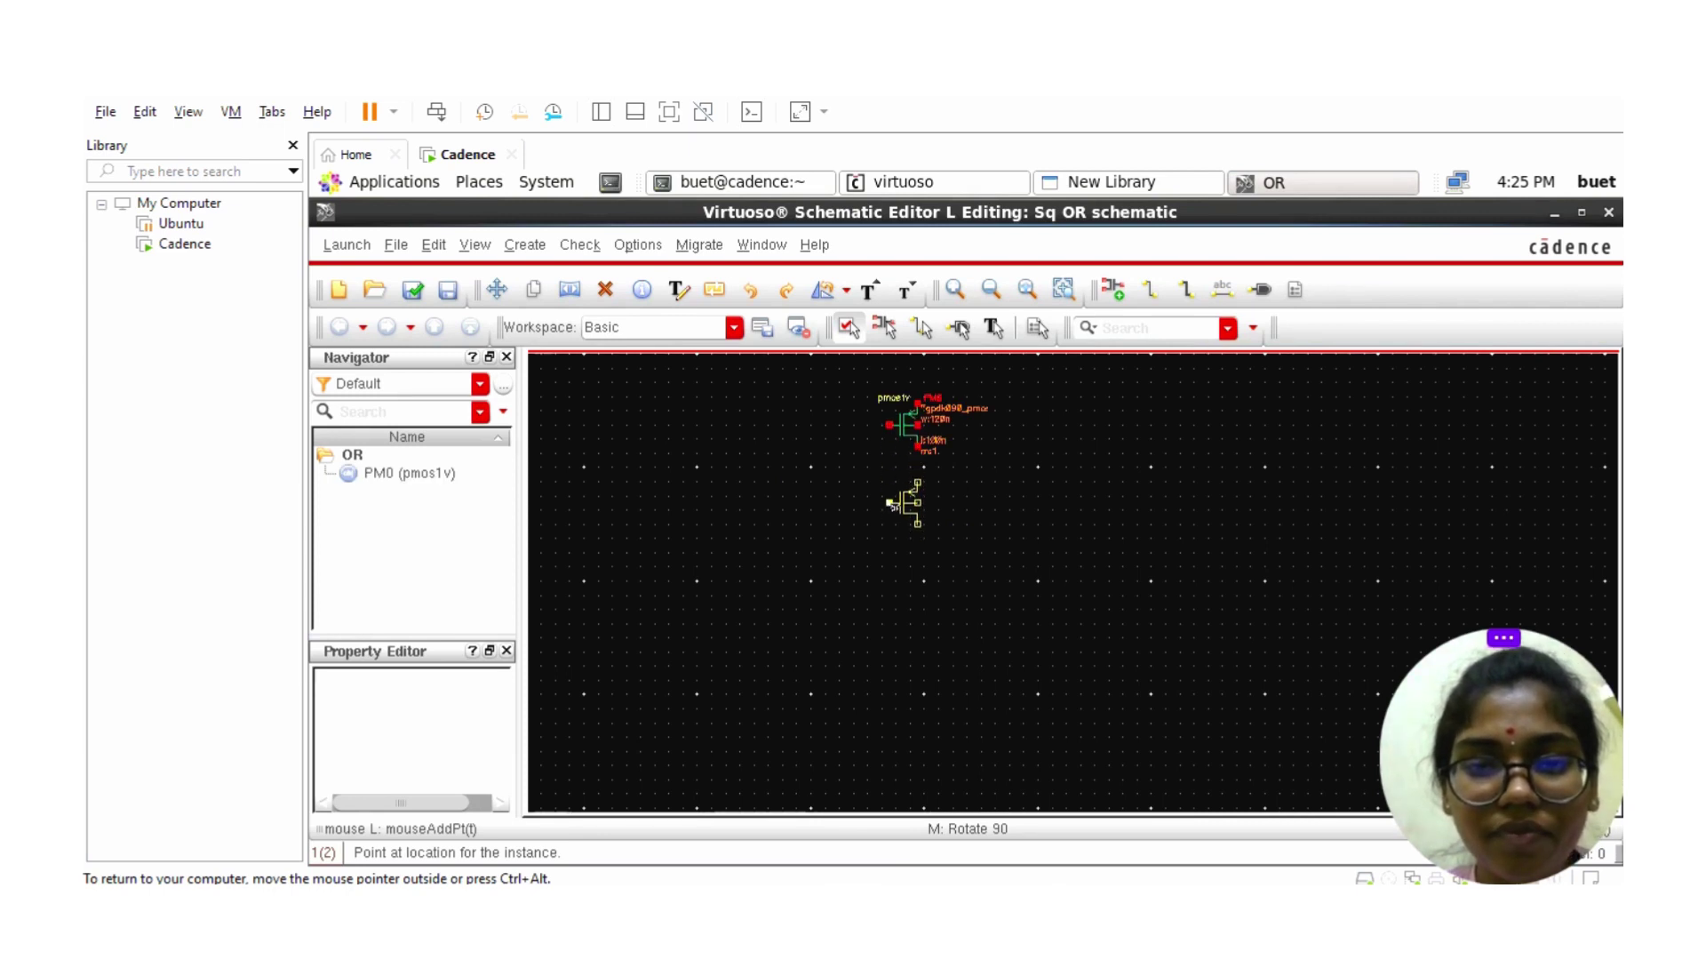
{"action": "left_click", "coordinate": [891, 503]}
{"action": "key", "text": "Escape"}
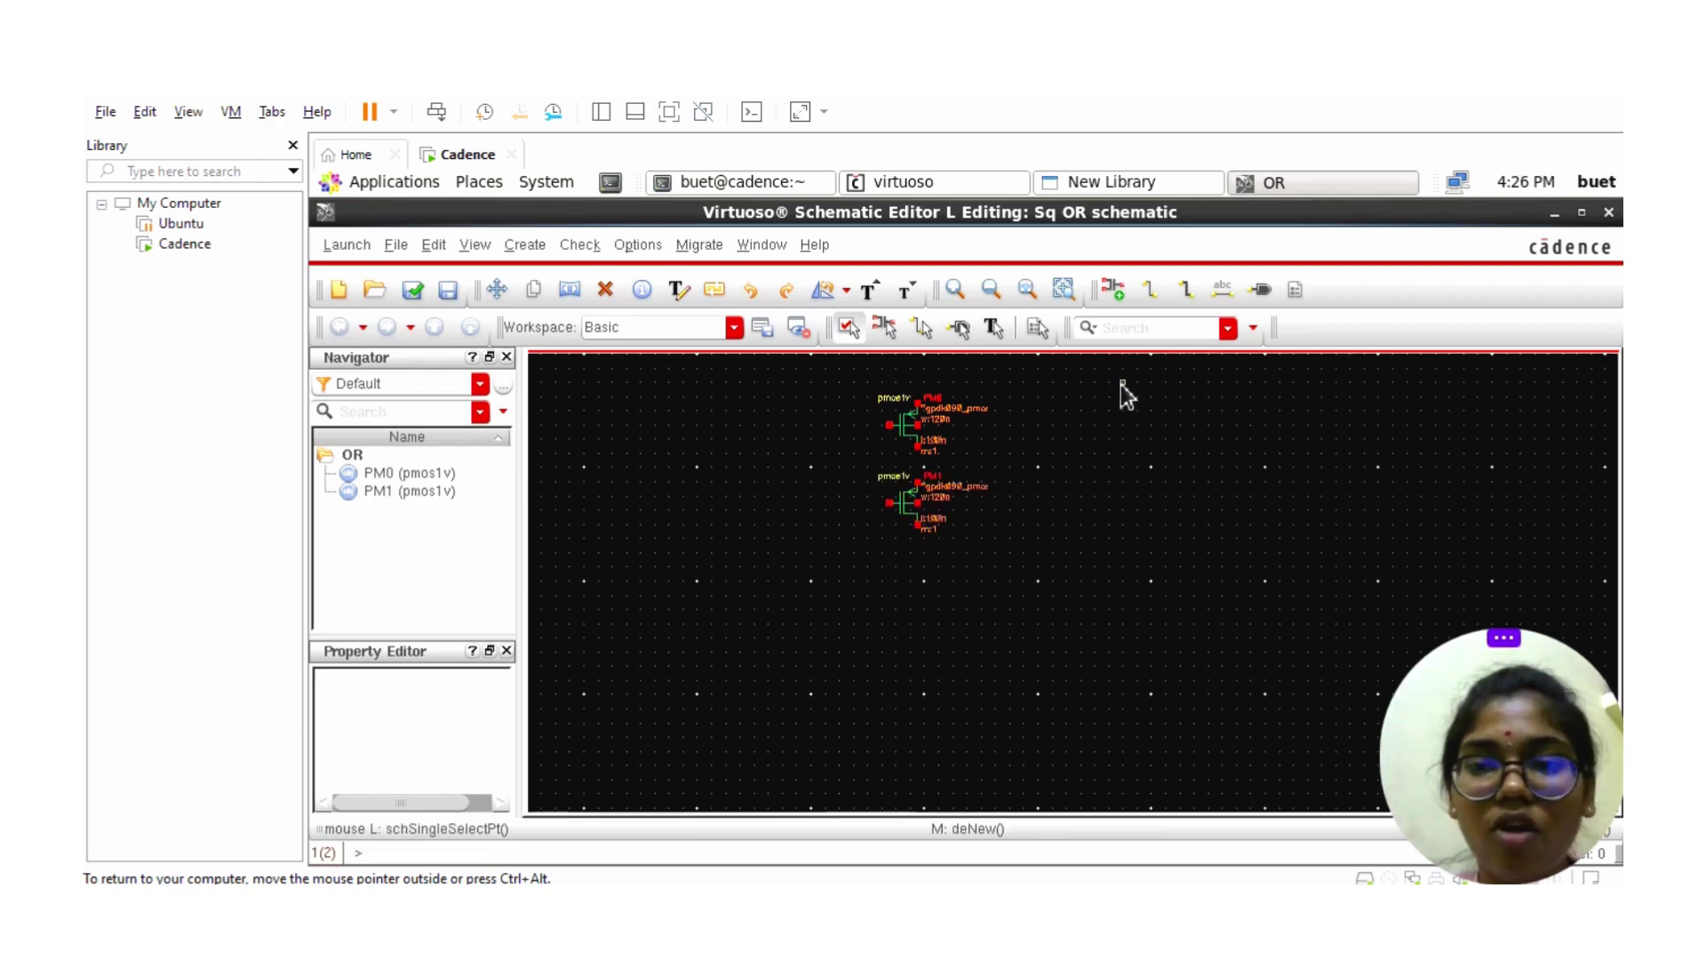
- Switch the instance to nmos1v and place NM0 and NM1 side by side
{"action": "left_click", "coordinate": [1112, 294]}
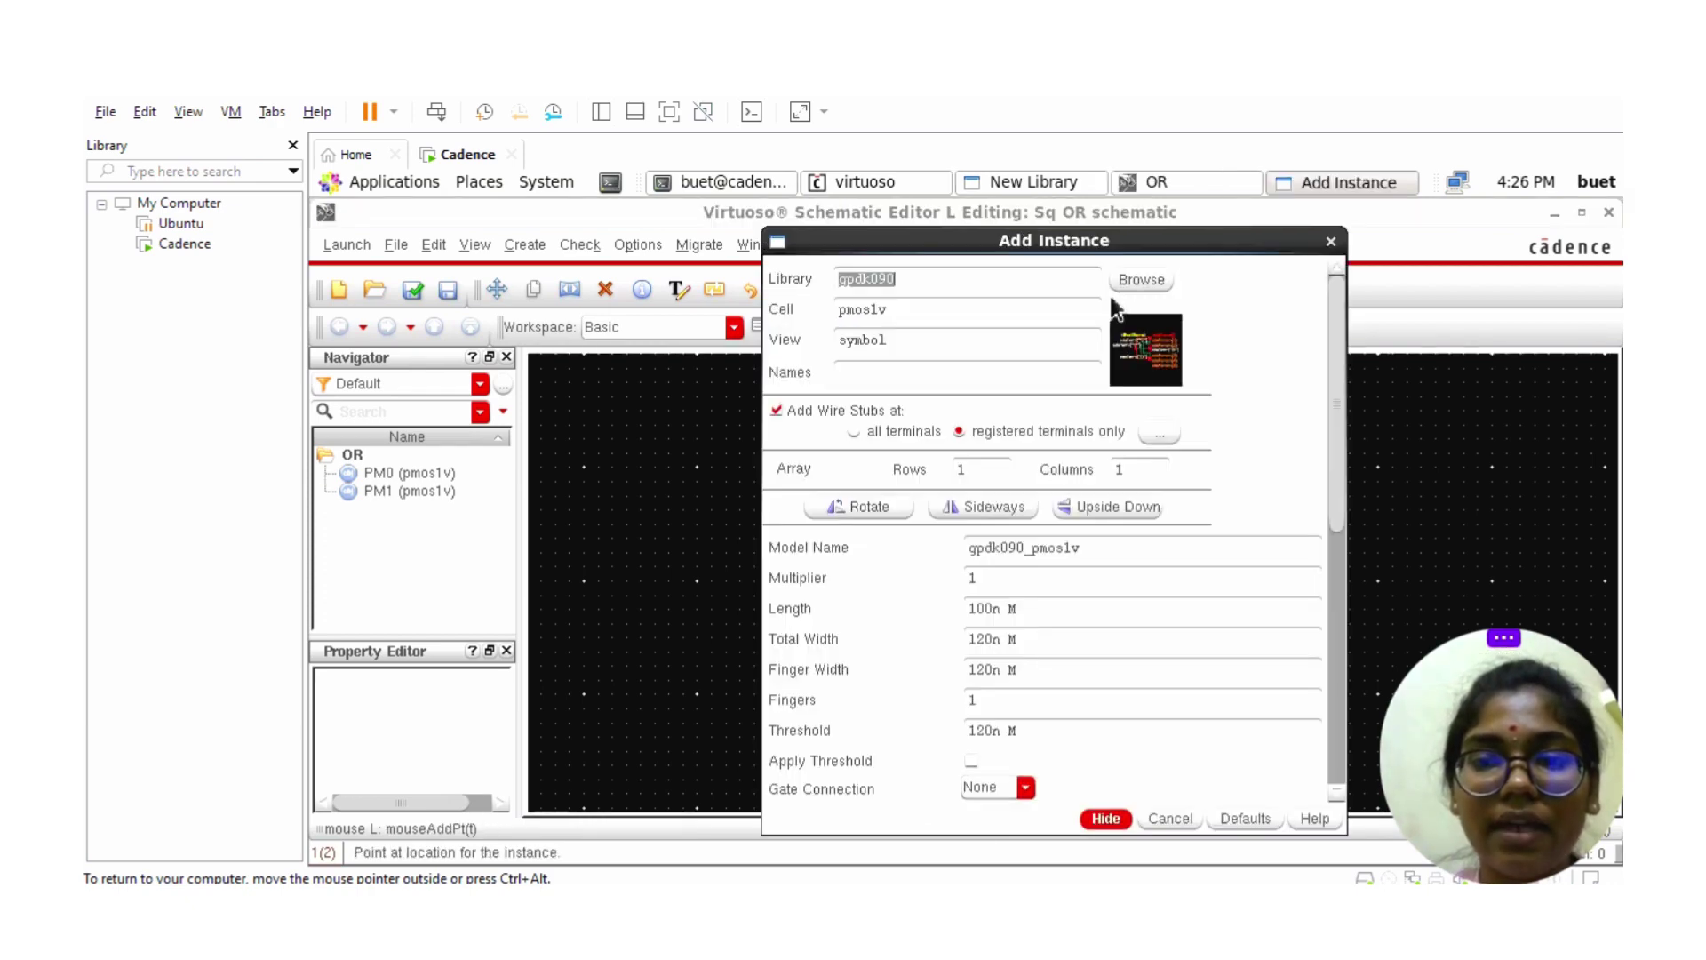
{"action": "left_click", "coordinate": [849, 316]}
{"action": "key", "text": "BackSpace"}
{"action": "type", "text": "n"}
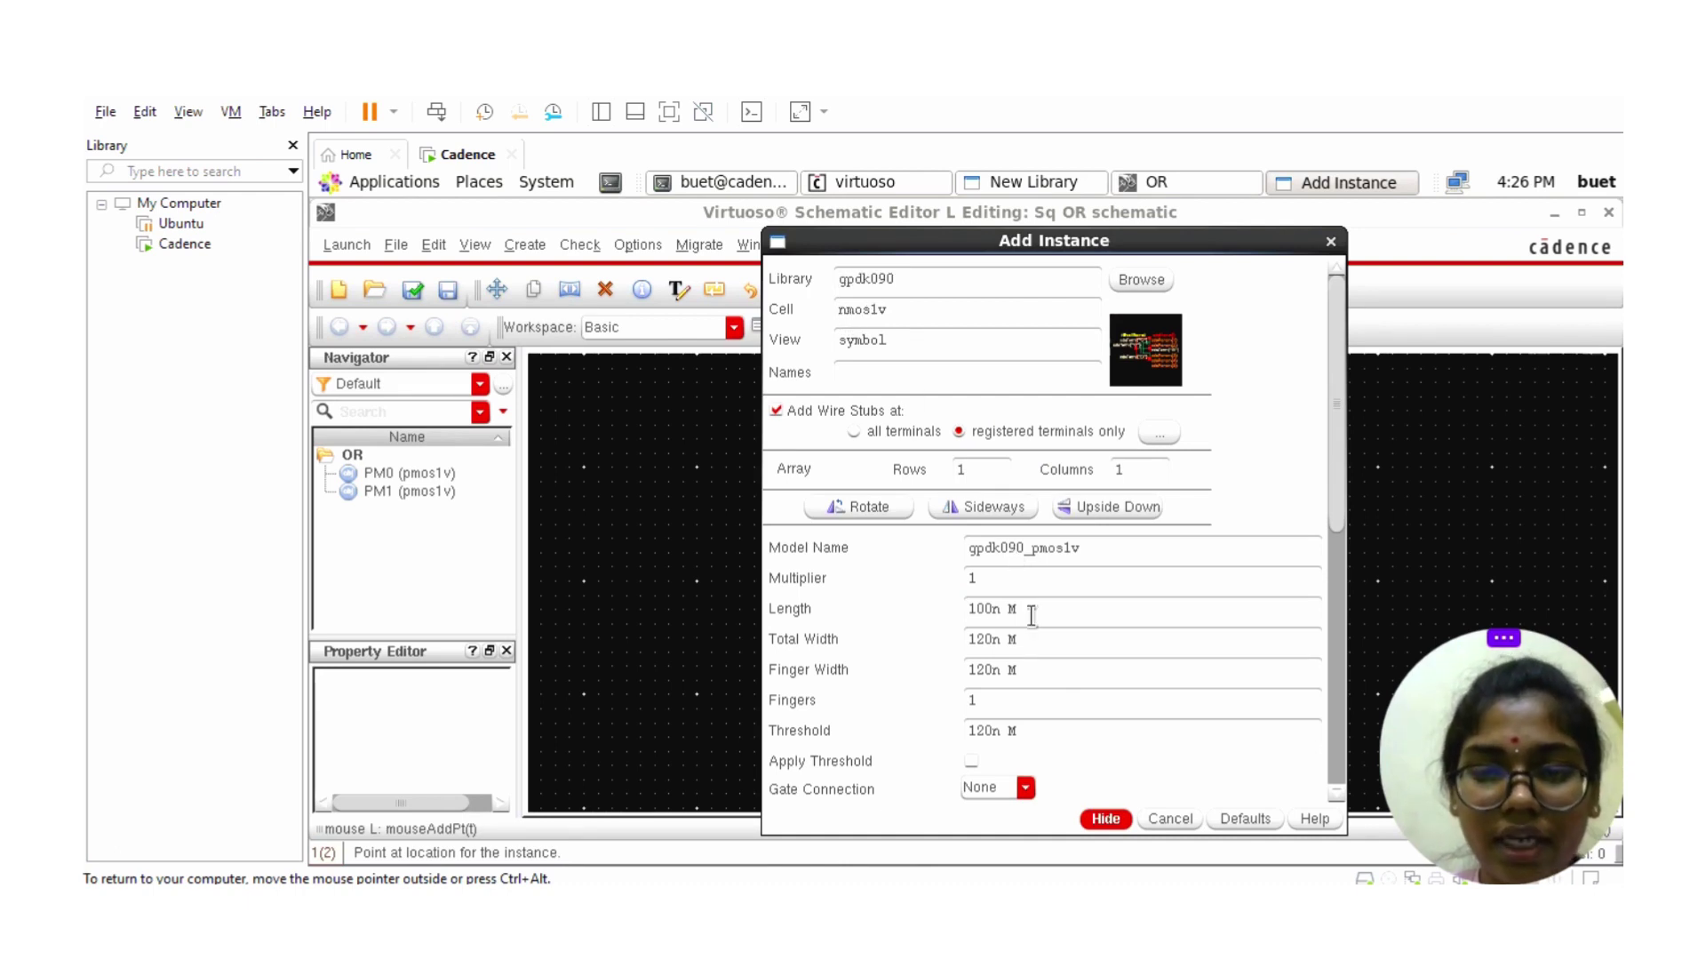
{"action": "left_click", "coordinate": [1116, 819]}
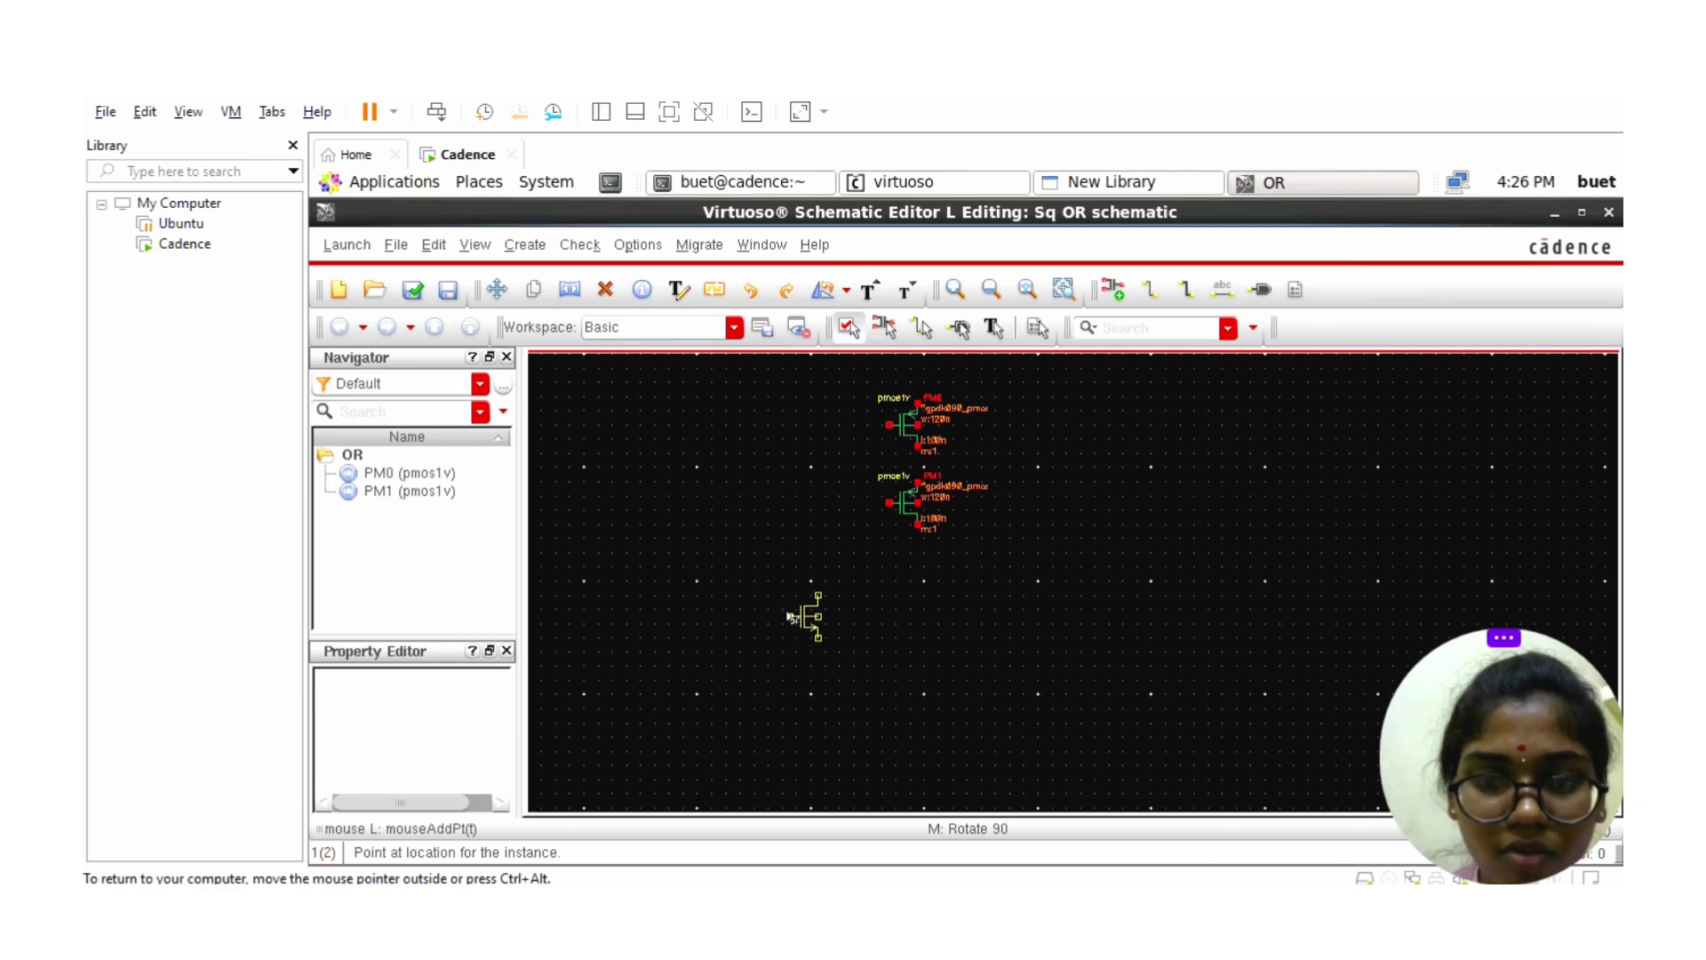
{"action": "left_click", "coordinate": [789, 617]}
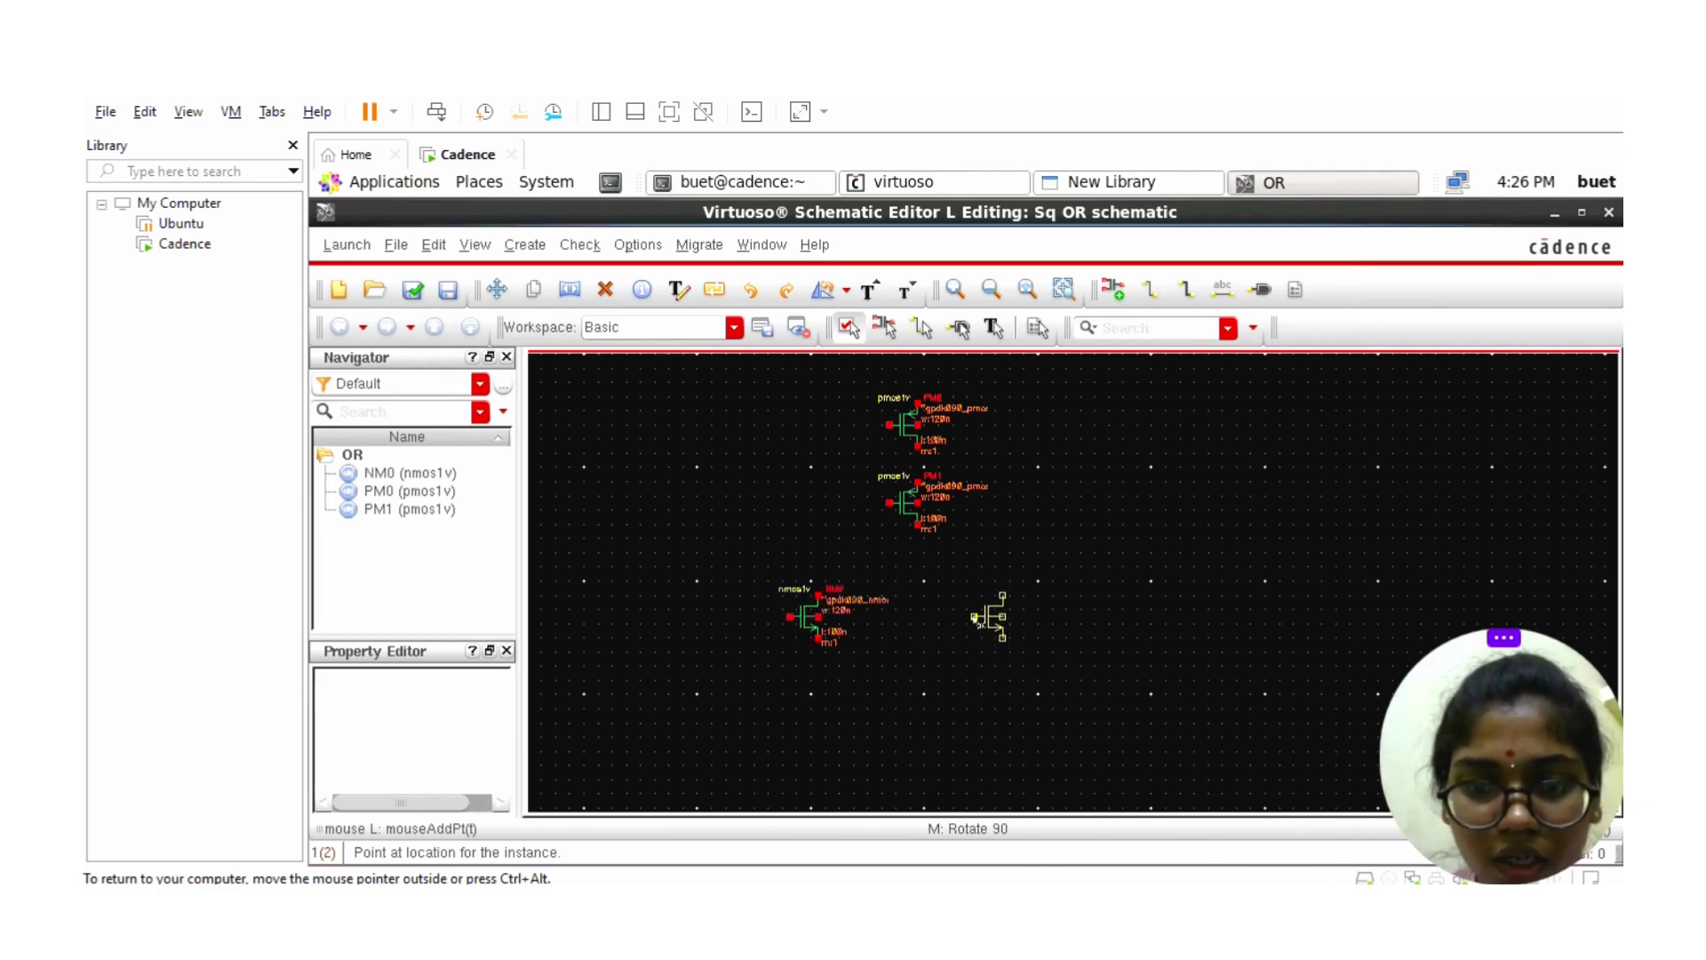
{"action": "left_click", "coordinate": [976, 618]}
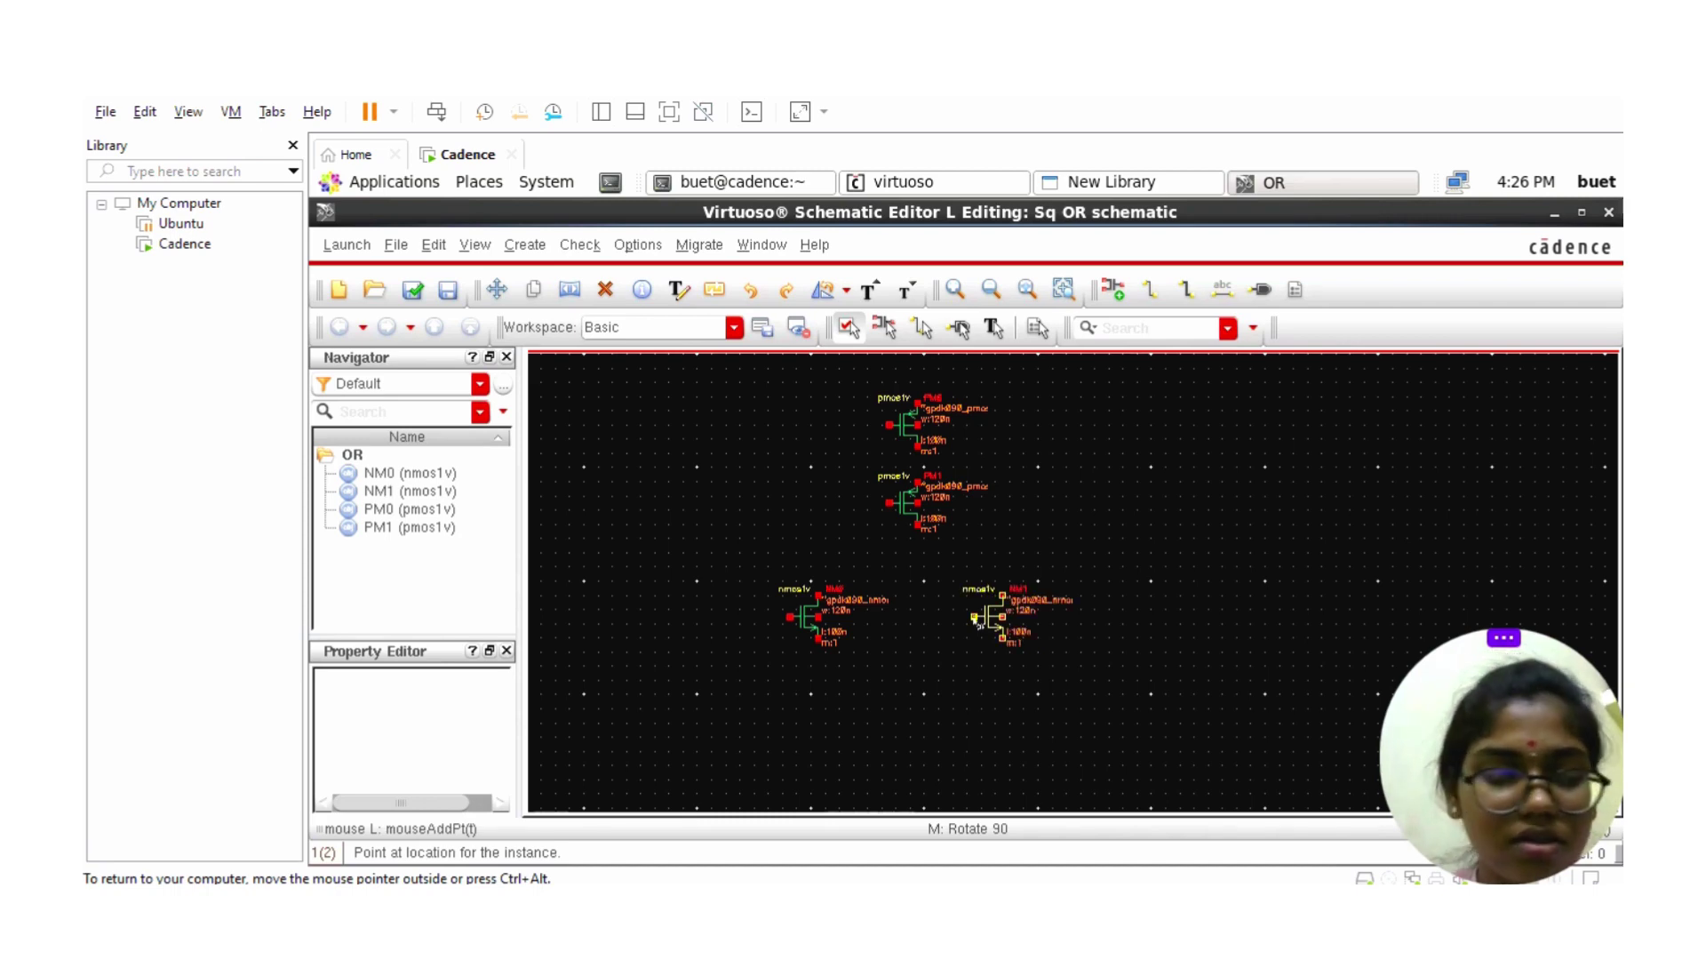
{"action": "key", "text": "Escape"}
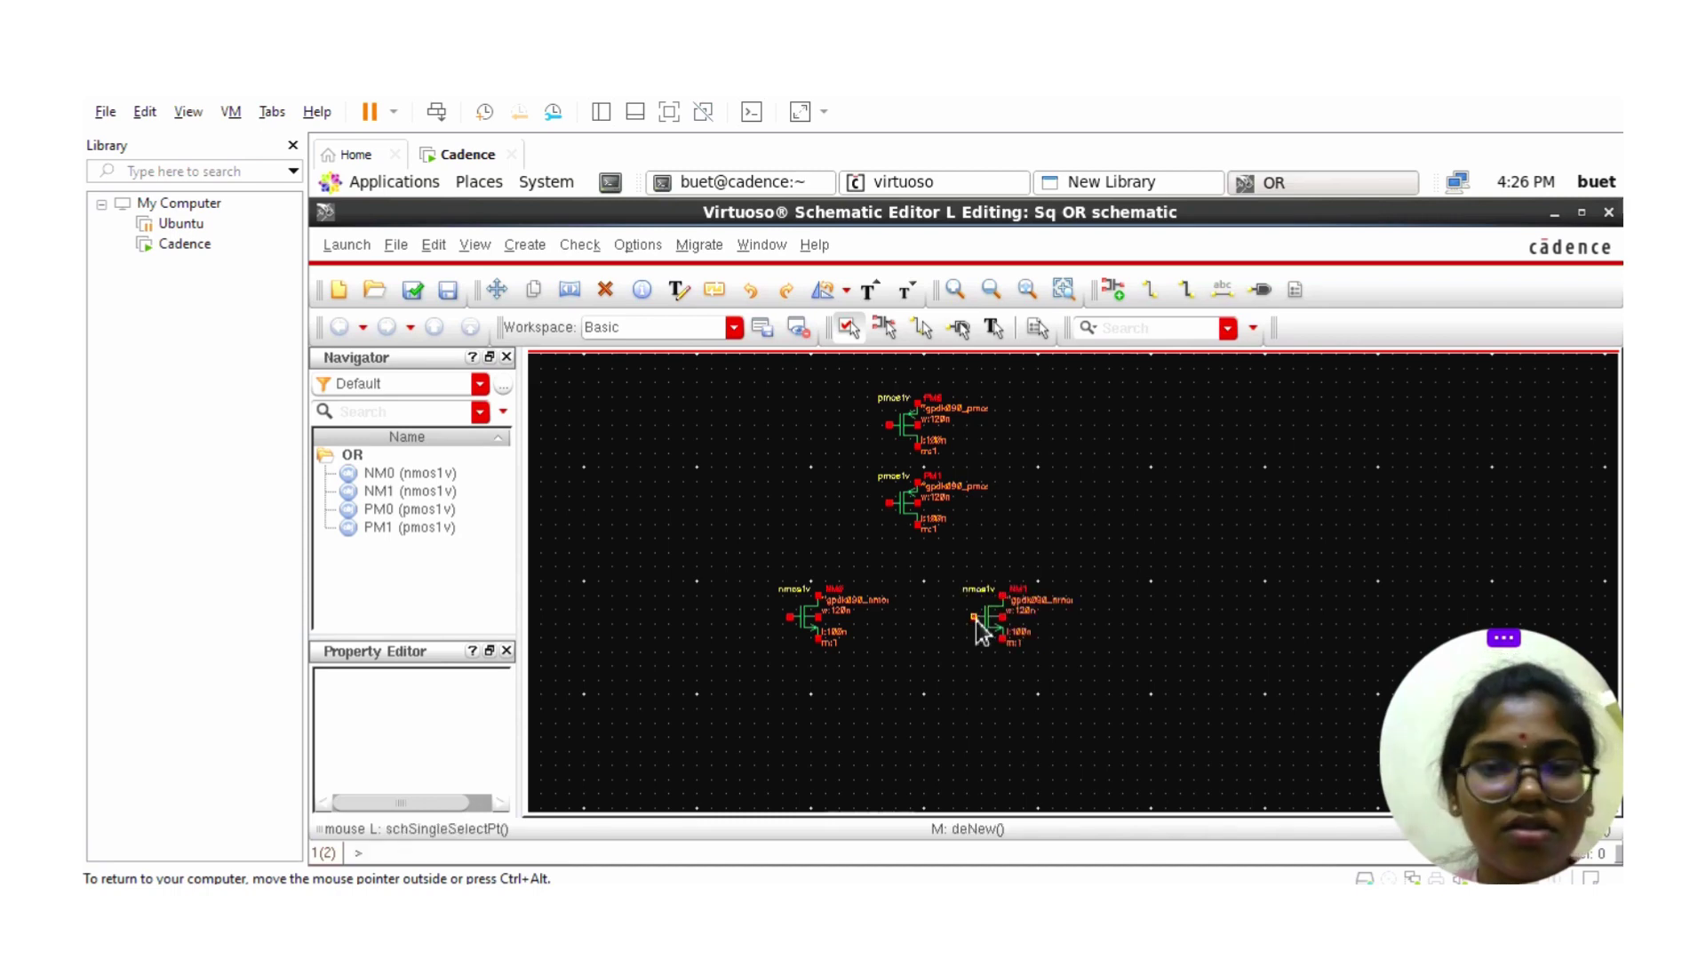
- Switch the instance back to pmos1v and place PM2 on the right
{"action": "left_click", "coordinate": [1110, 292]}
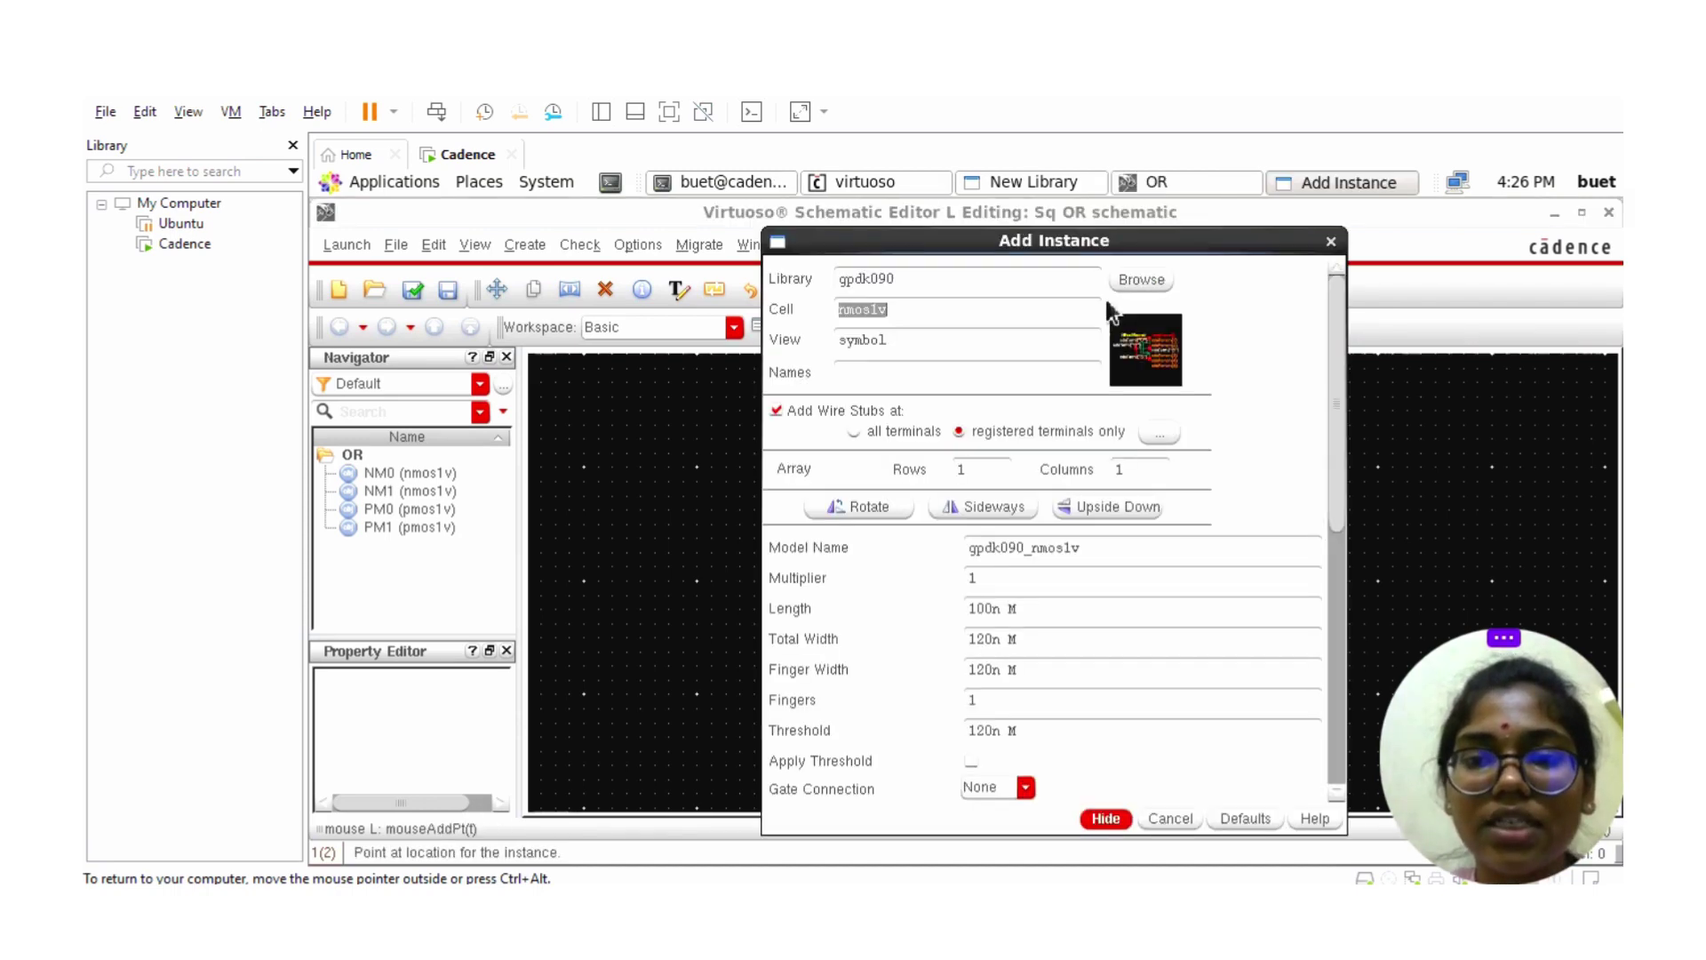
{"action": "left_click", "coordinate": [851, 318]}
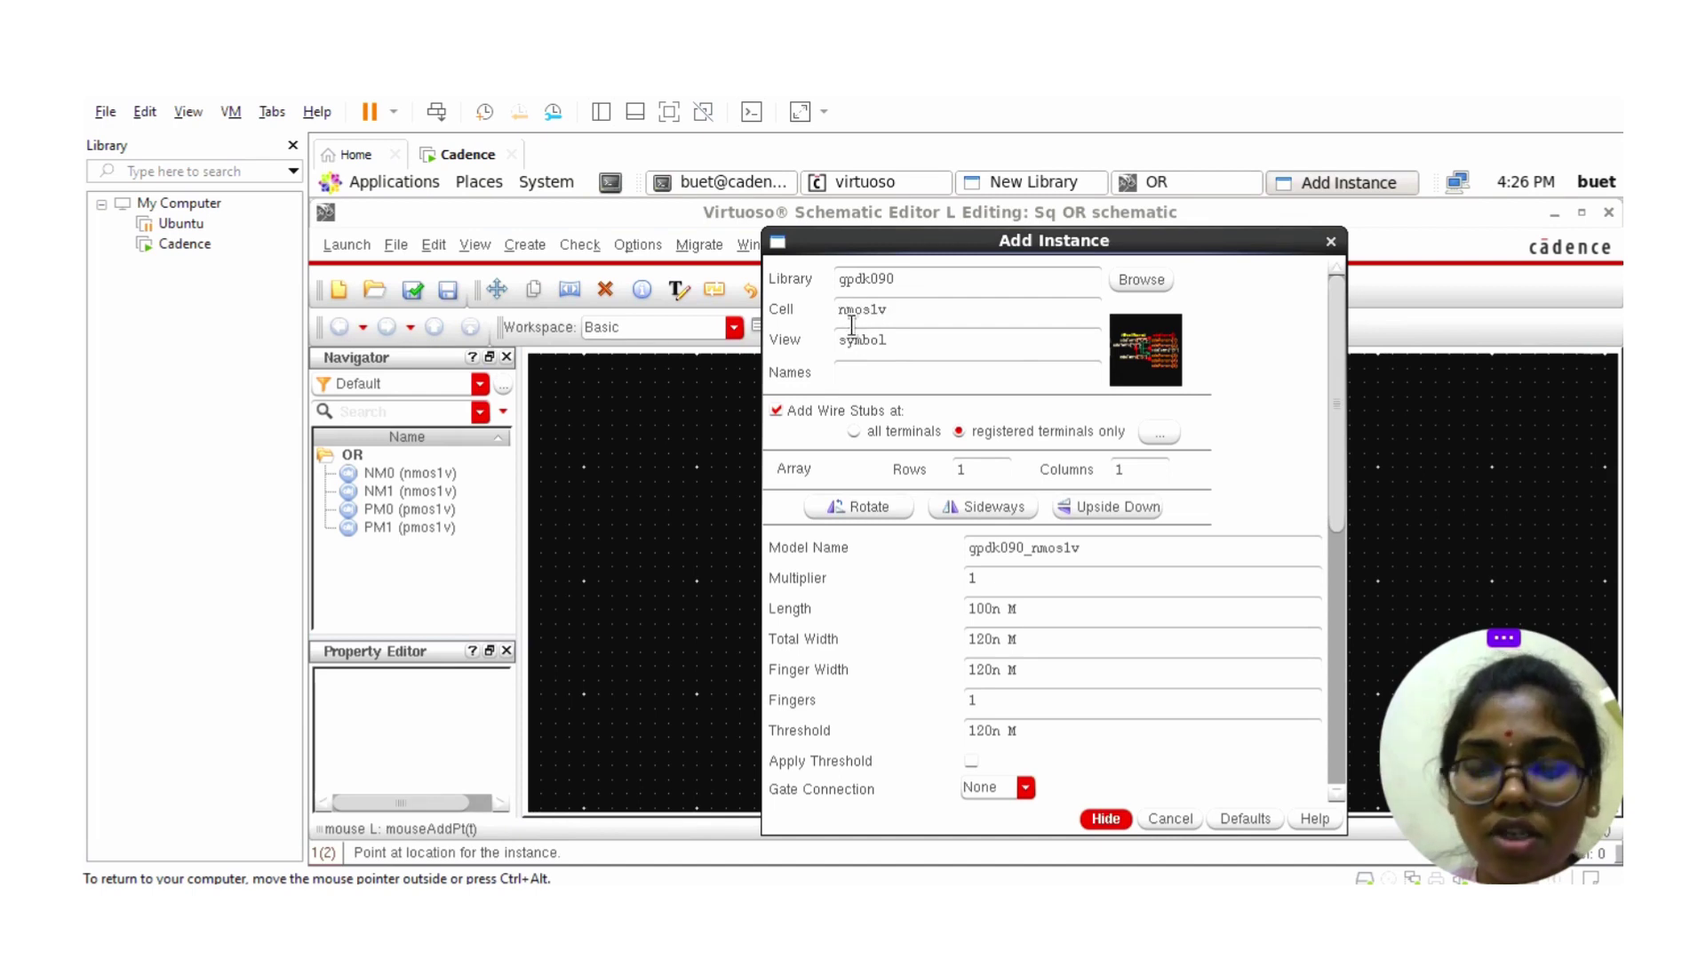
{"action": "key", "text": "BackSpace"}
{"action": "type", "text": "p"}
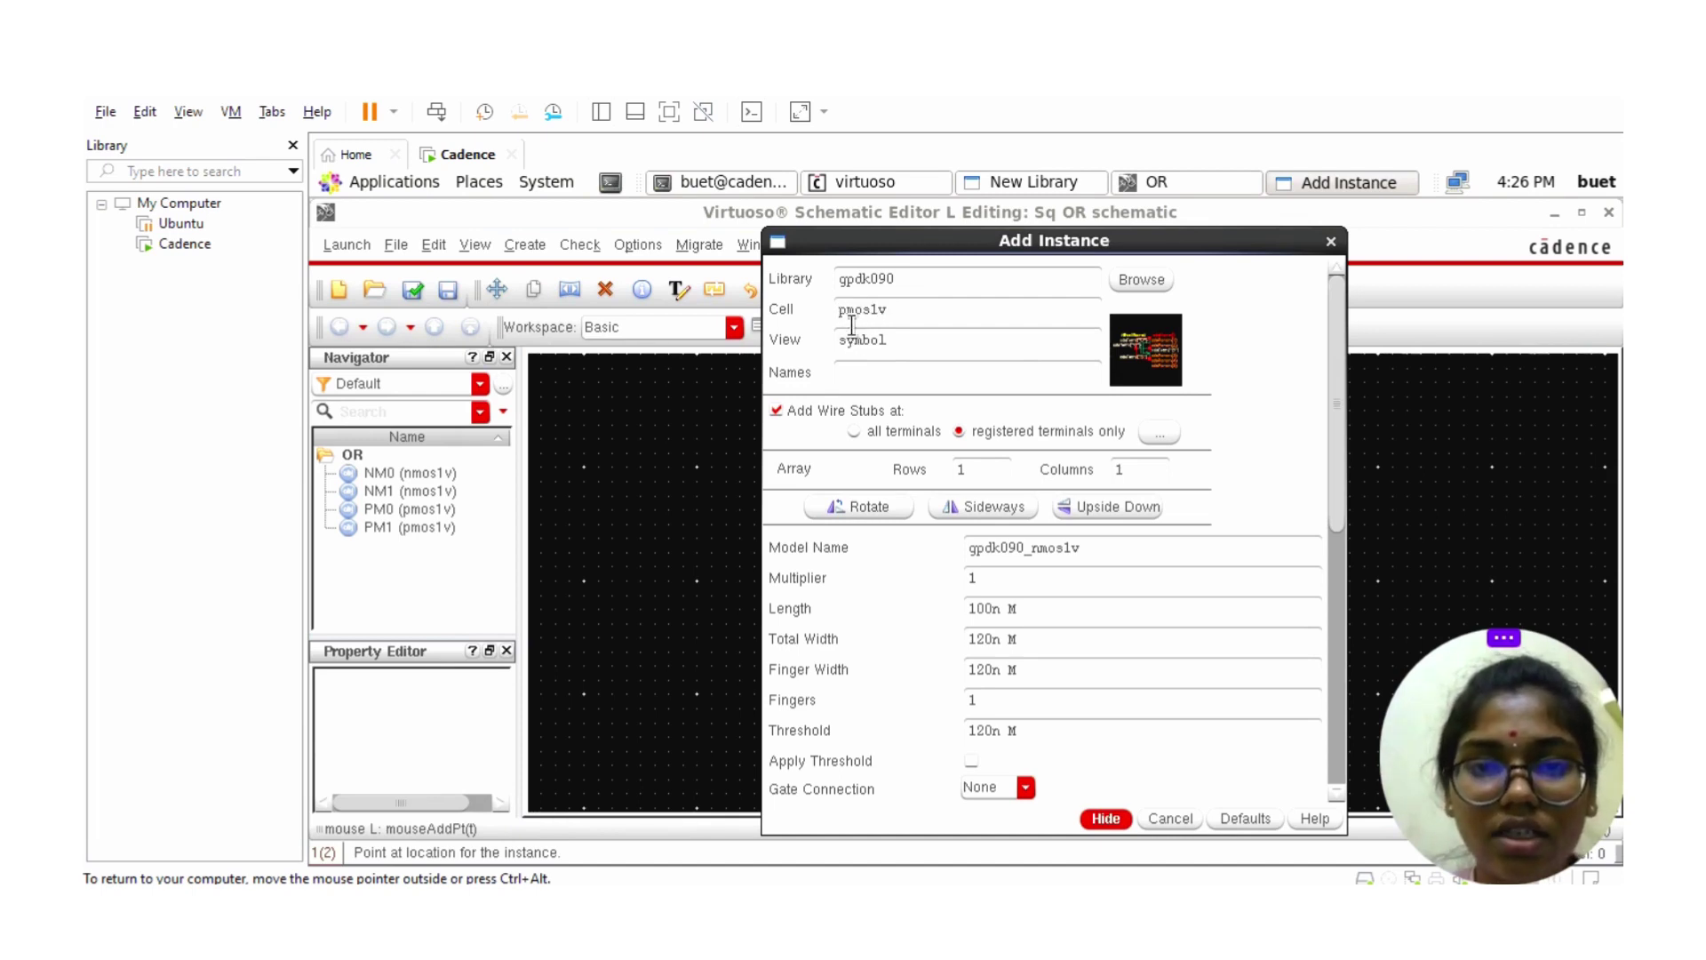
{"action": "left_click", "coordinate": [1102, 816]}
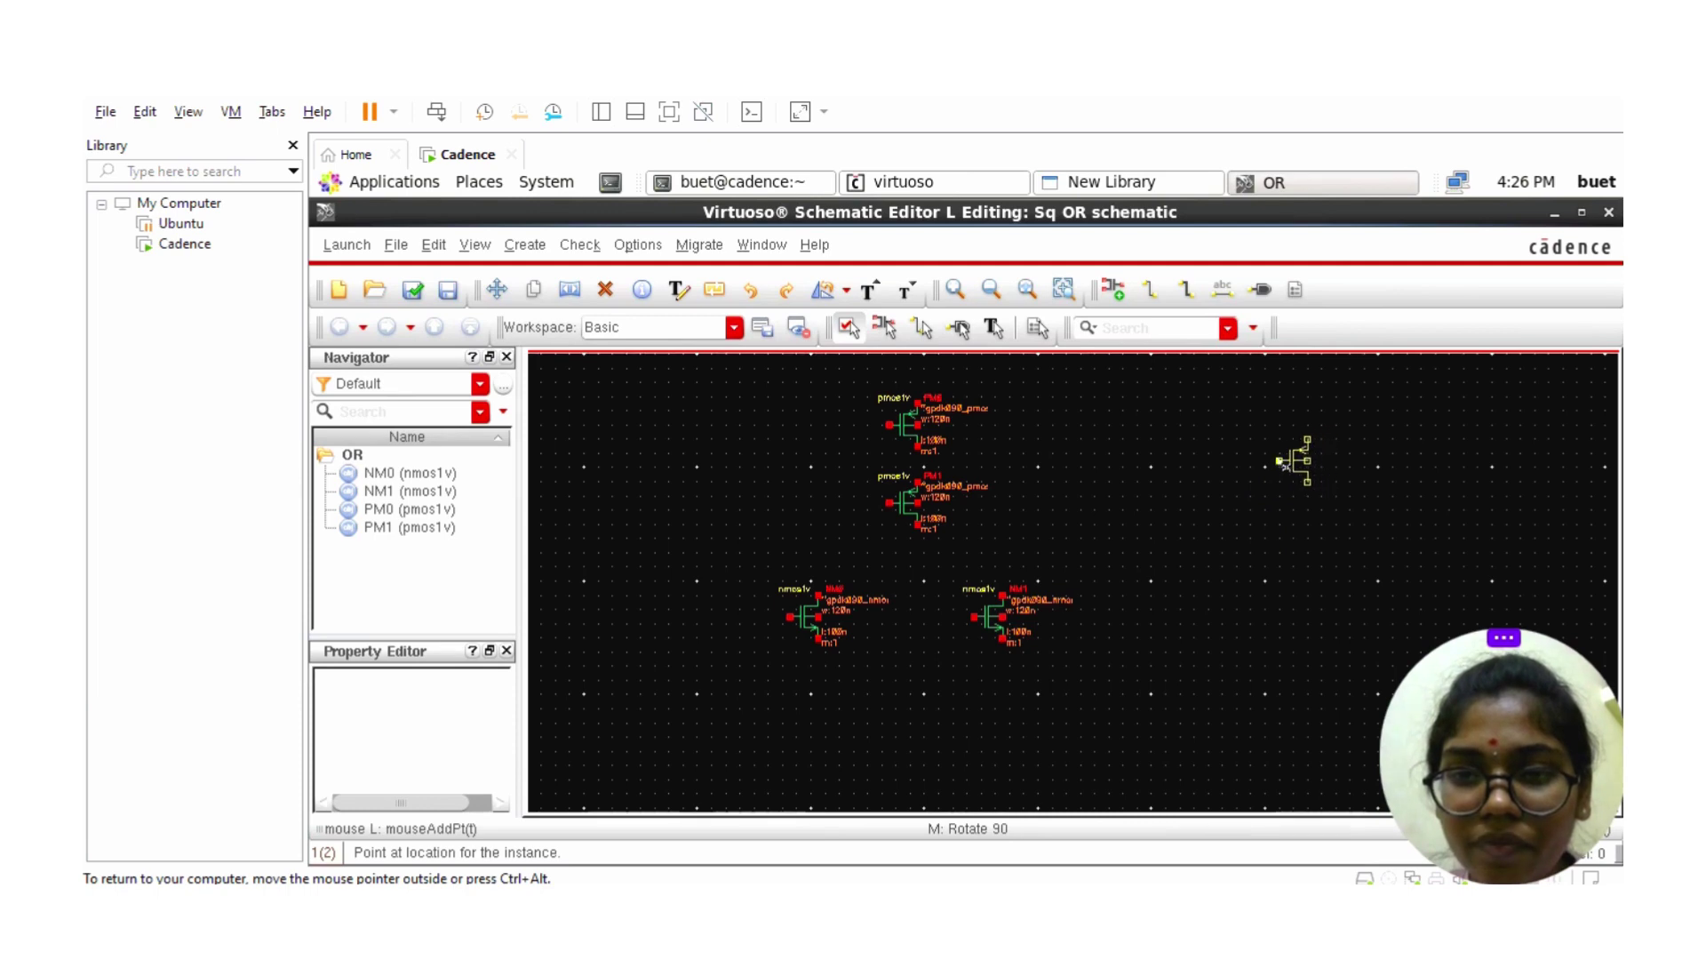
{"action": "left_click", "coordinate": [1283, 460]}
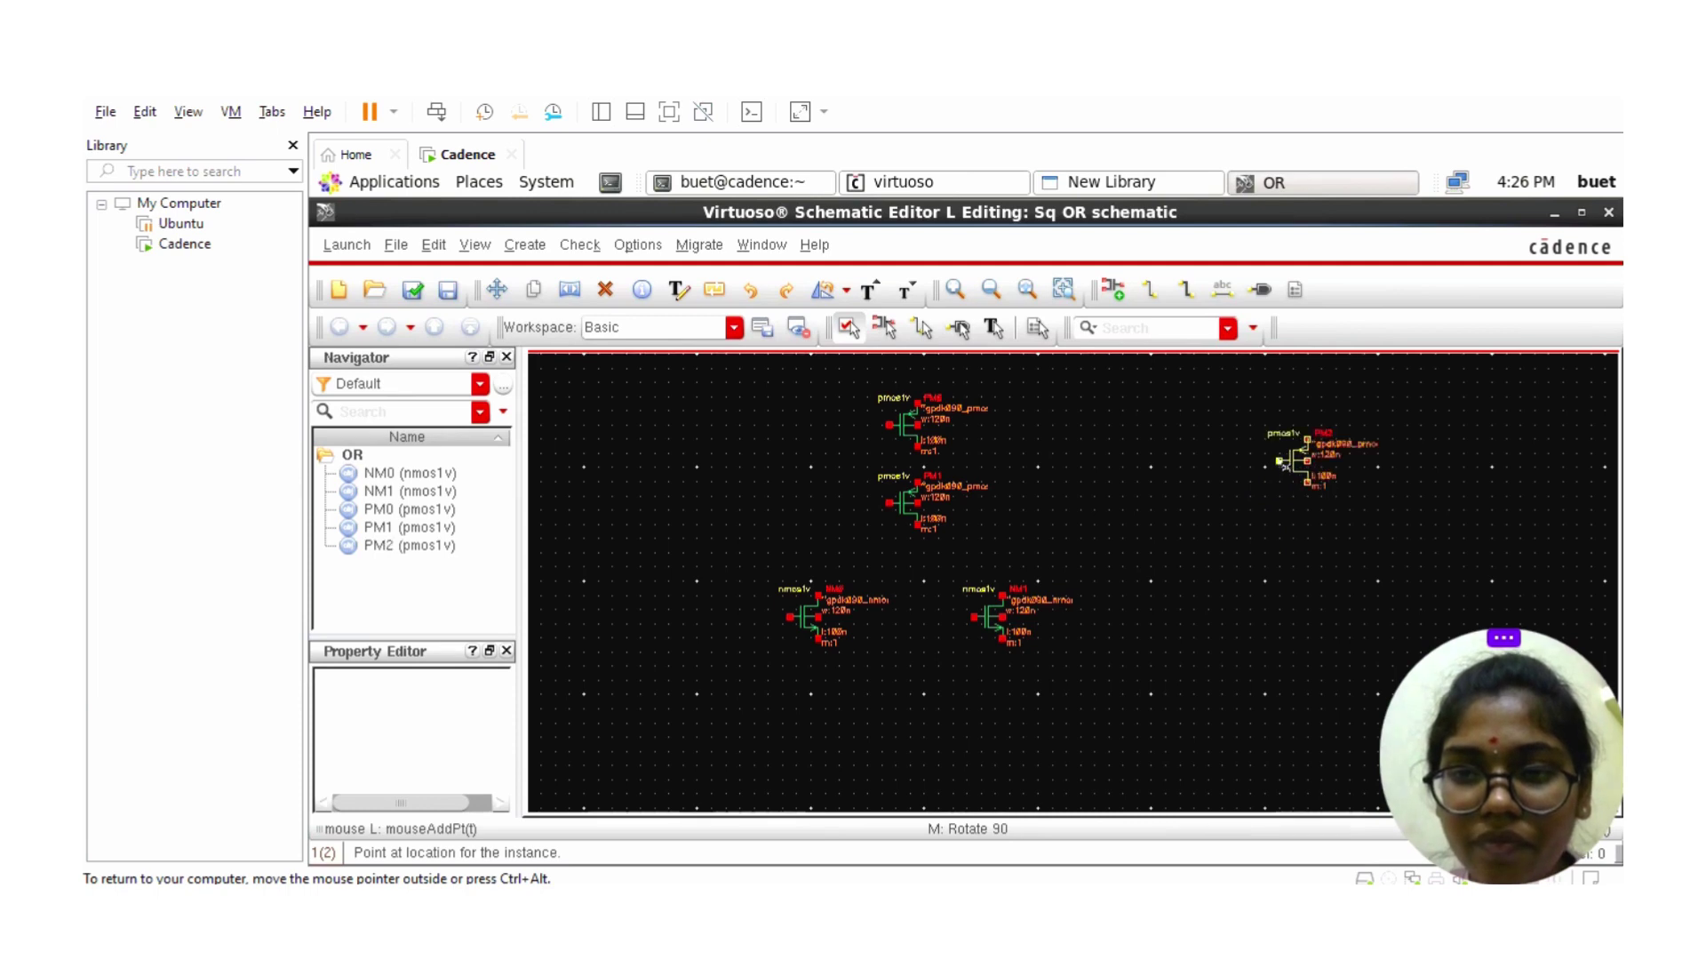
- Place an nmos1v NM2 below PM2 on the right
{"action": "left_click", "coordinate": [1112, 288]}
{"action": "left_click", "coordinate": [845, 311]}
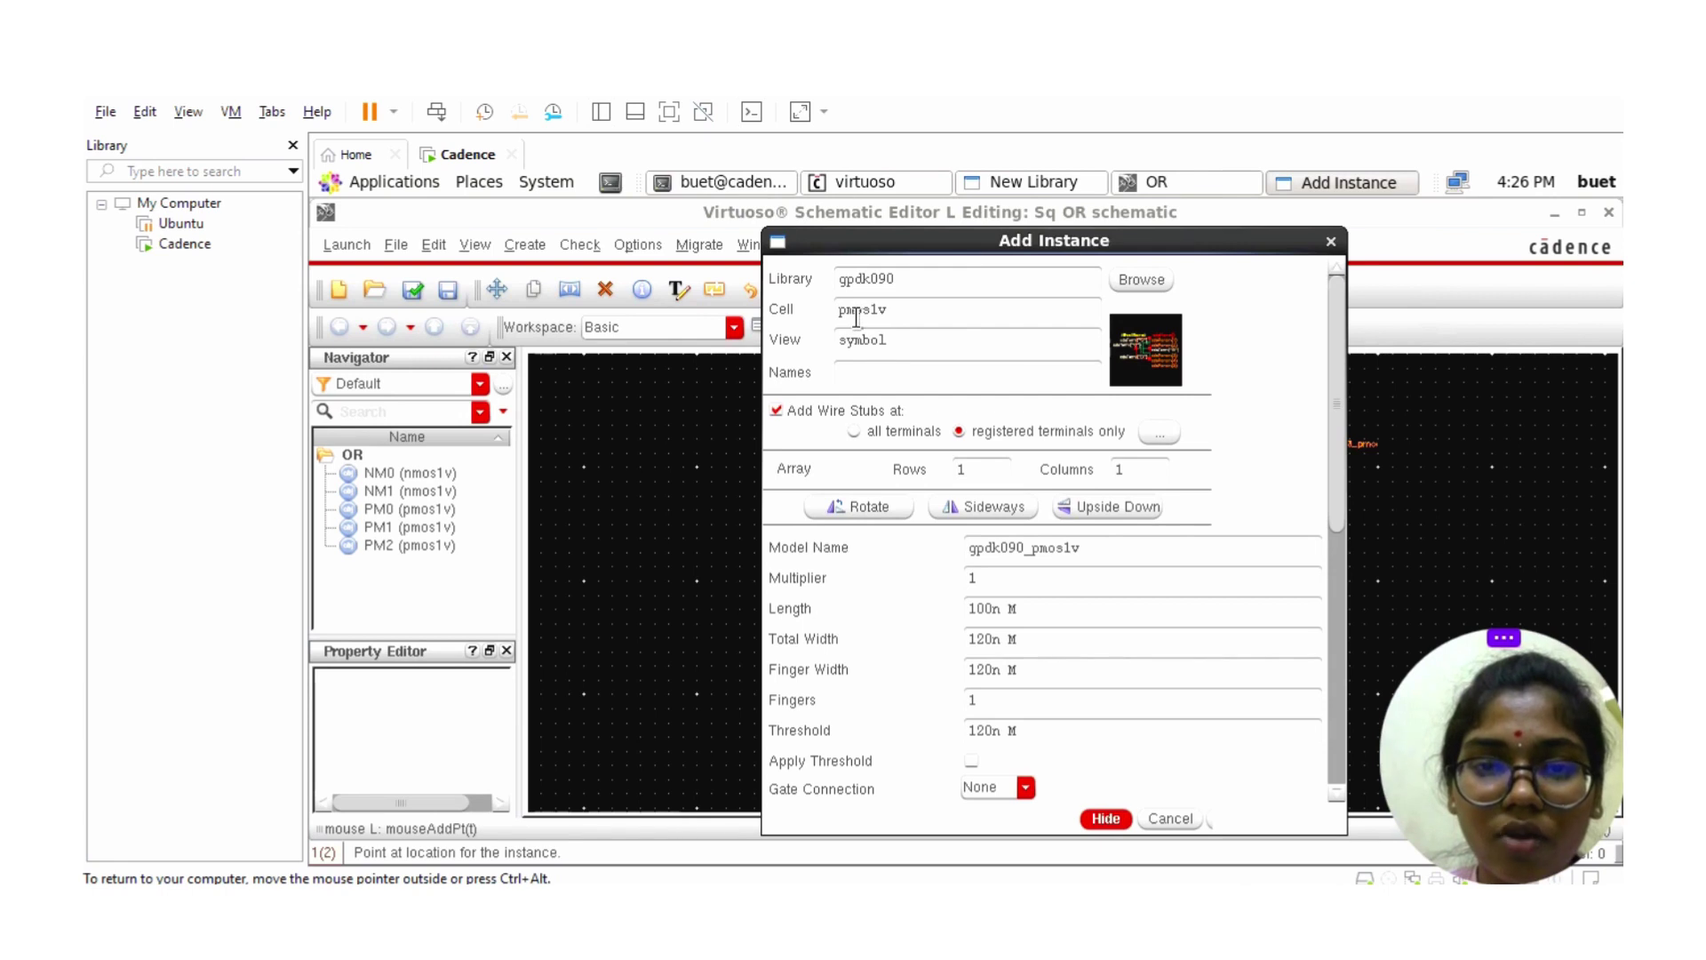
{"action": "type", "text": "n"}
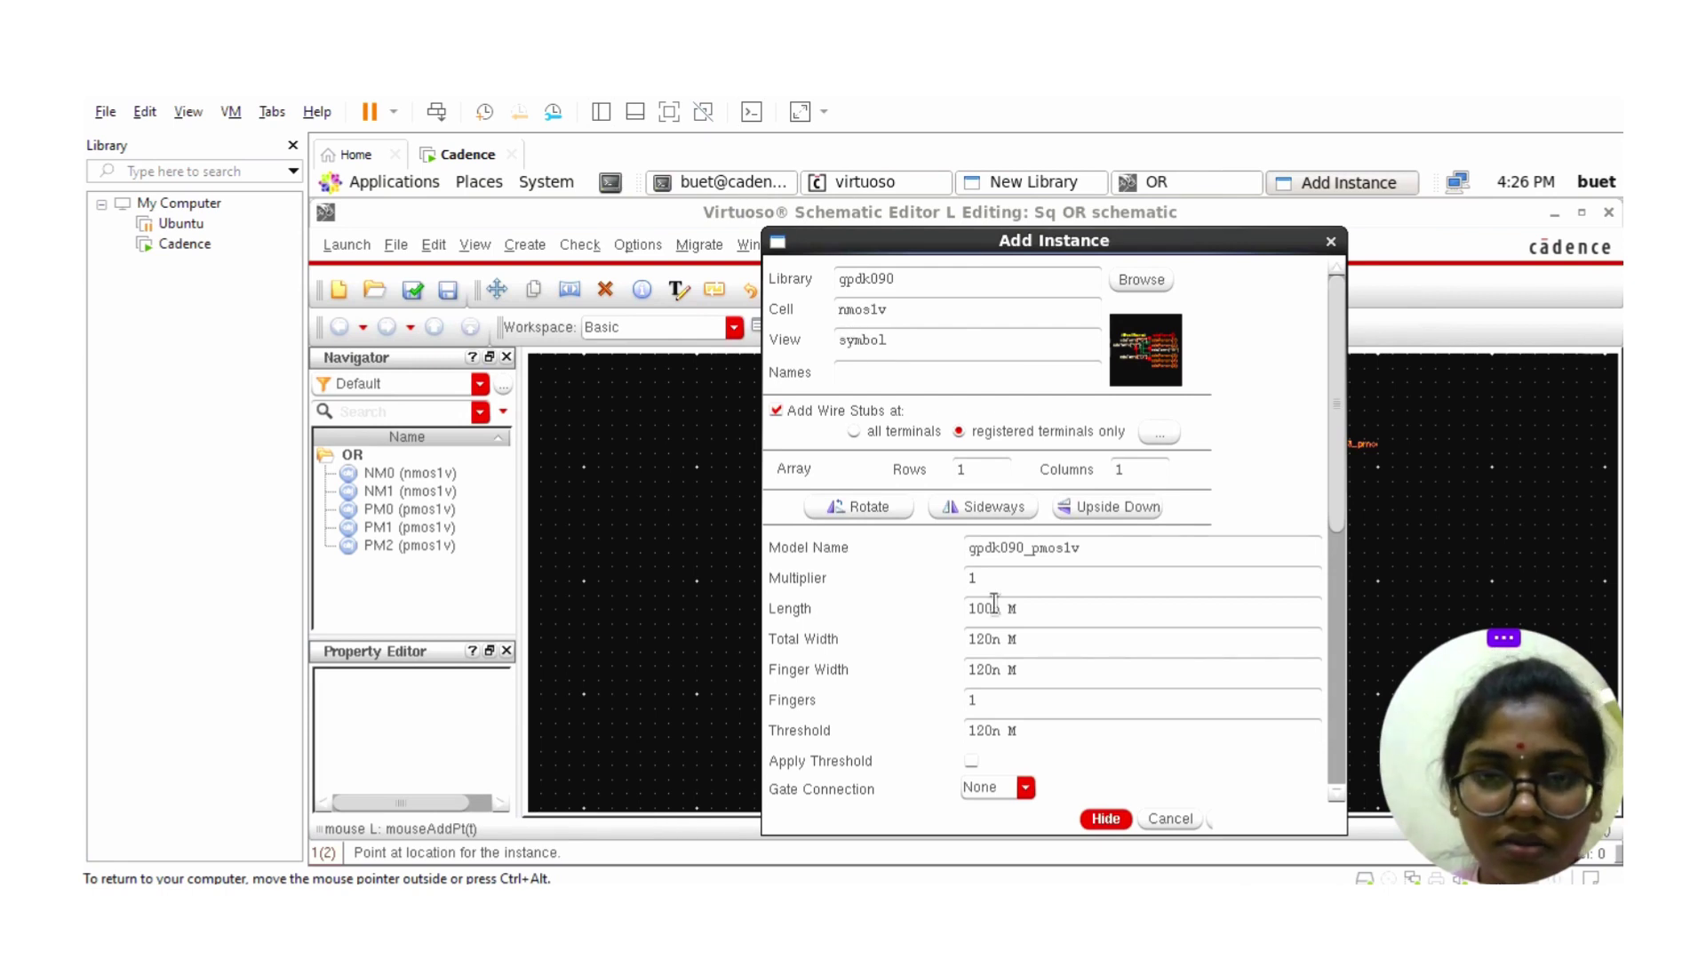
{"action": "left_click", "coordinate": [1106, 819]}
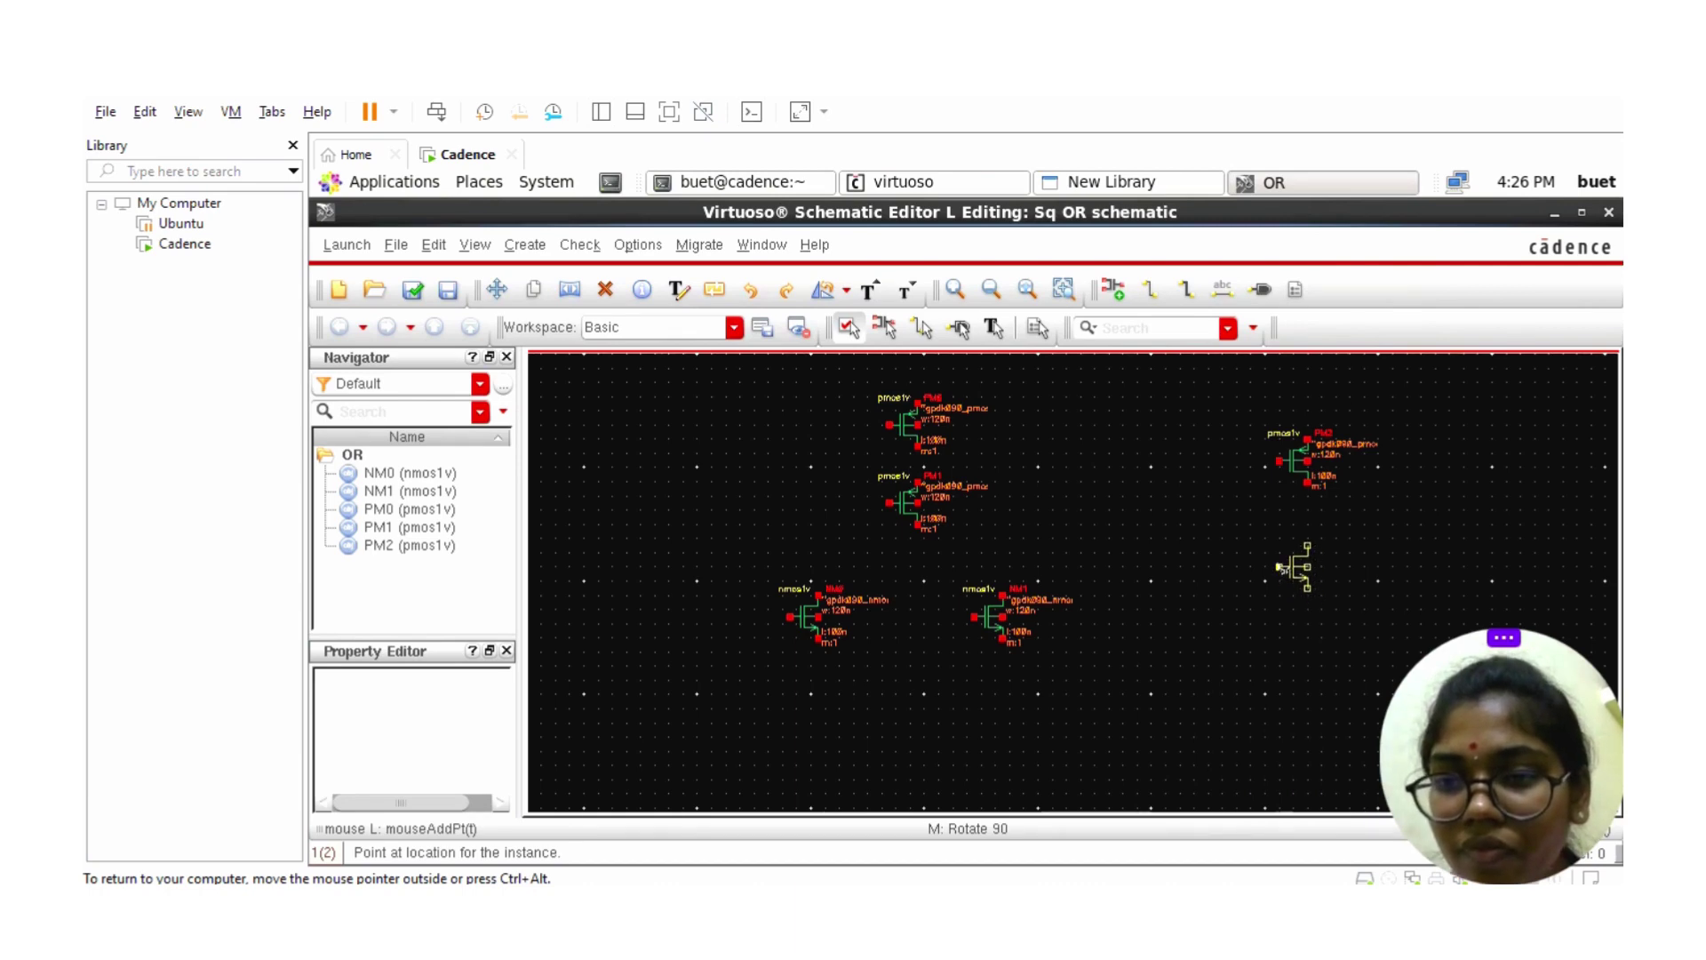
{"action": "left_click", "coordinate": [1280, 567]}
- Wire PM1's top terminal to PM0's bottom terminal
{"action": "key", "text": "Escape"}
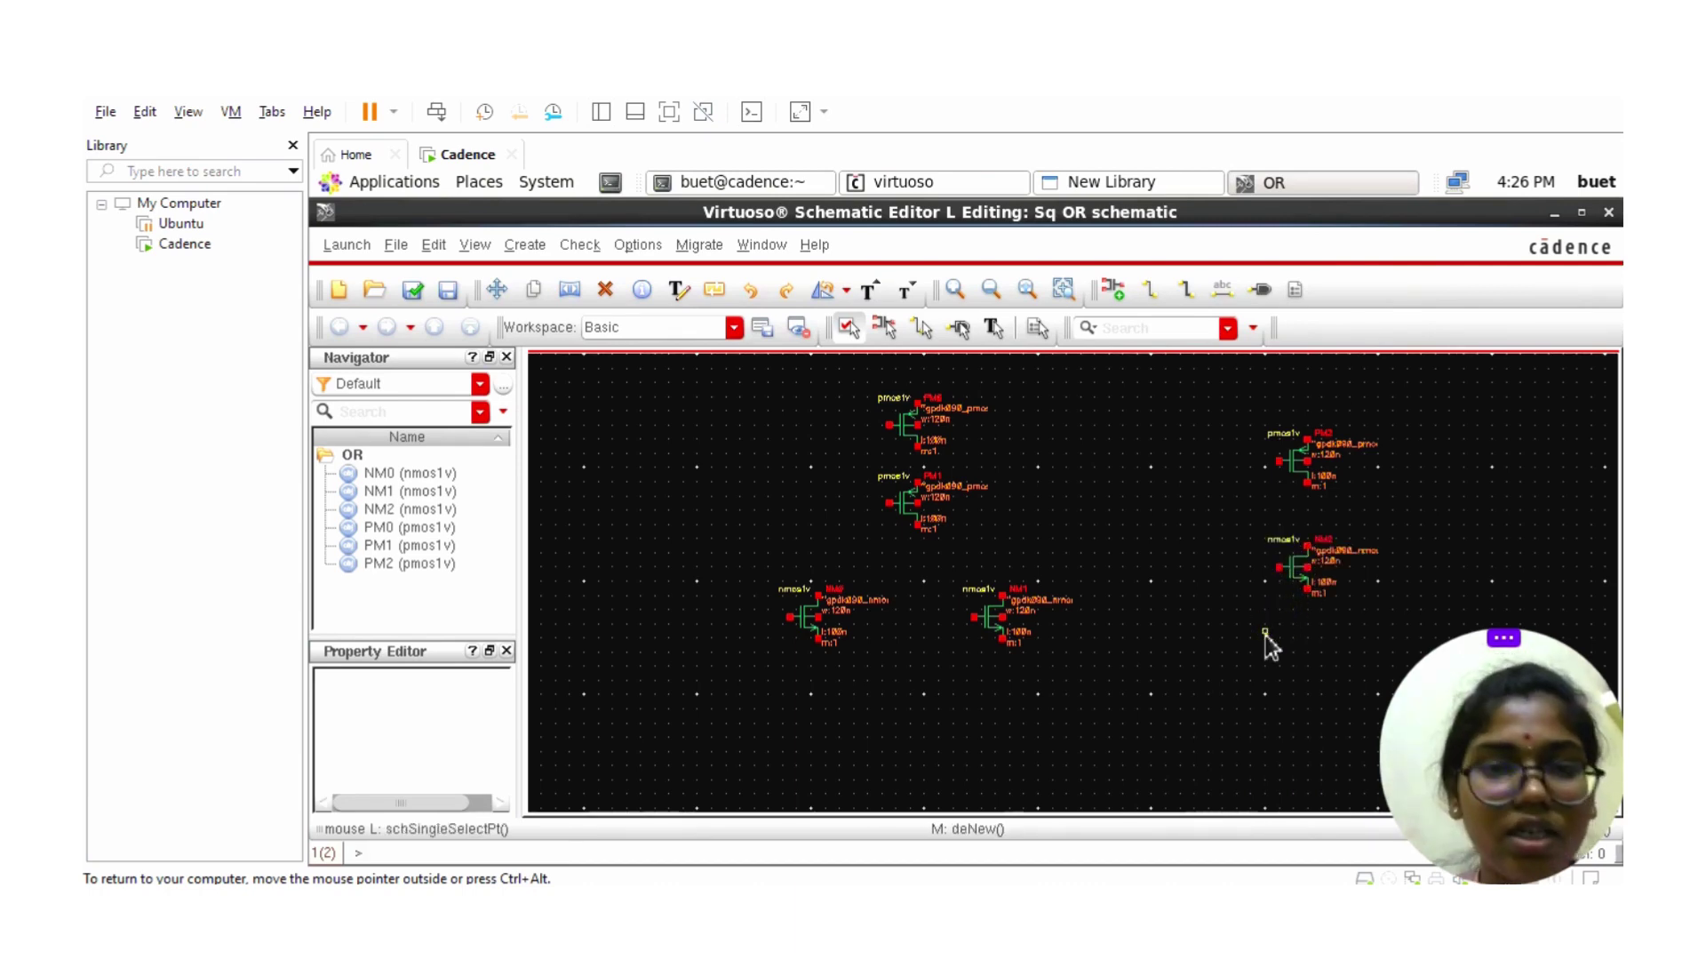
{"action": "left_click", "coordinate": [1150, 290]}
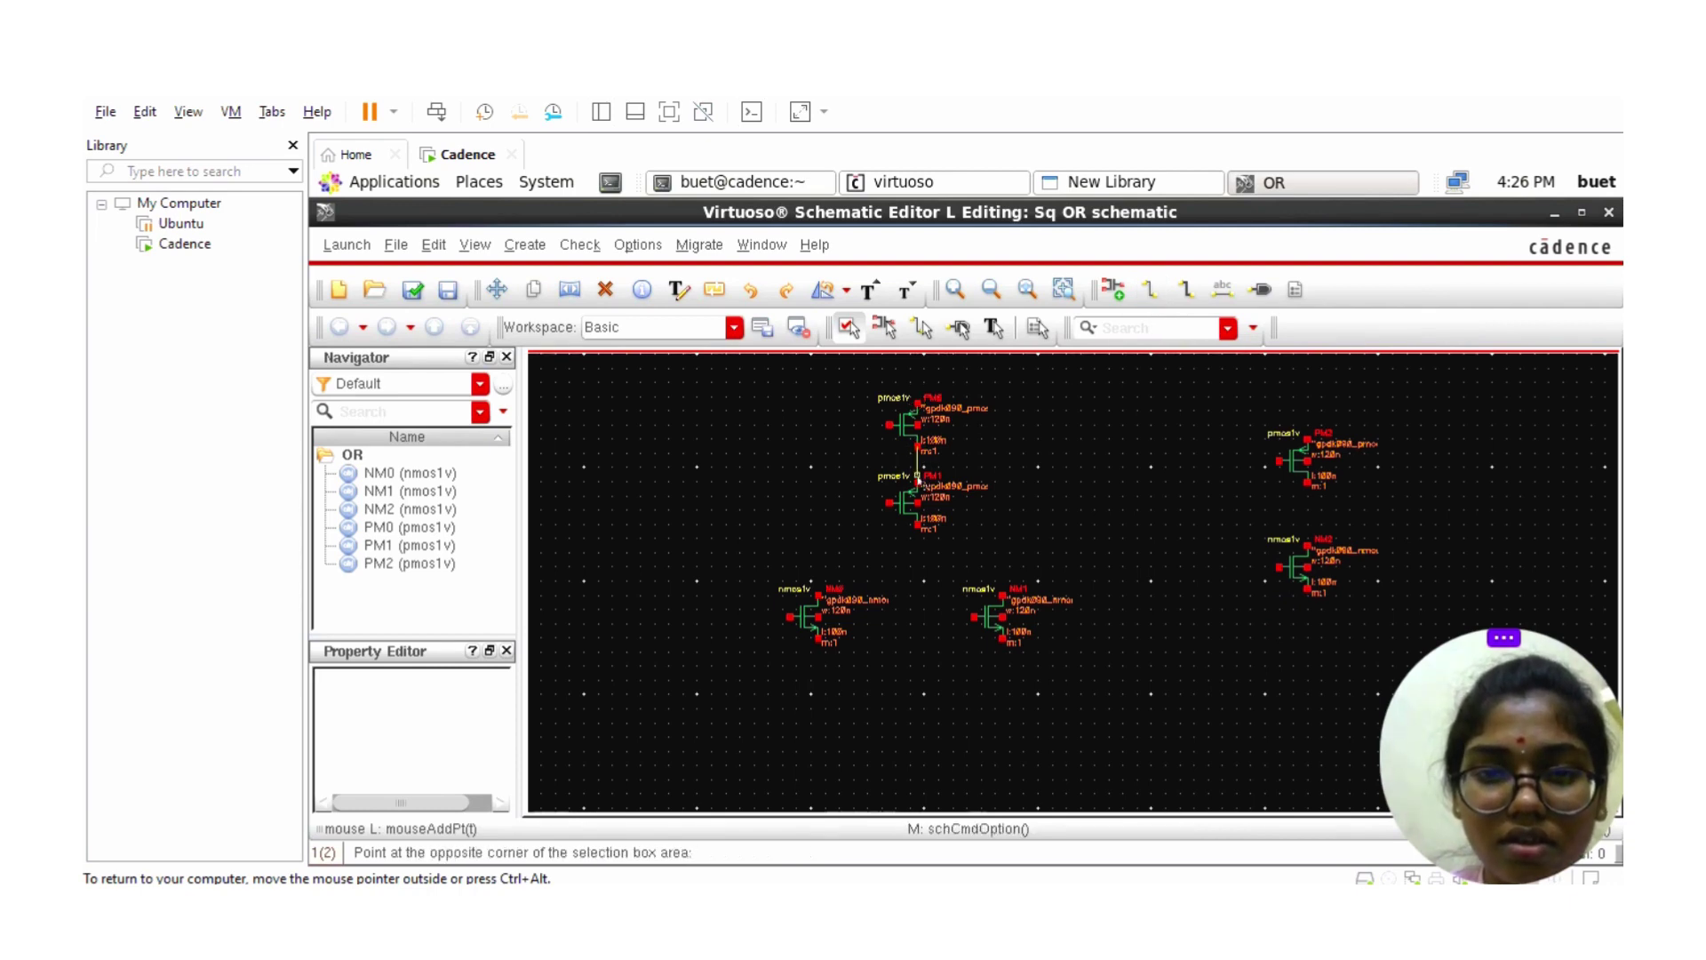
{"action": "left_click", "coordinate": [918, 480]}
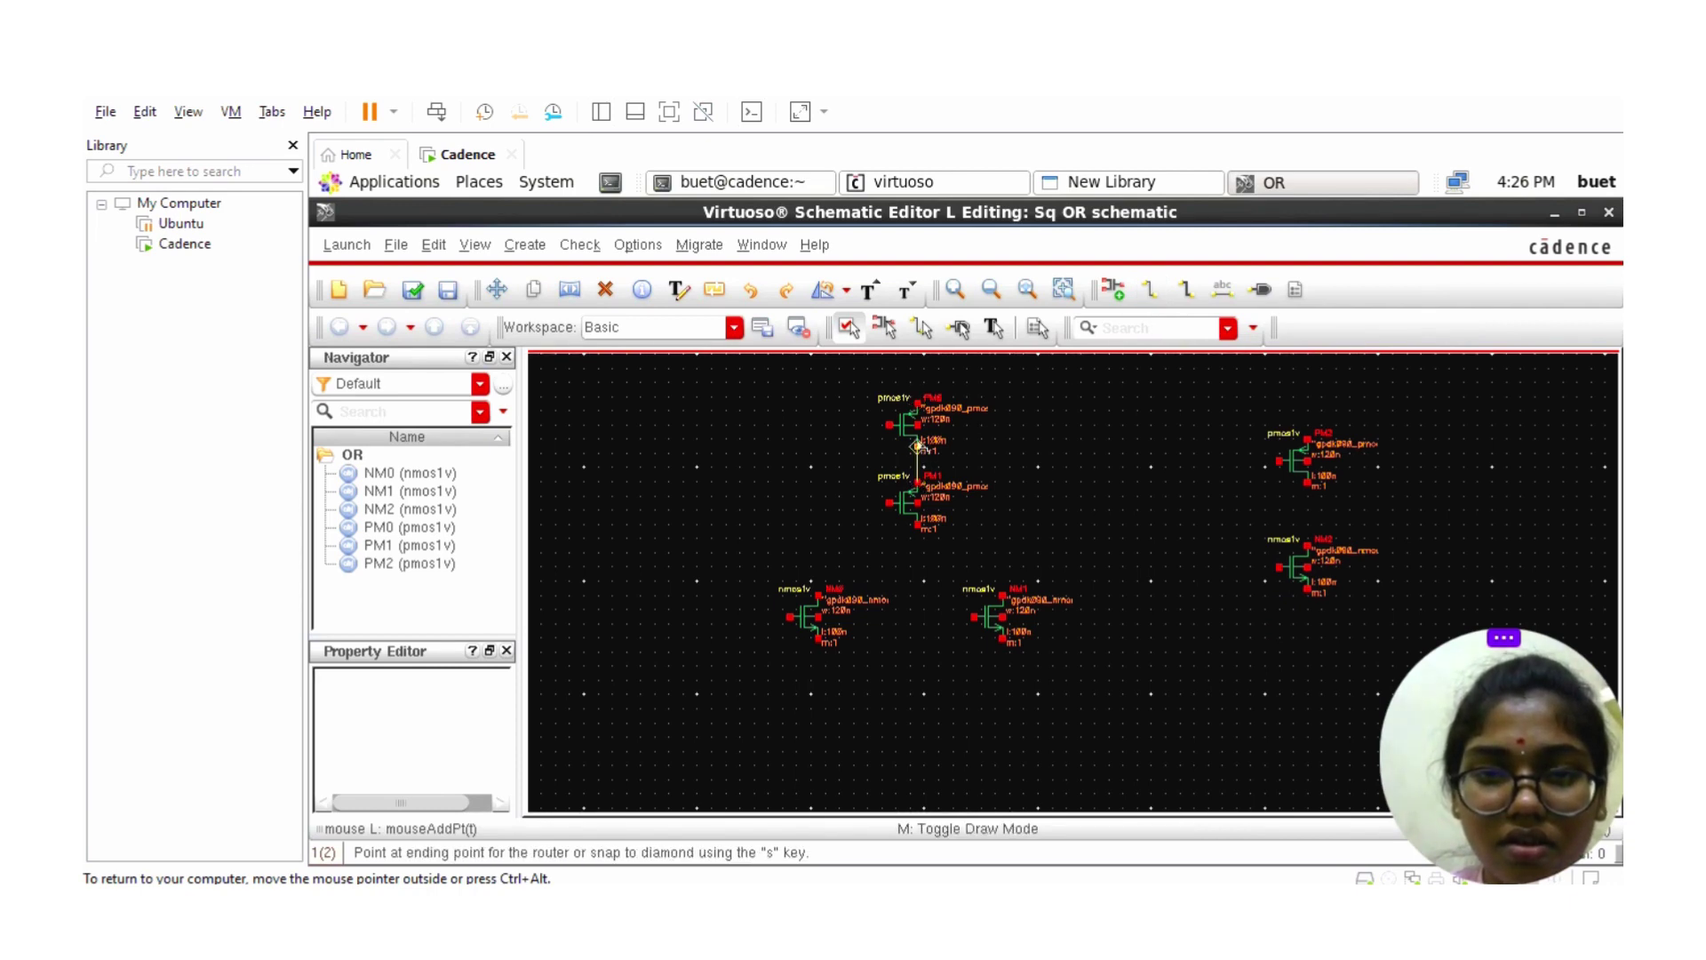
{"action": "left_click", "coordinate": [918, 451]}
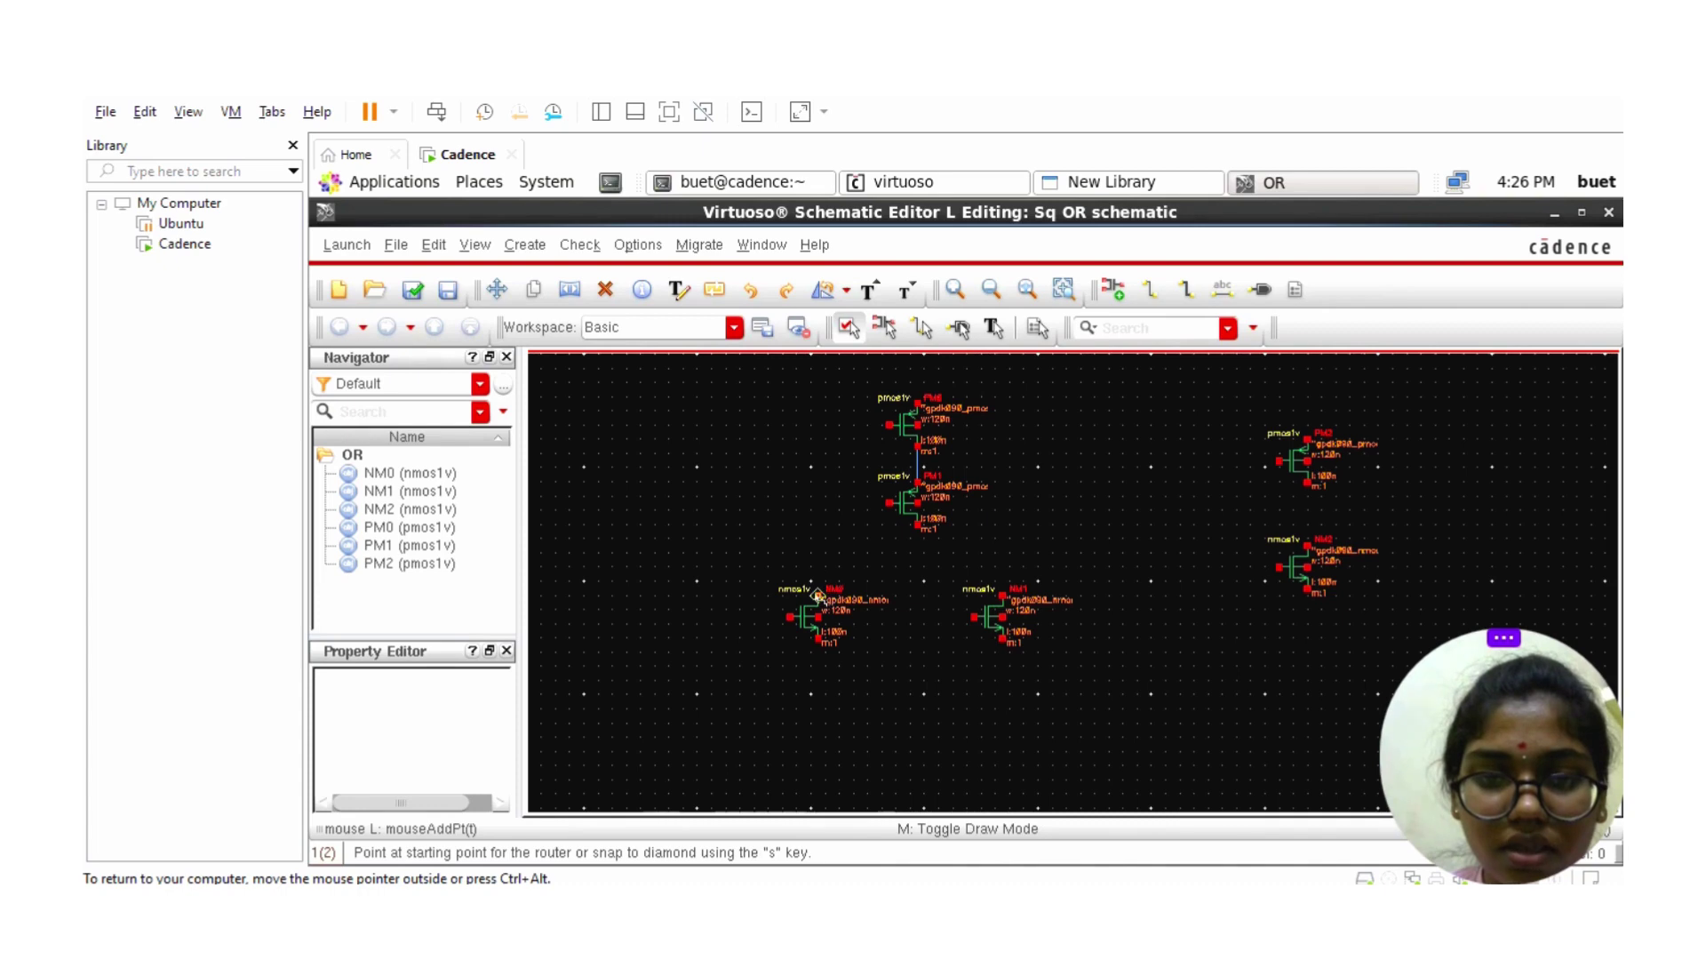
- Join NM0's and NM1's top terminals and connect that node up to PM1
{"action": "left_click_drag", "start_coordinate": [820, 595], "coordinate": [827, 564]}
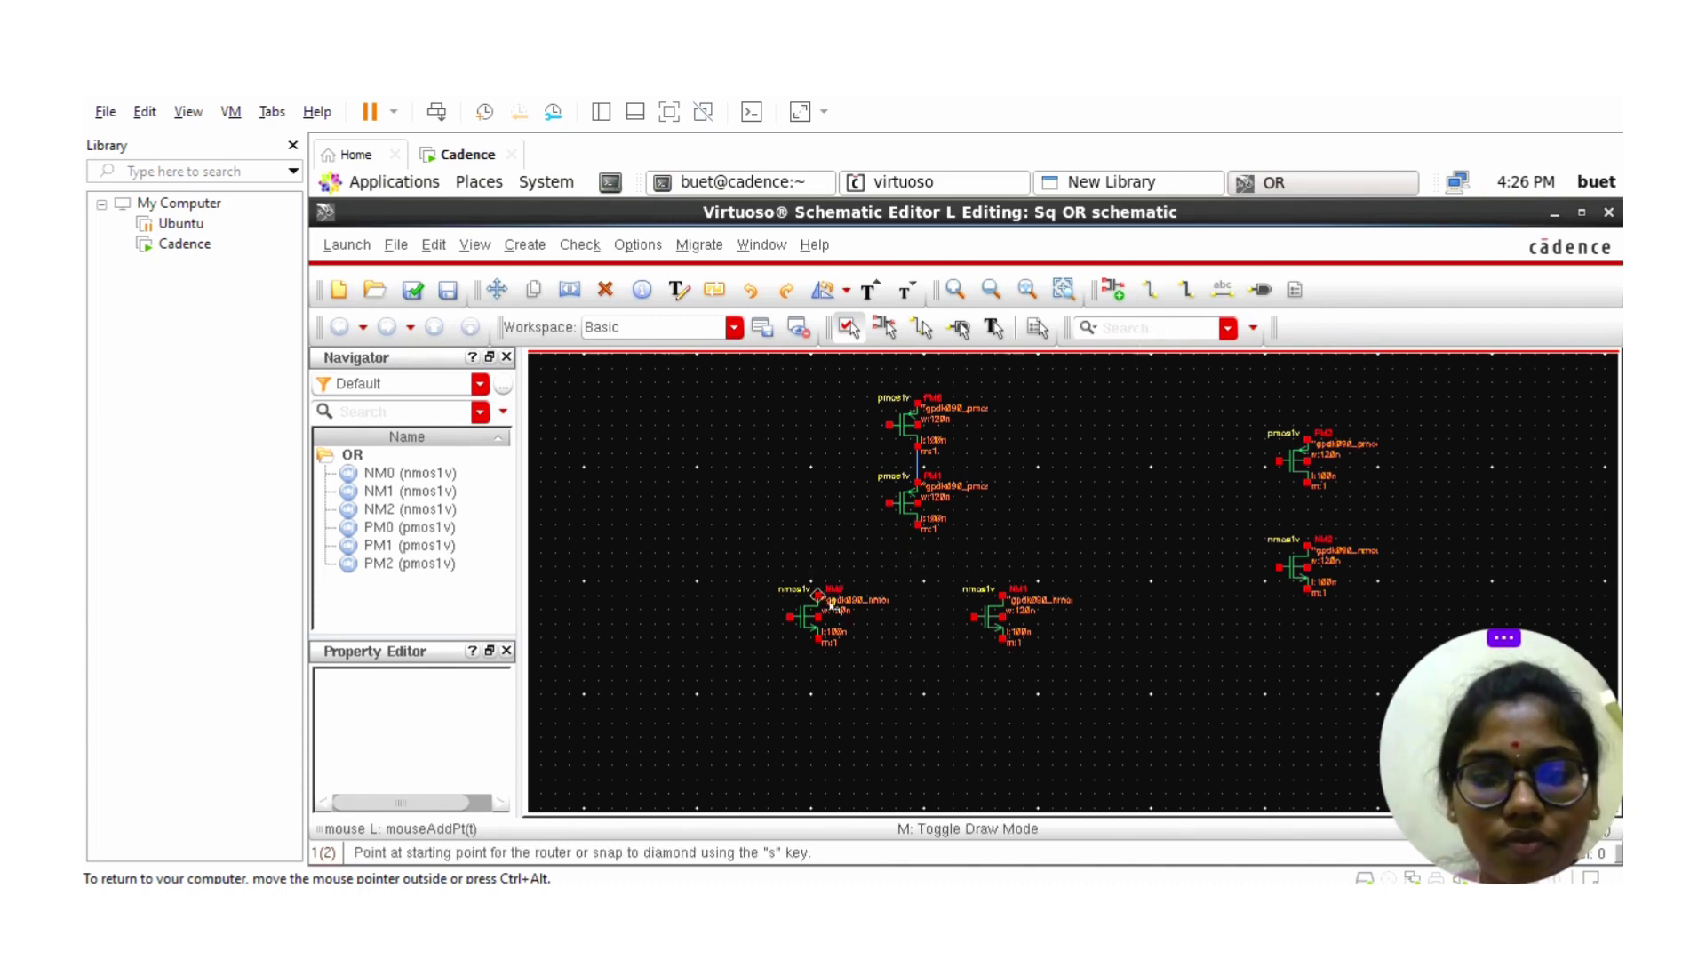
{"action": "left_click", "coordinate": [818, 593]}
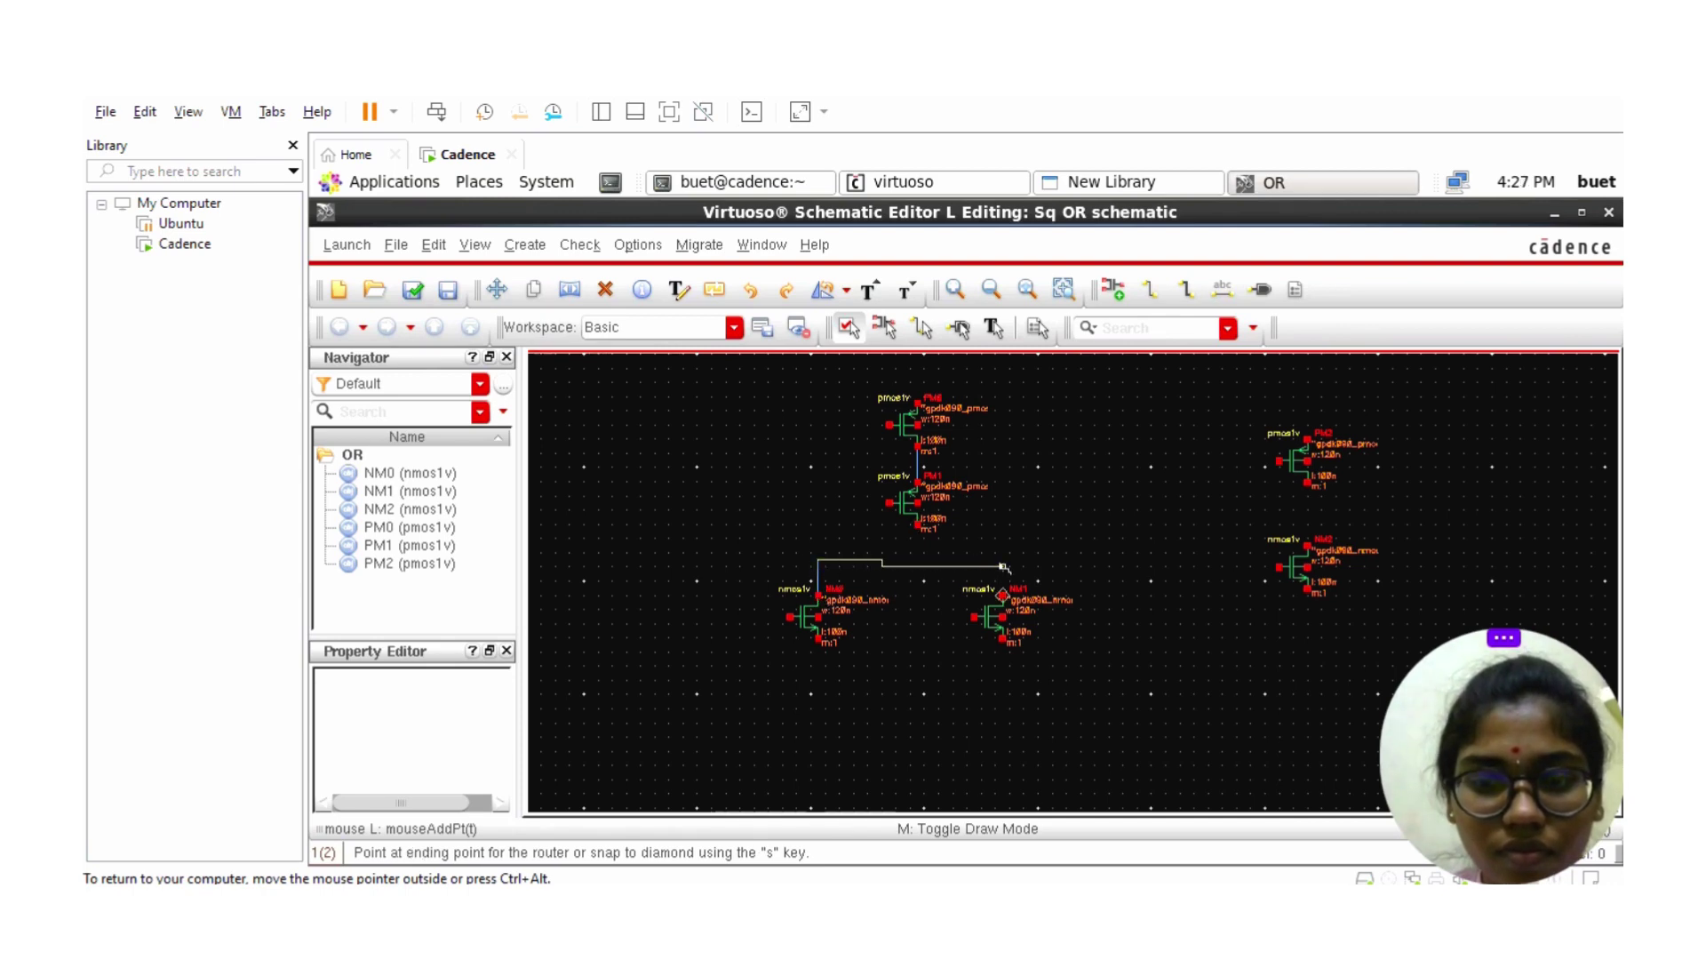
{"action": "left_click", "coordinate": [1002, 593]}
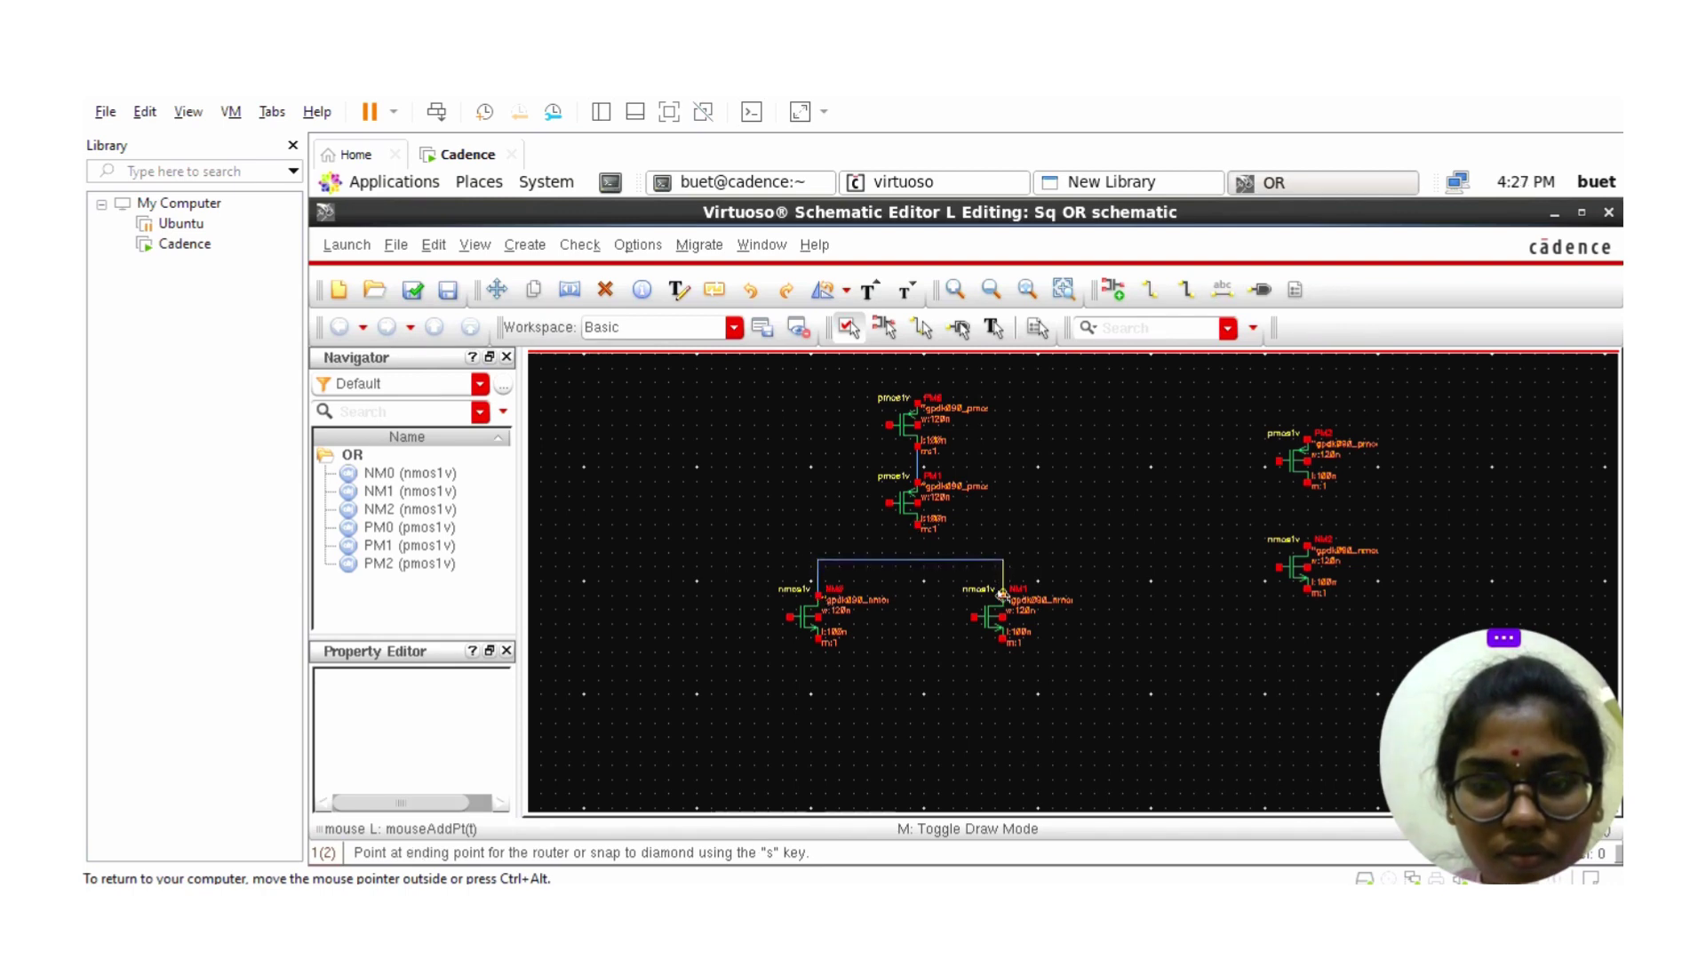
{"action": "left_click", "coordinate": [918, 526]}
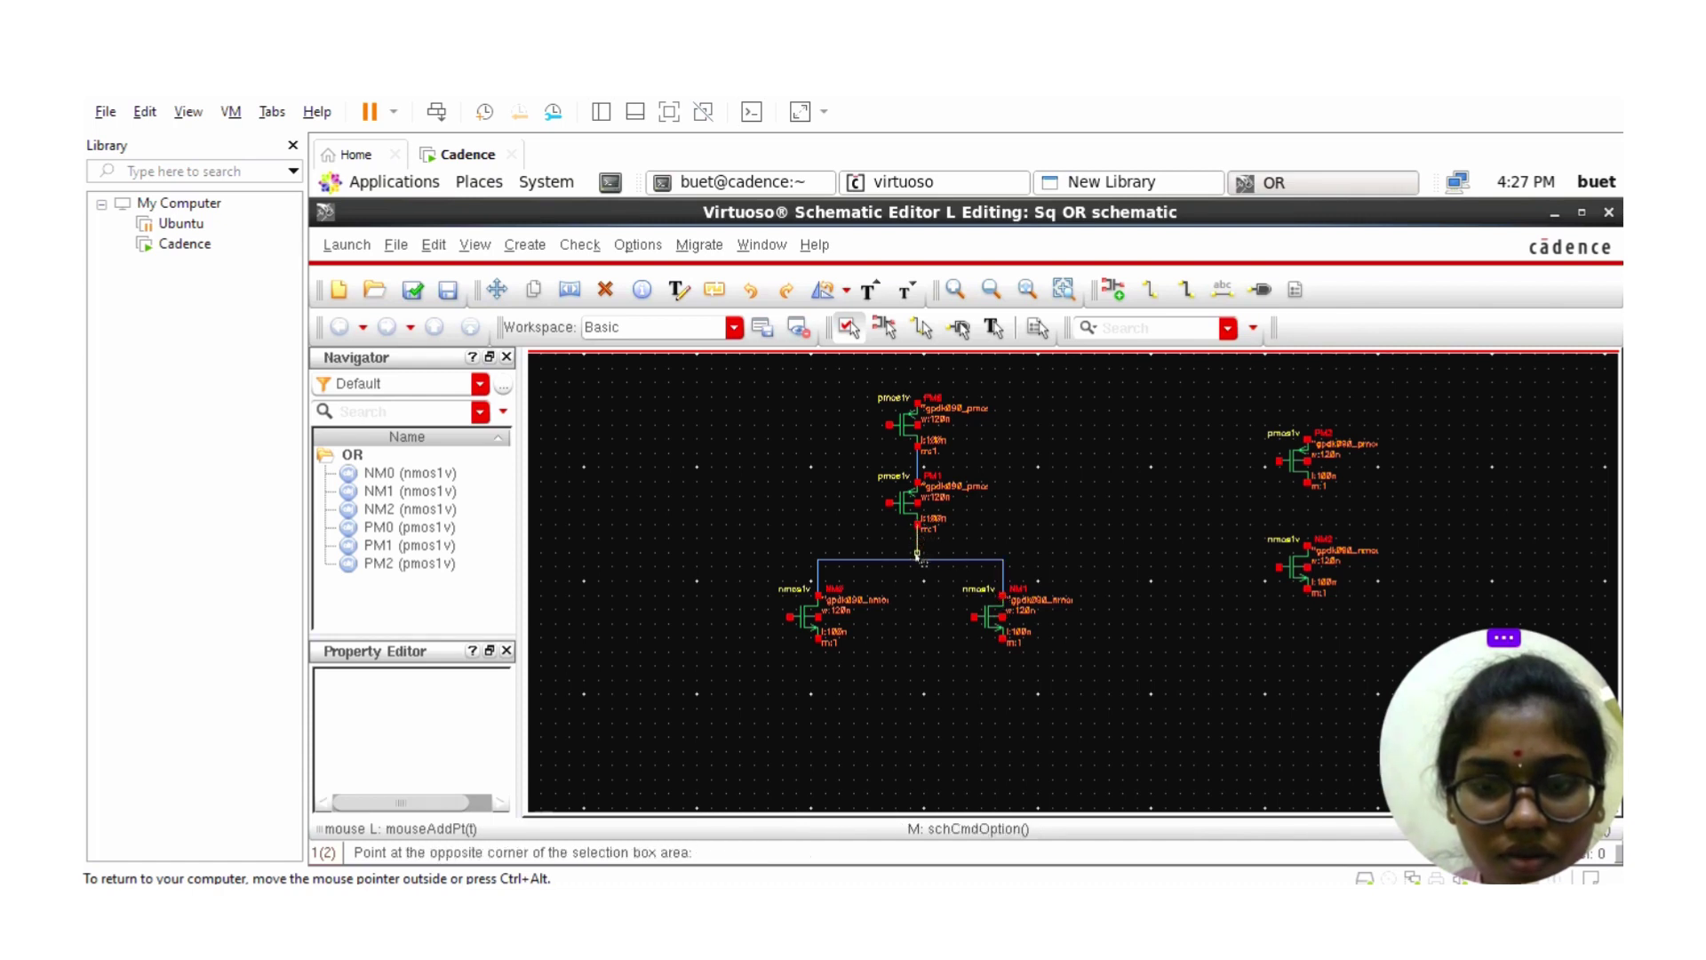
{"action": "left_click", "coordinate": [917, 560]}
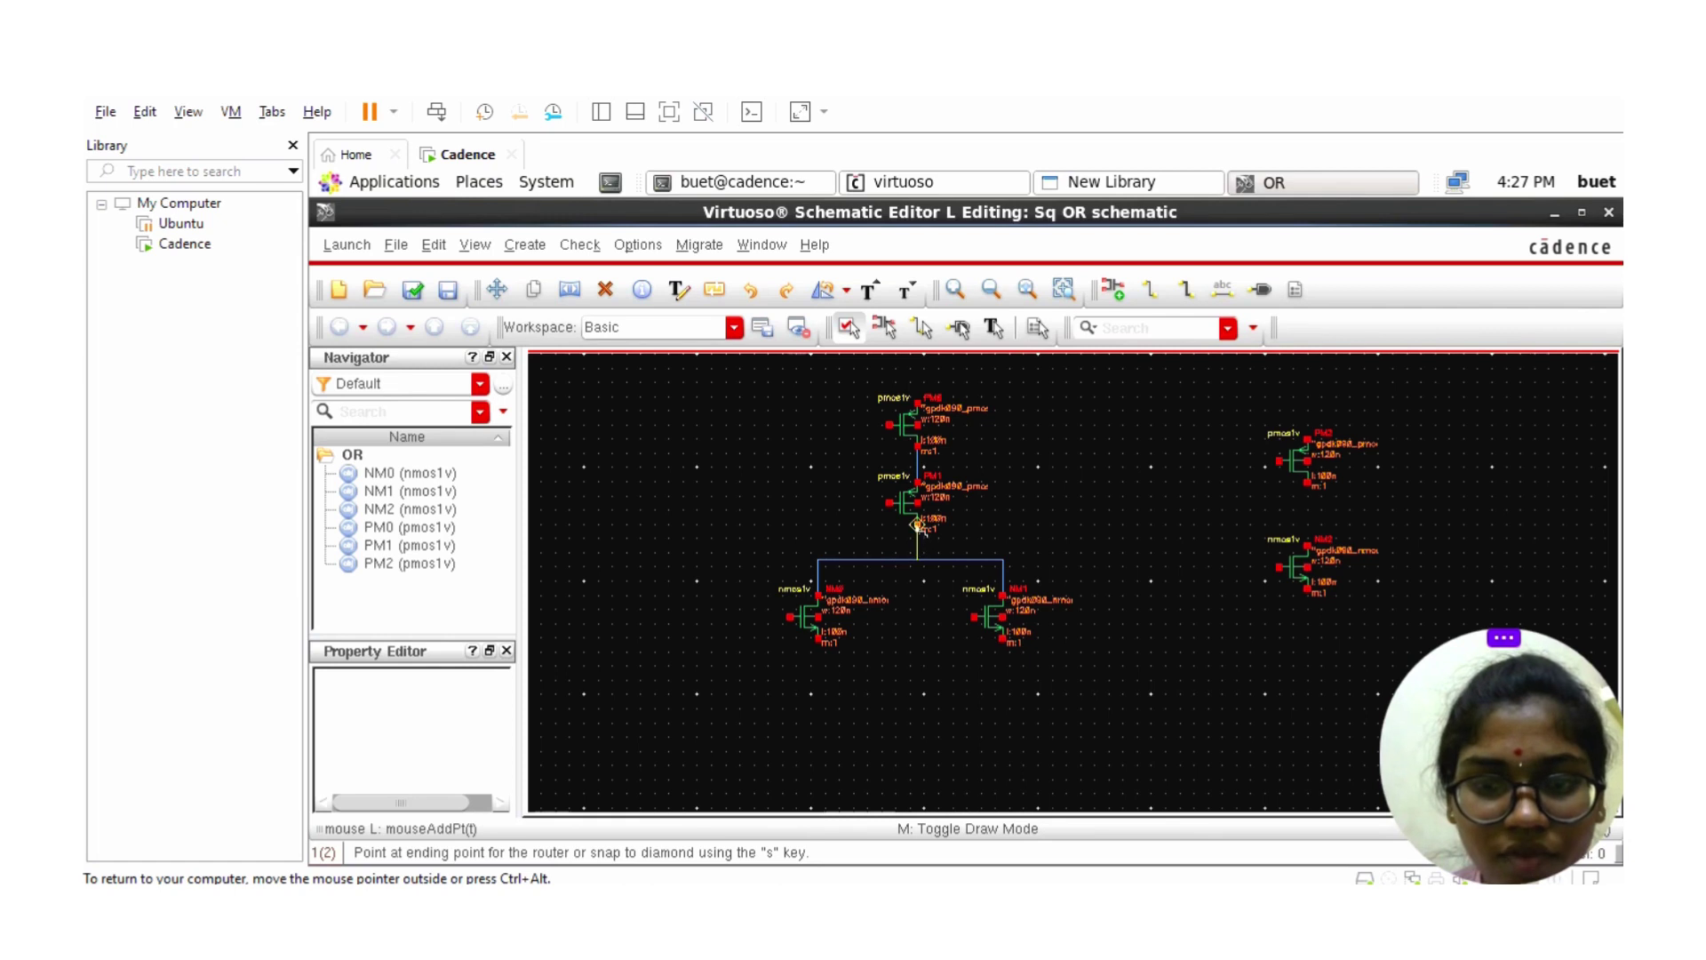
{"action": "left_click", "coordinate": [918, 526]}
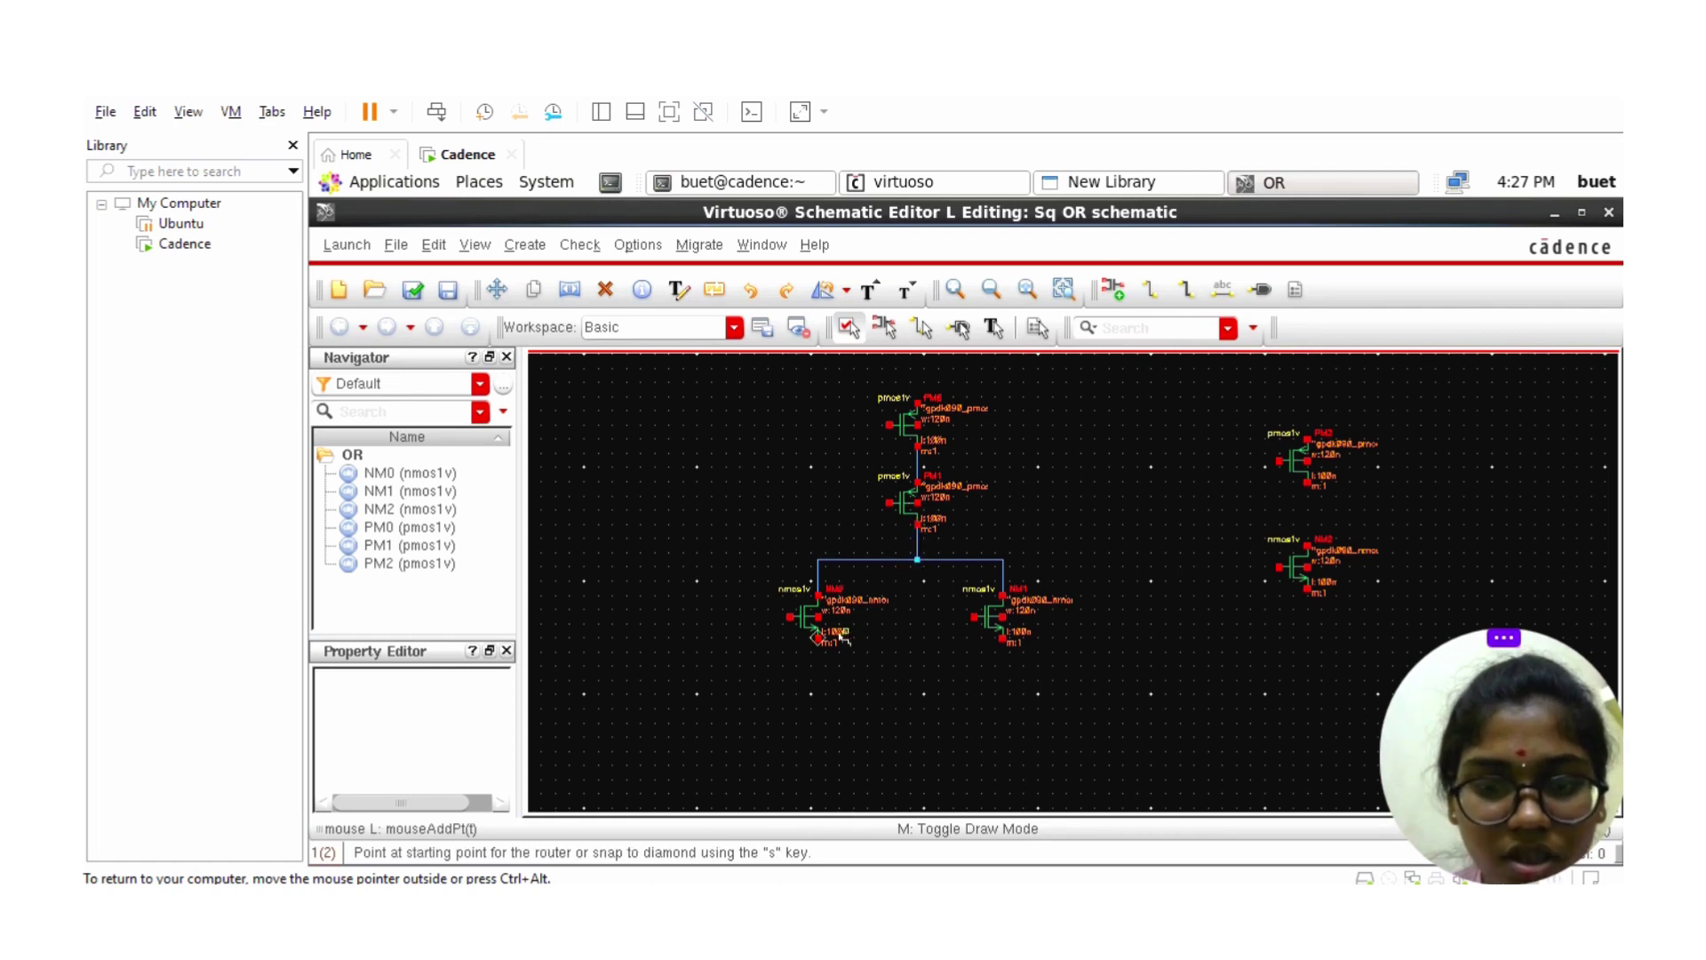
- Tie NM0's and NM1's lower terminals together with a bottom horizontal wire
{"action": "left_click", "coordinate": [818, 639]}
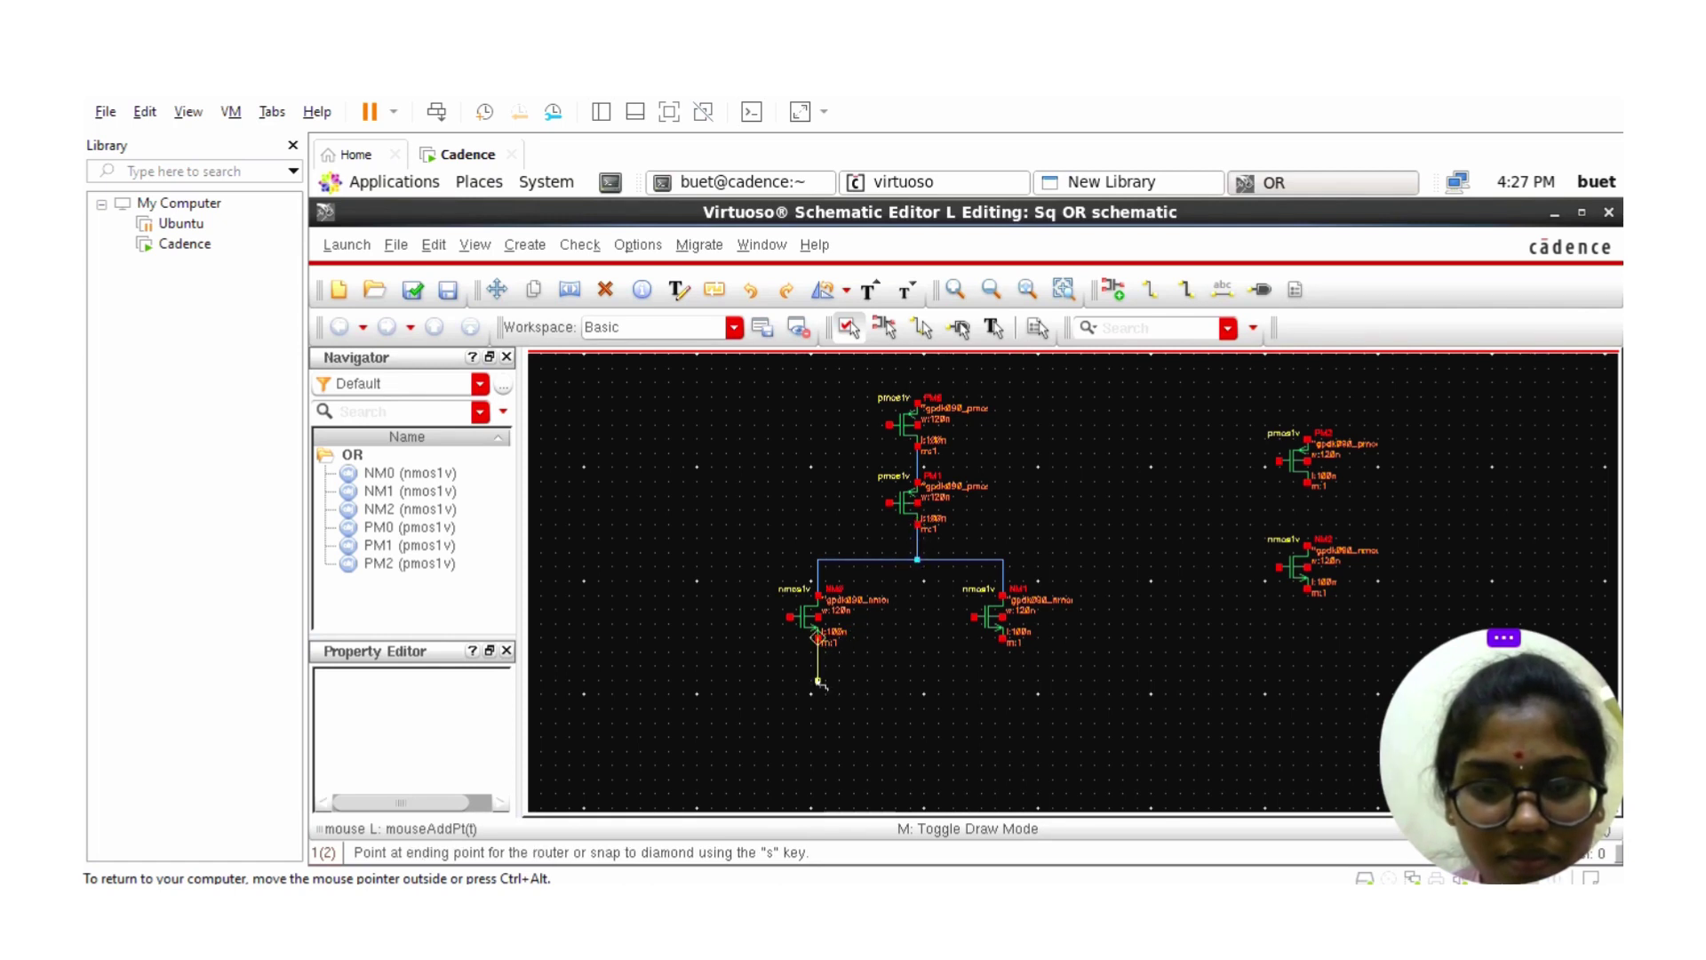
{"action": "left_click", "coordinate": [1003, 694]}
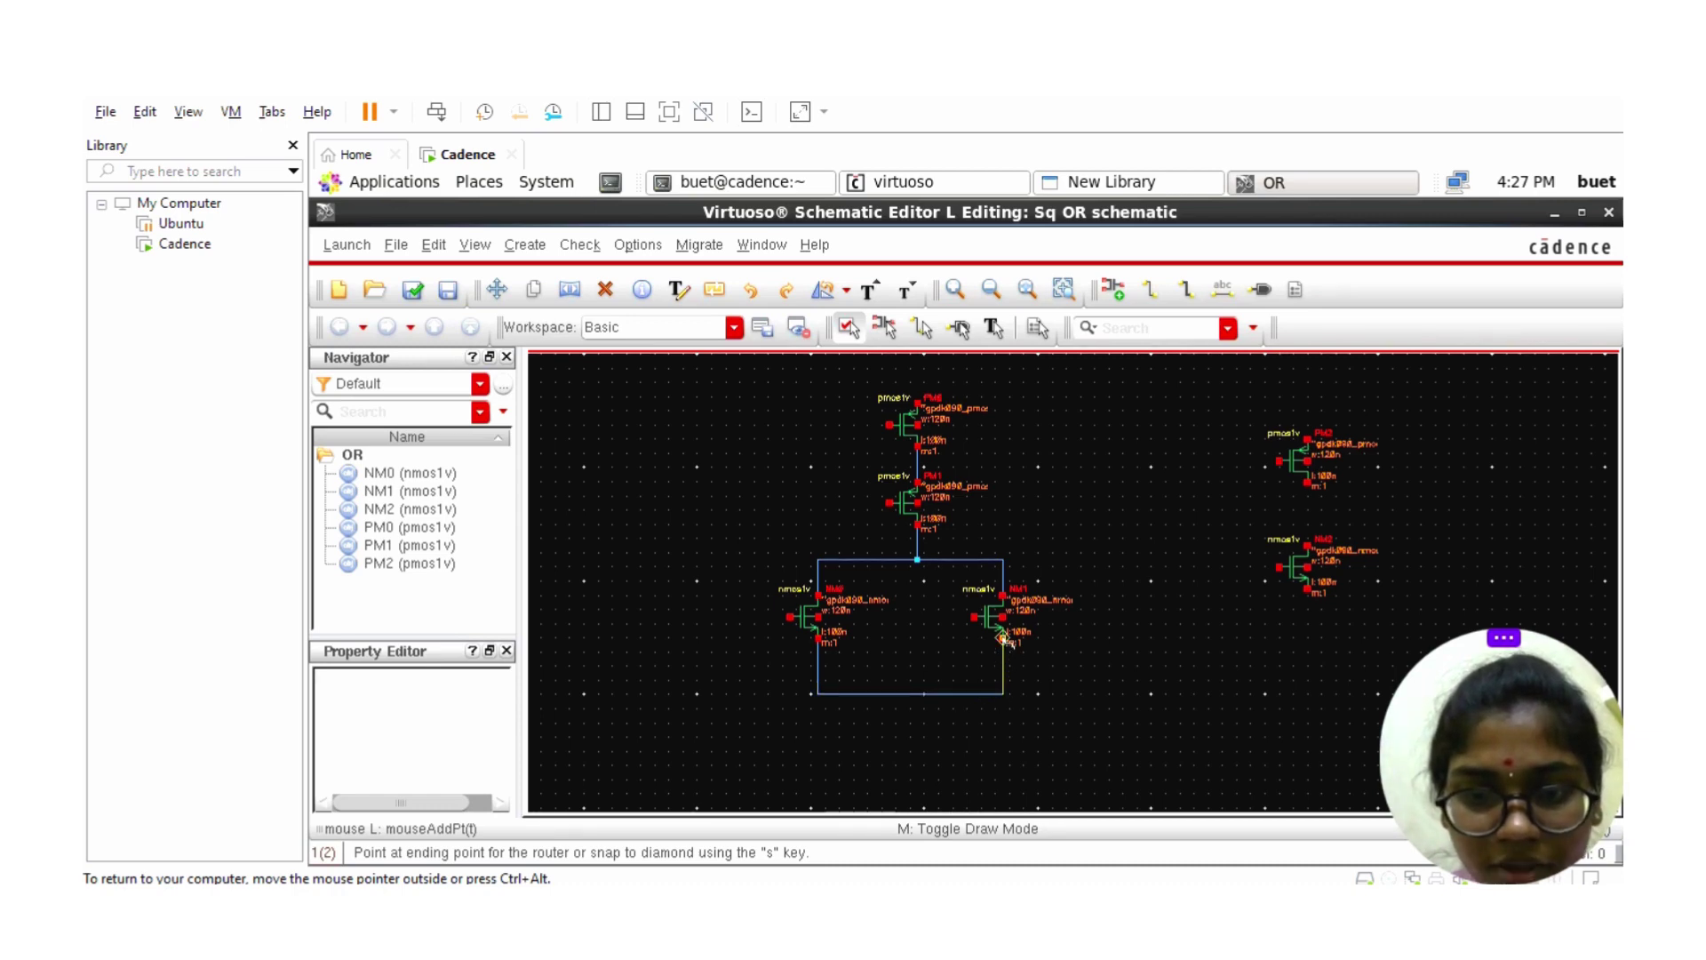
{"action": "left_click", "coordinate": [1004, 639]}
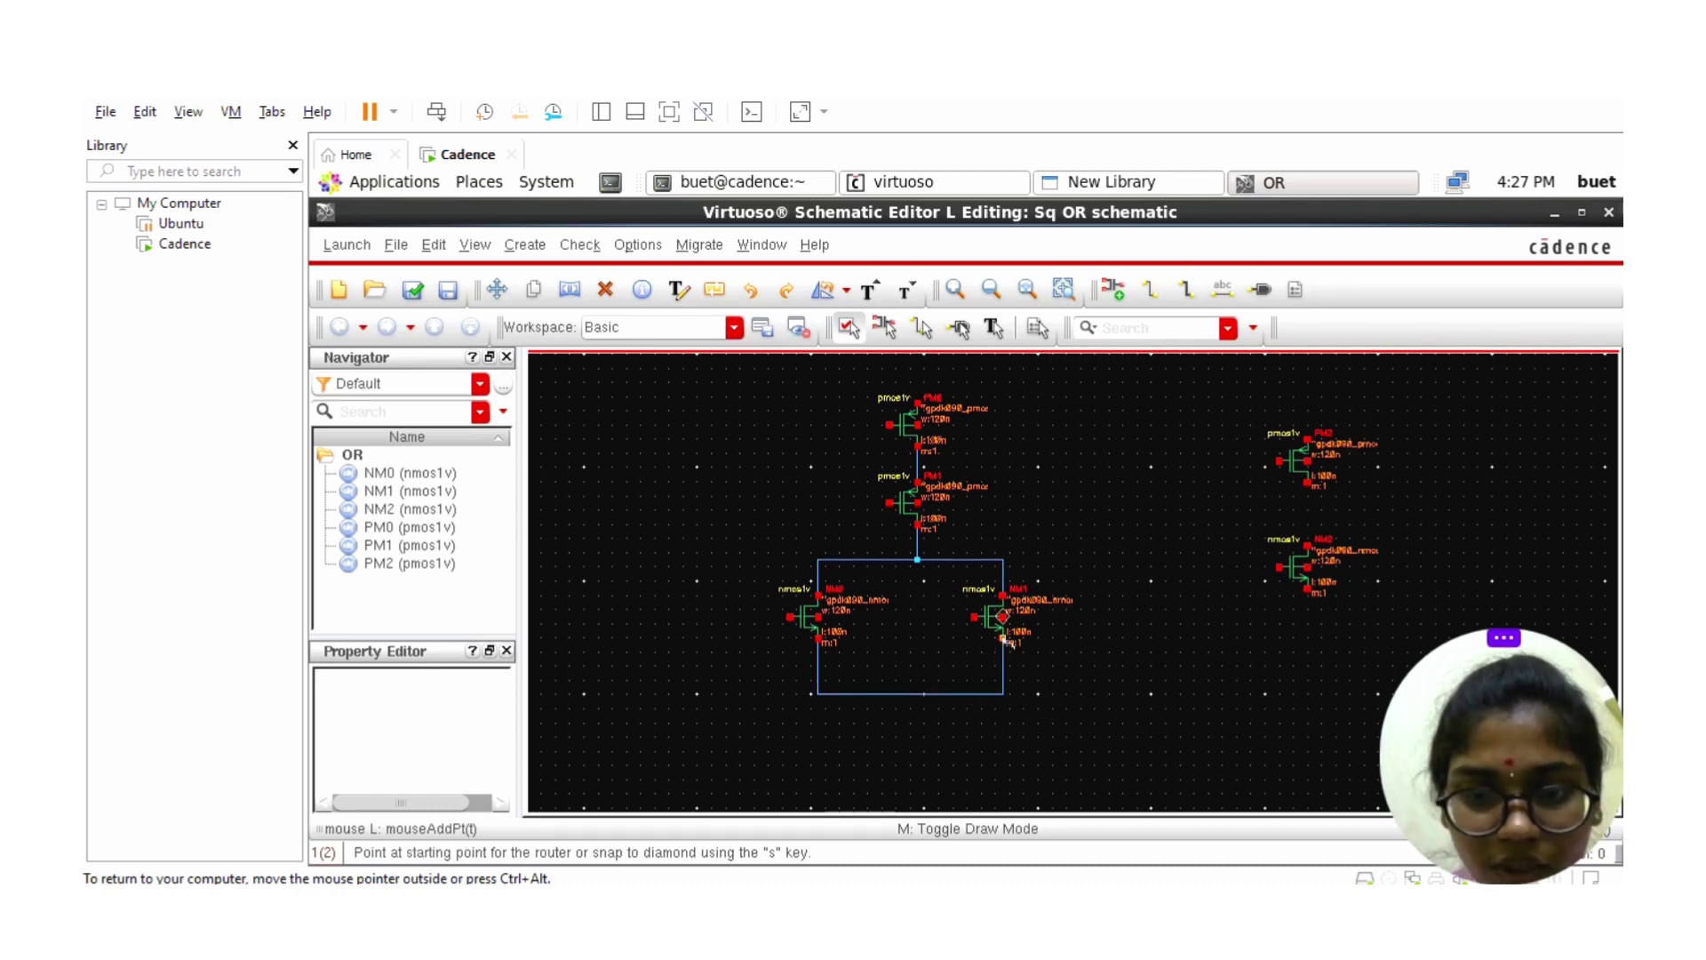
{"action": "left_click", "coordinate": [819, 618]}
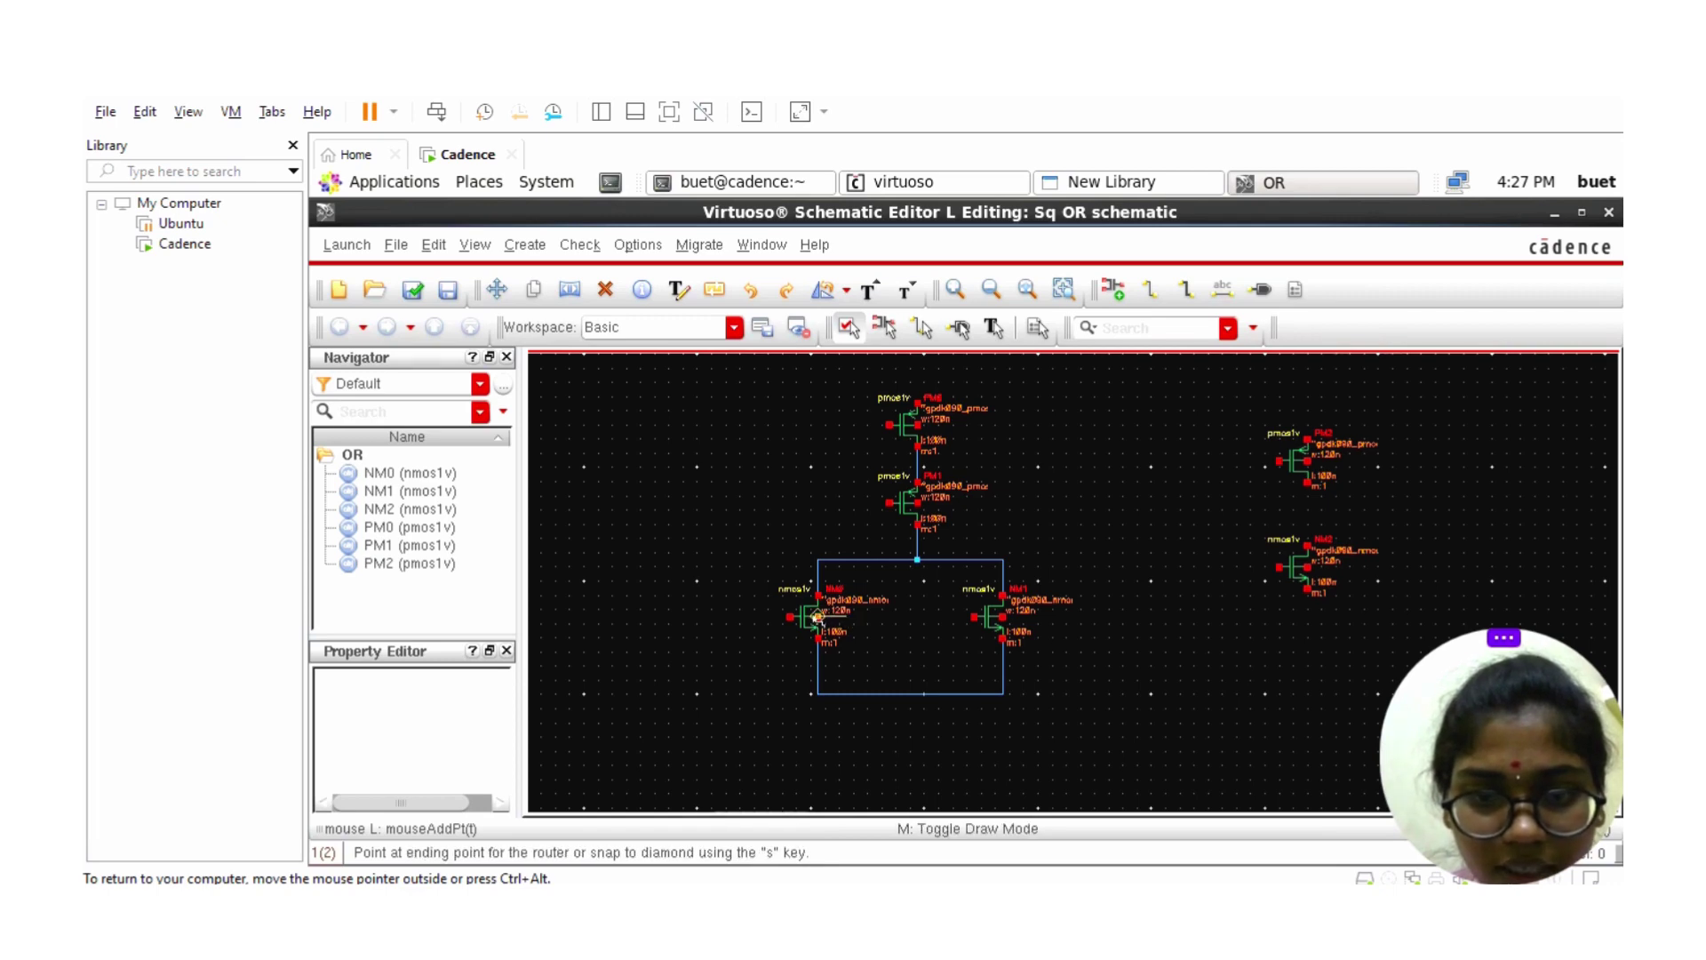
{"action": "key", "text": "Escape"}
{"action": "left_click_drag", "start_coordinate": [846, 655], "coordinate": [849, 658]}
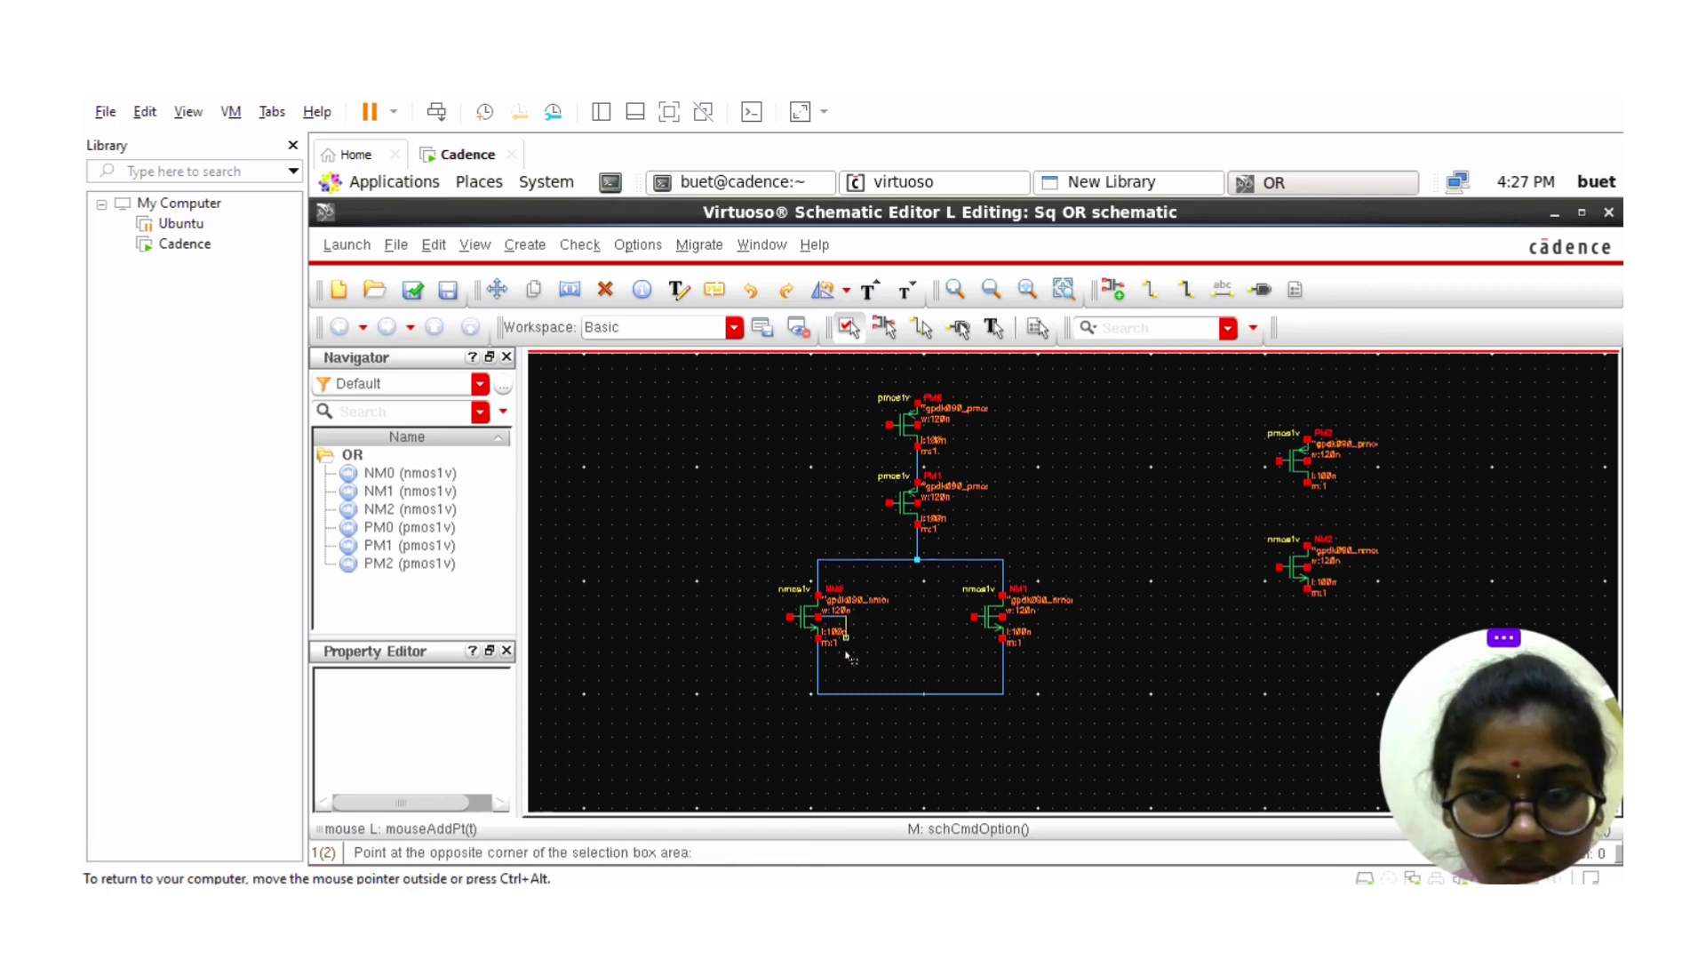
- Connect NM0's and NM1's remaining terminals down to the shared bottom line
{"action": "key", "text": "w"}
{"action": "left_click", "coordinate": [846, 692]}
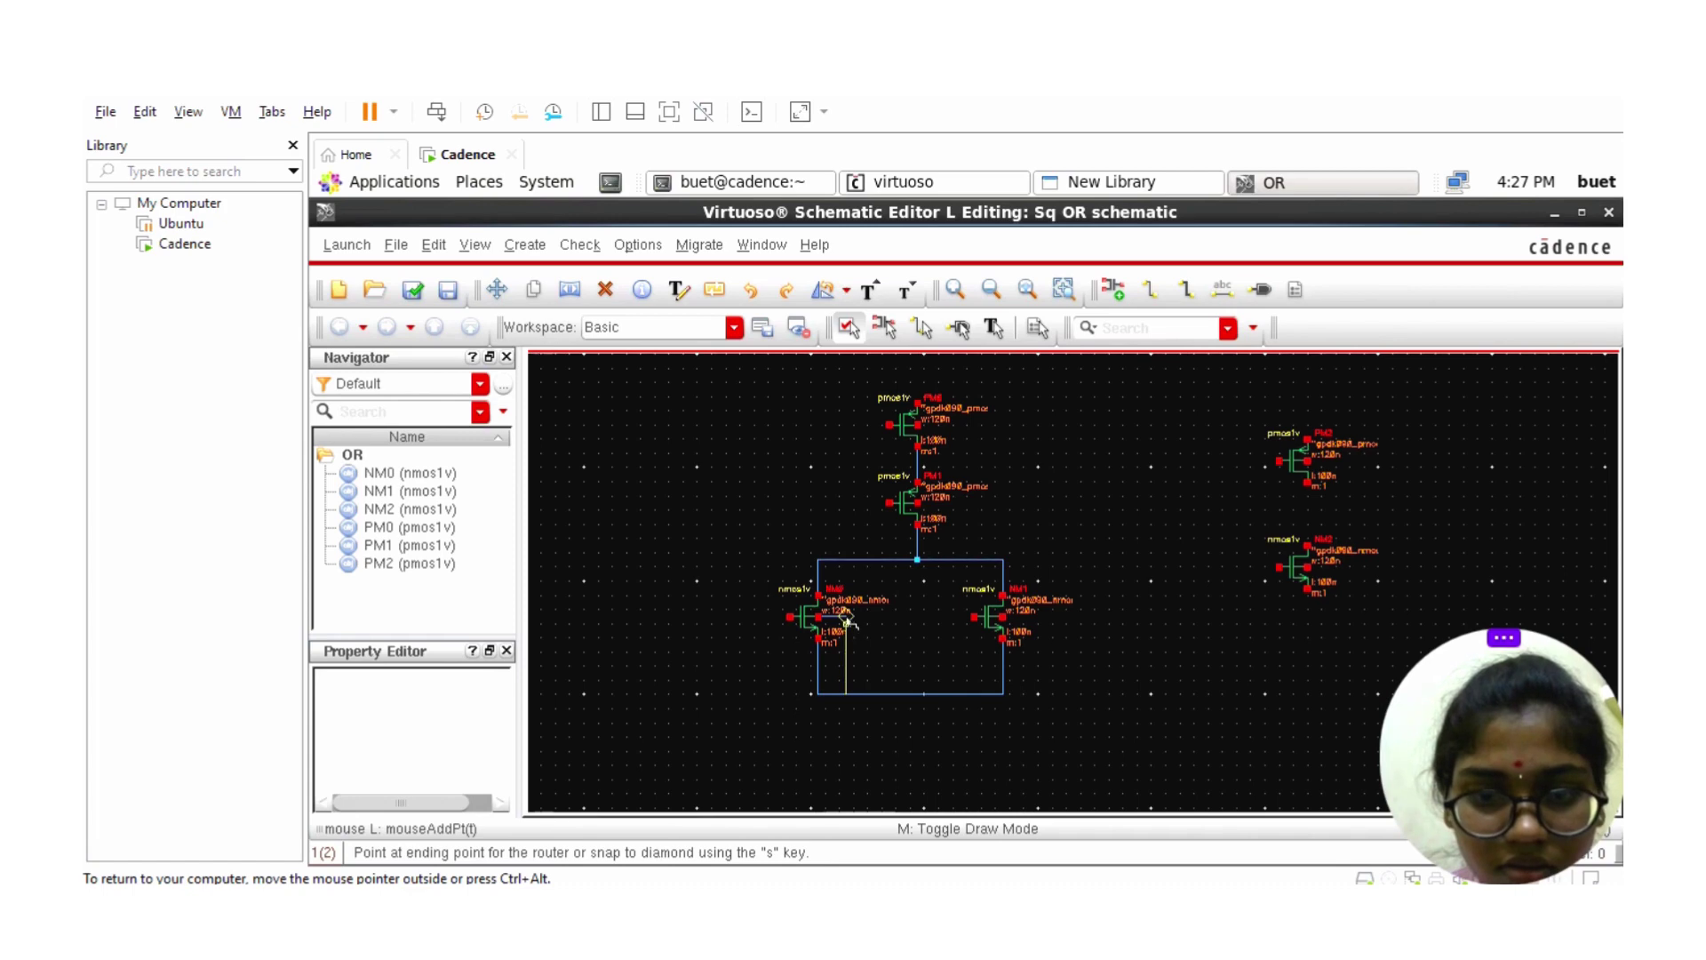
{"action": "left_click", "coordinate": [847, 616]}
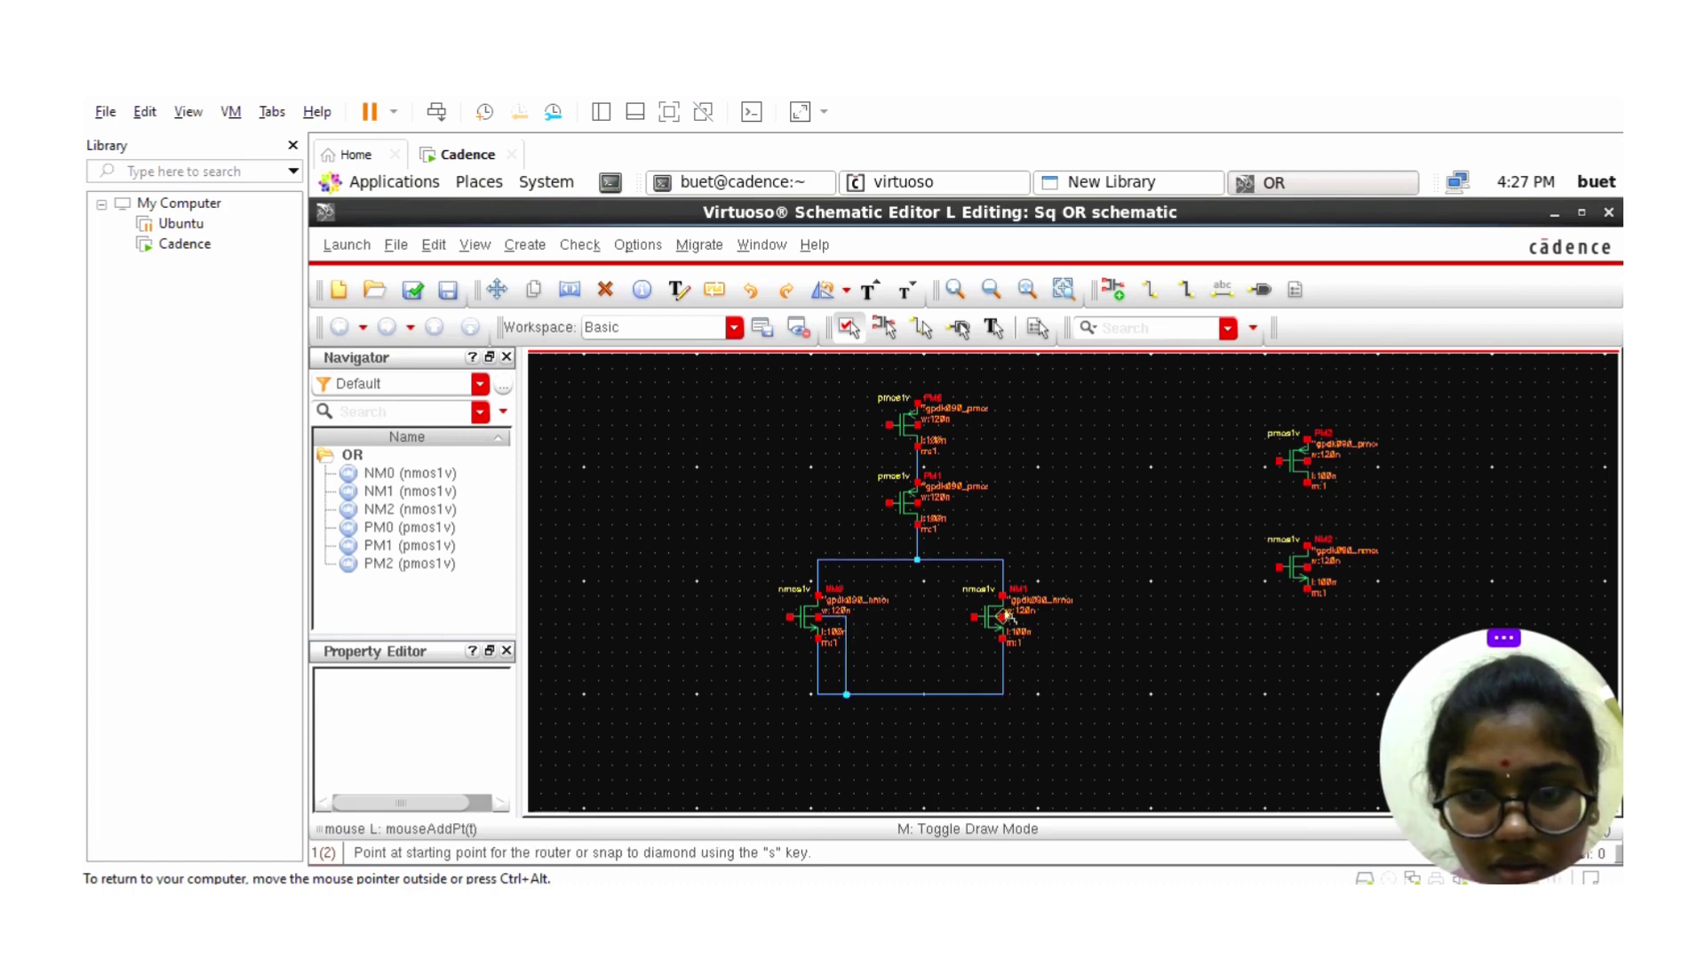
{"action": "key", "text": "Escape"}
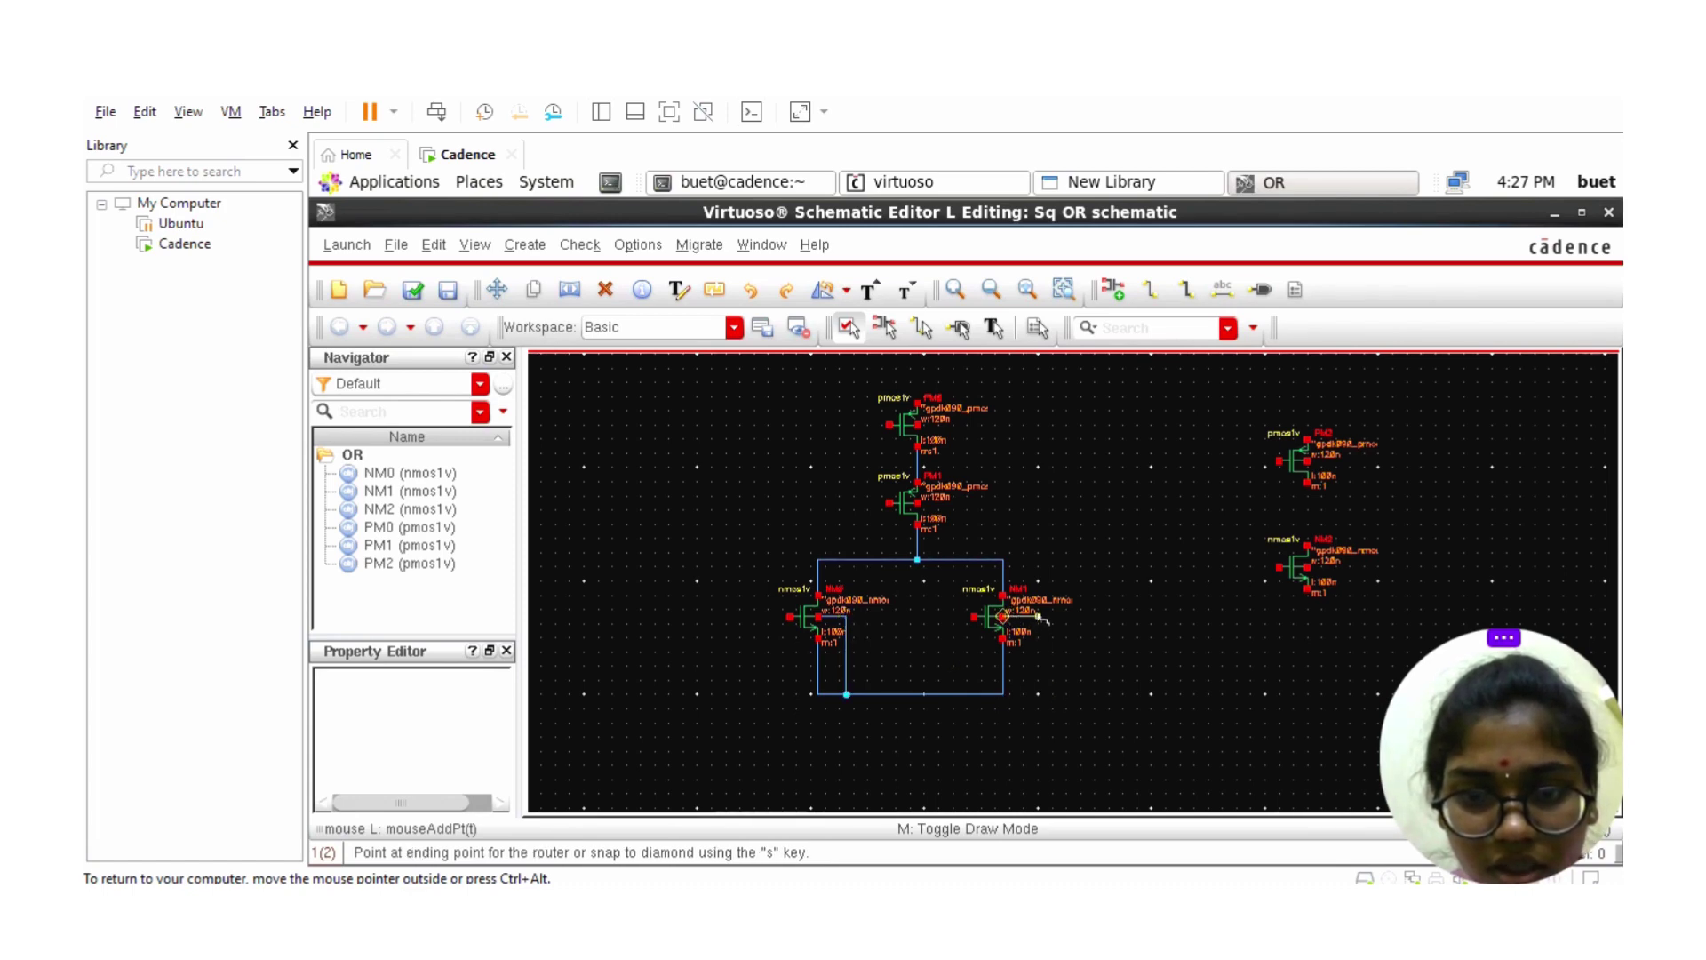
{"action": "left_click_drag", "start_coordinate": [1040, 616], "coordinate": [1044, 669]}
{"action": "key", "text": "w"}
{"action": "left_click", "coordinate": [1005, 616]}
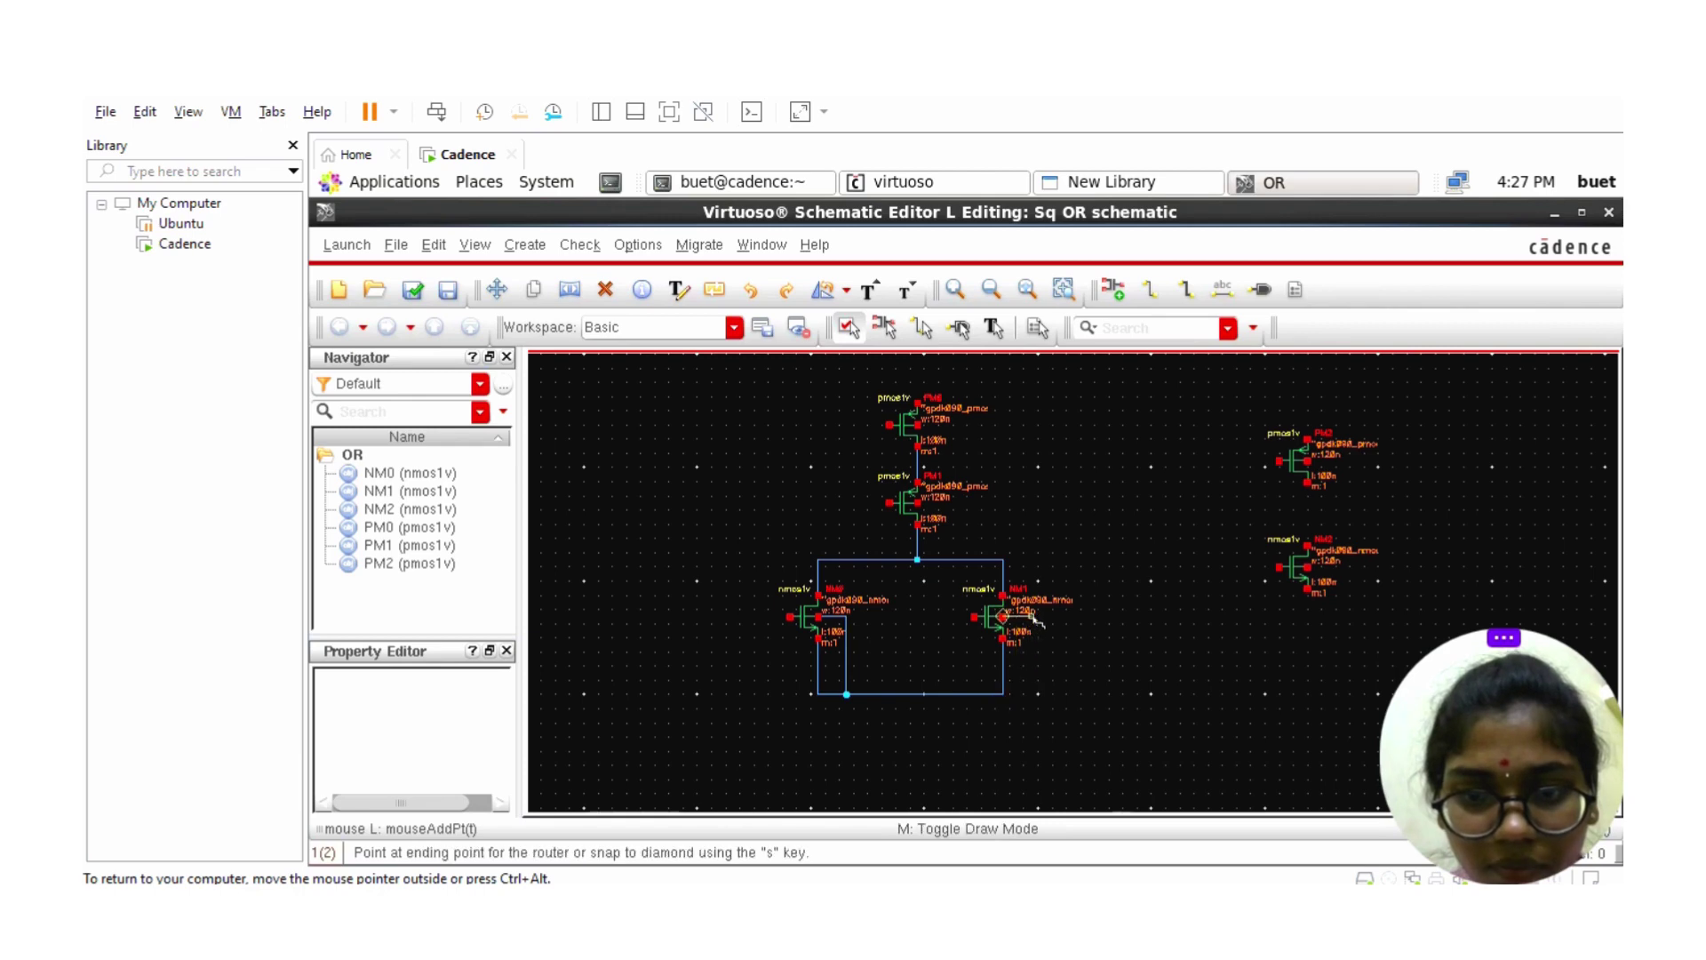
{"action": "left_click", "coordinate": [1004, 695]}
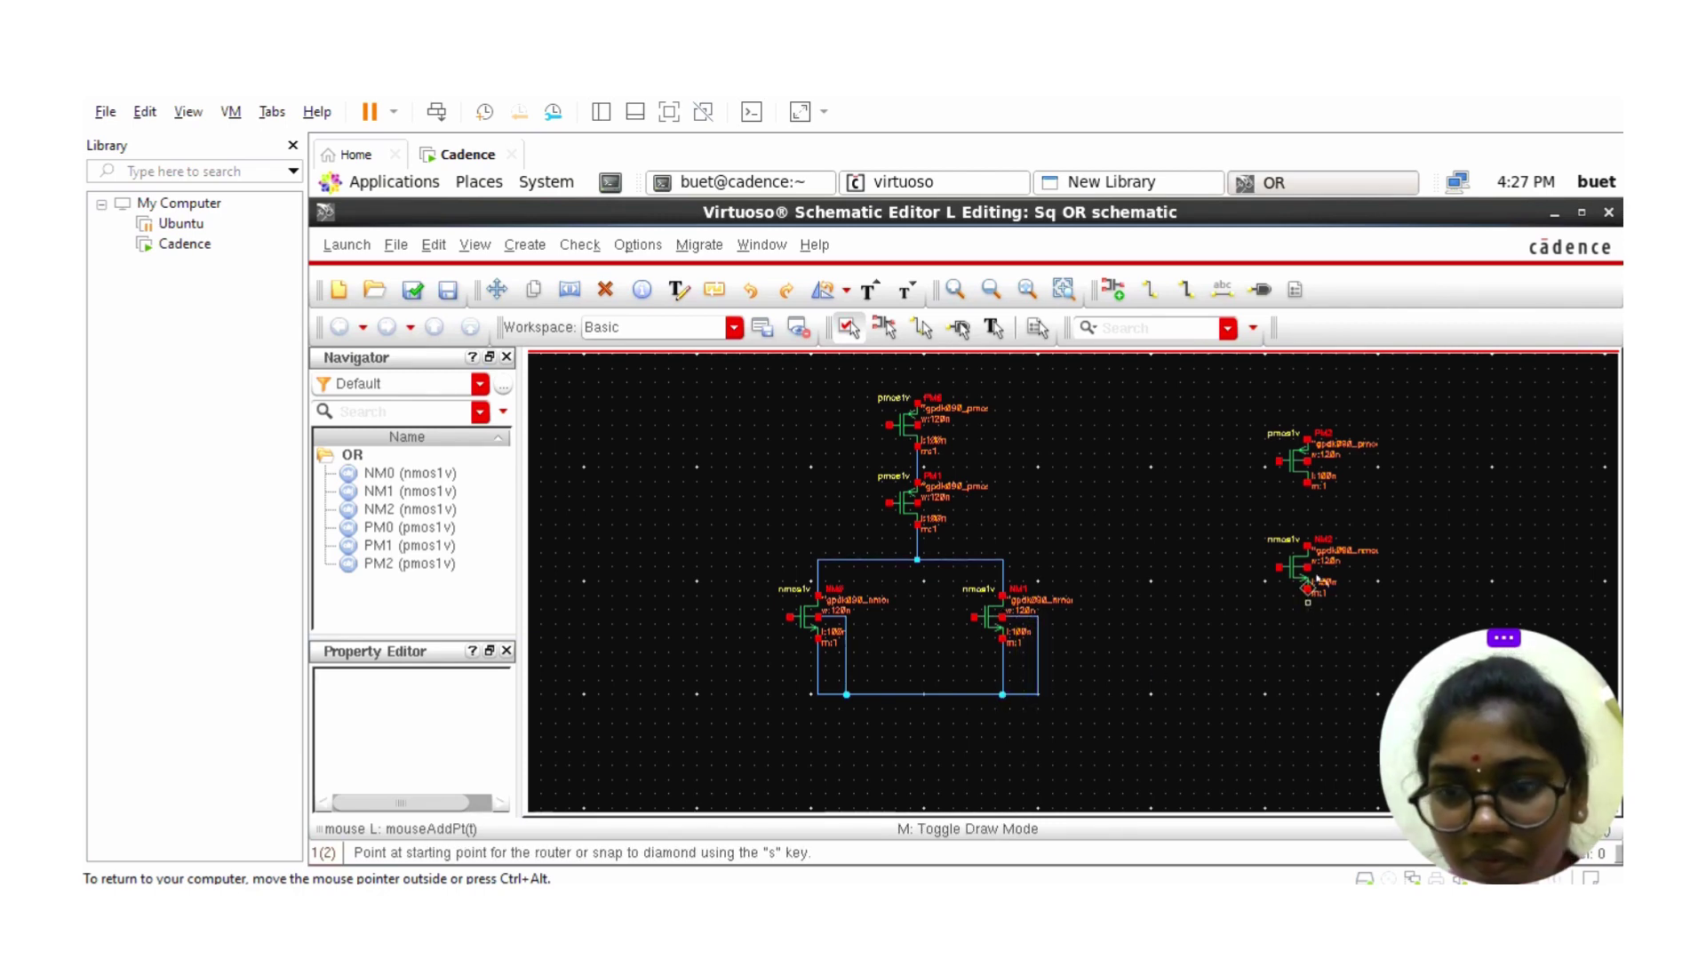
- Wire NM2's bottom and body terminals onto the bottom line, then add a wire above PM0
{"action": "left_click_drag", "start_coordinate": [1313, 592], "coordinate": [1230, 671]}
{"action": "left_click", "coordinate": [1297, 608]}
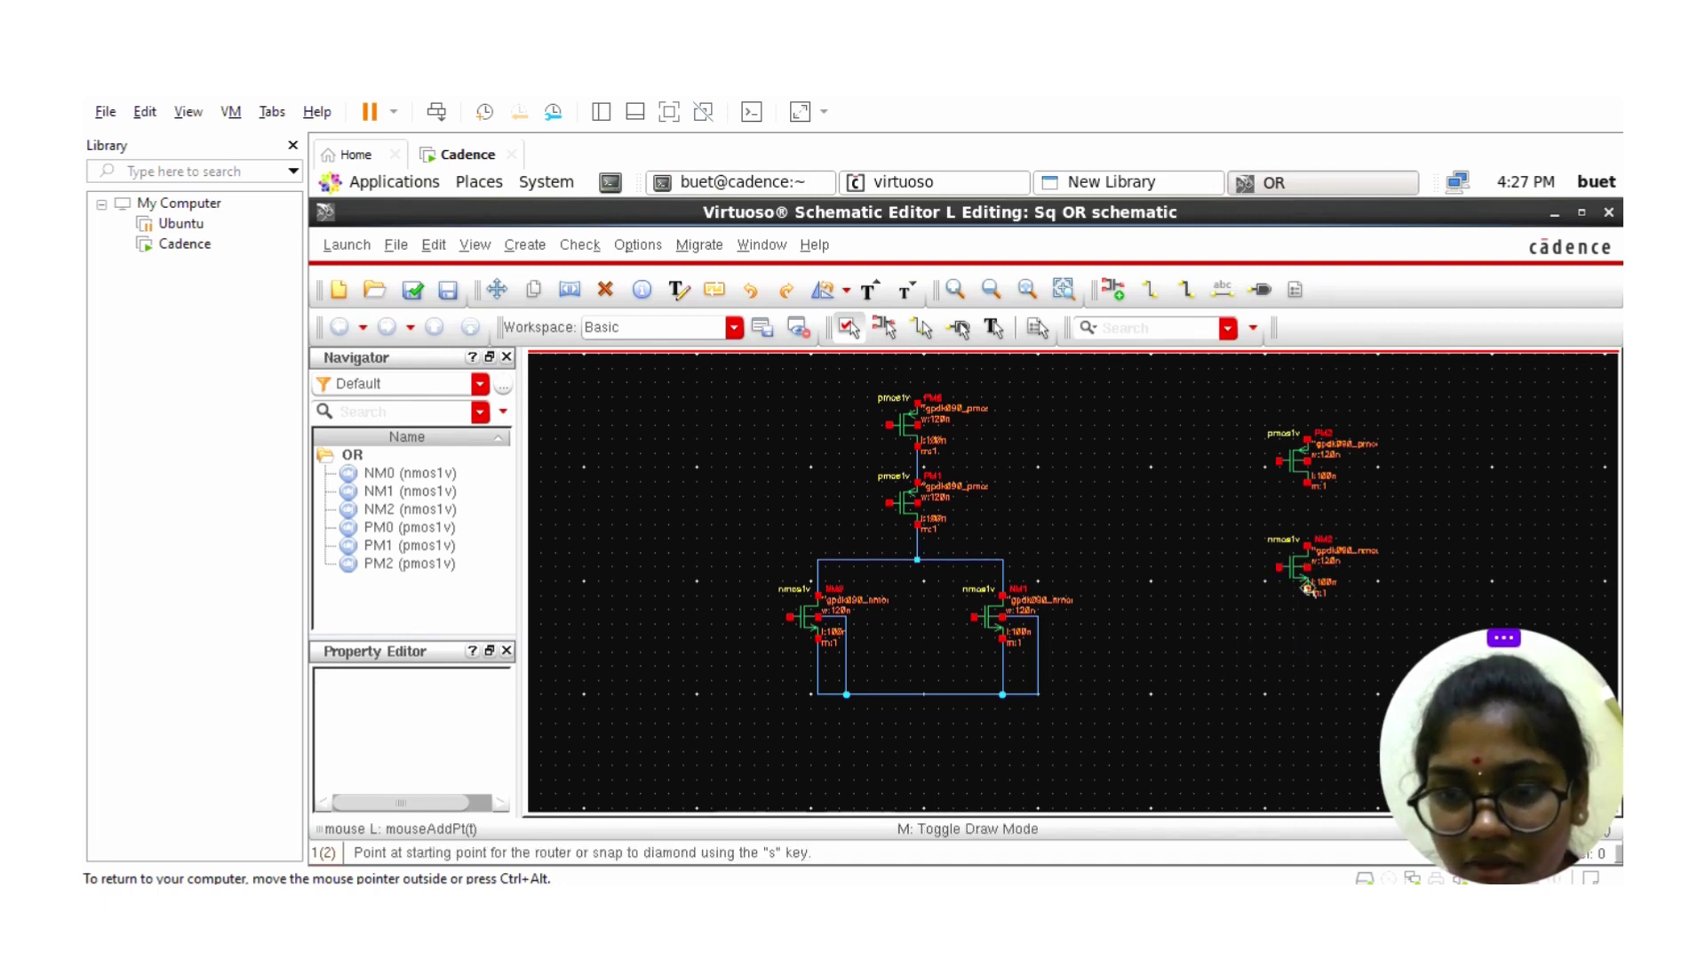
{"action": "left_click", "coordinate": [1038, 694]}
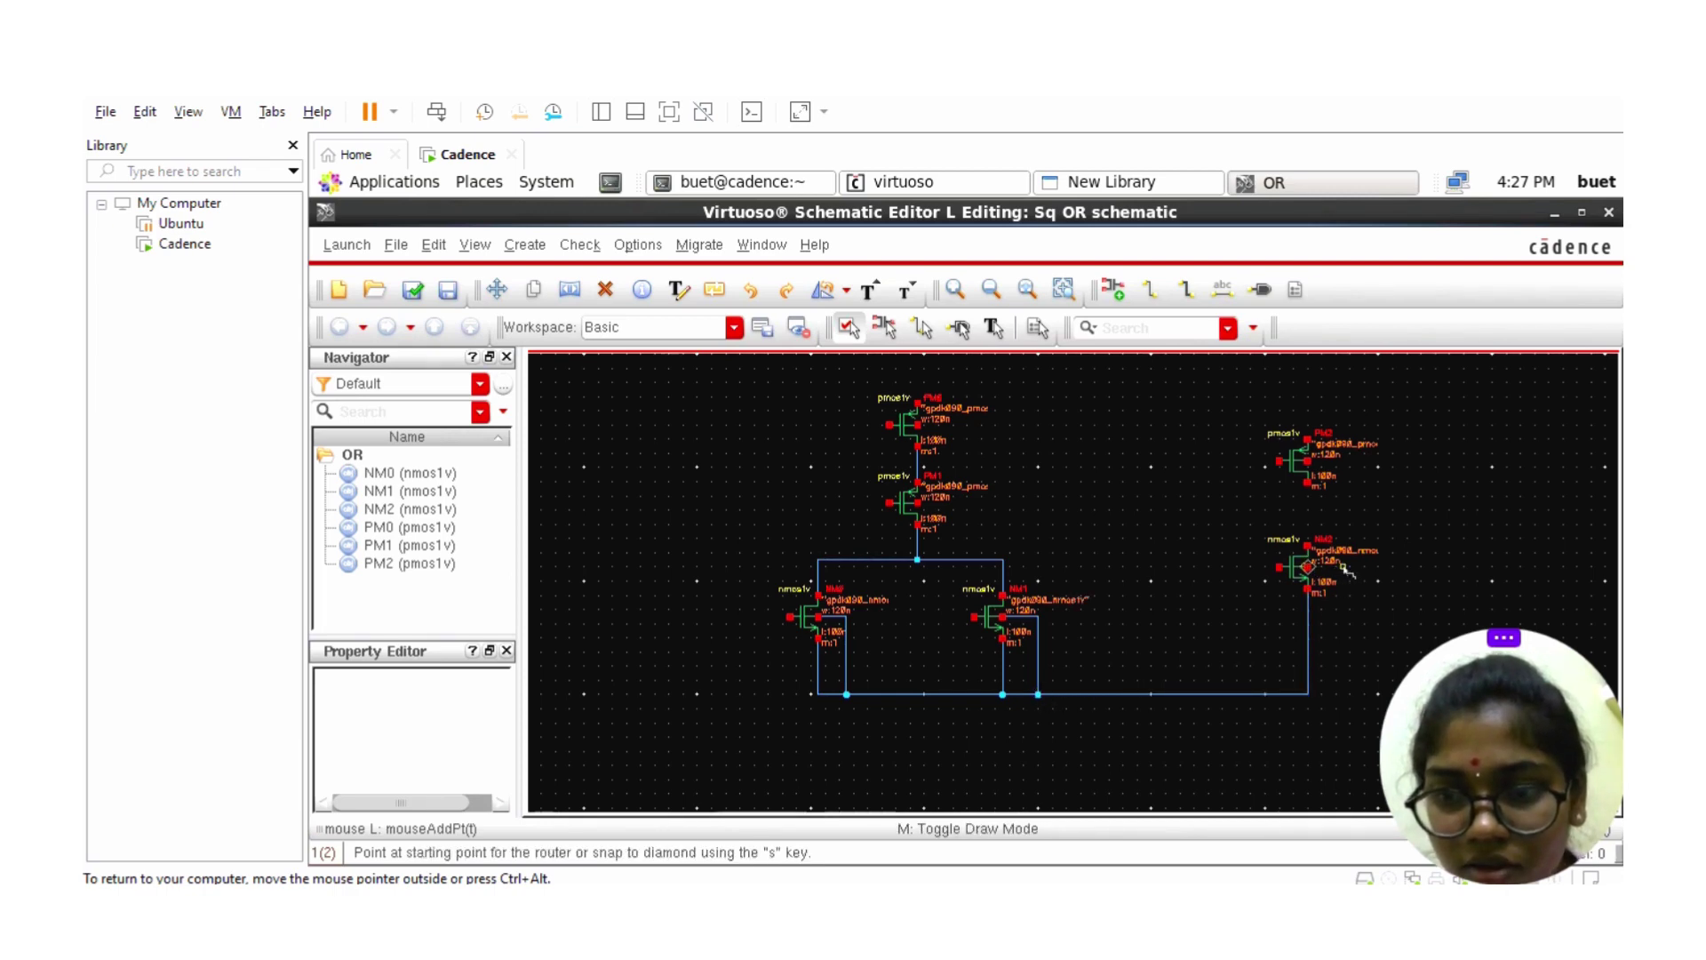
{"action": "left_click", "coordinate": [1308, 568]}
{"action": "left_click", "coordinate": [1309, 567]}
{"action": "left_click", "coordinate": [1344, 567]}
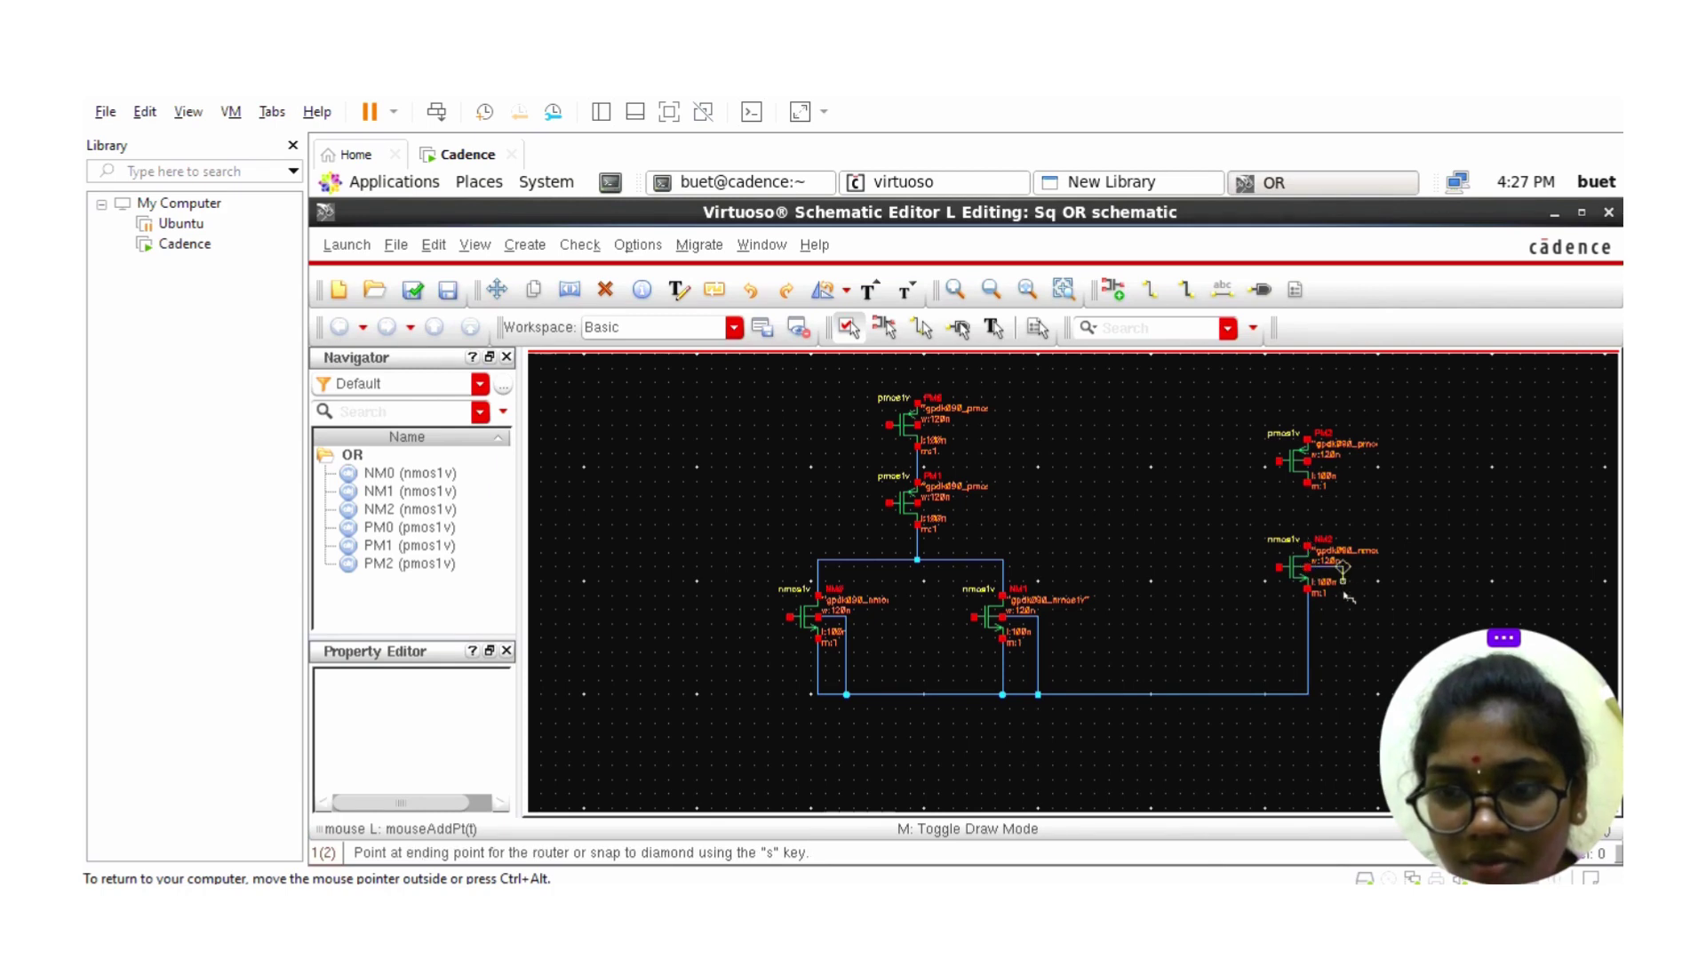
{"action": "left_click", "coordinate": [1308, 694]}
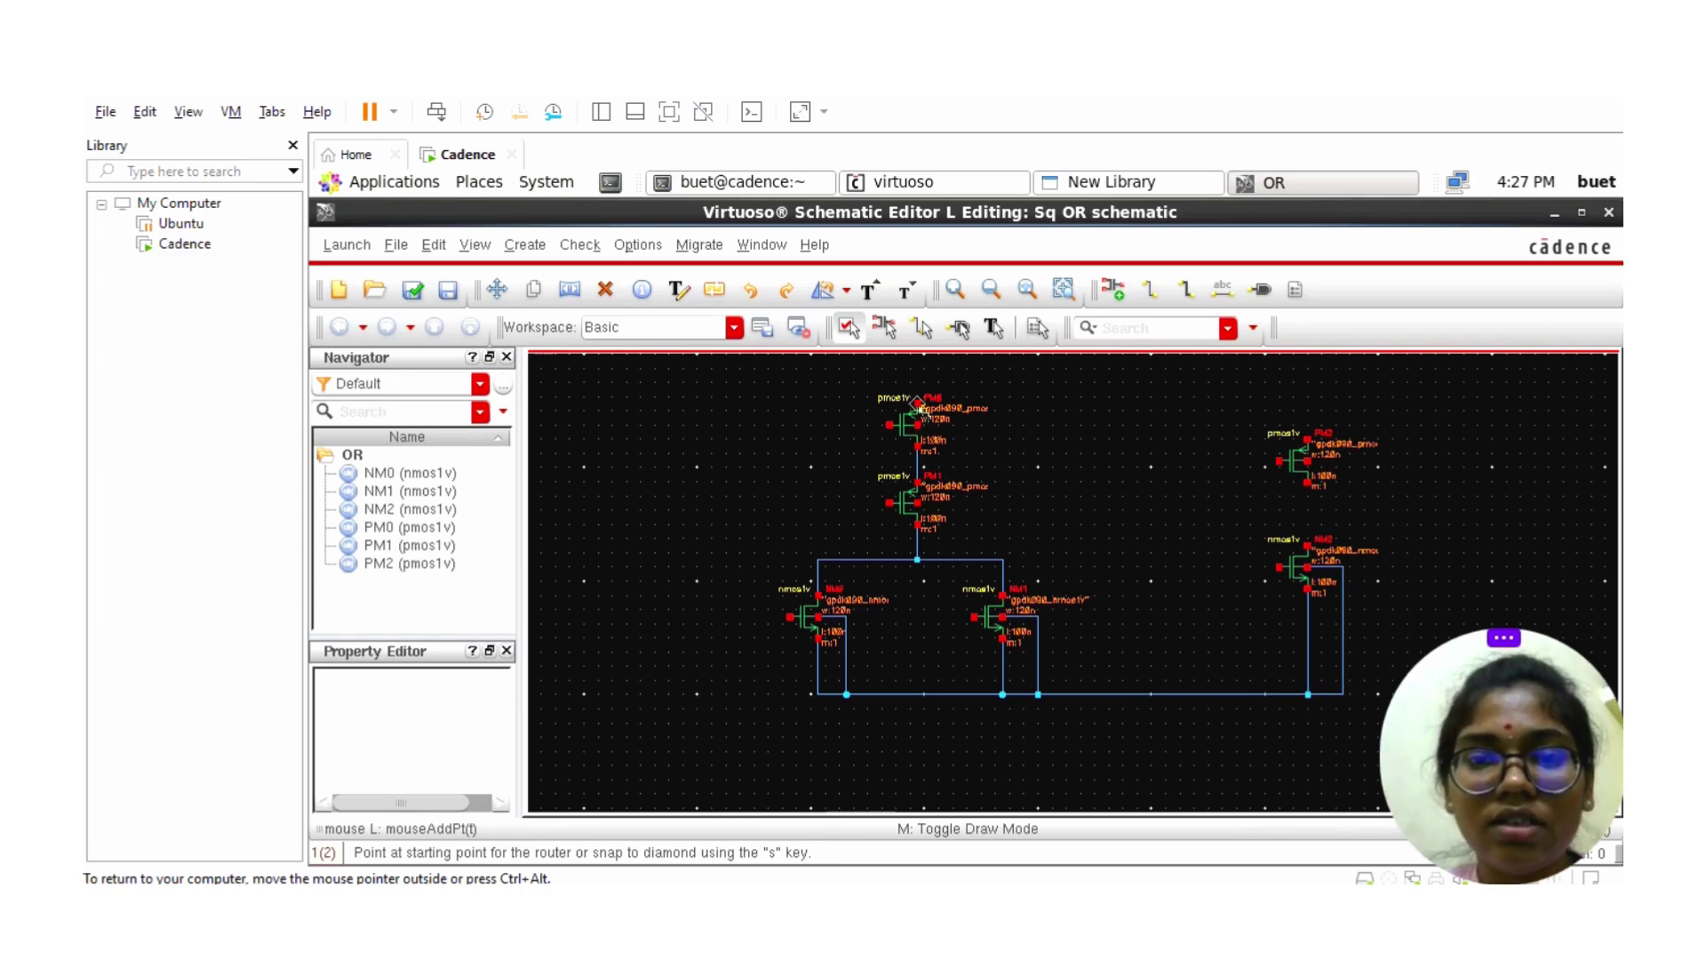
{"action": "left_click", "coordinate": [917, 403]}
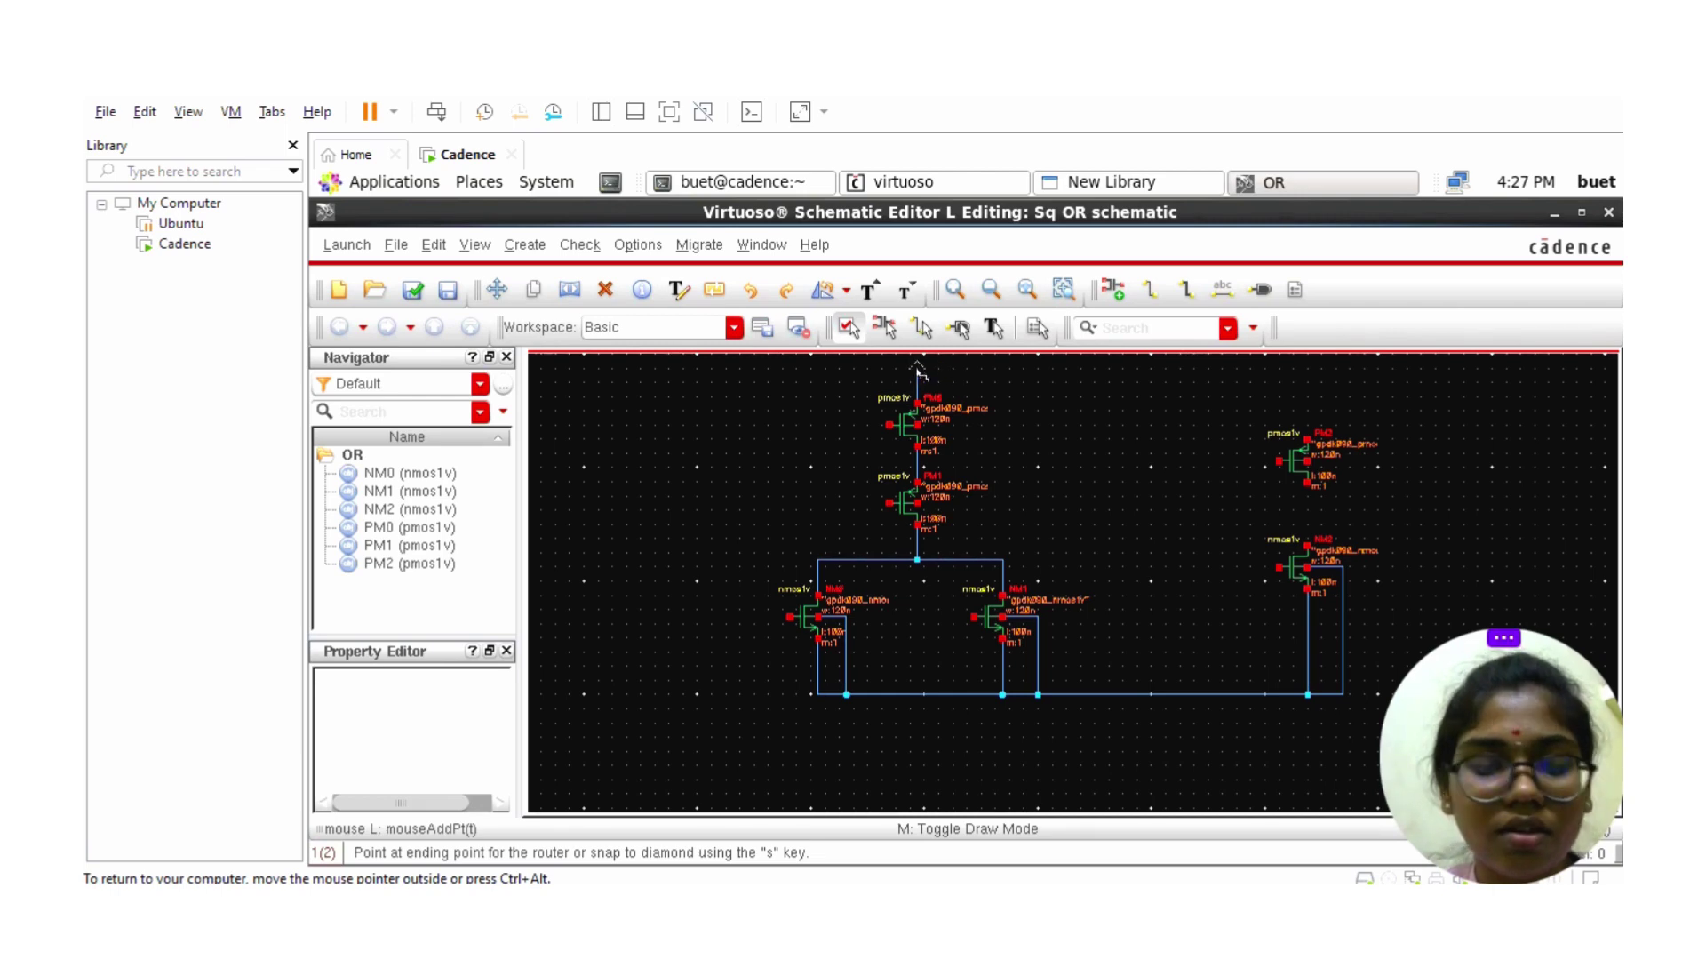
{"action": "double_click", "coordinate": [918, 370]}
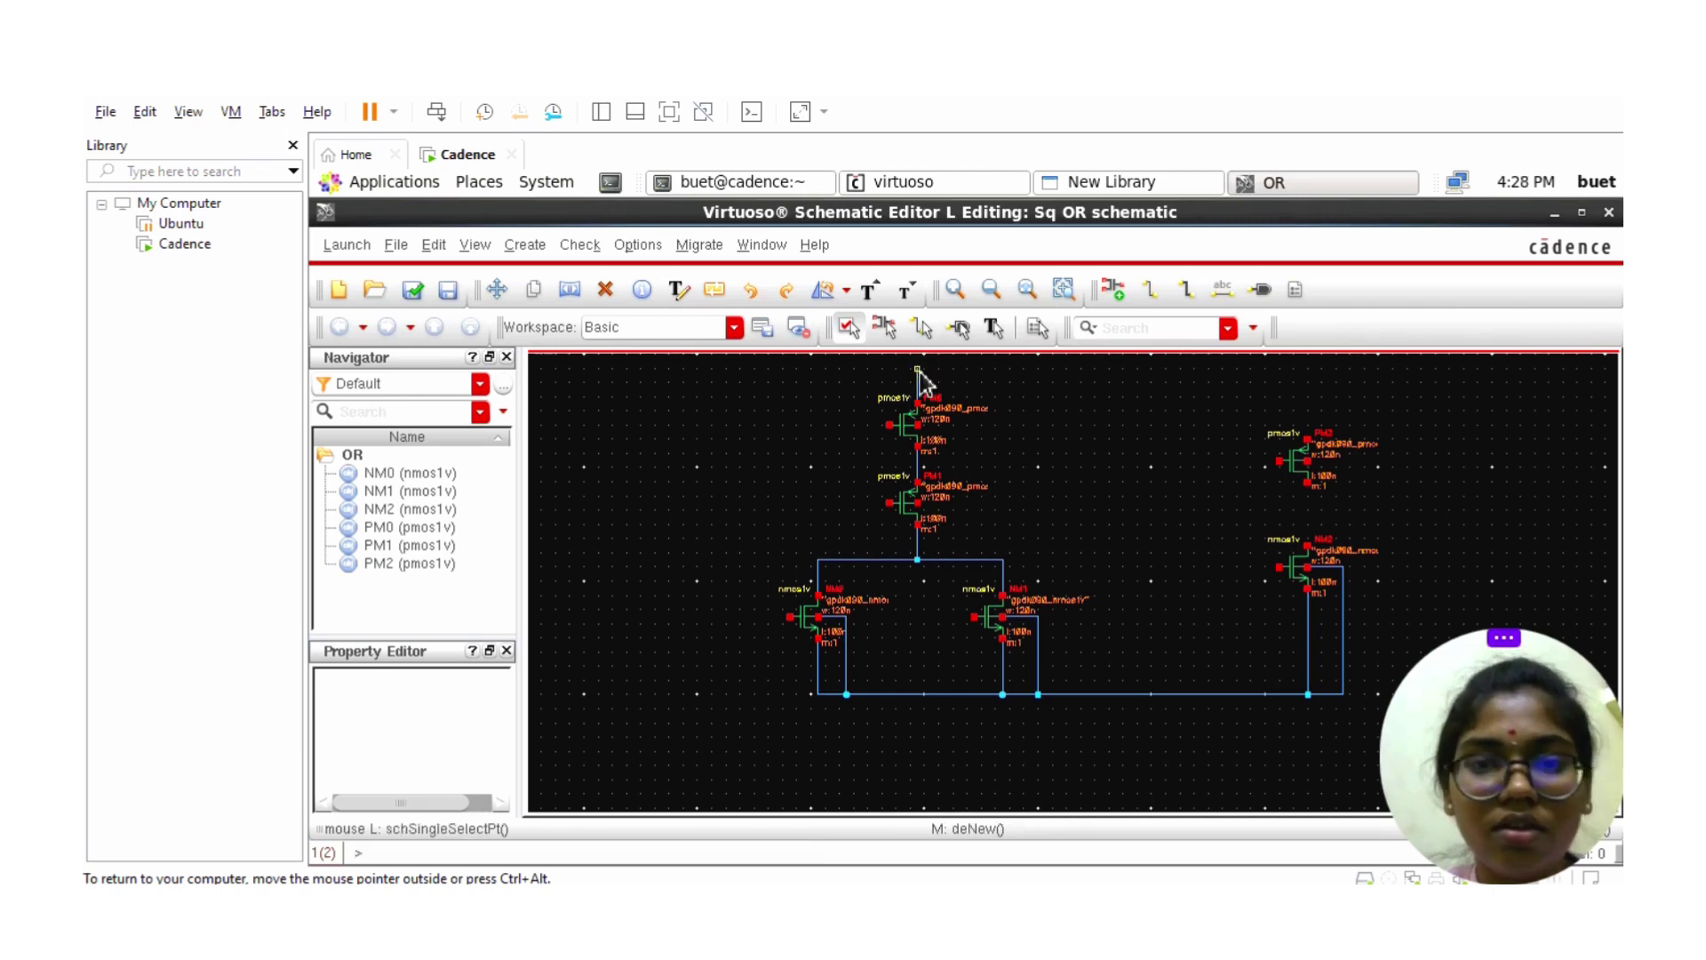
- Tie PM1's and PM0's body terminals to the top node's vertical wire
{"action": "left_click", "coordinate": [1150, 301]}
{"action": "left_click", "coordinate": [918, 504]}
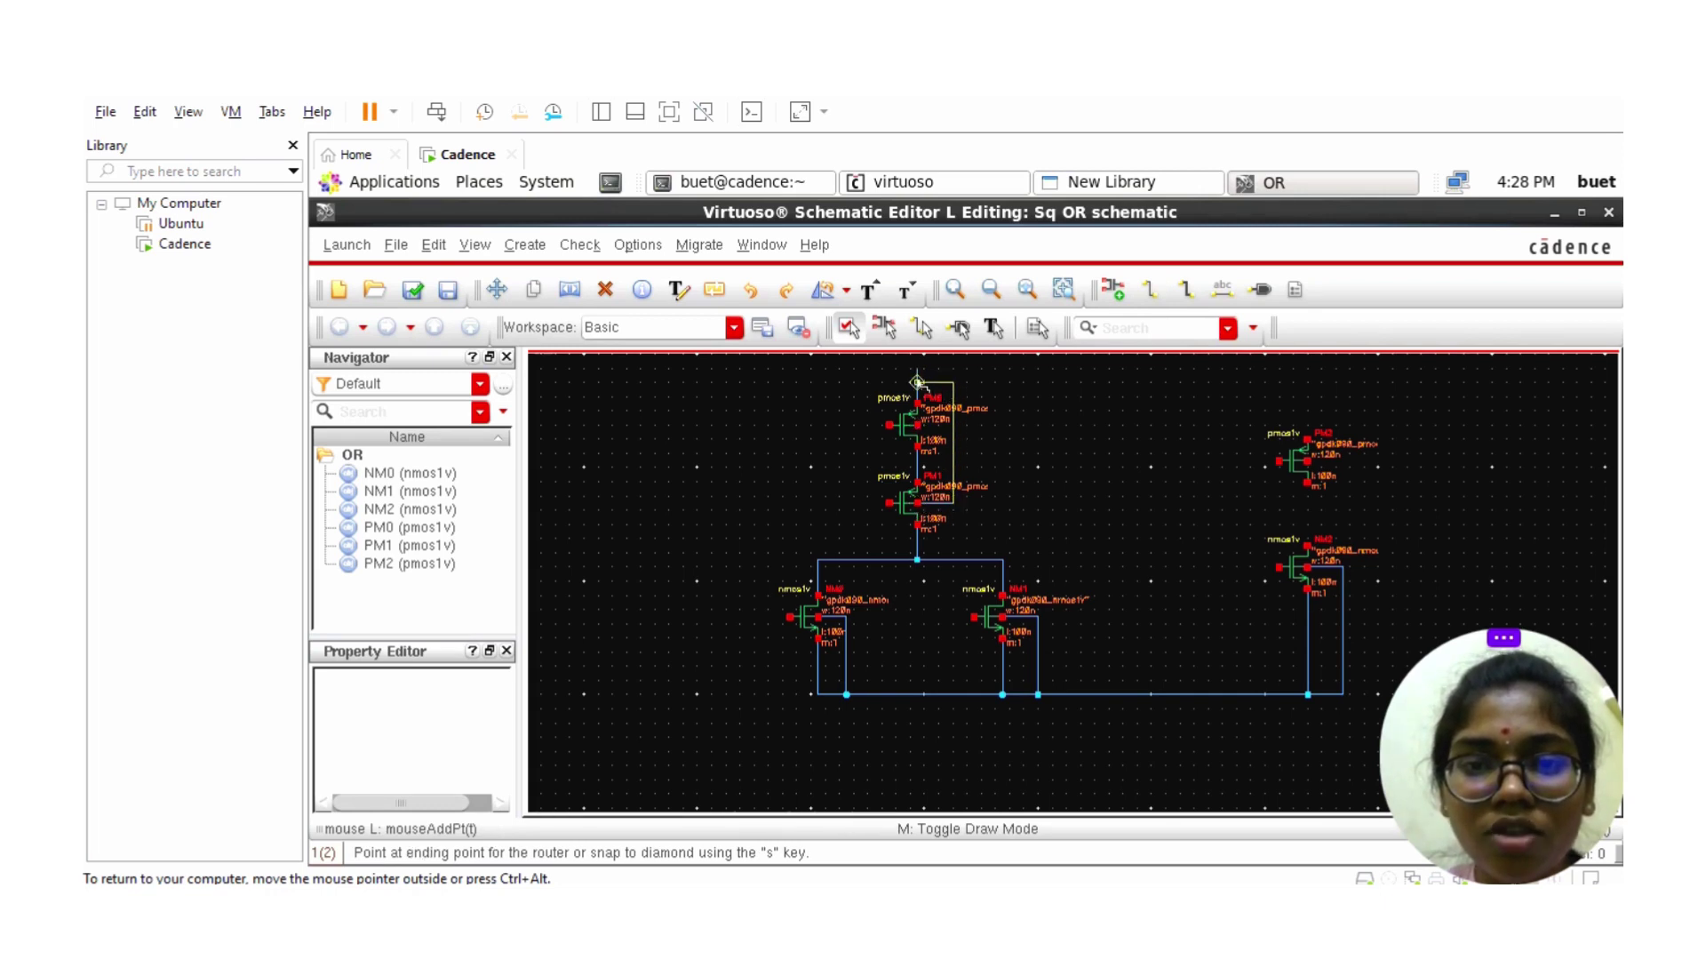
{"action": "left_click", "coordinate": [920, 382]}
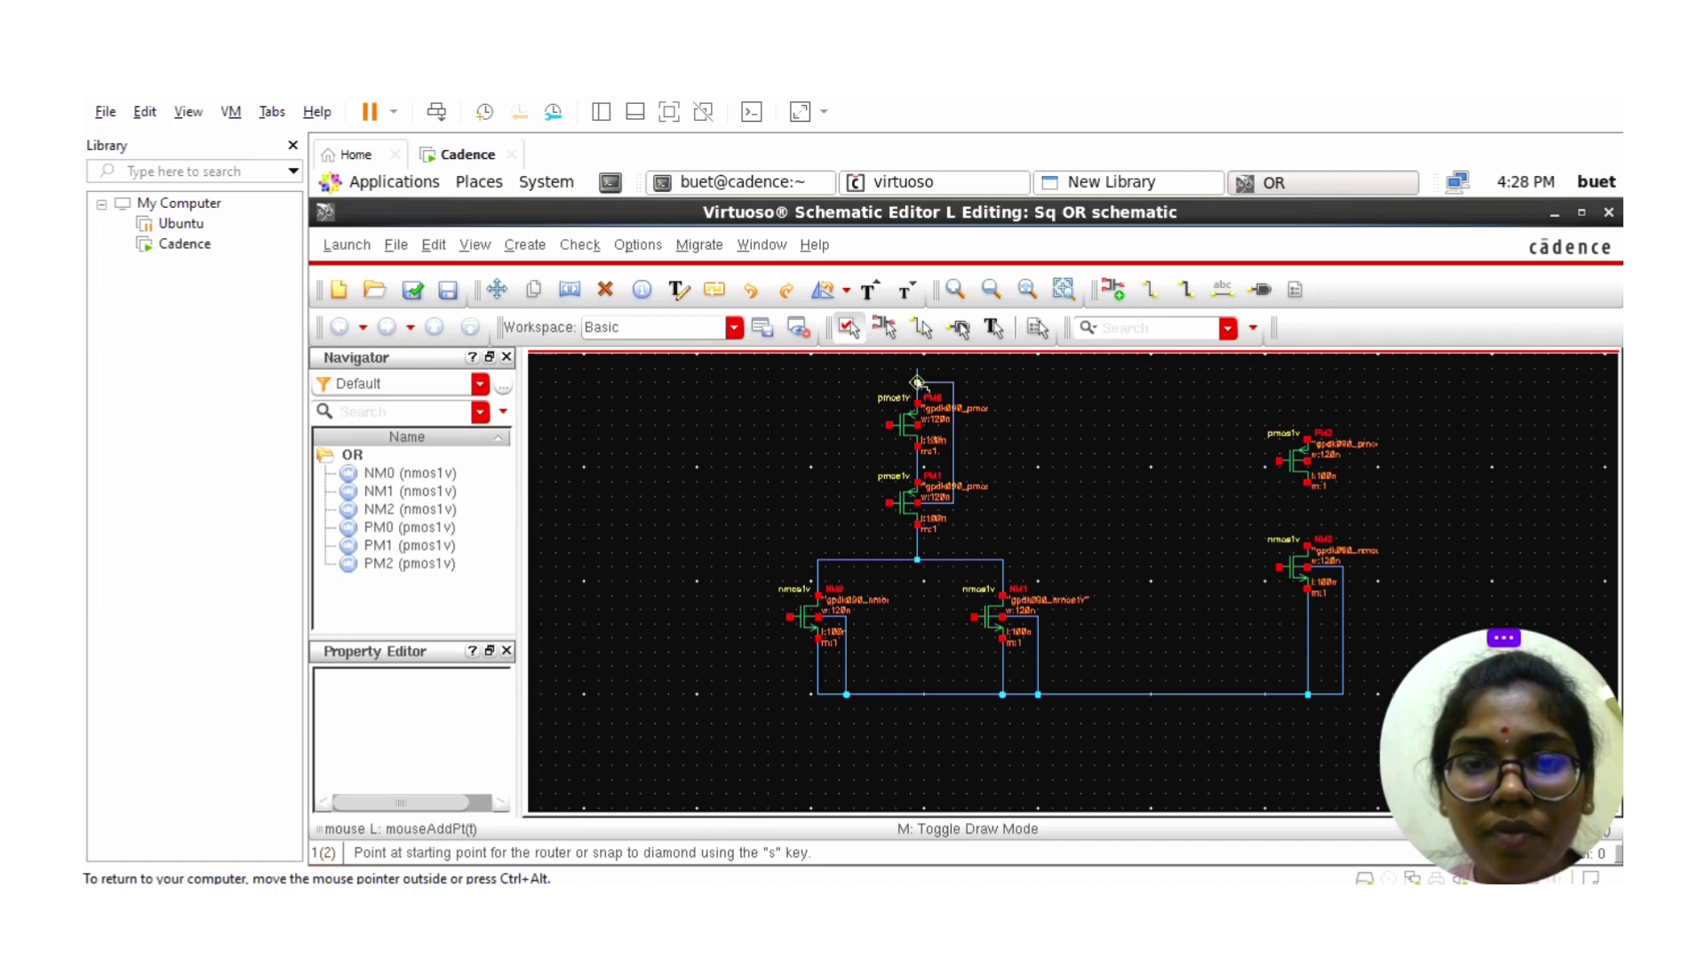
{"action": "left_click", "coordinate": [918, 426]}
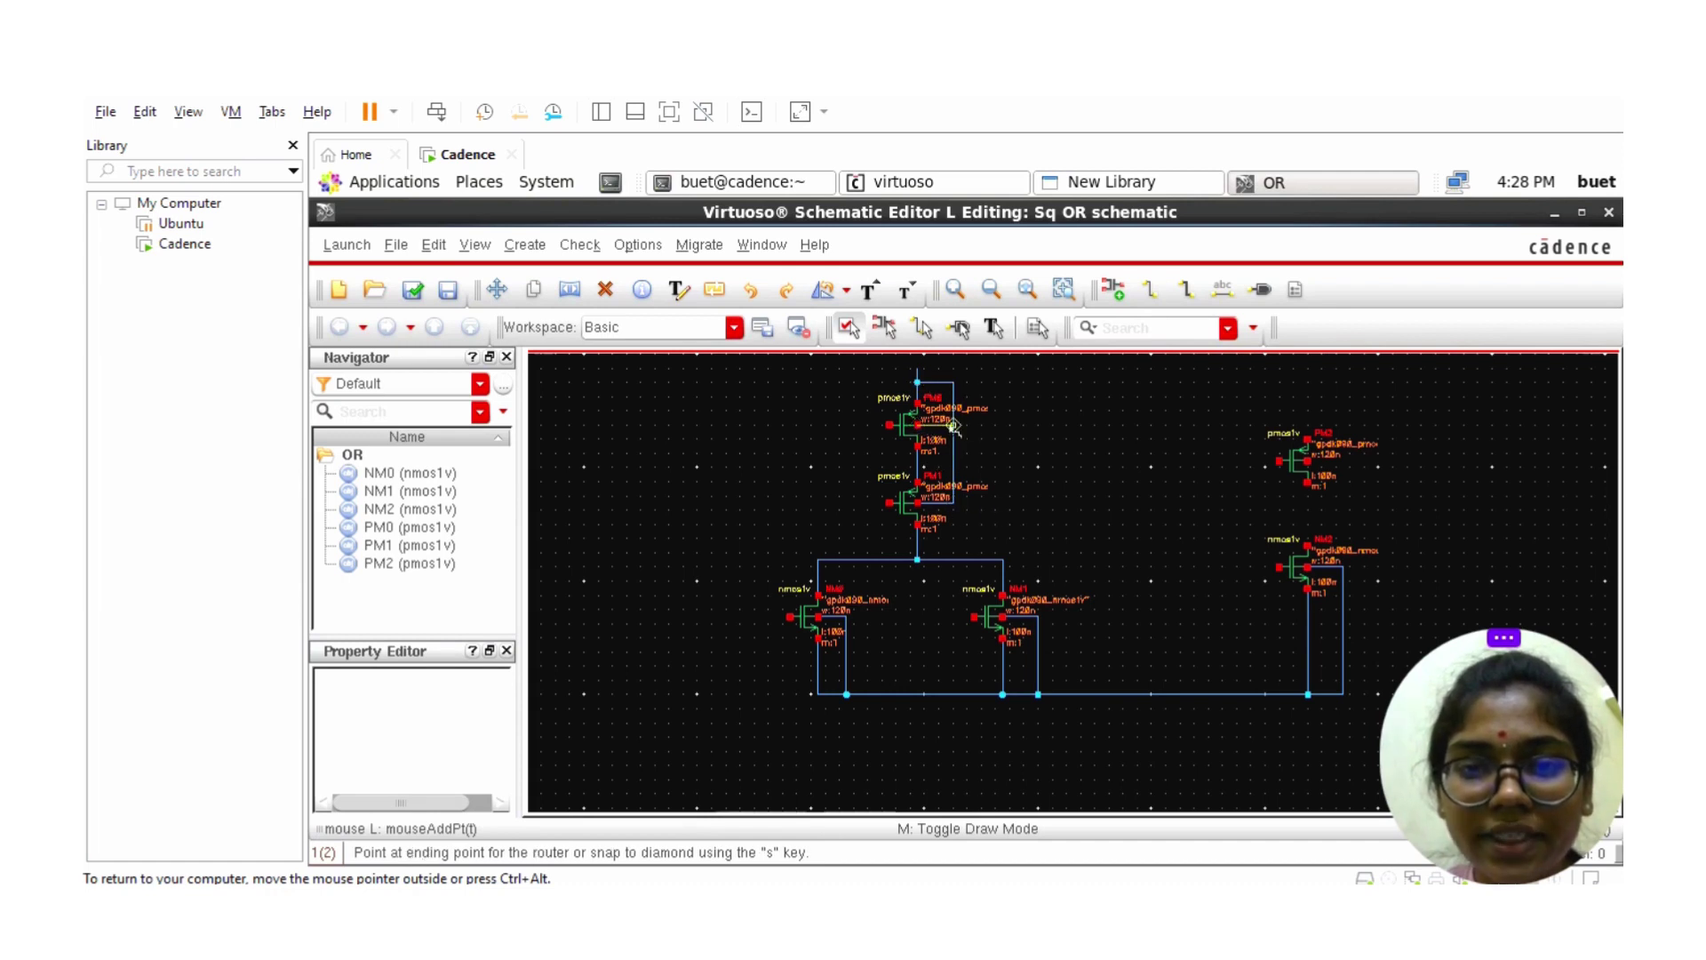
{"action": "left_click", "coordinate": [953, 426]}
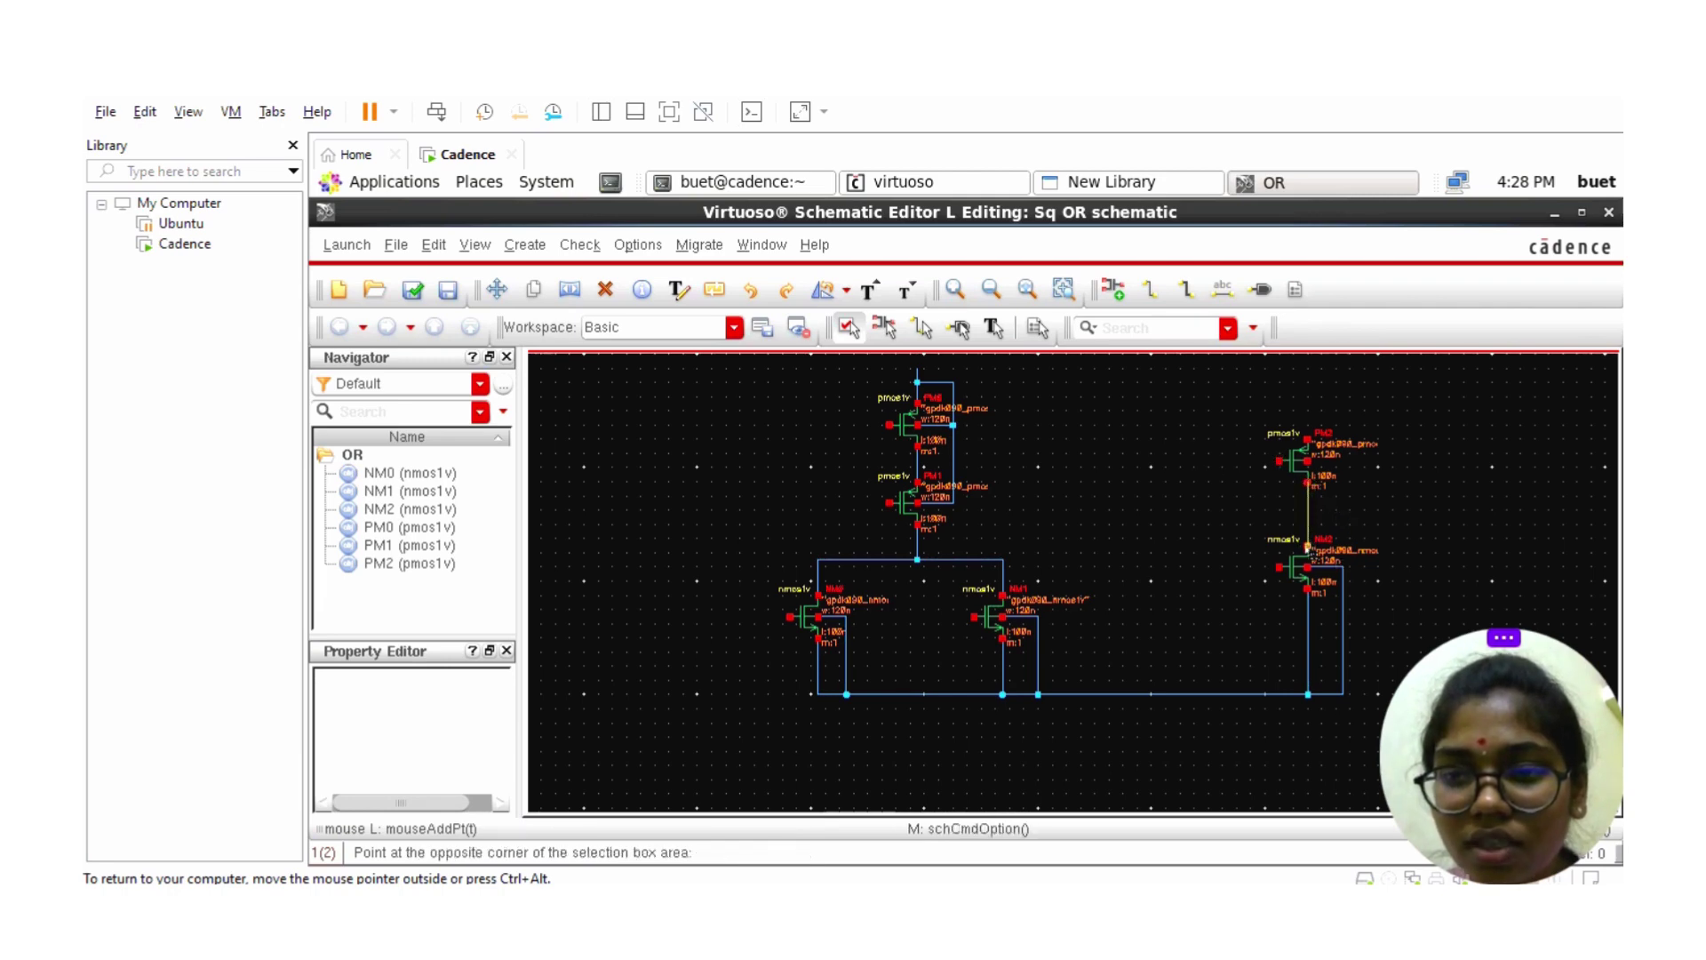
- Run the top wire from PM0 across to PM2 and down to its terminal
{"action": "left_click", "coordinate": [1309, 486]}
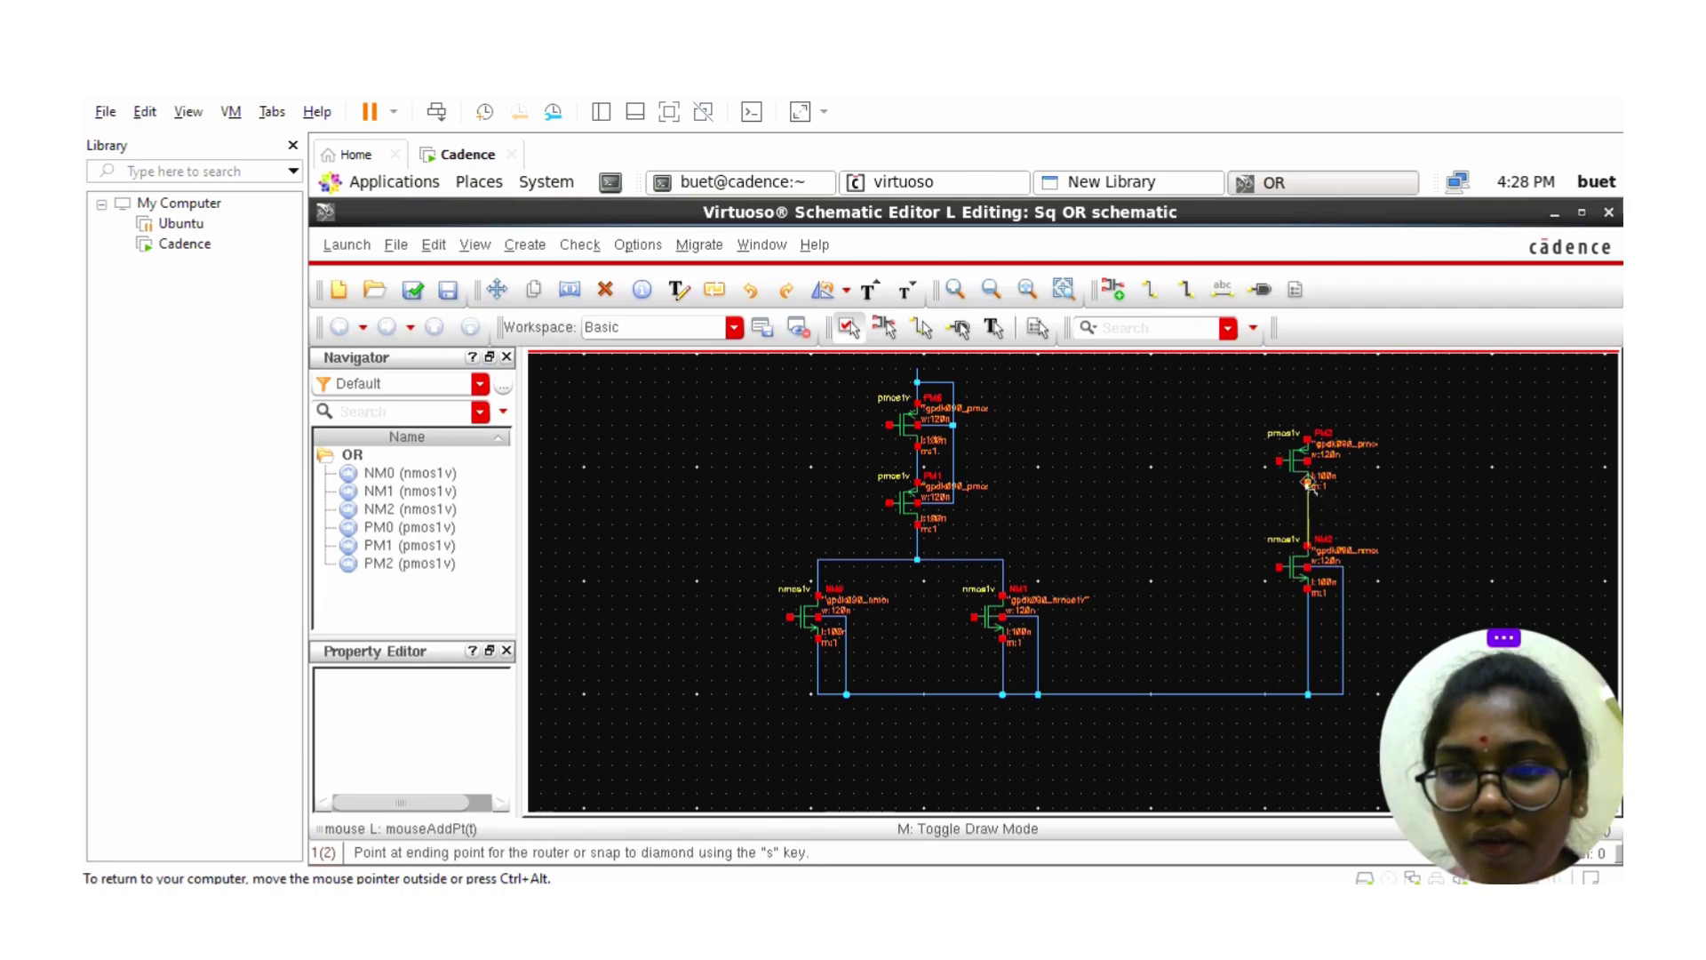
{"action": "left_click", "coordinate": [1310, 484]}
{"action": "left_click", "coordinate": [1309, 441]}
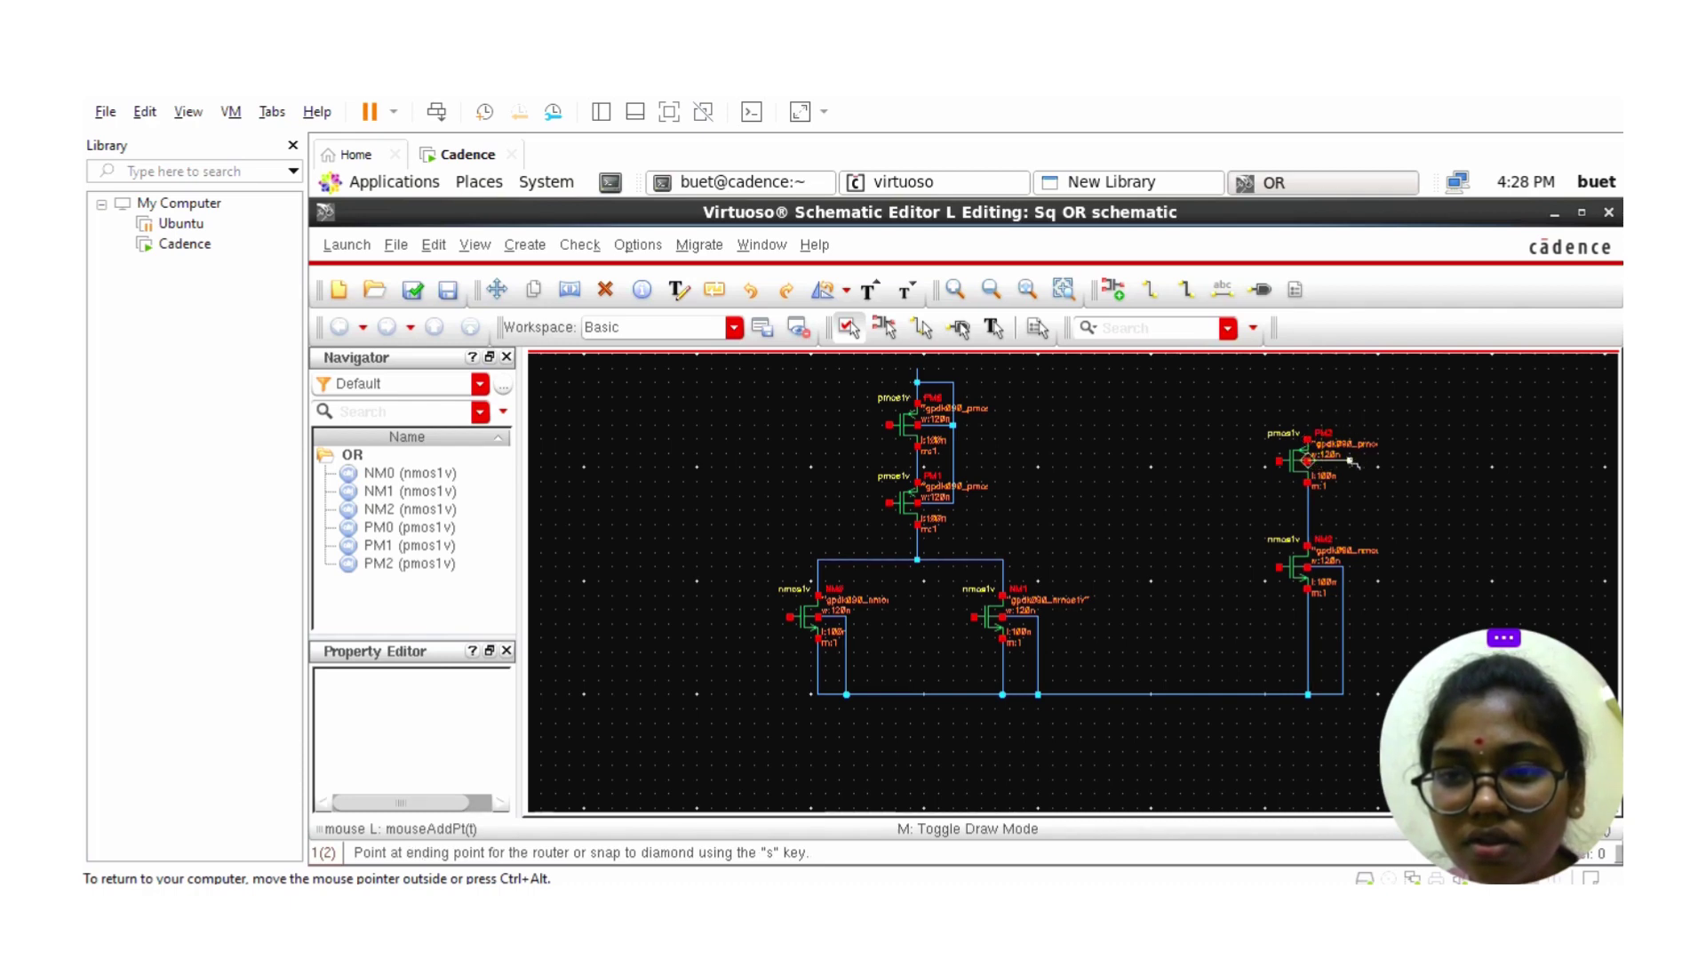
{"action": "left_click", "coordinate": [953, 382]}
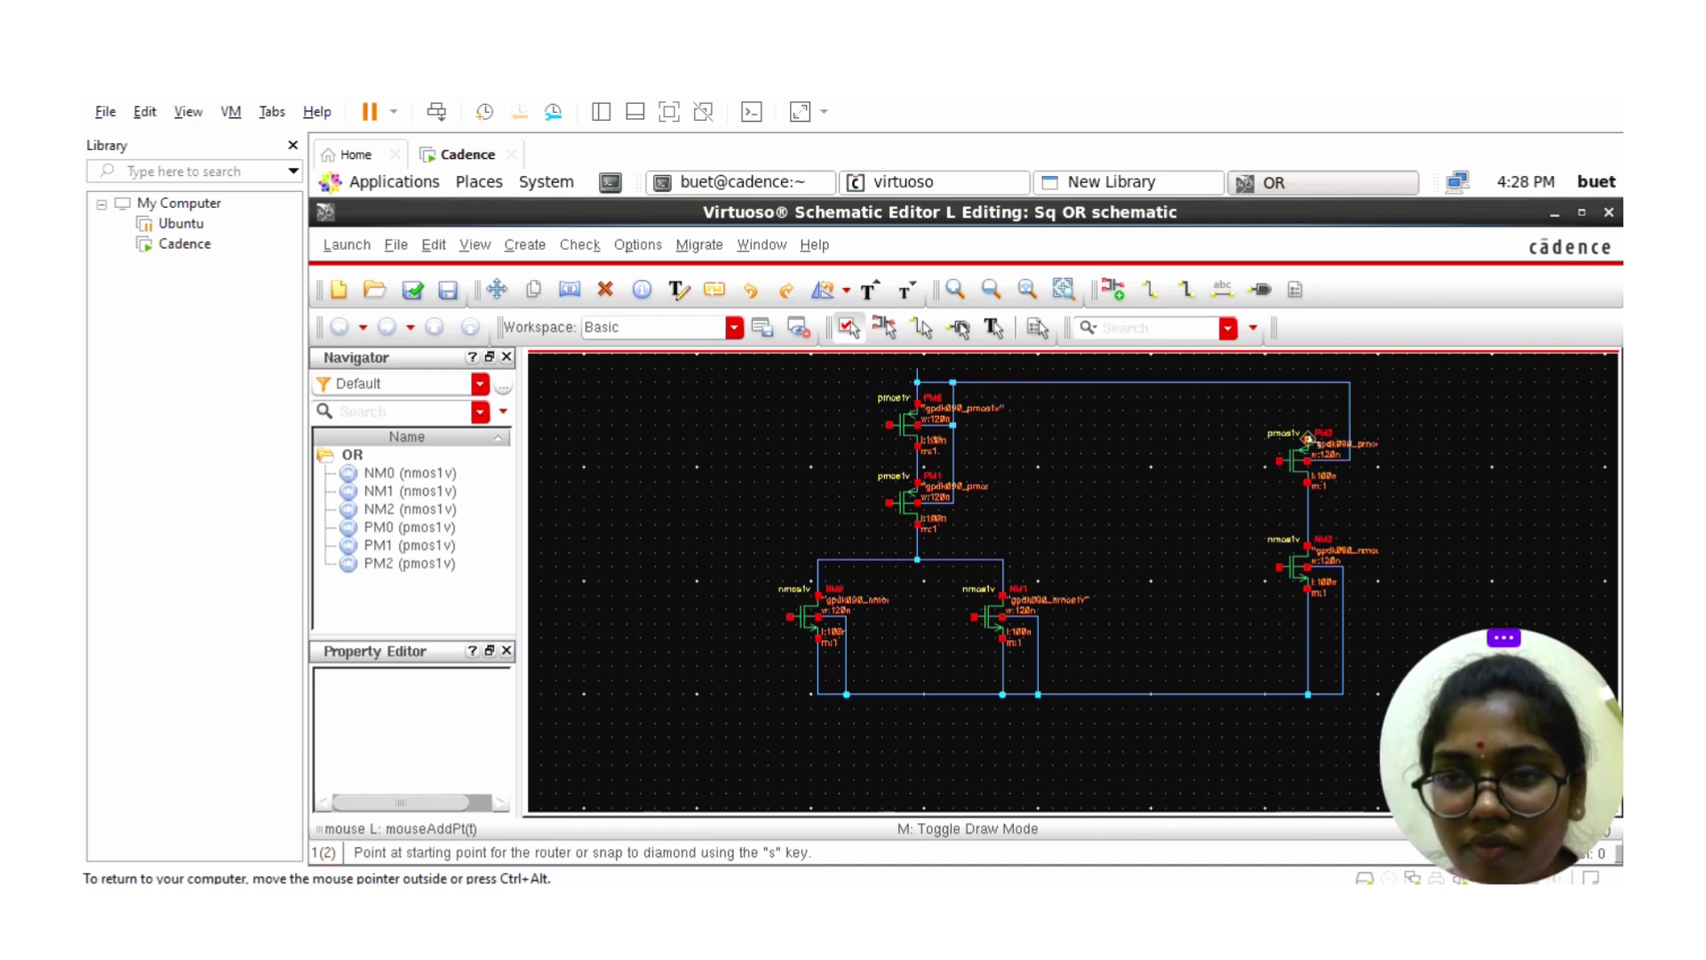
{"action": "key", "text": "Escape"}
{"action": "left_click", "coordinate": [1308, 391]}
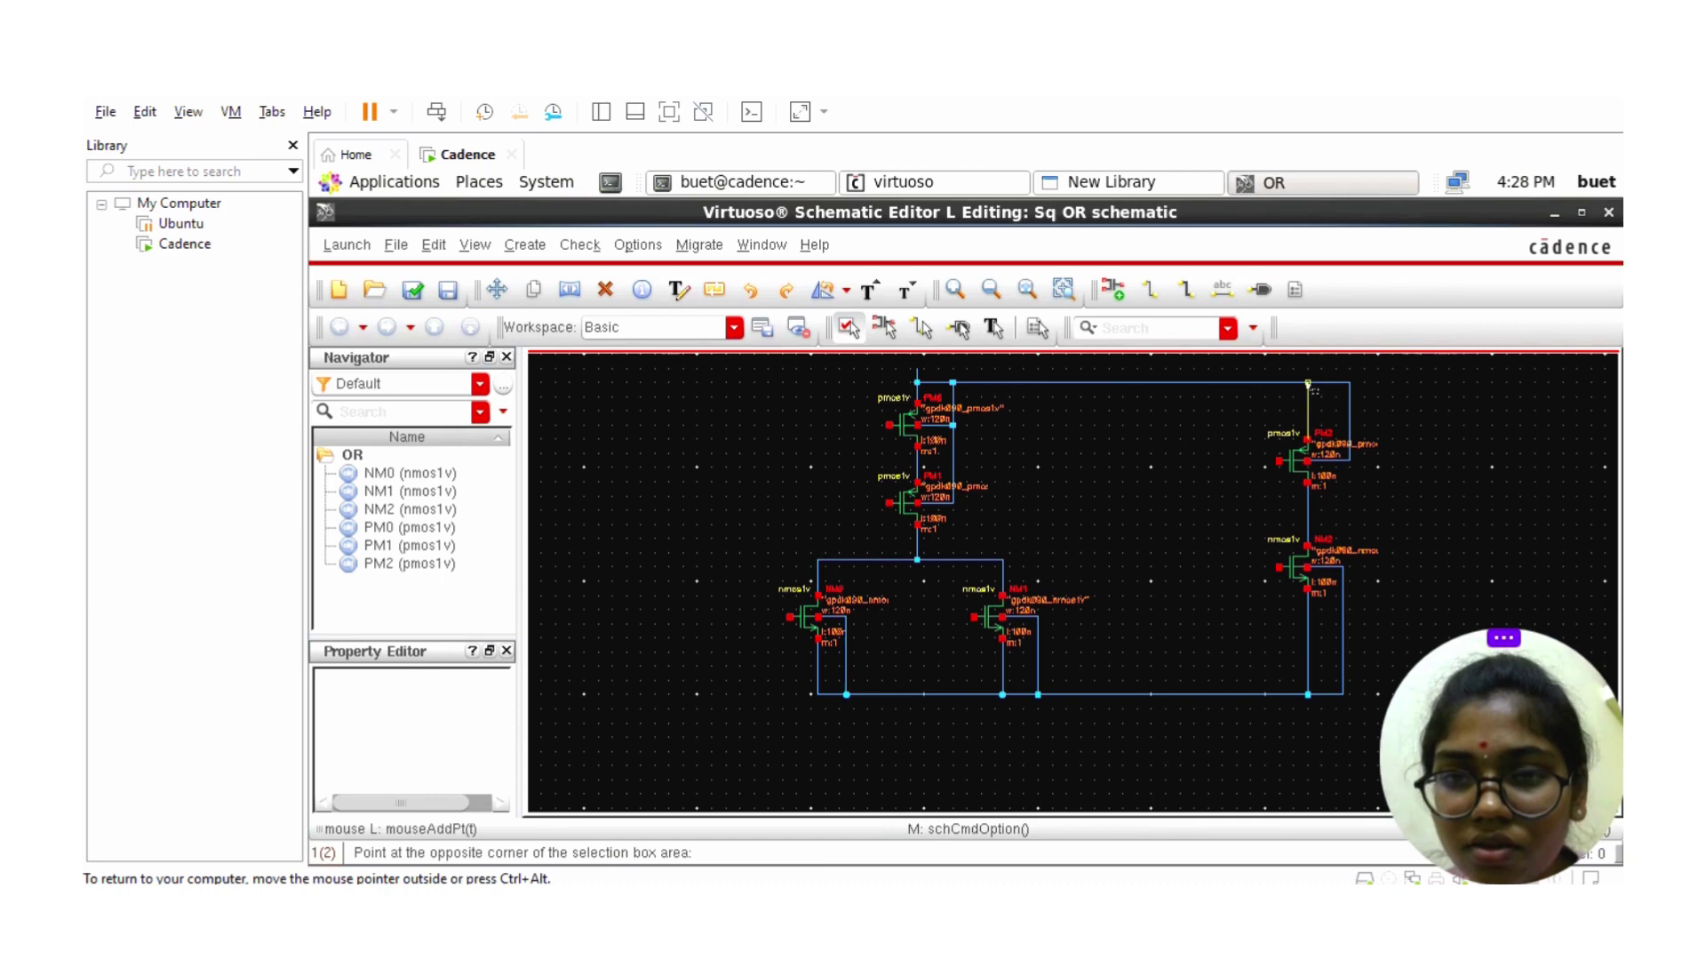
{"action": "key", "text": "w"}
{"action": "left_click", "coordinate": [1308, 387]}
{"action": "left_click", "coordinate": [1308, 438]}
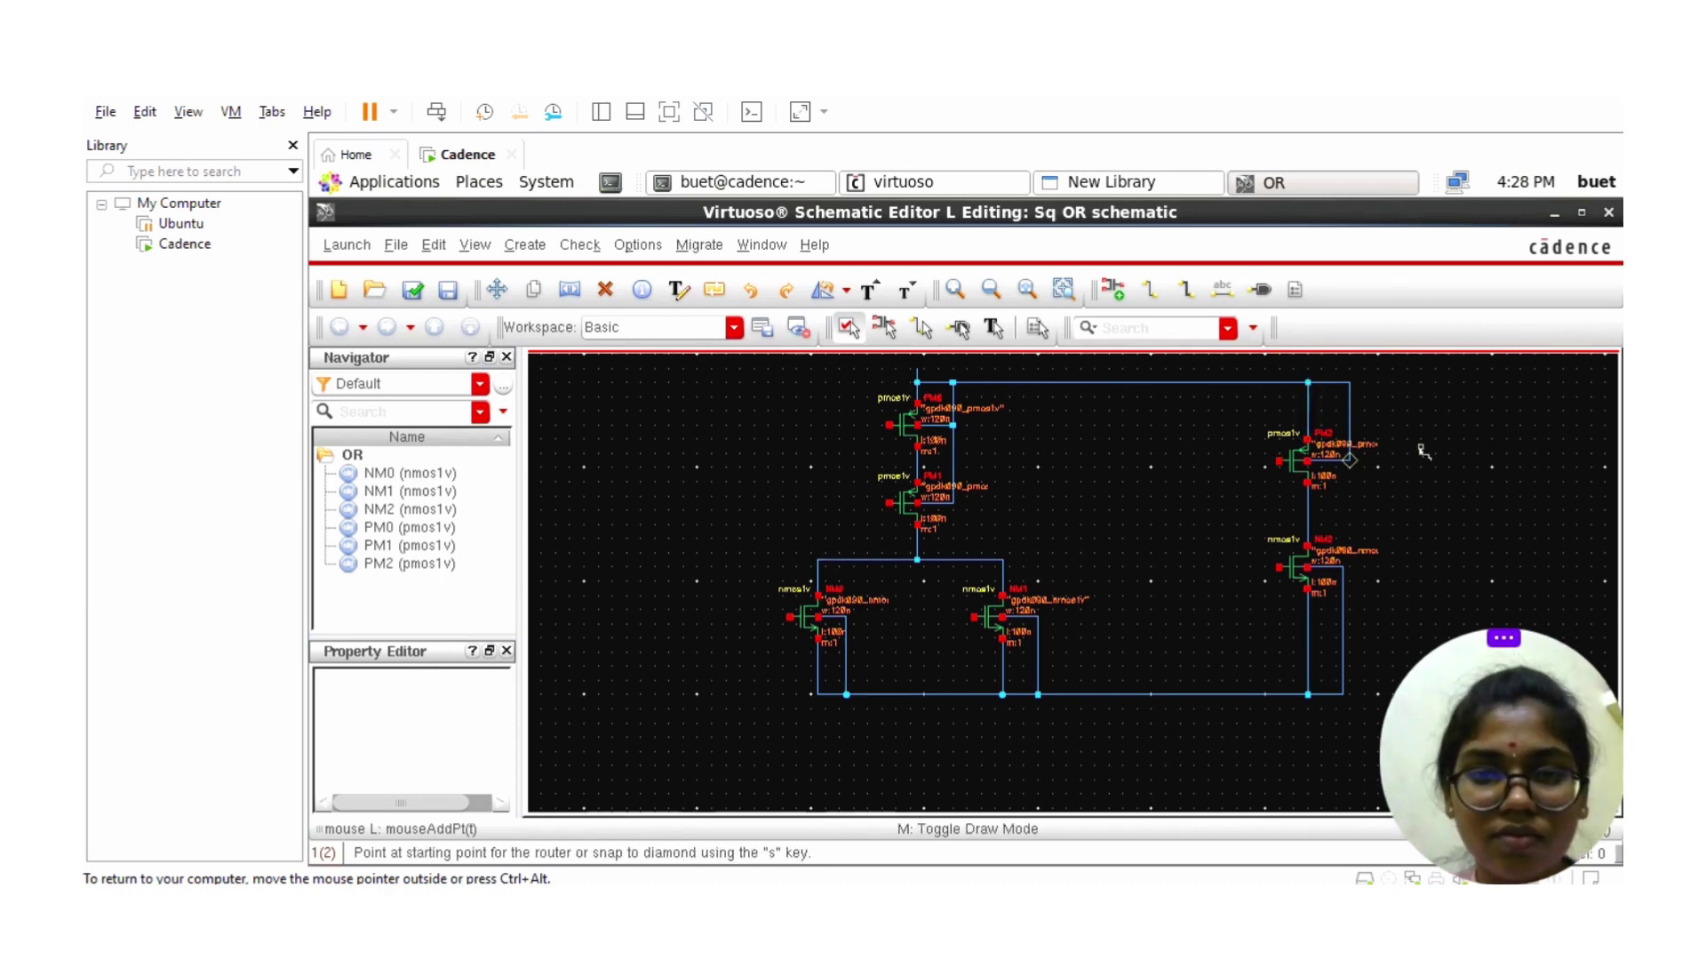
{"action": "left_click", "coordinate": [1116, 291]}
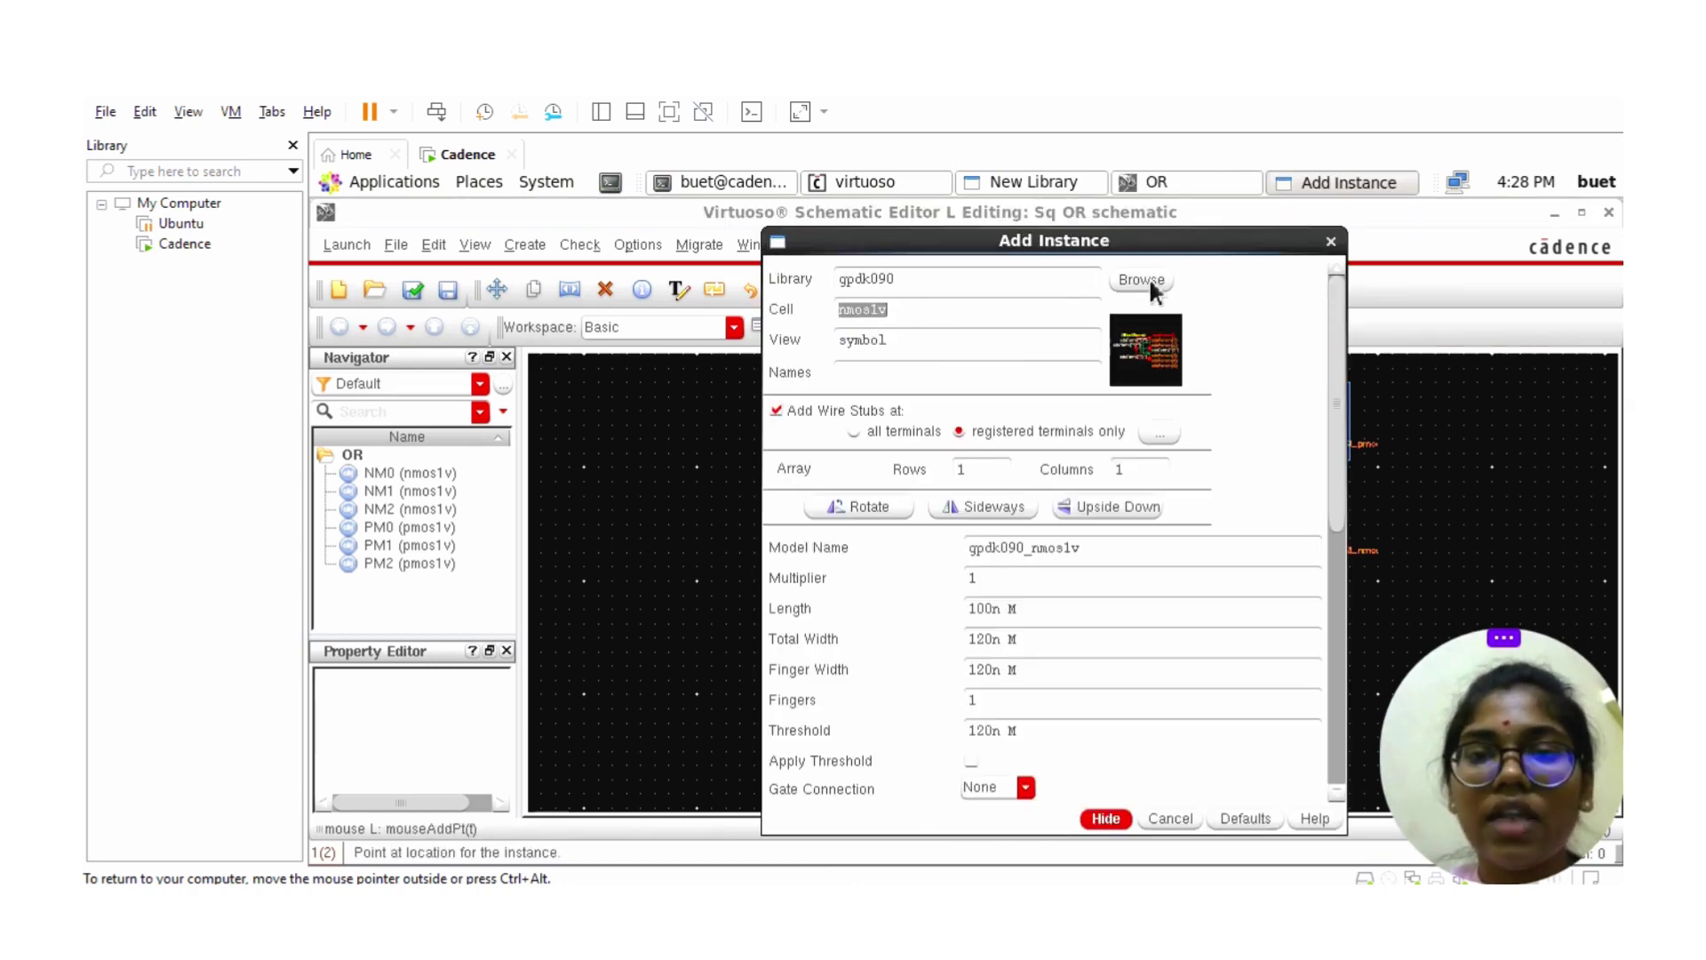
- Place an analogLib gnd symbol on the bottom wire
{"action": "left_click", "coordinate": [1142, 279]}
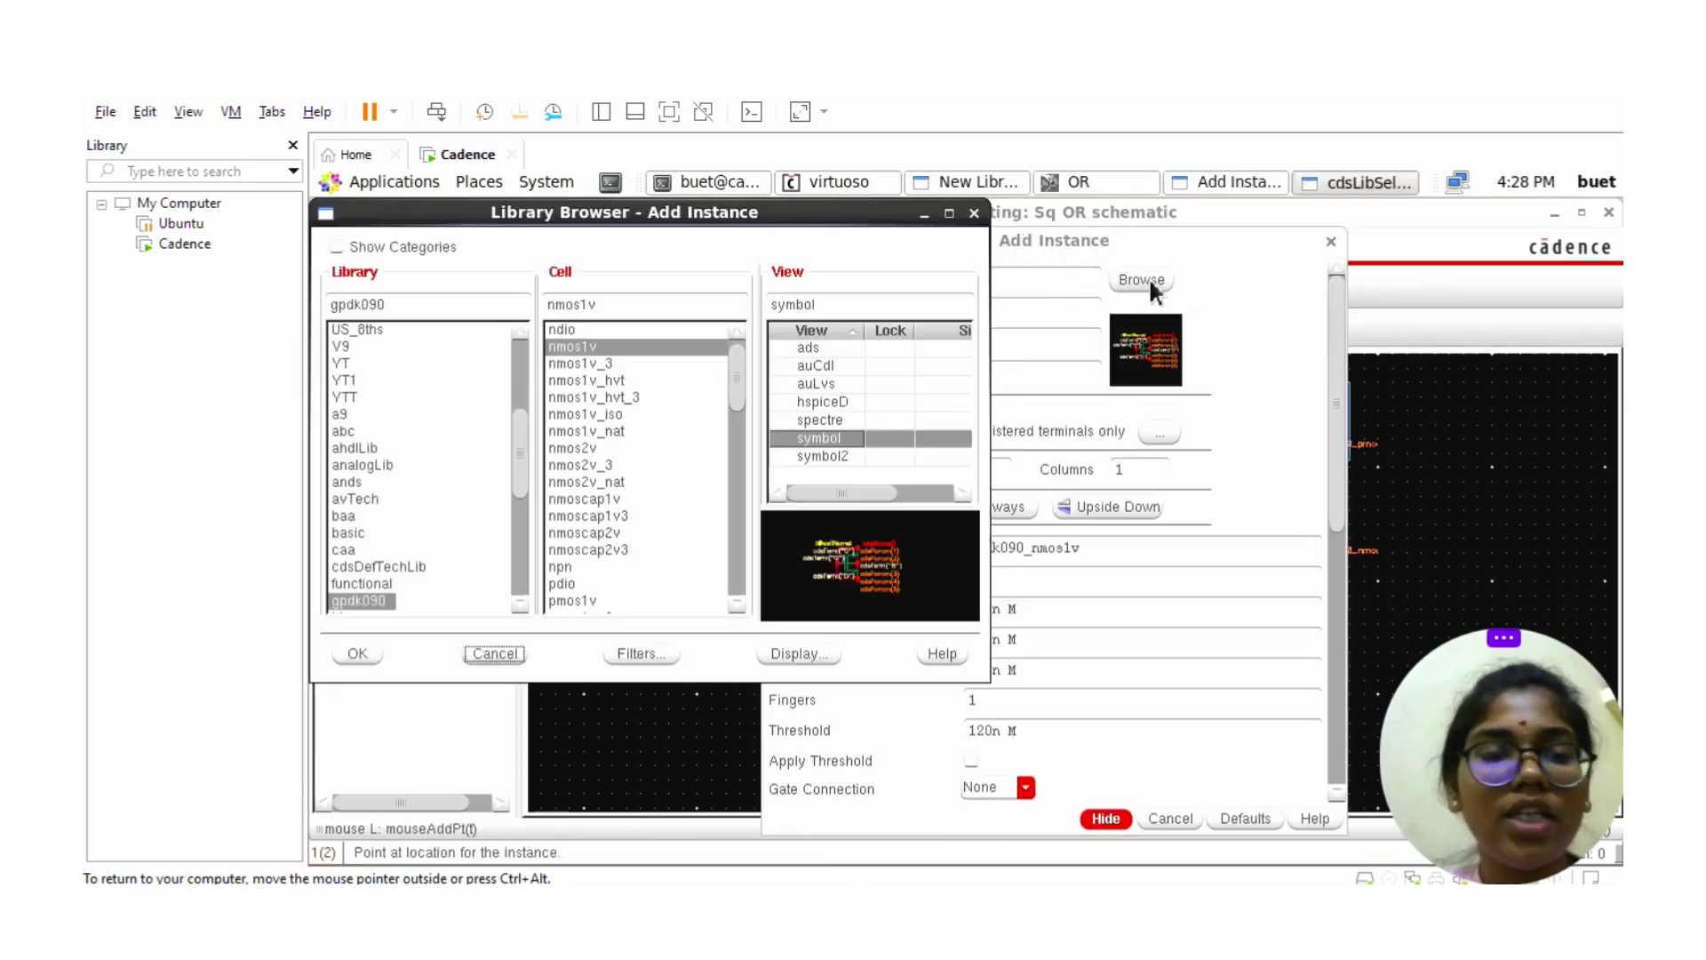
{"action": "left_click", "coordinate": [390, 465]}
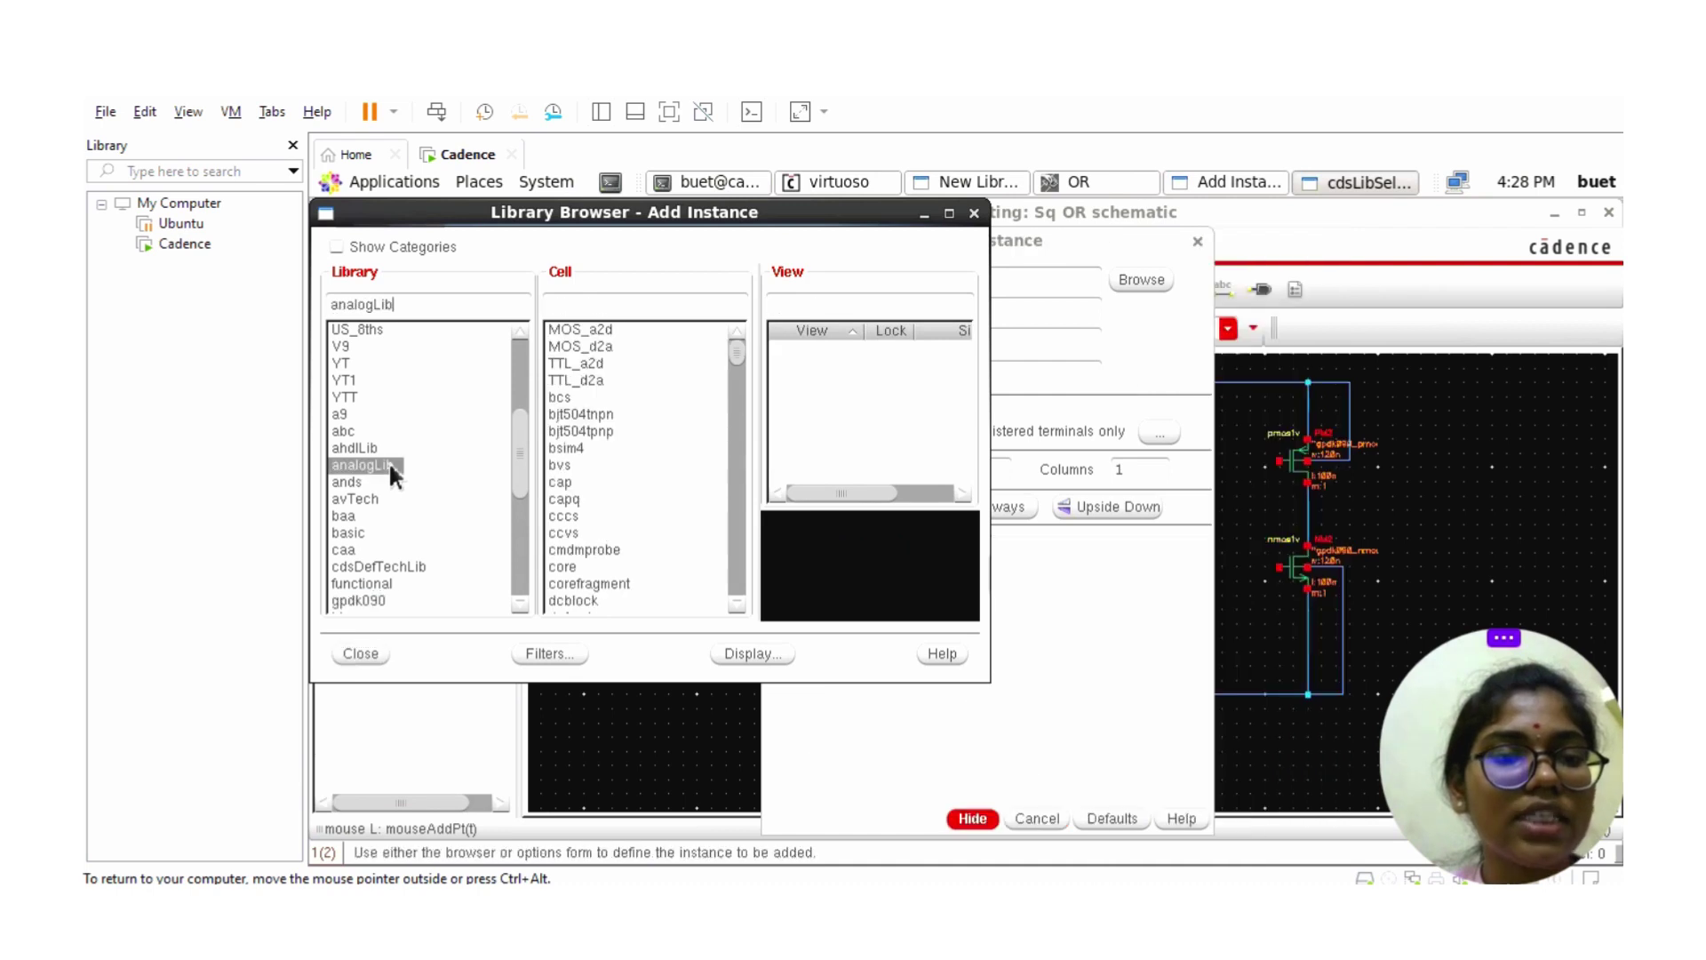
{"action": "left_click", "coordinate": [636, 305]}
{"action": "type", "text": "gb"}
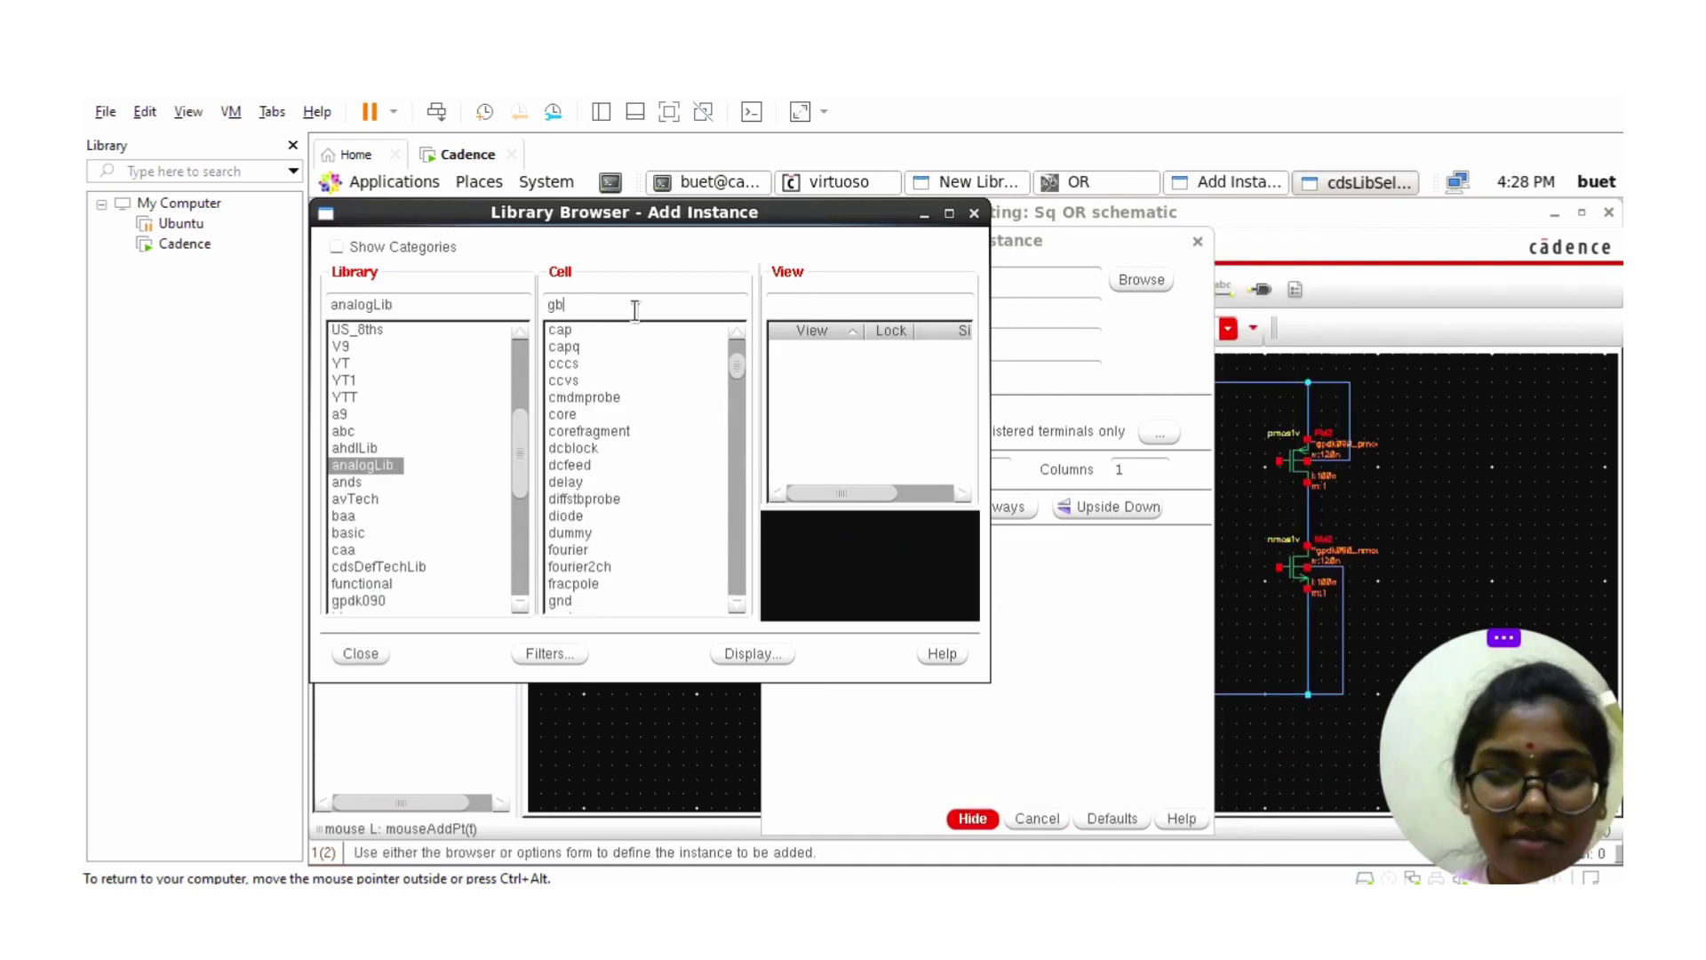
{"action": "key", "text": "BackSpace"}
{"action": "type", "text": "nd"}
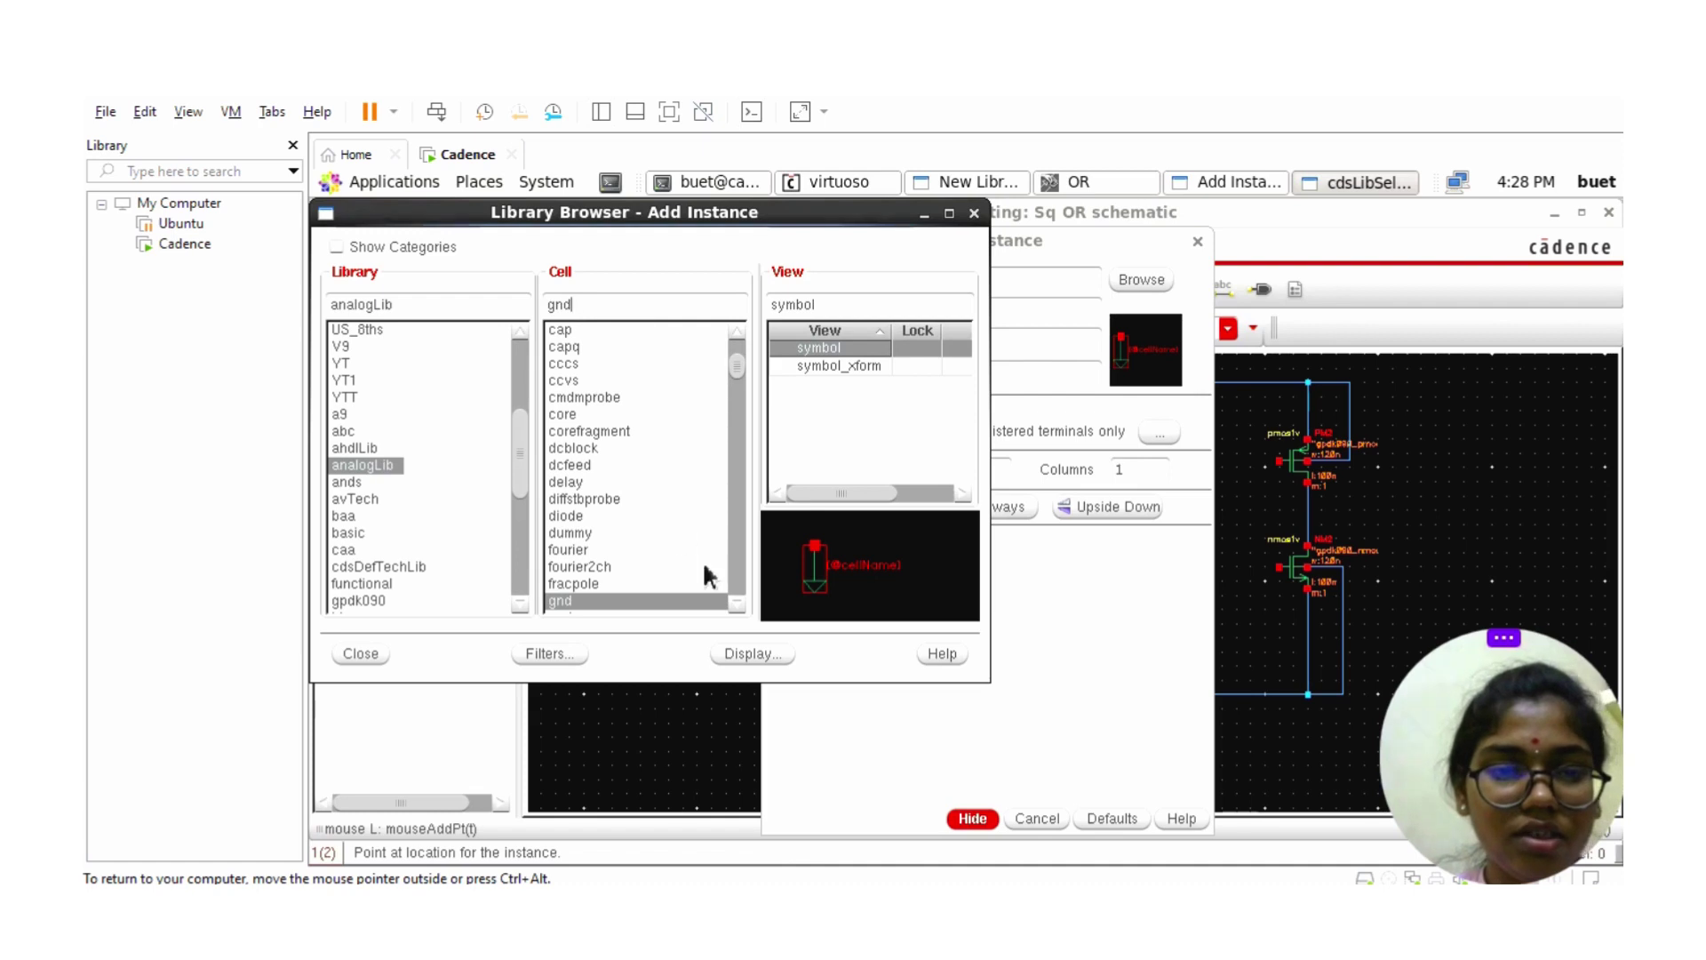
{"action": "left_click", "coordinate": [360, 653]}
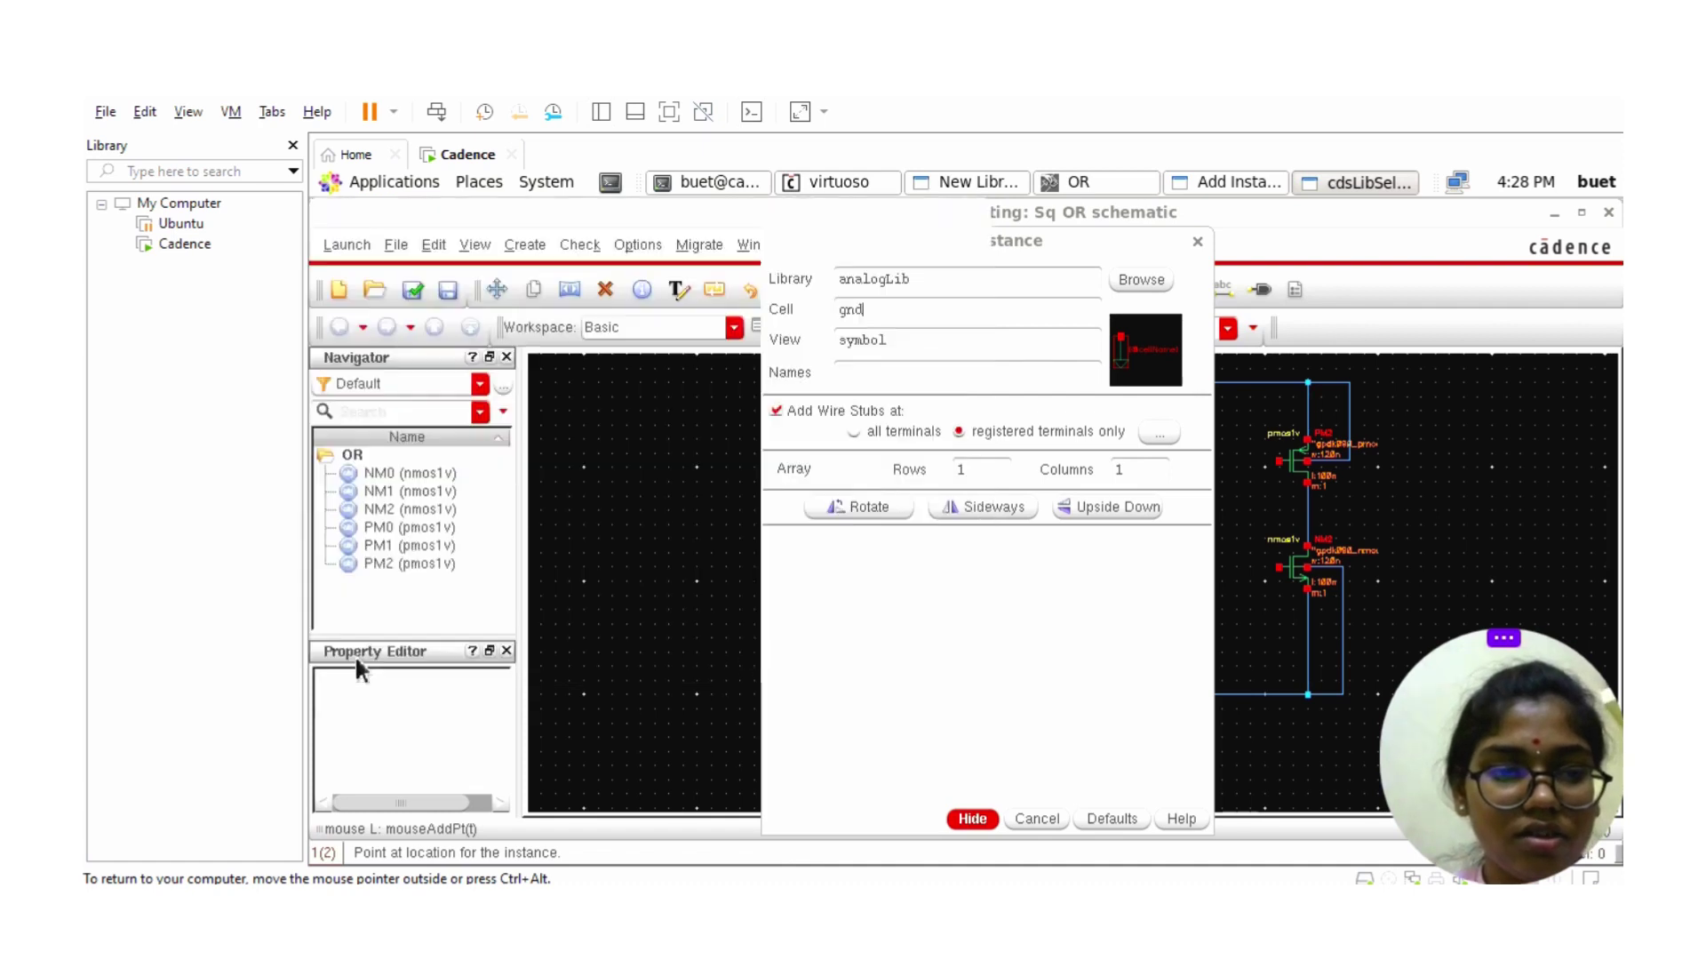
{"action": "left_click", "coordinate": [974, 821]}
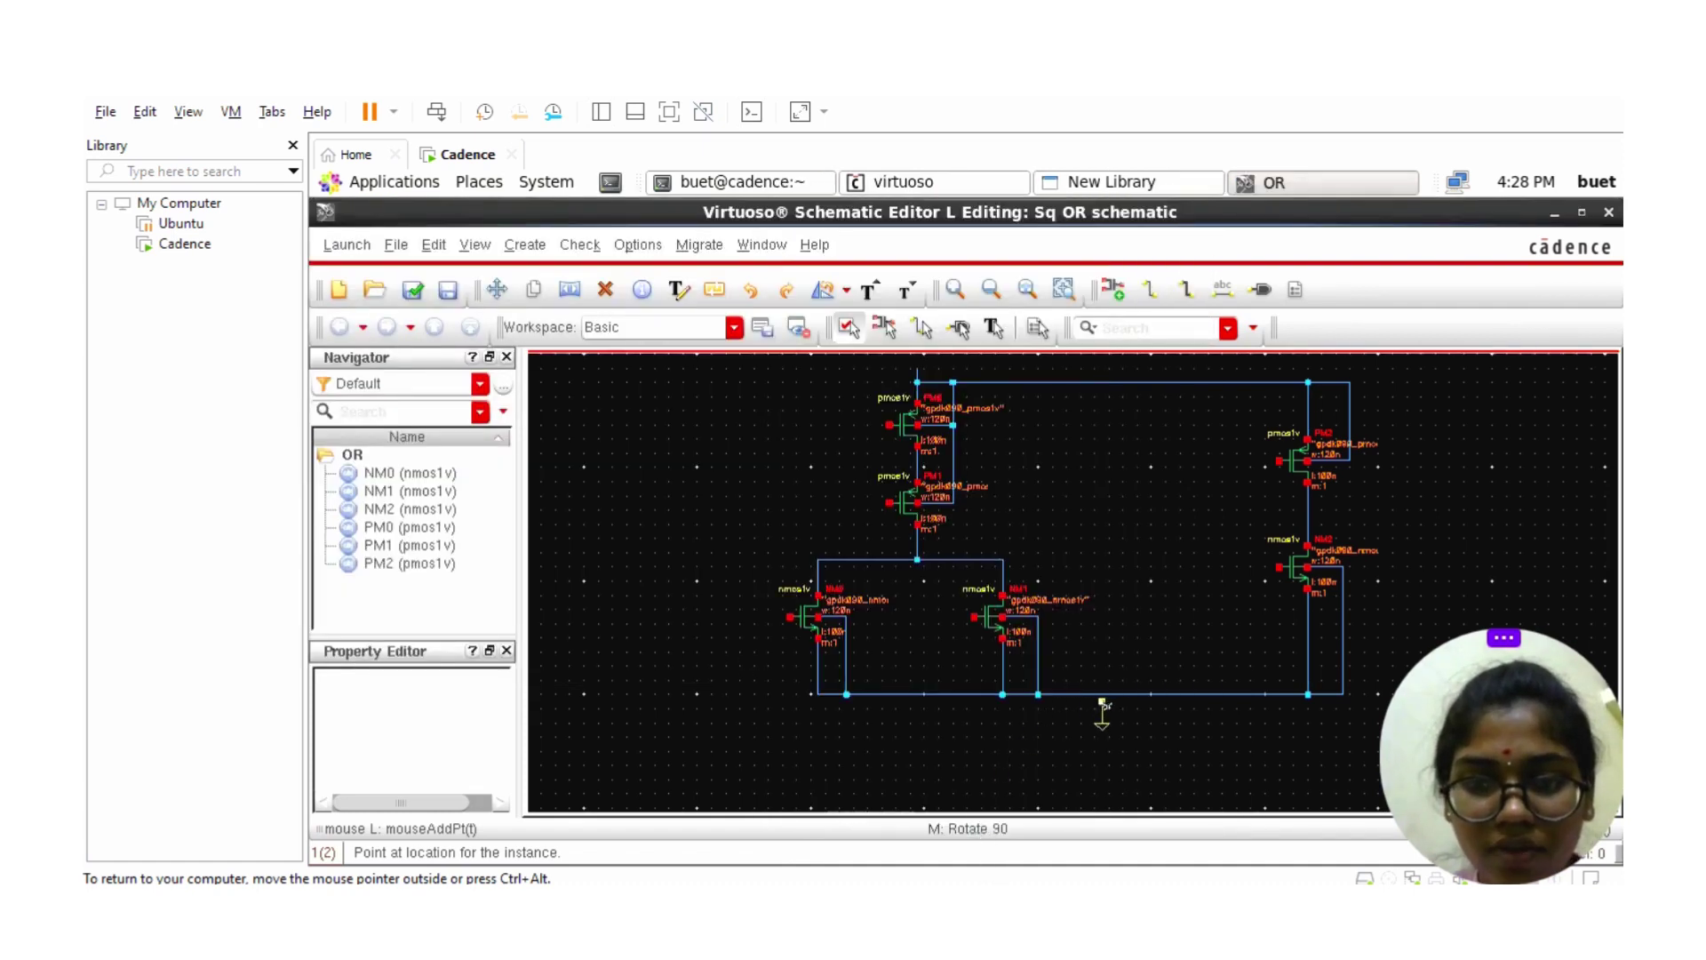
{"action": "left_click", "coordinate": [1102, 695]}
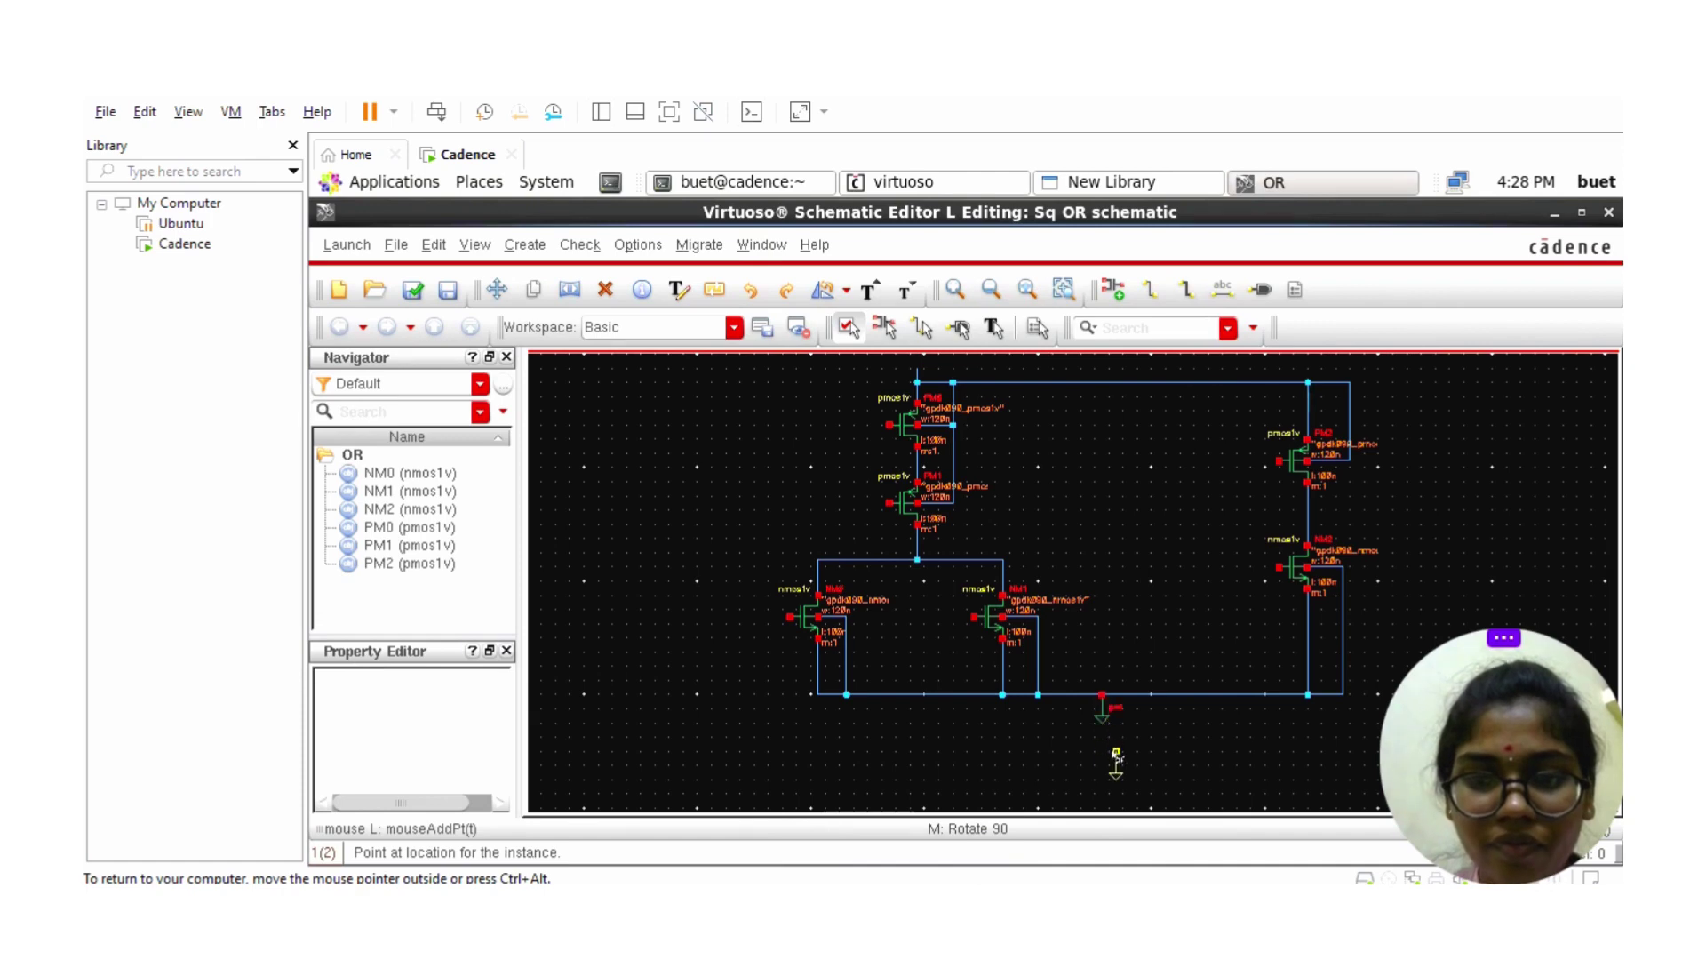
{"action": "key", "text": "Escape"}
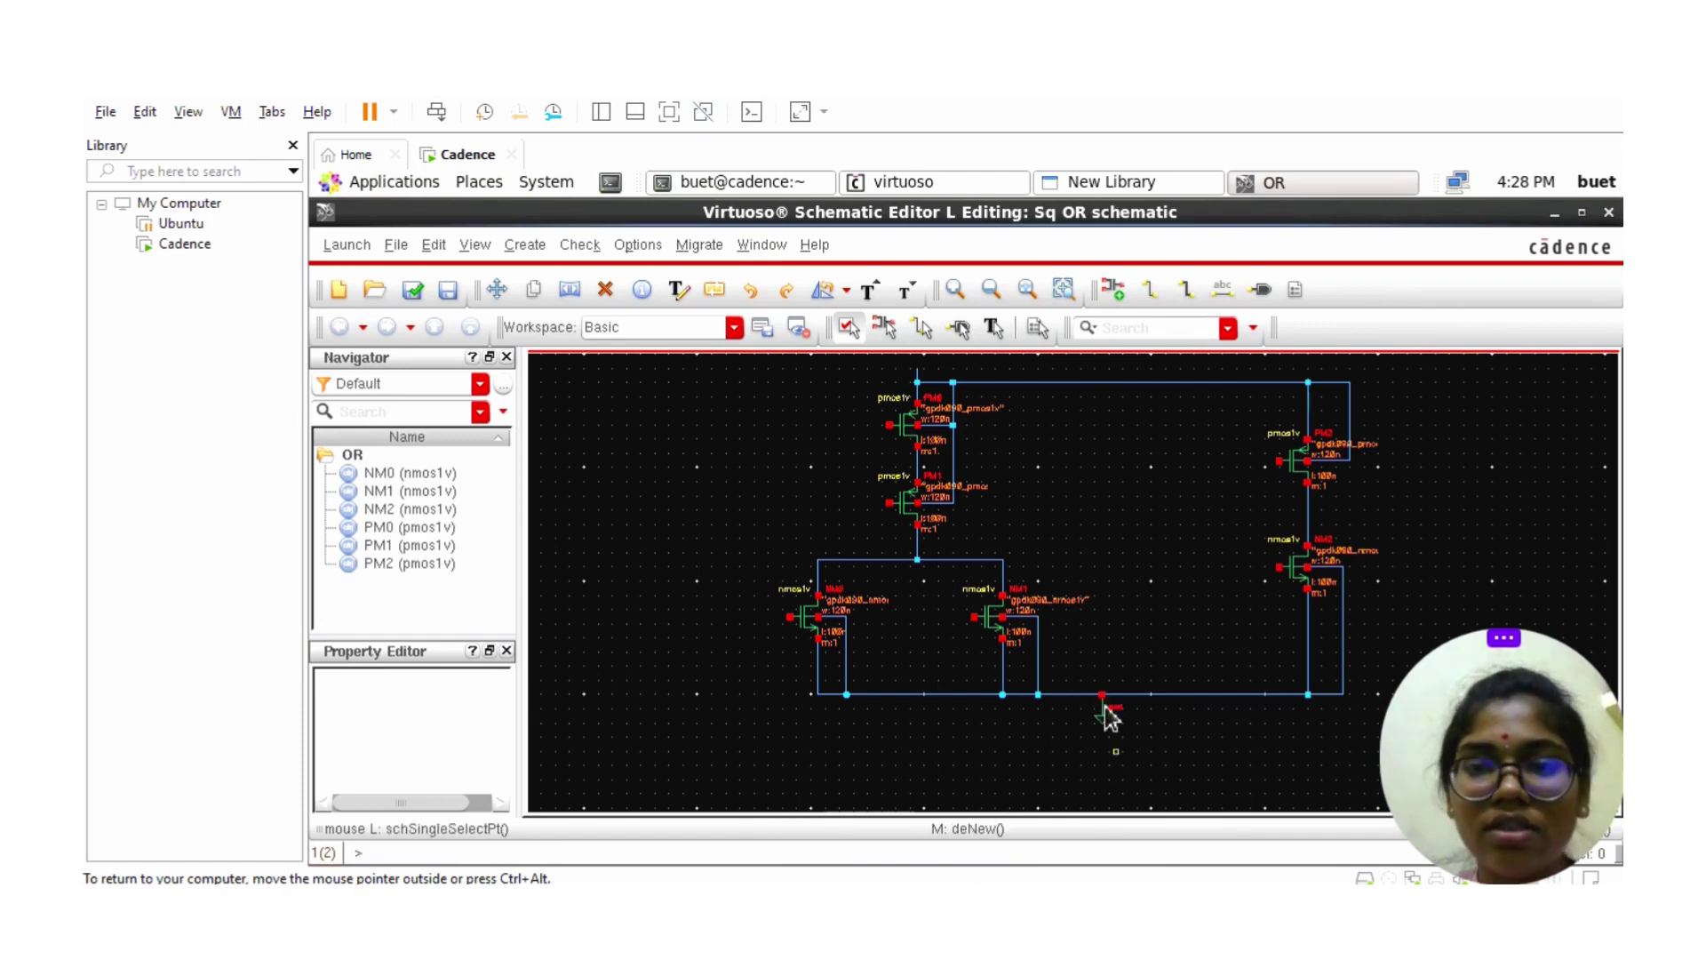
- Place an analogLib vdd symbol atop the PMOS stack at PM0
{"action": "left_click", "coordinate": [1113, 292]}
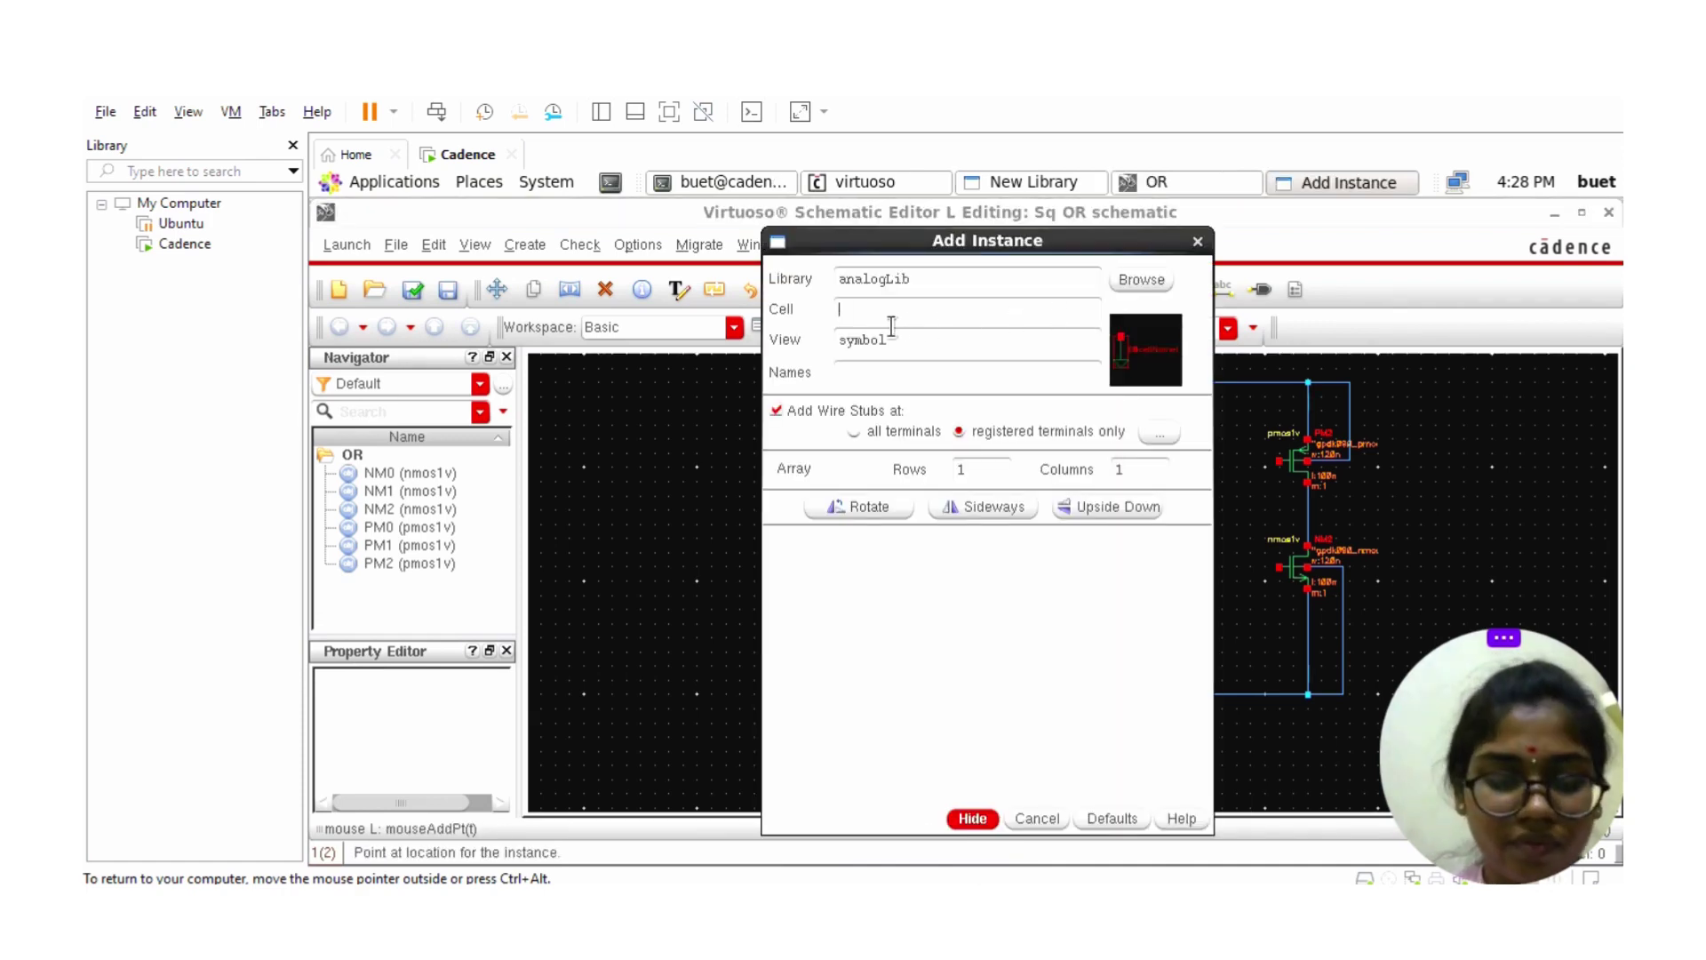
{"action": "left_click", "coordinate": [978, 821]}
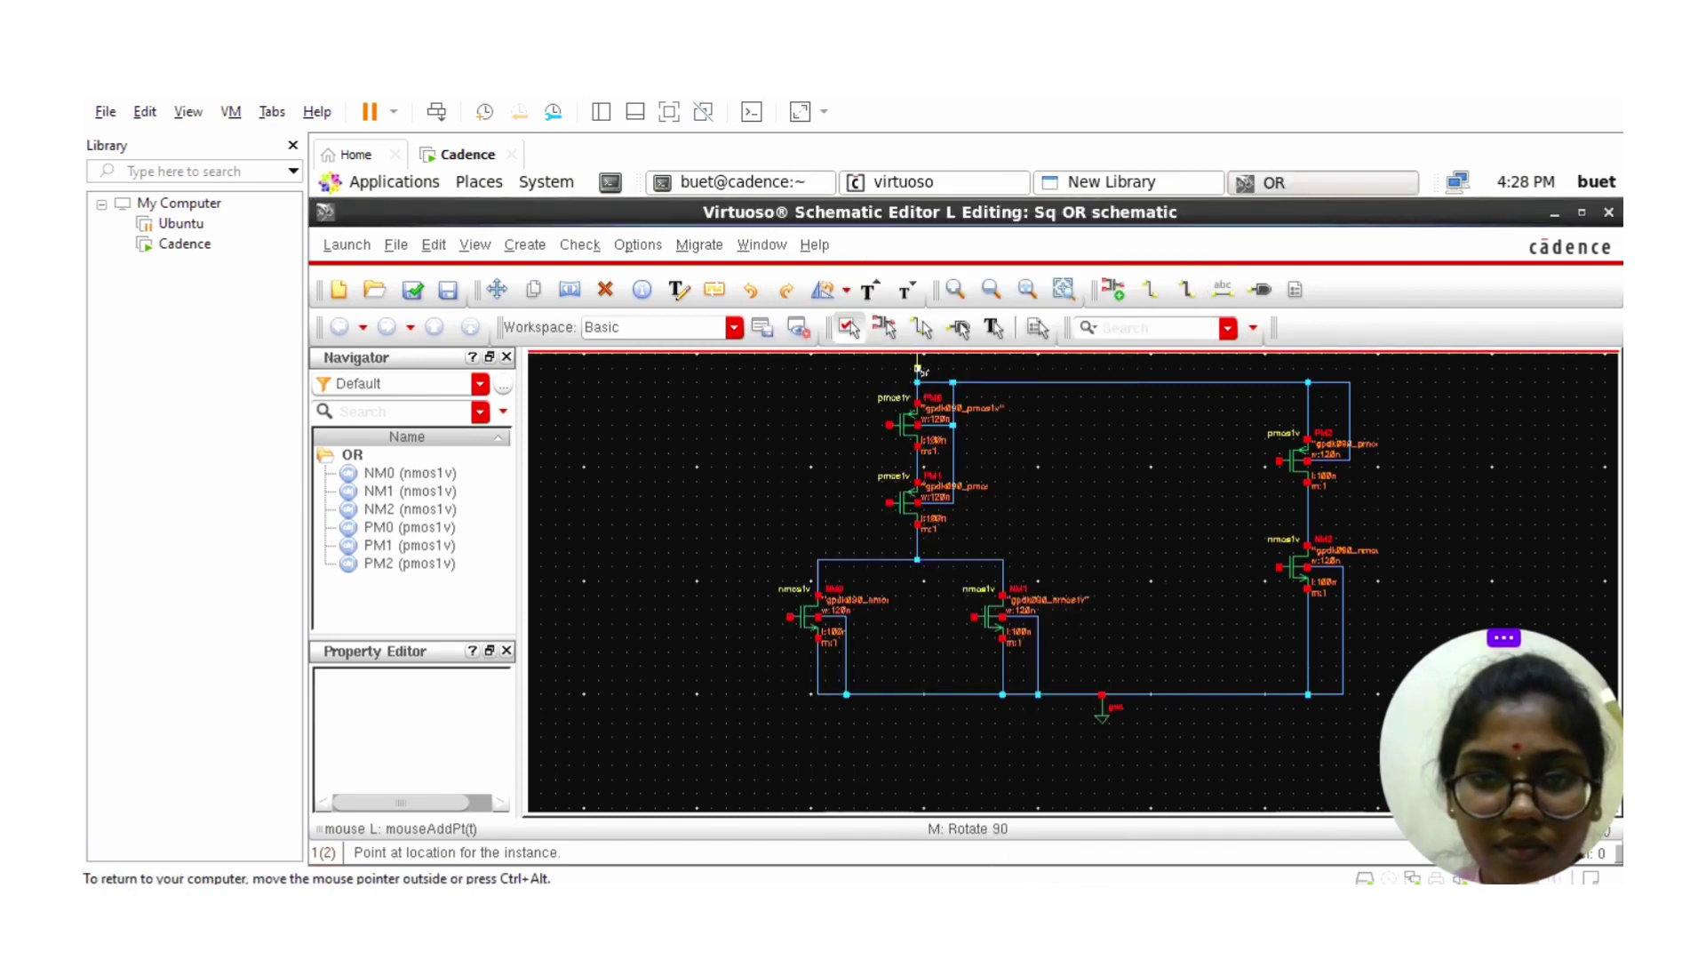
{"action": "left_click", "coordinate": [916, 366]}
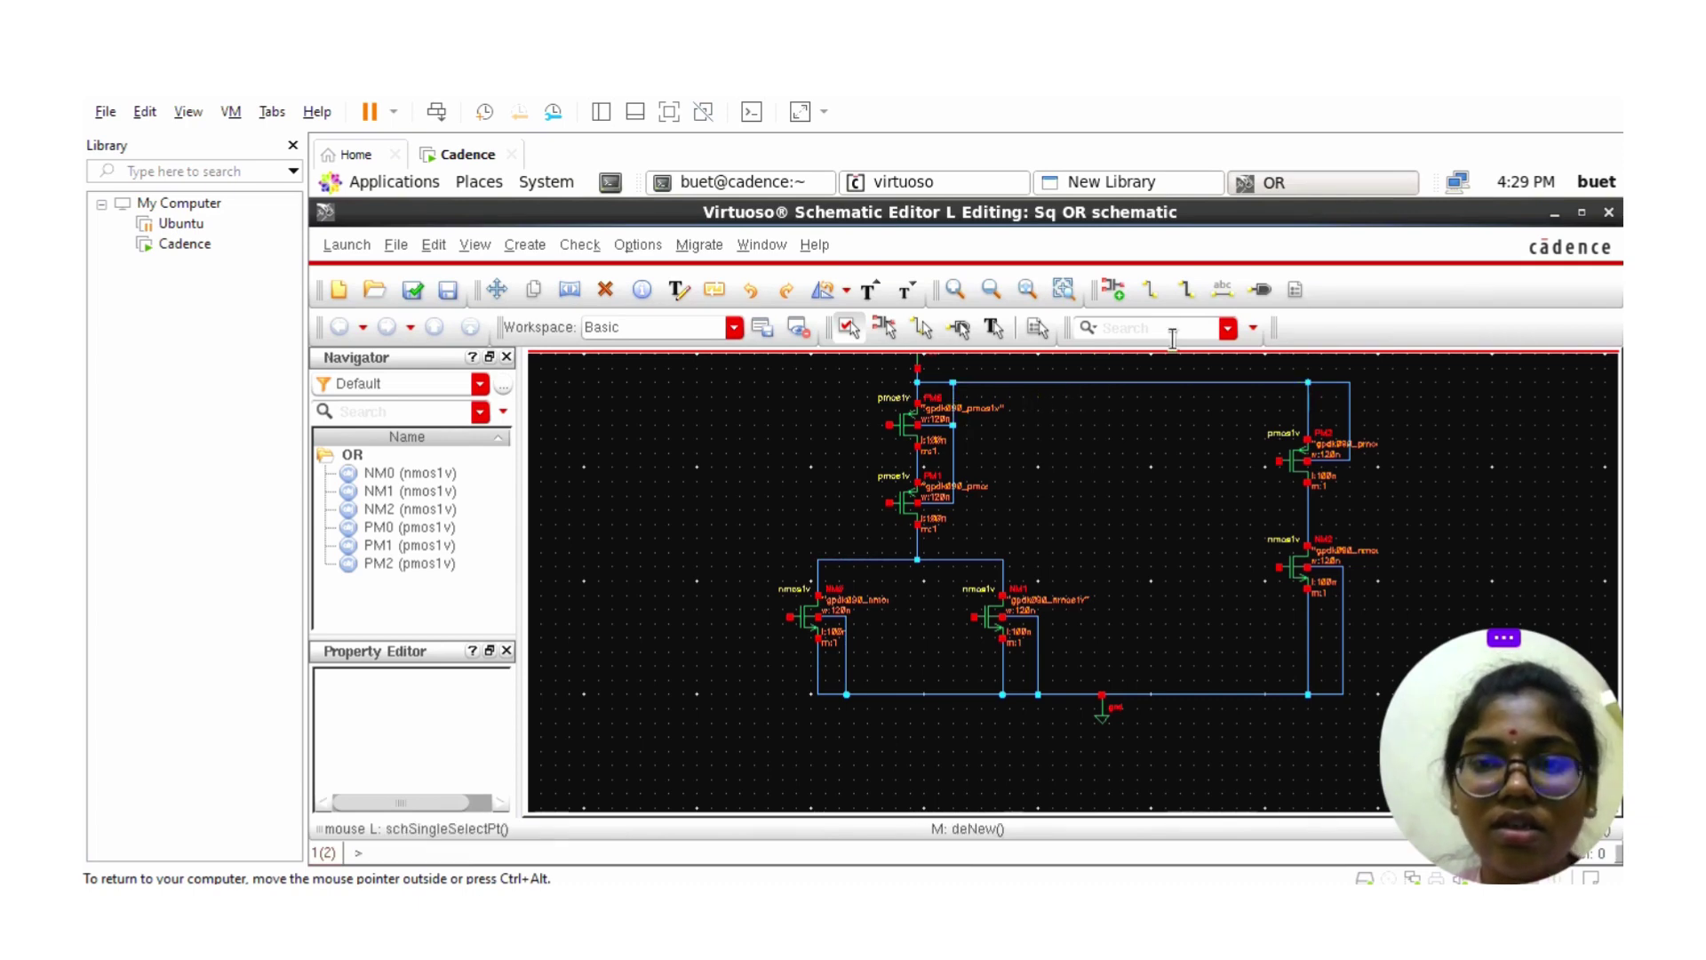
- Draw input wires running left from the PM0 and PM1 gates
{"action": "left_click", "coordinate": [1151, 302]}
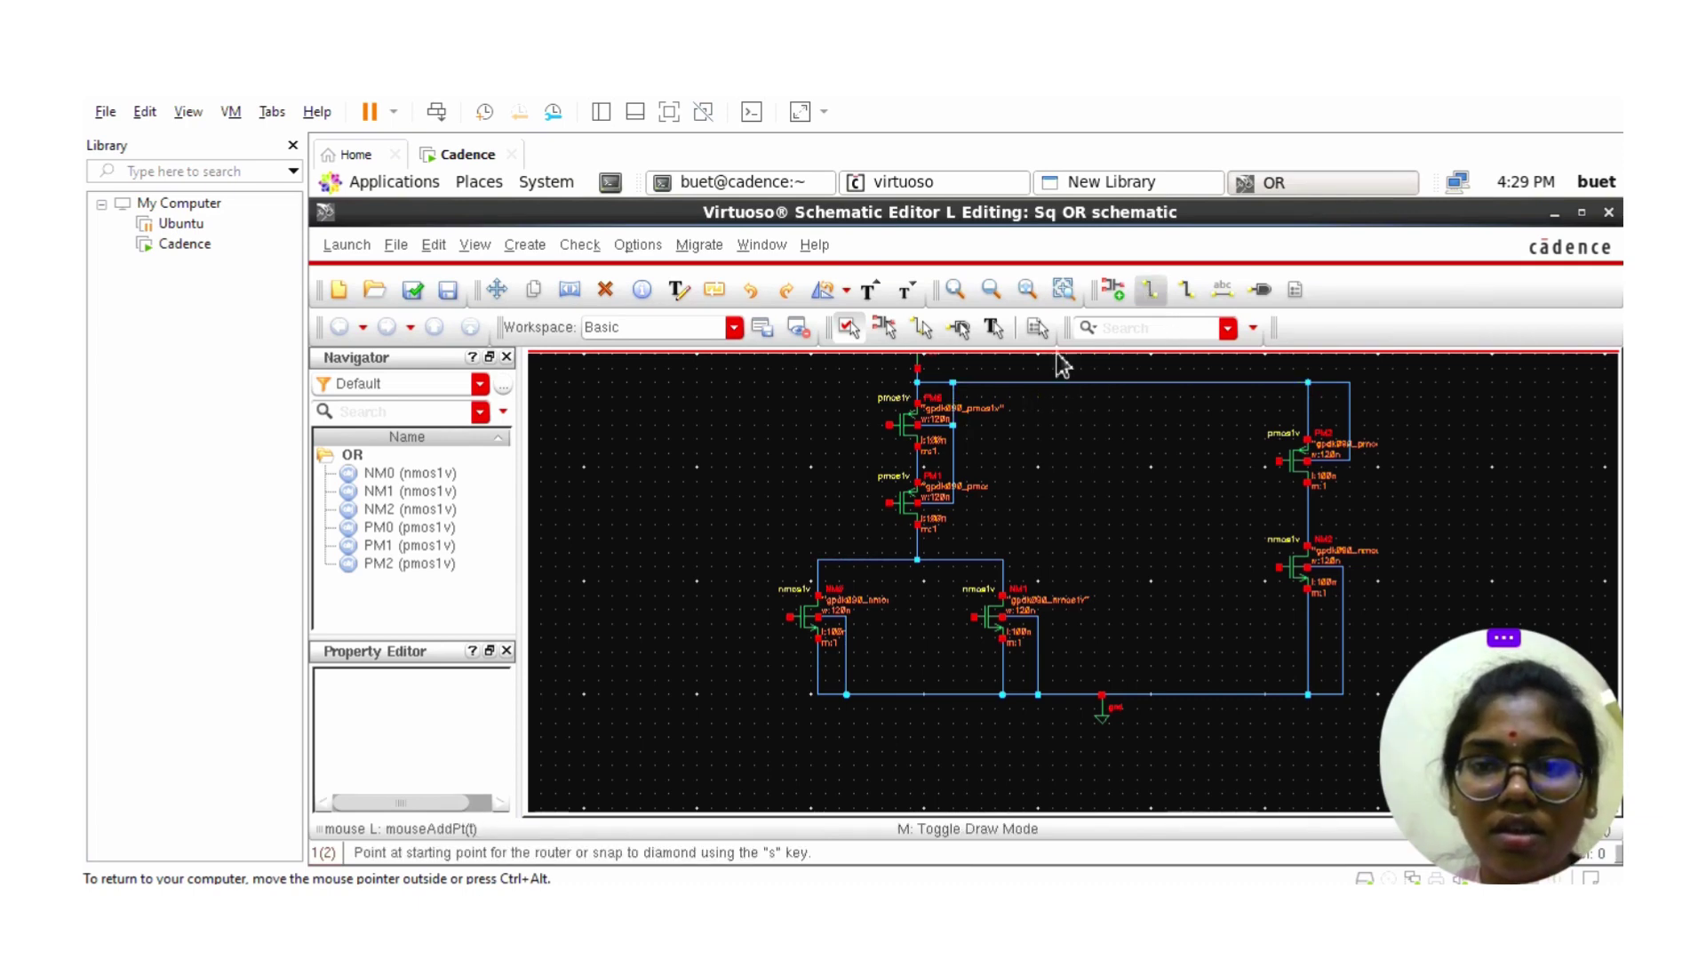
{"action": "left_click", "coordinate": [888, 425]}
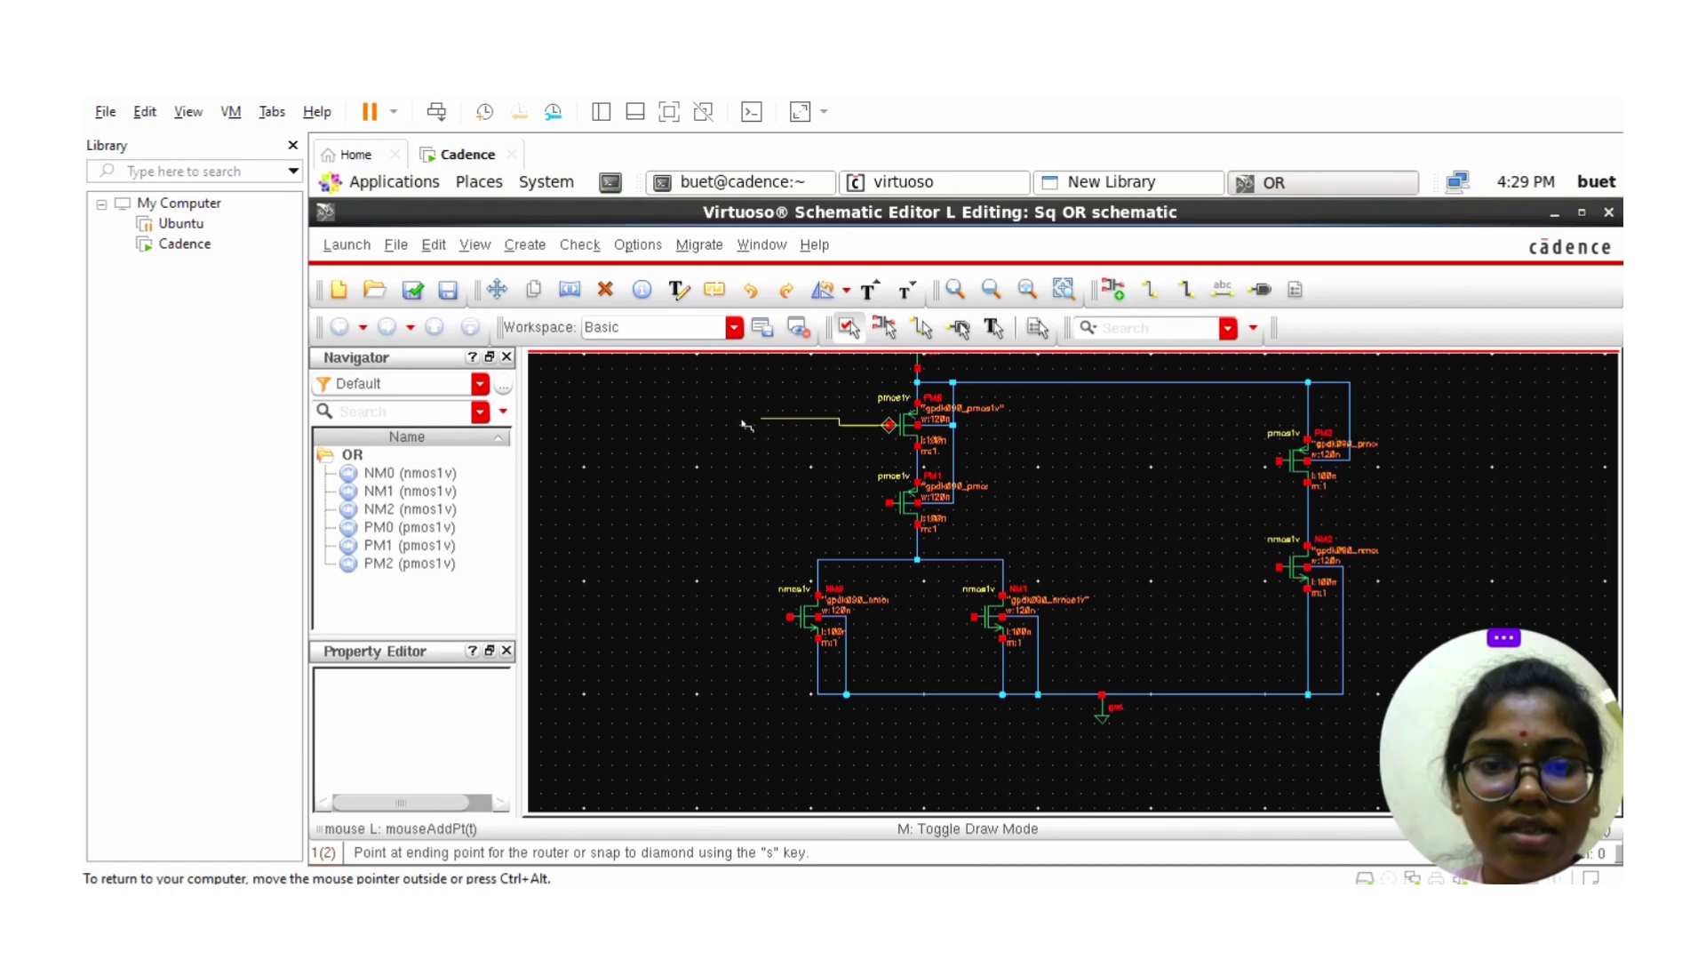
{"action": "left_click", "coordinate": [577, 425]}
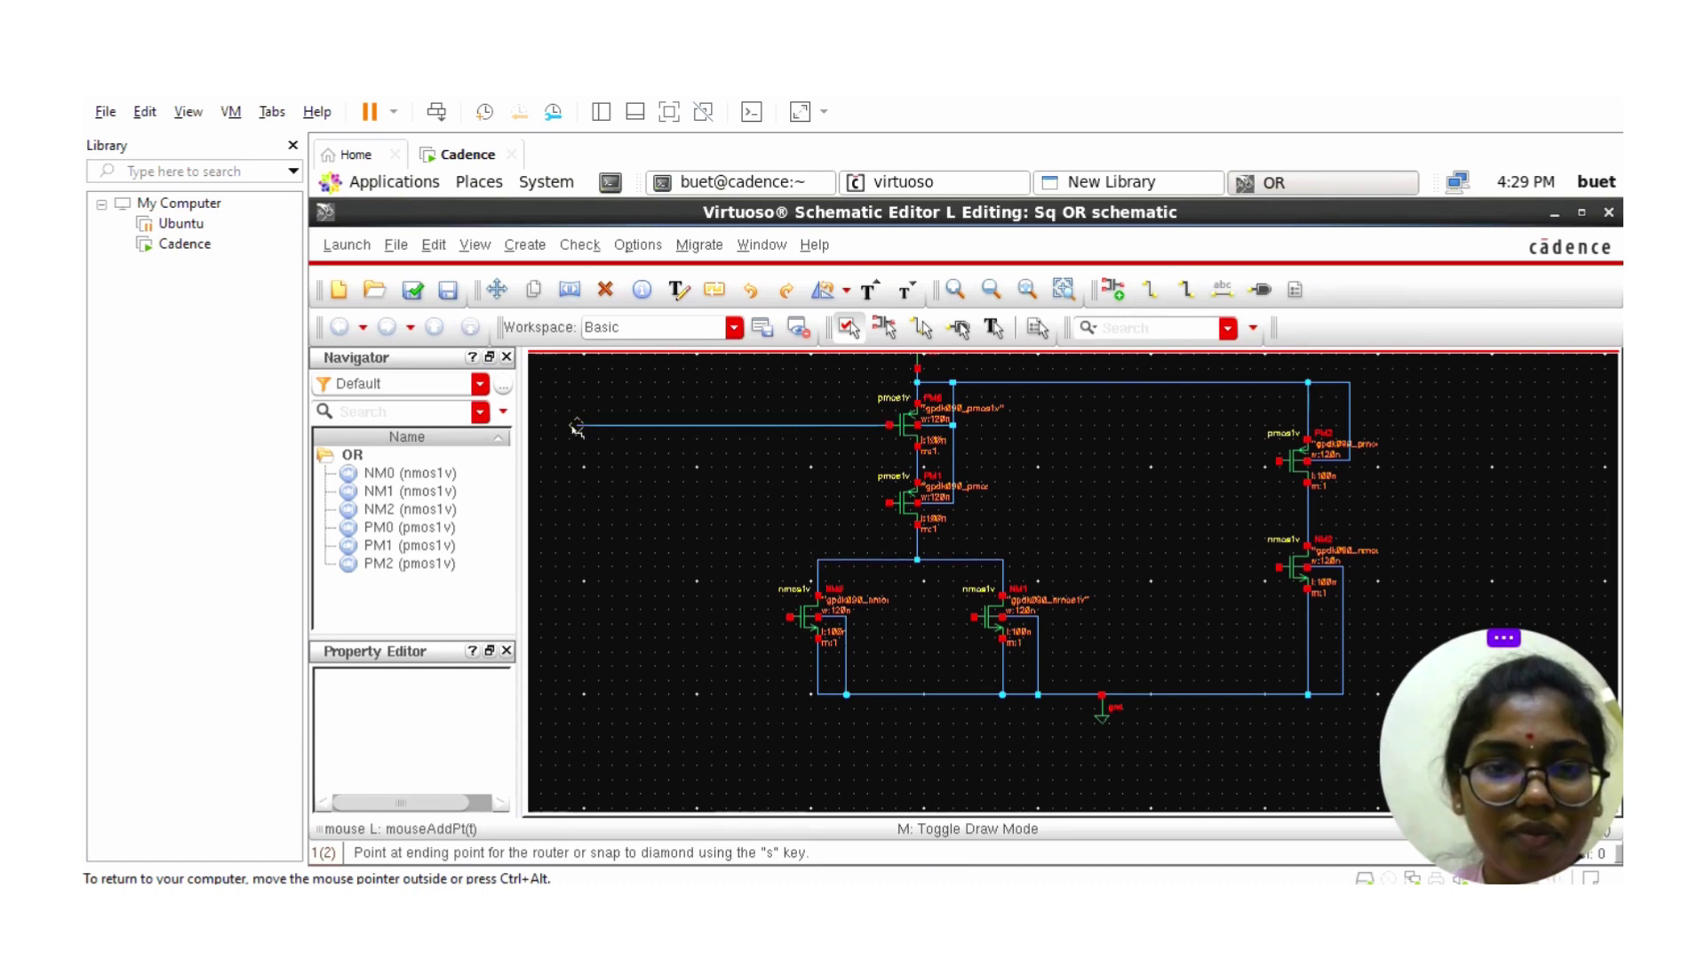
{"action": "key", "text": "Escape"}
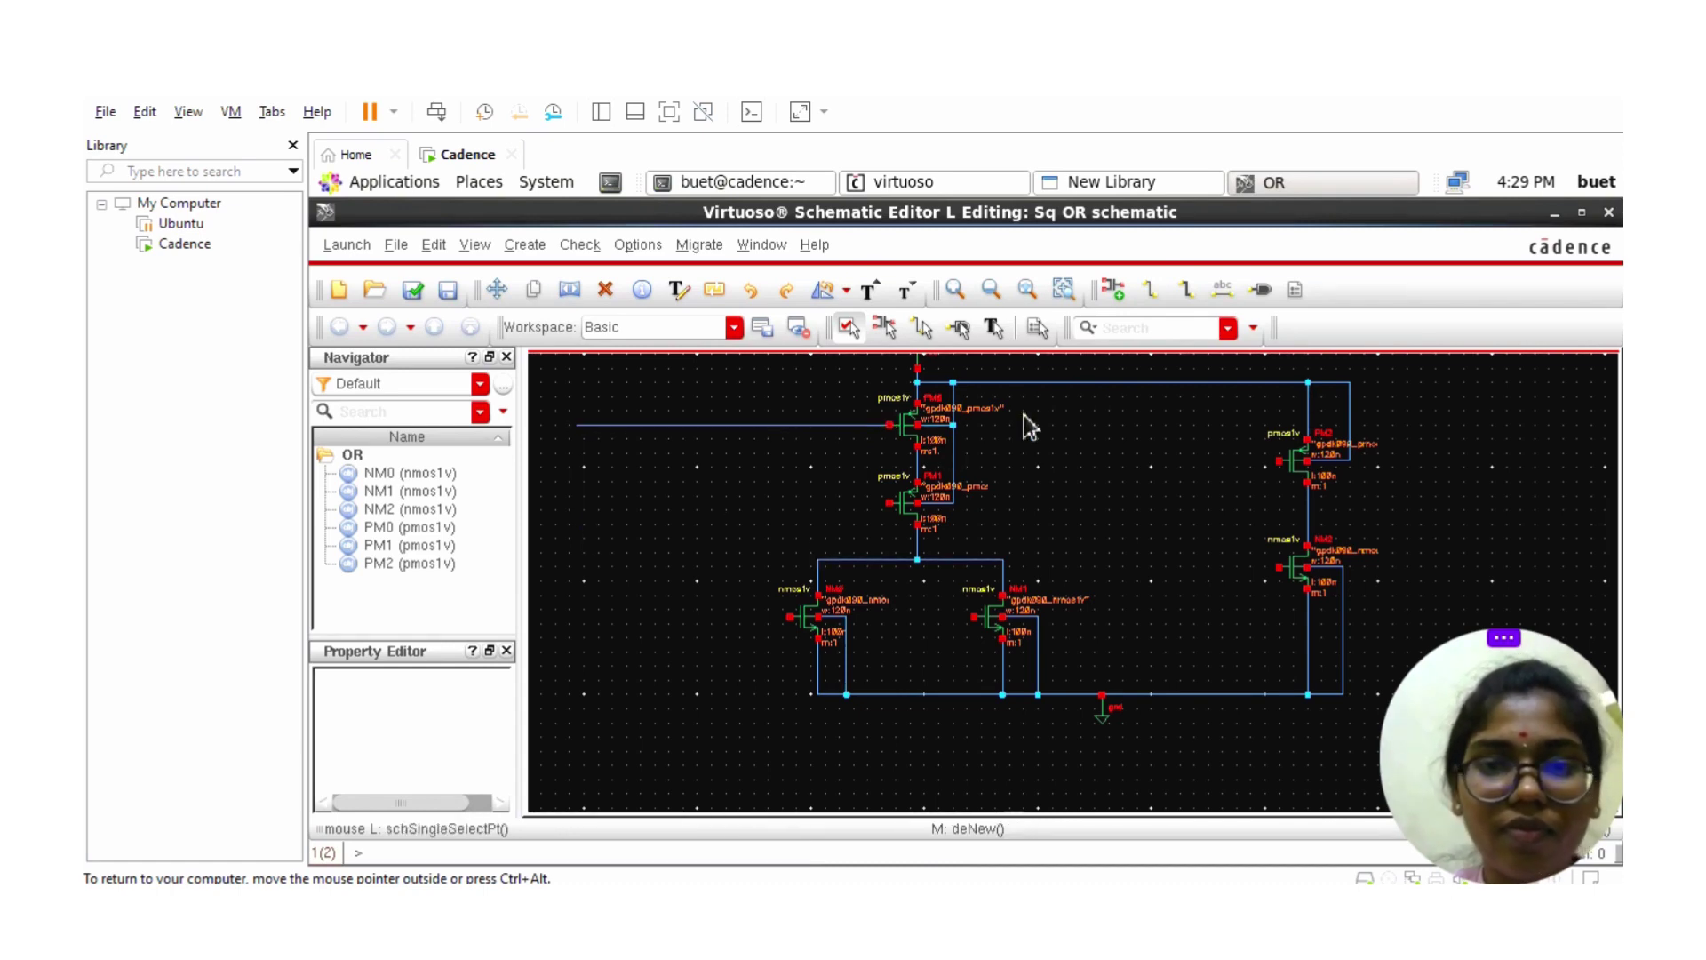
{"action": "left_click", "coordinate": [1151, 292]}
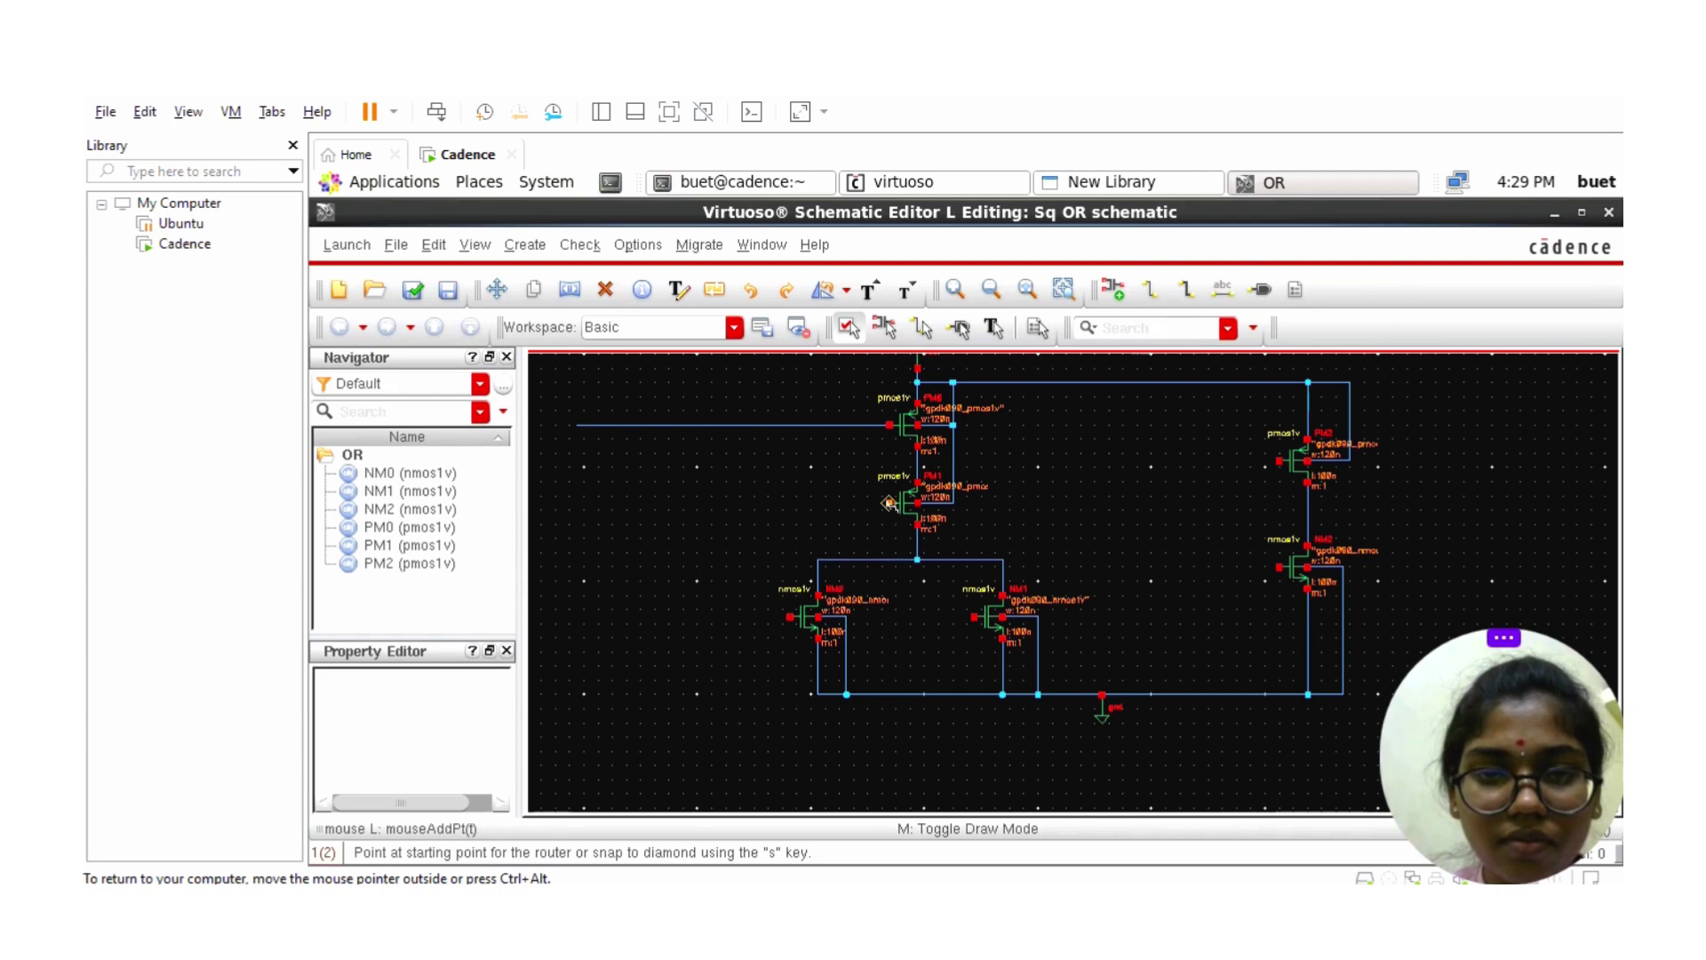
{"action": "left_click", "coordinate": [688, 491]}
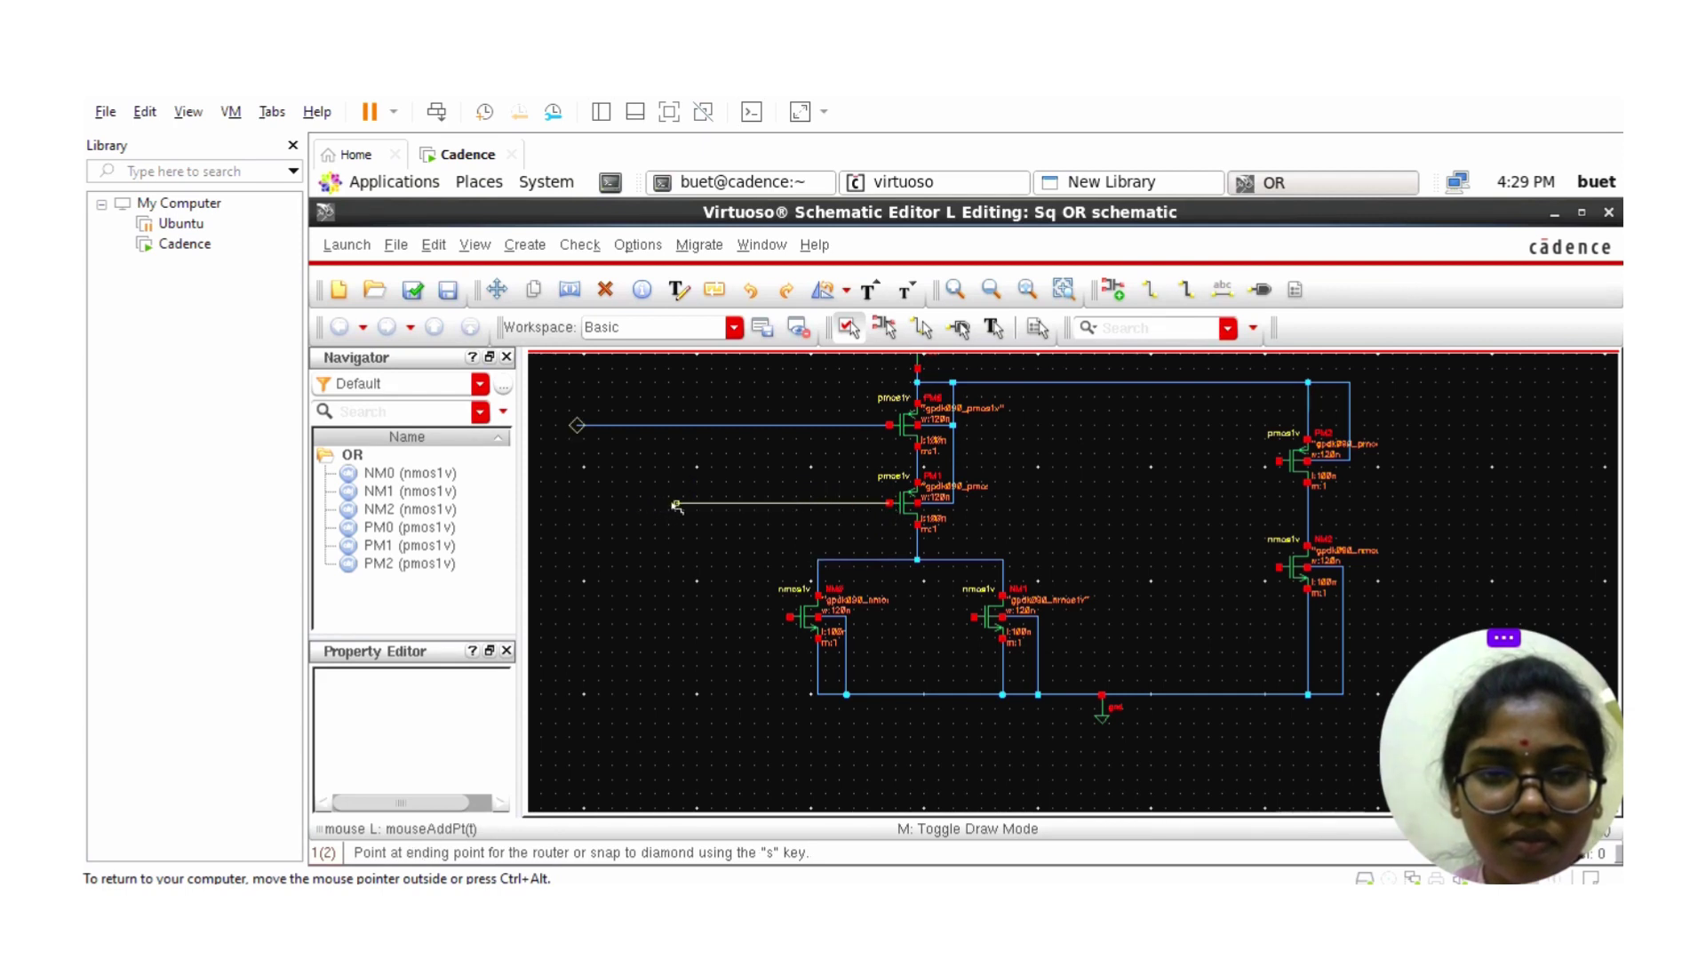
{"action": "double_click", "coordinate": [676, 505]}
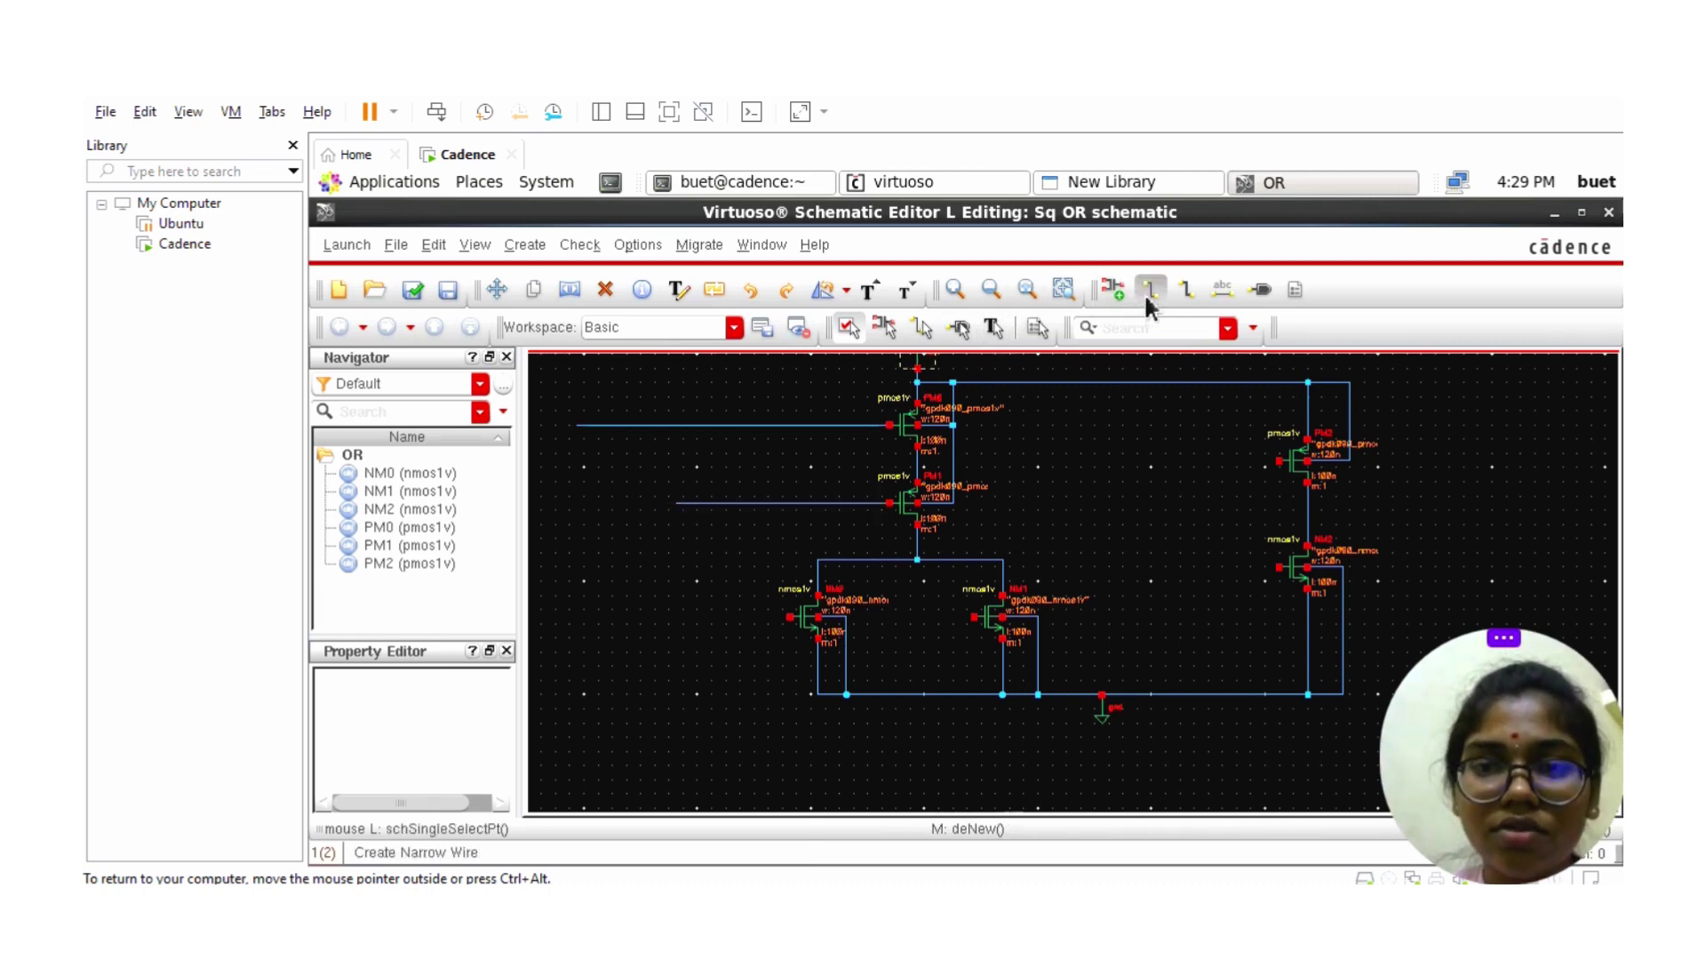
- Connect NM0's gate to PM0's input line and NM1's gate to PM1's input line
{"action": "left_click", "coordinate": [790, 617]}
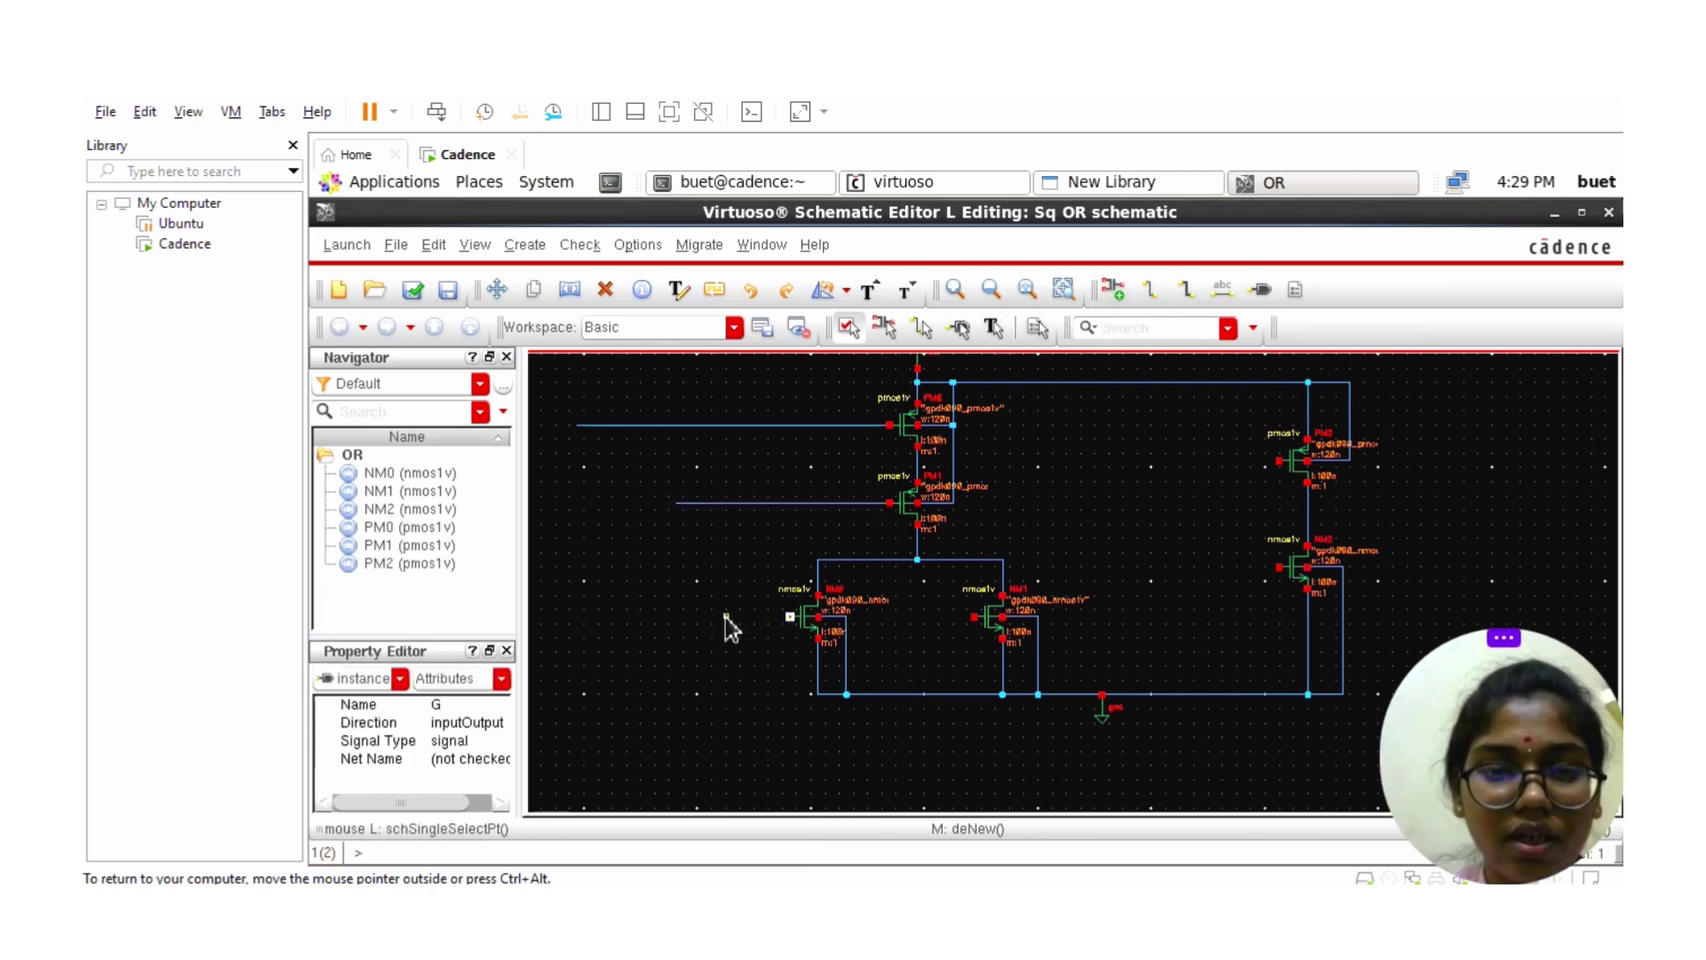
{"action": "left_click", "coordinate": [1153, 292]}
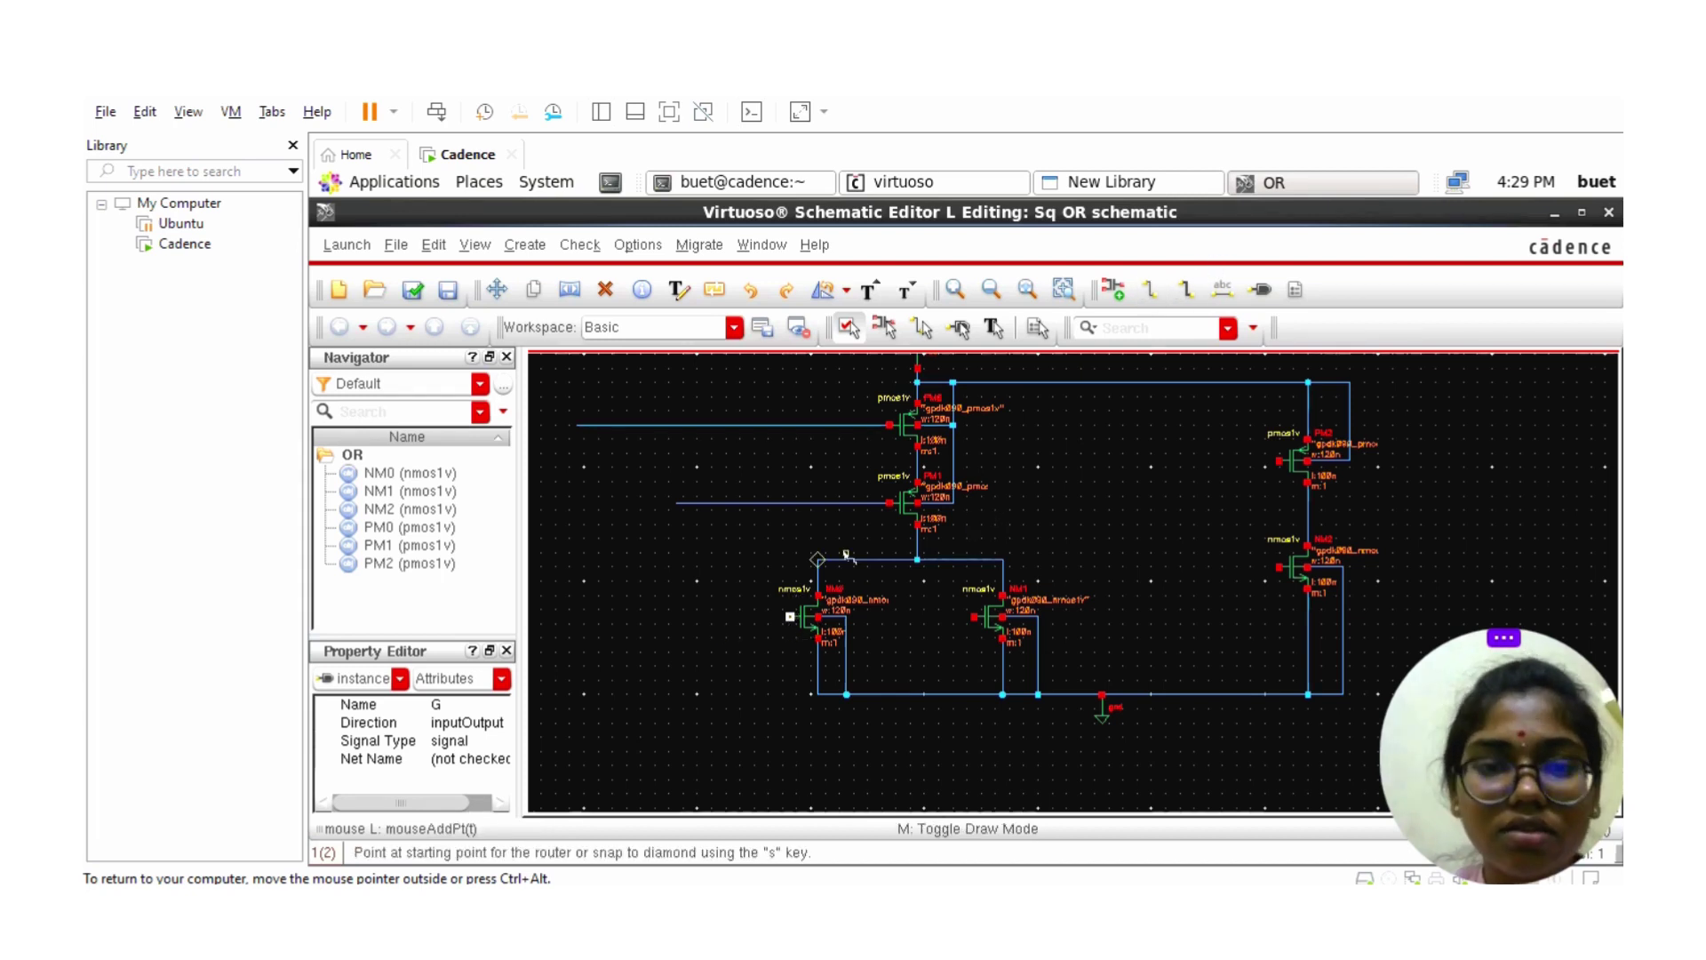
{"action": "left_click", "coordinate": [790, 616]}
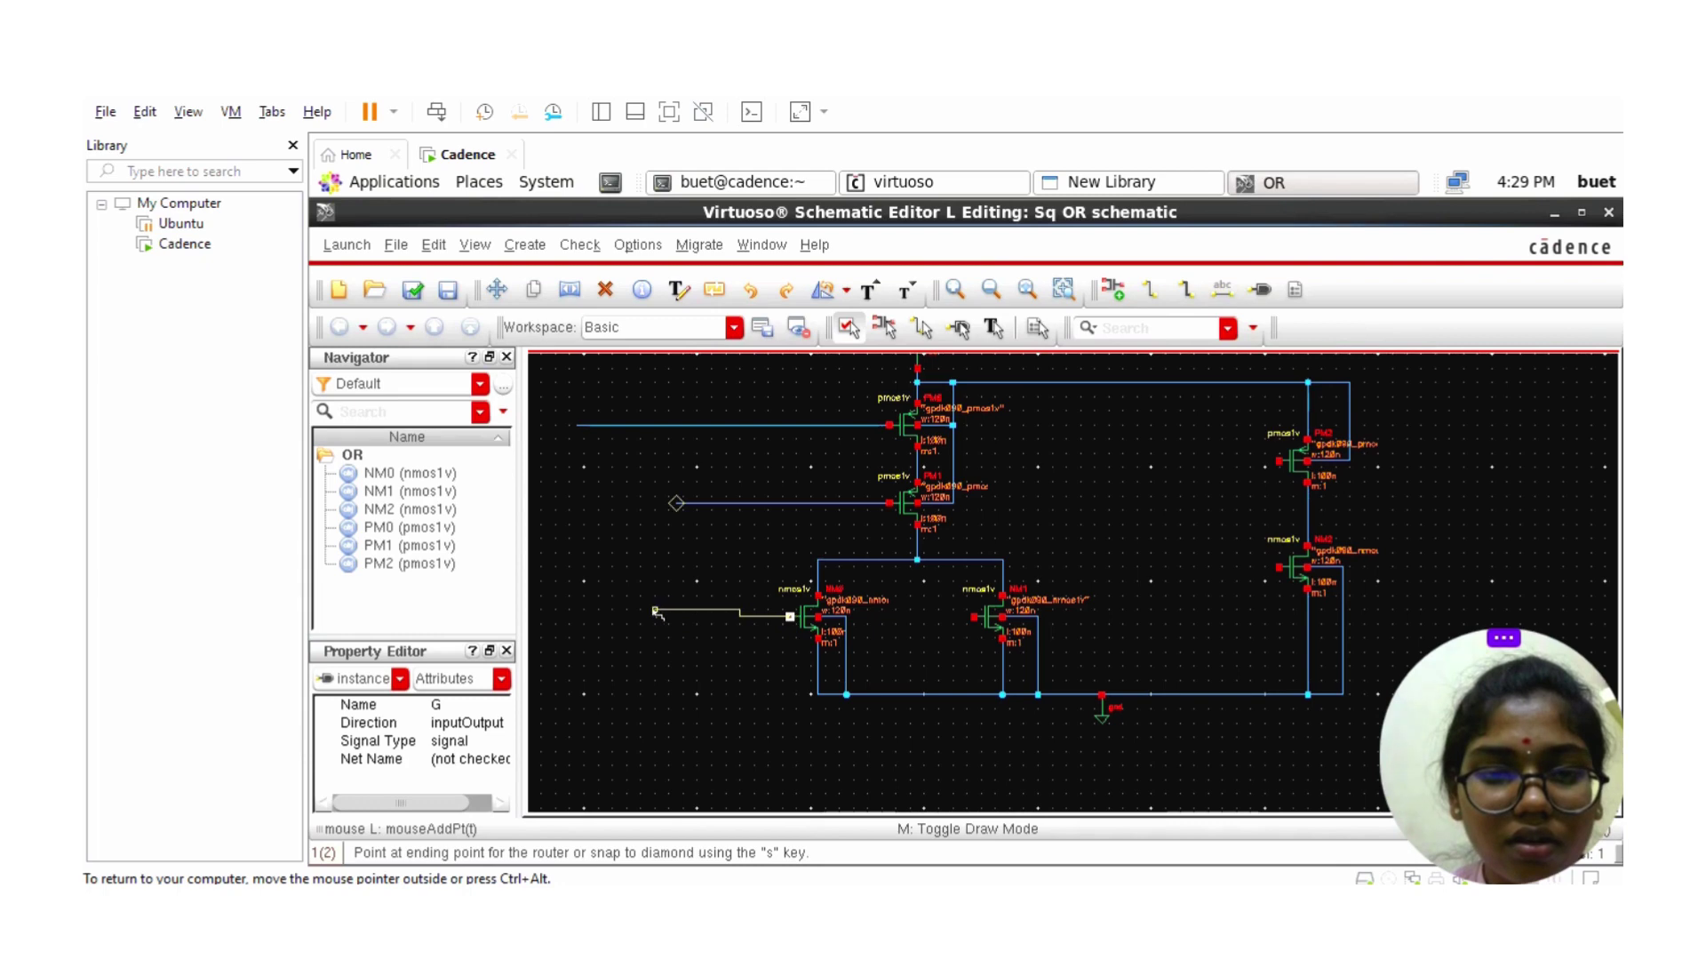
{"action": "left_click", "coordinate": [628, 429]}
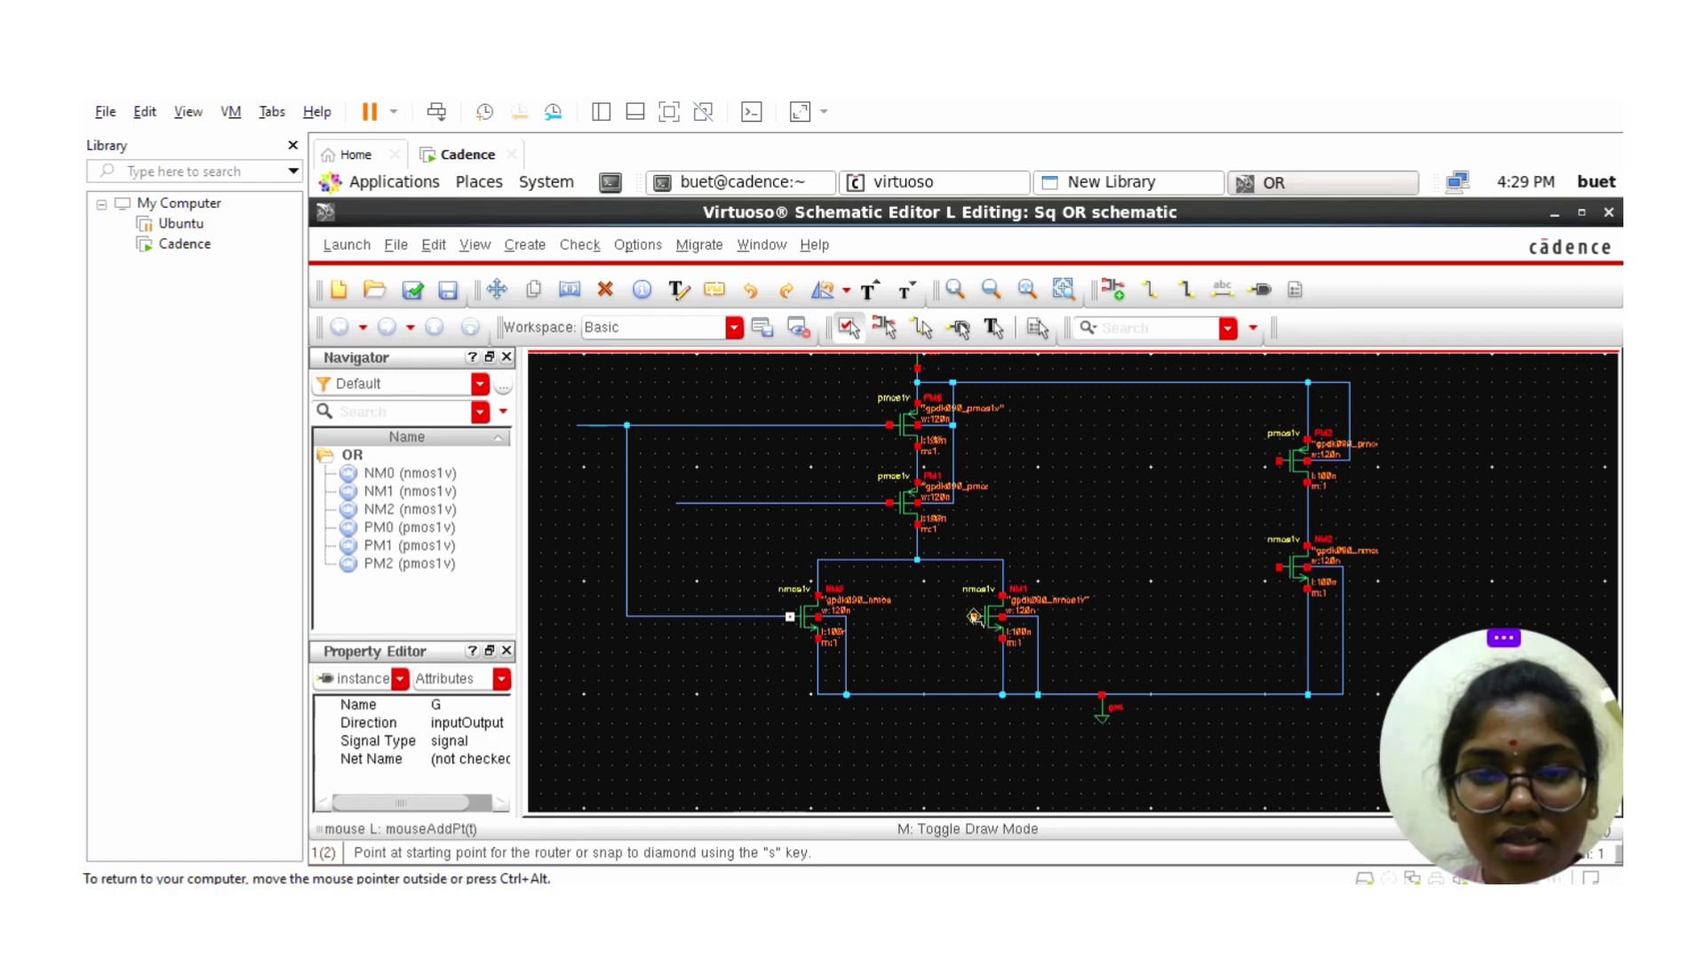
{"action": "left_click", "coordinate": [976, 616]}
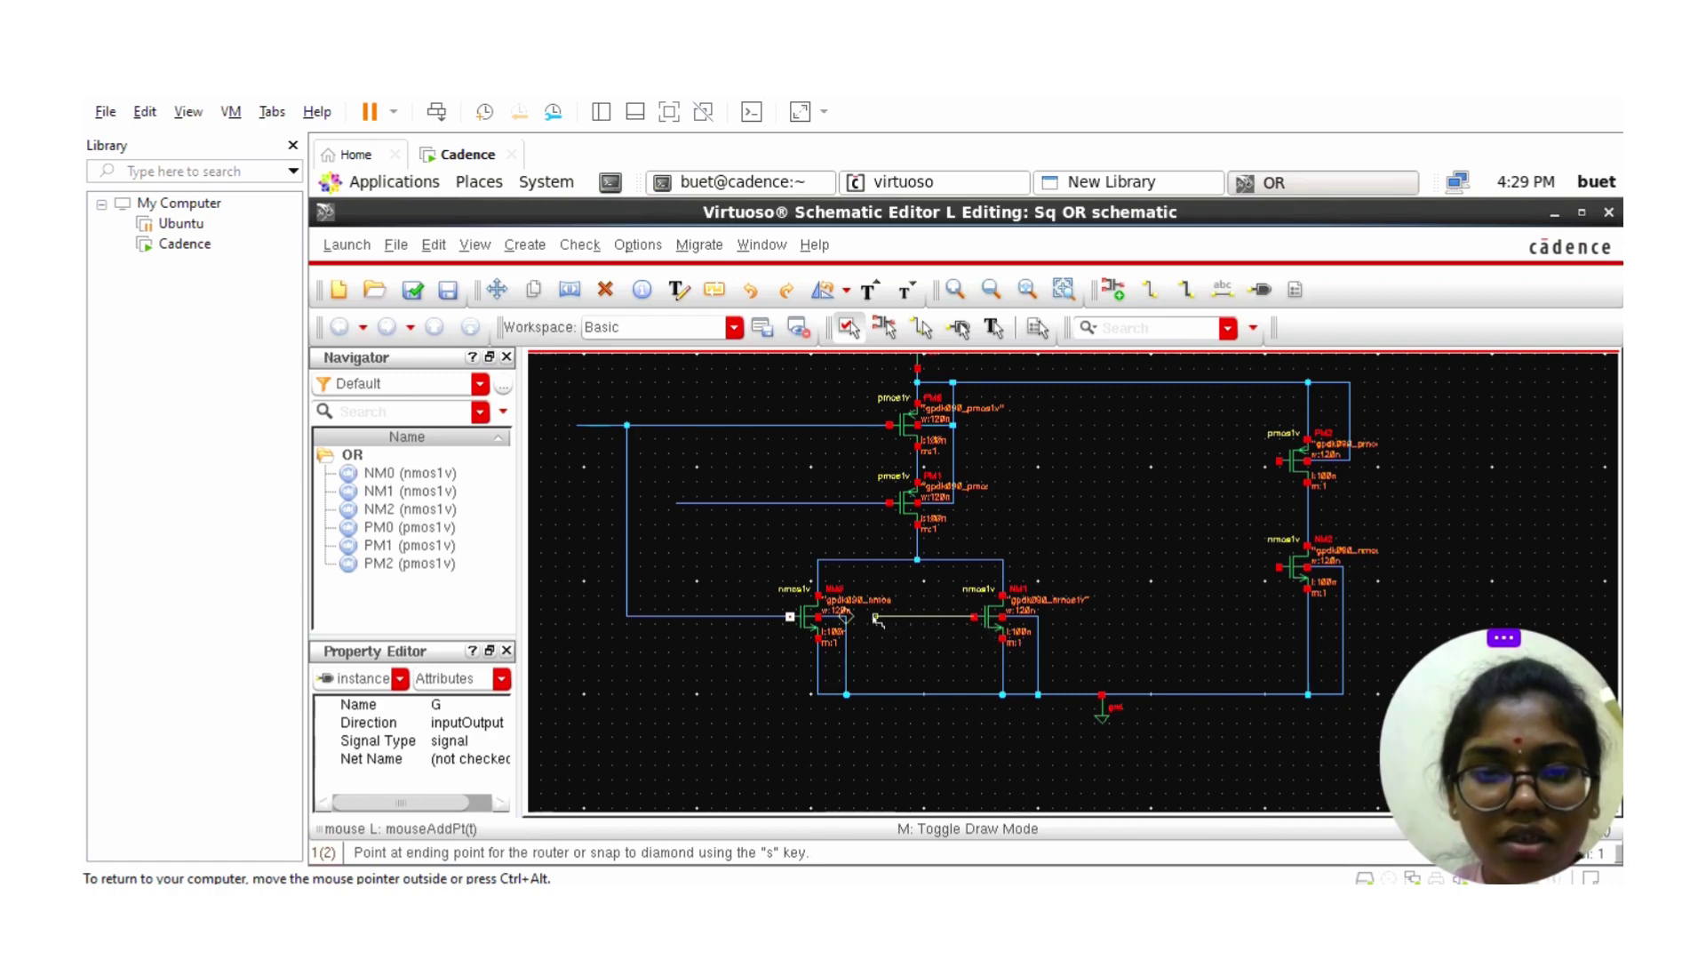
{"action": "left_click", "coordinate": [862, 505]}
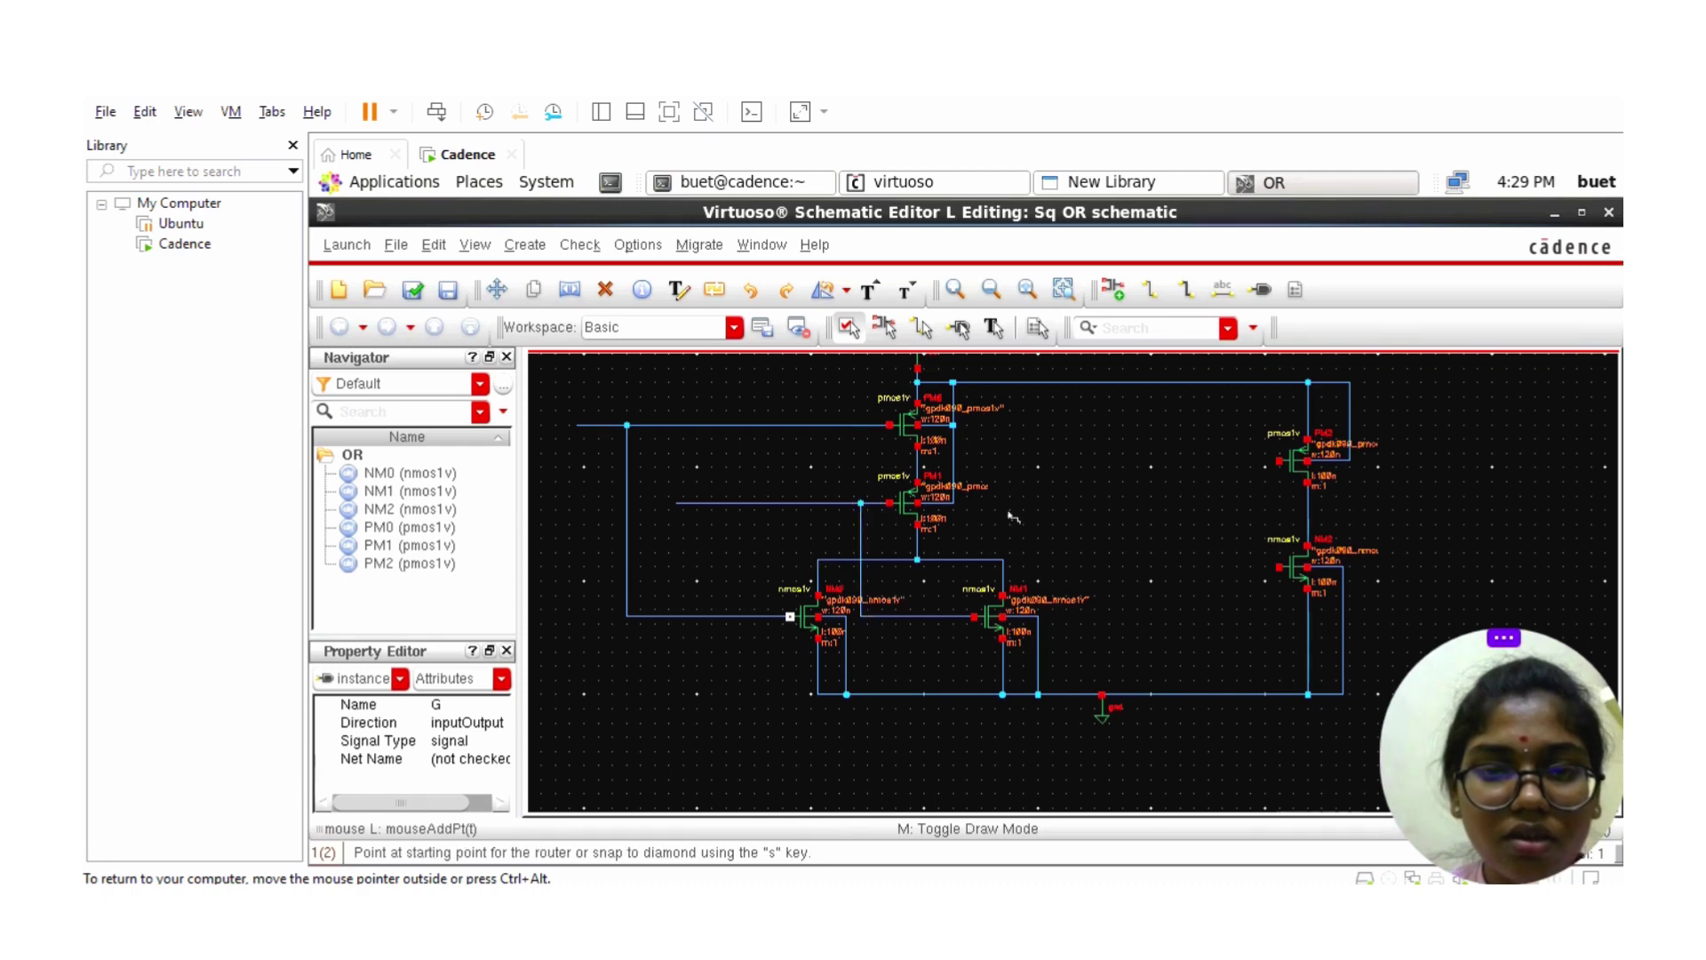
{"action": "key", "text": "Escape"}
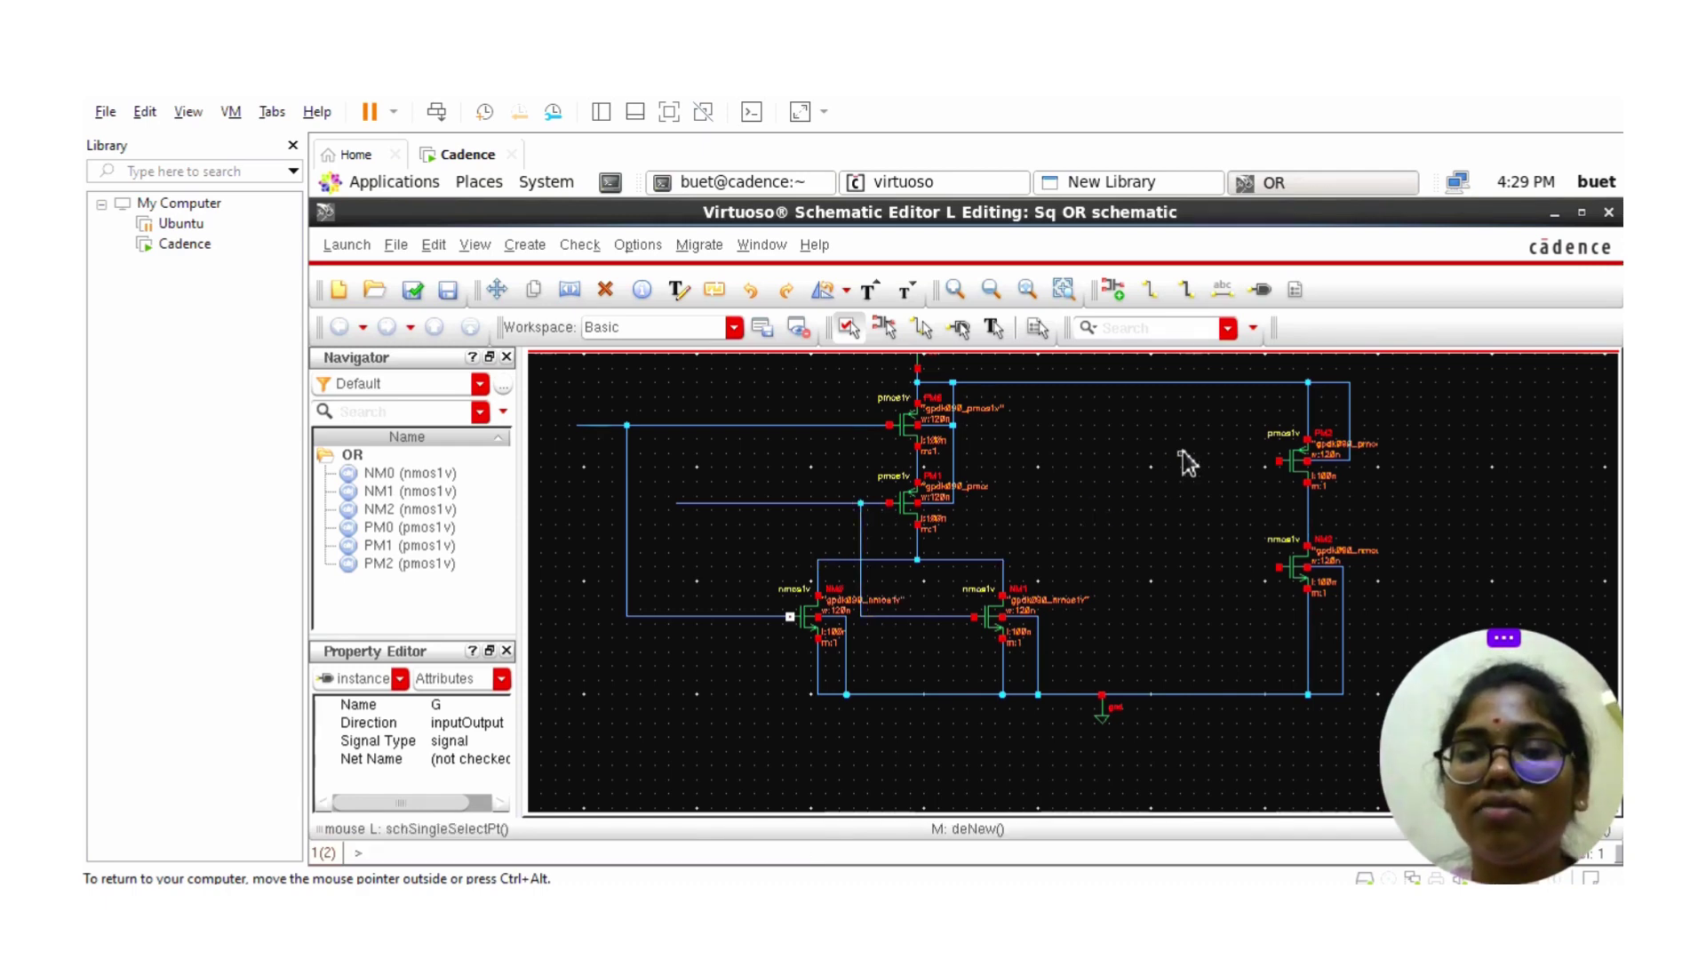
{"action": "left_click", "coordinate": [1116, 292]}
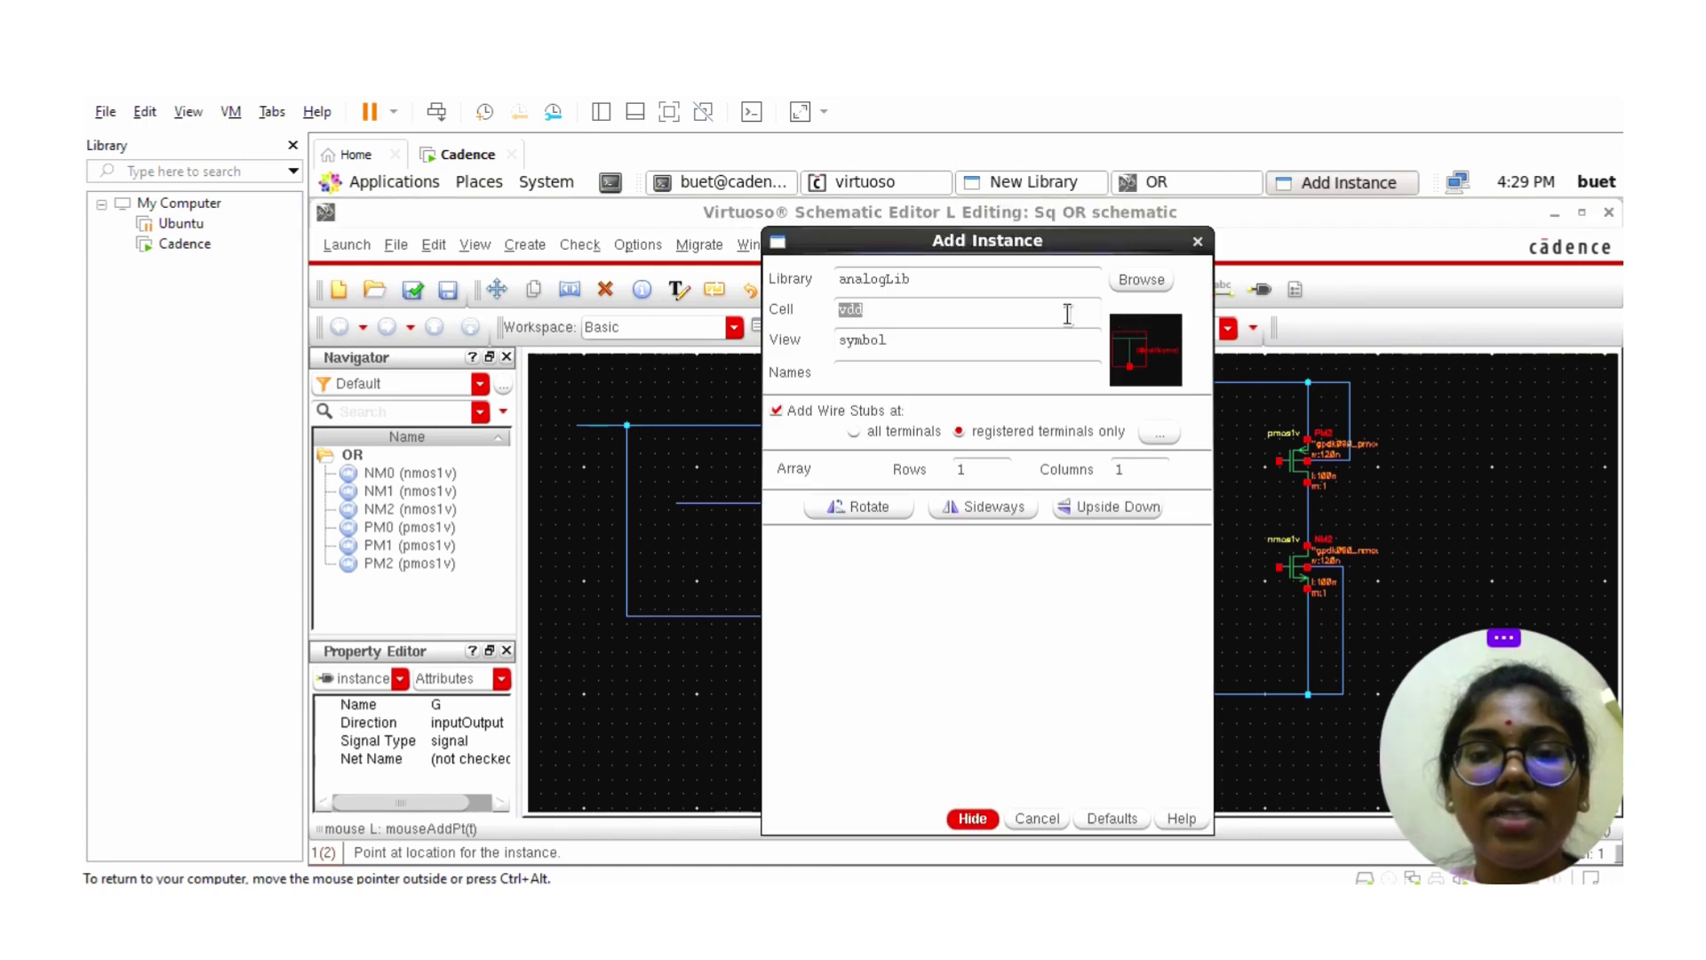
- Place analogLib vpulse sources V0 and V1 beside the upper and lower inputs
{"action": "double_click", "coordinate": [905, 317]}
{"action": "key", "text": "BackSpace"}
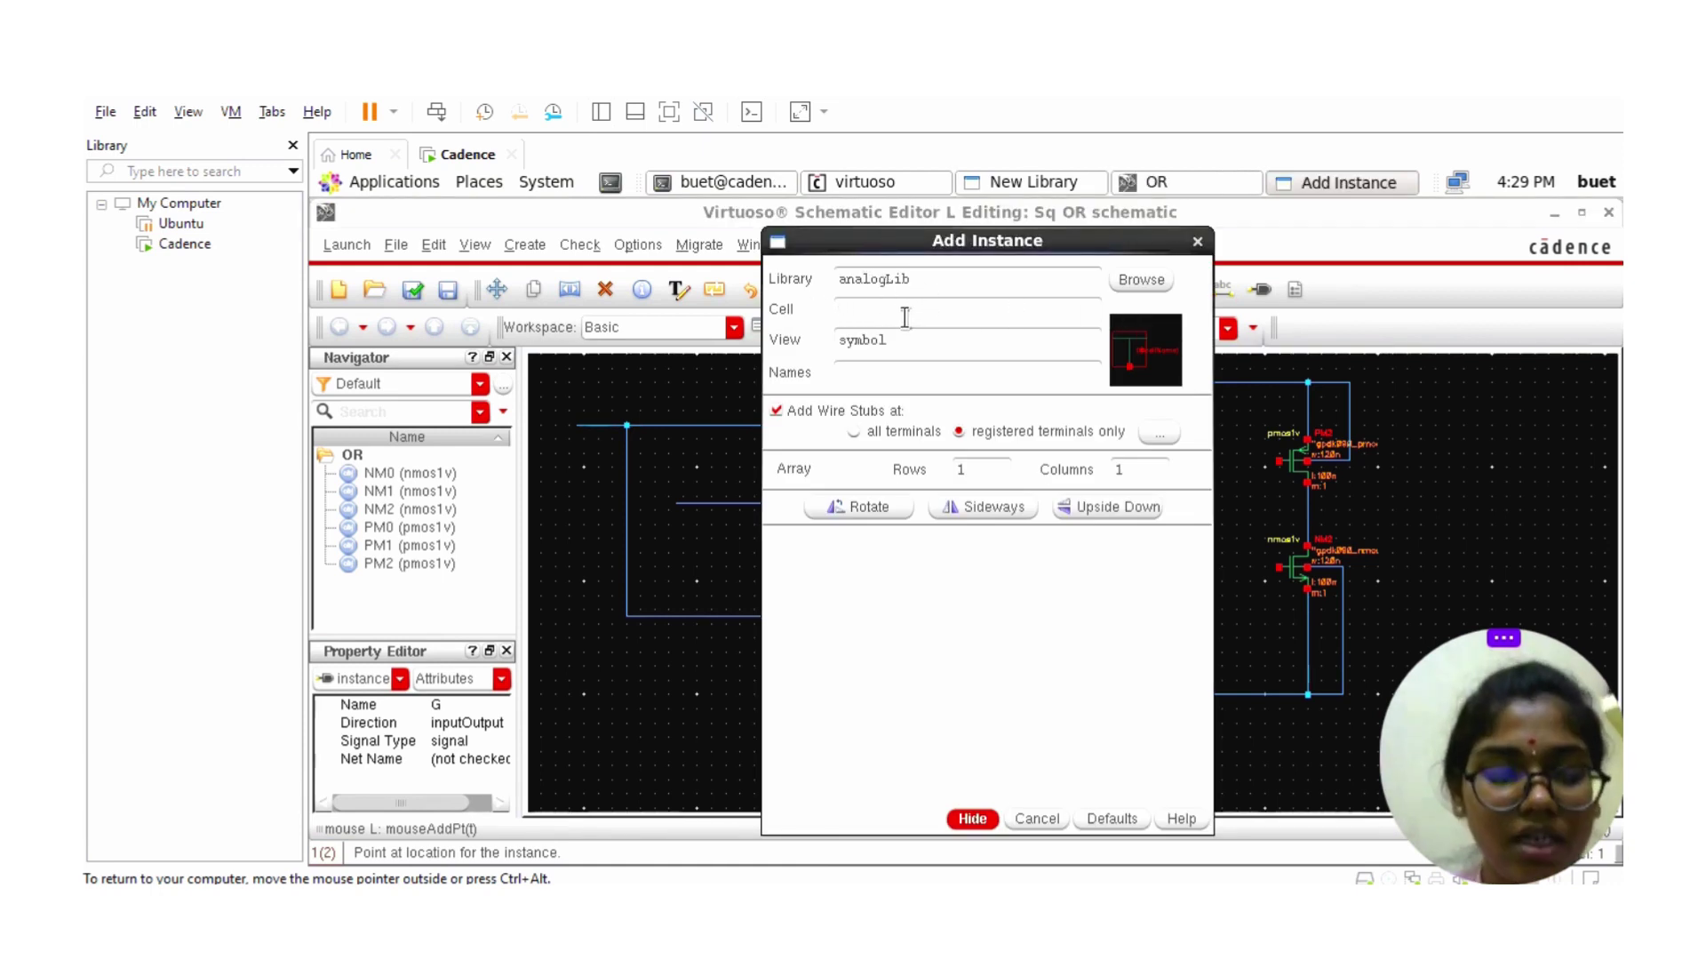
{"action": "type", "text": "vpulse"}
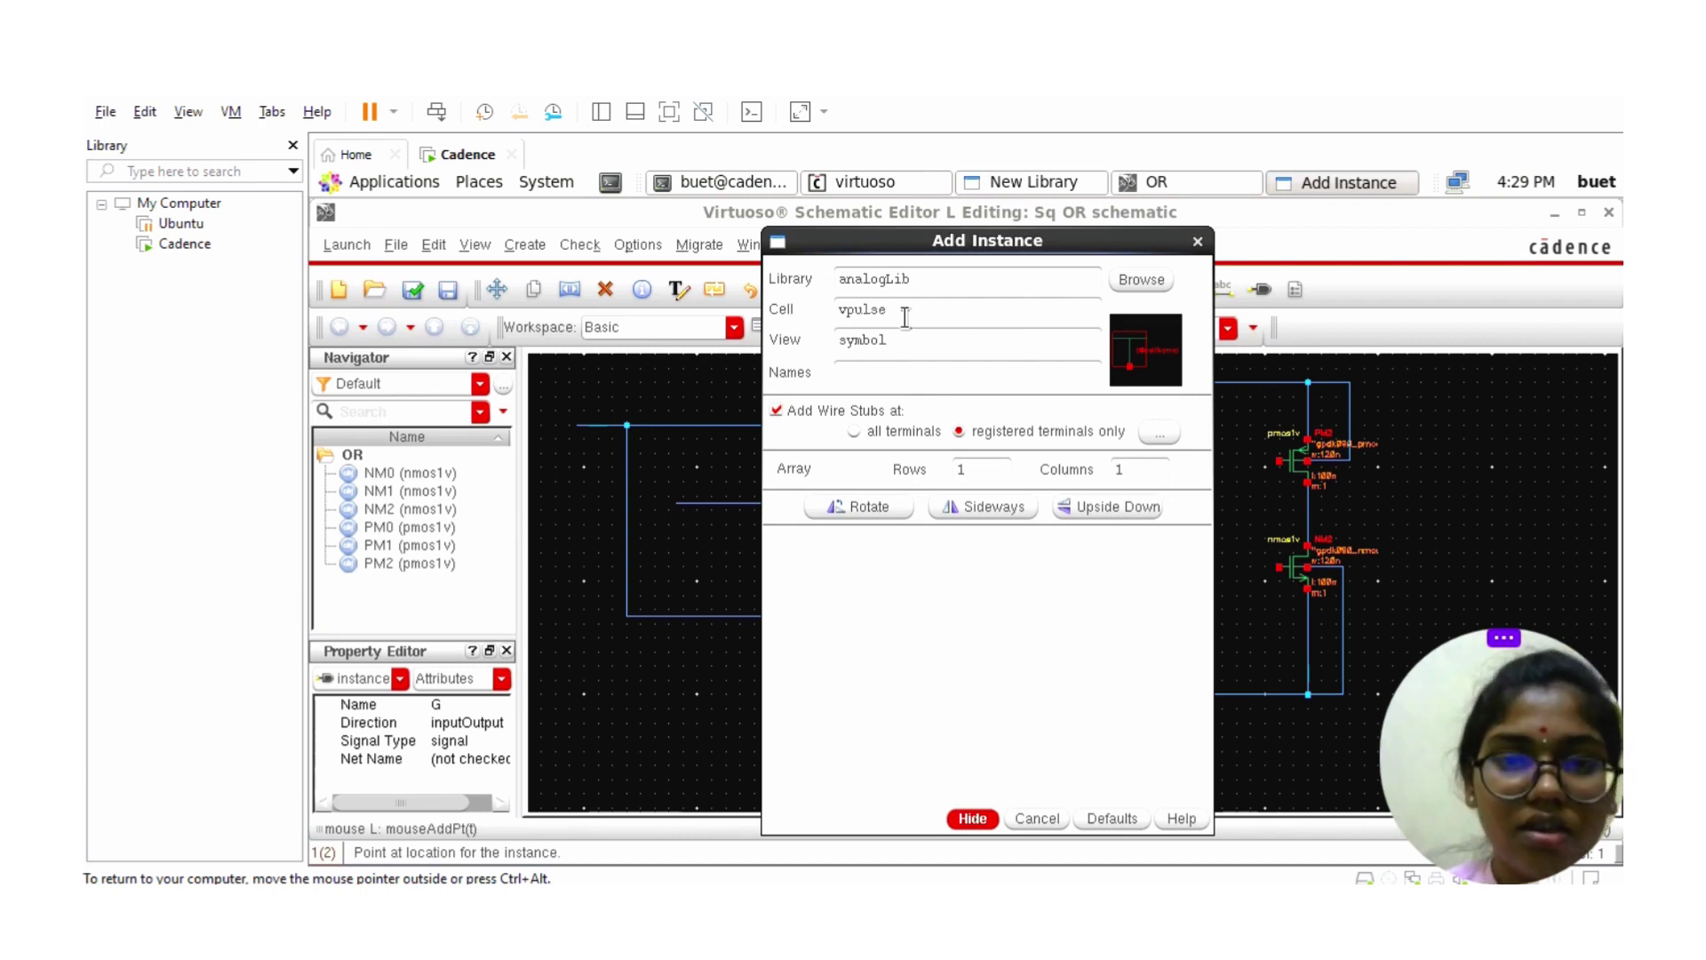
{"action": "left_click", "coordinate": [975, 818]}
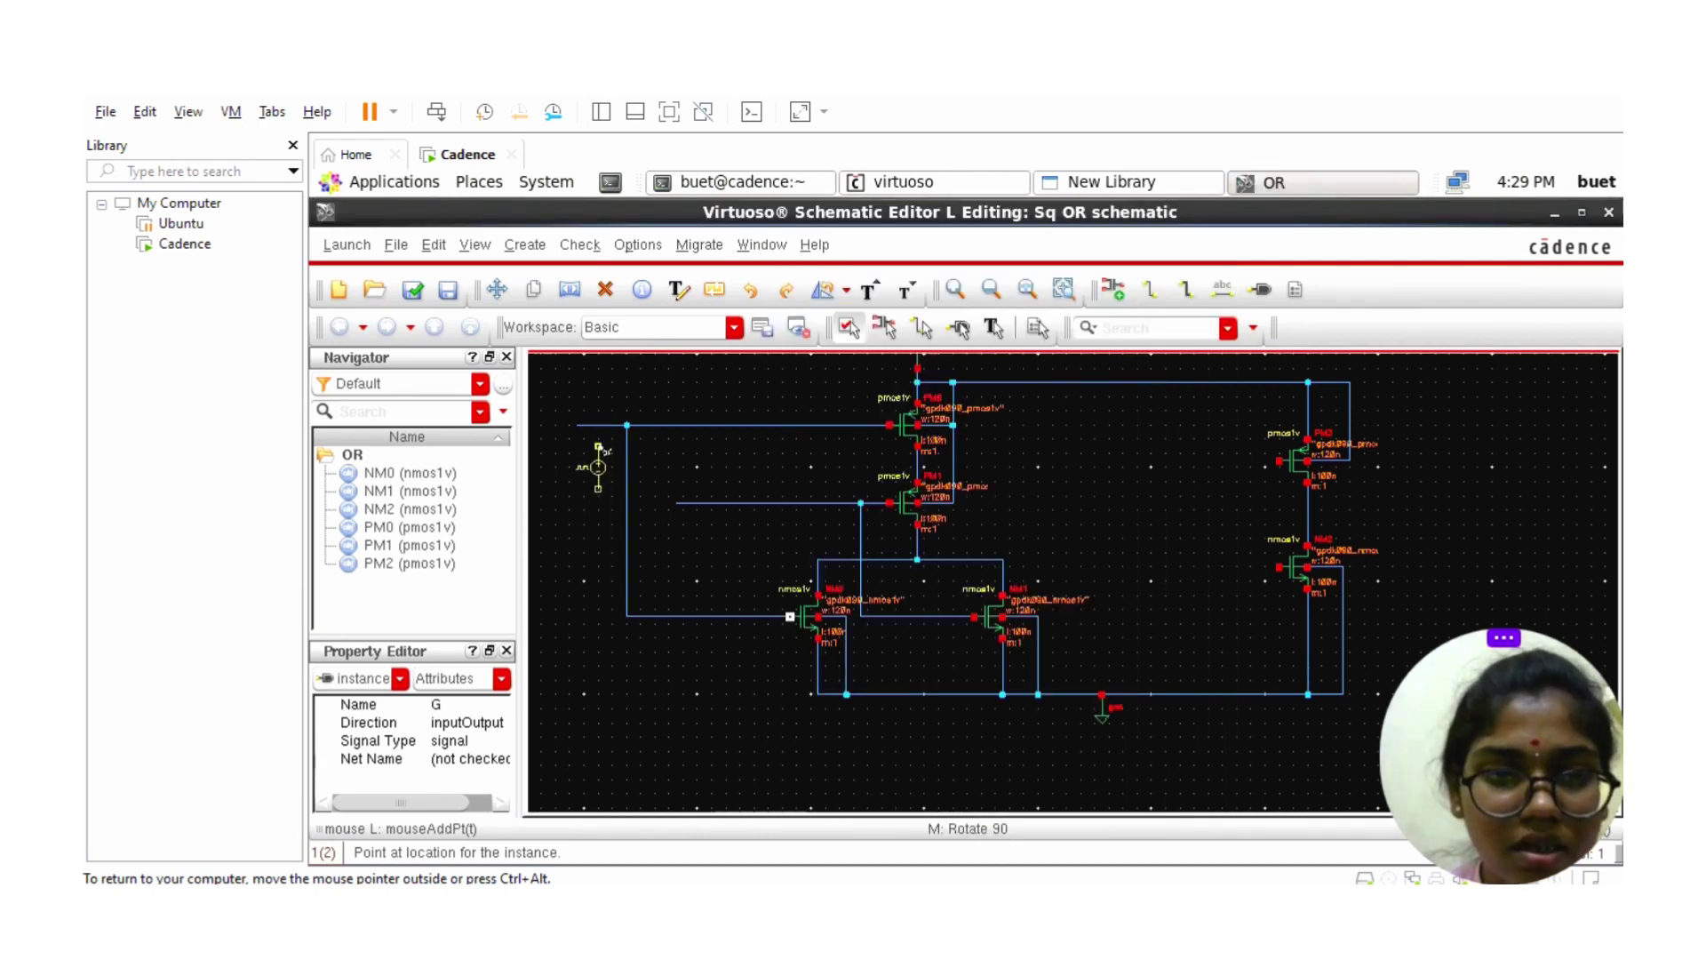
{"action": "left_click", "coordinate": [598, 447]}
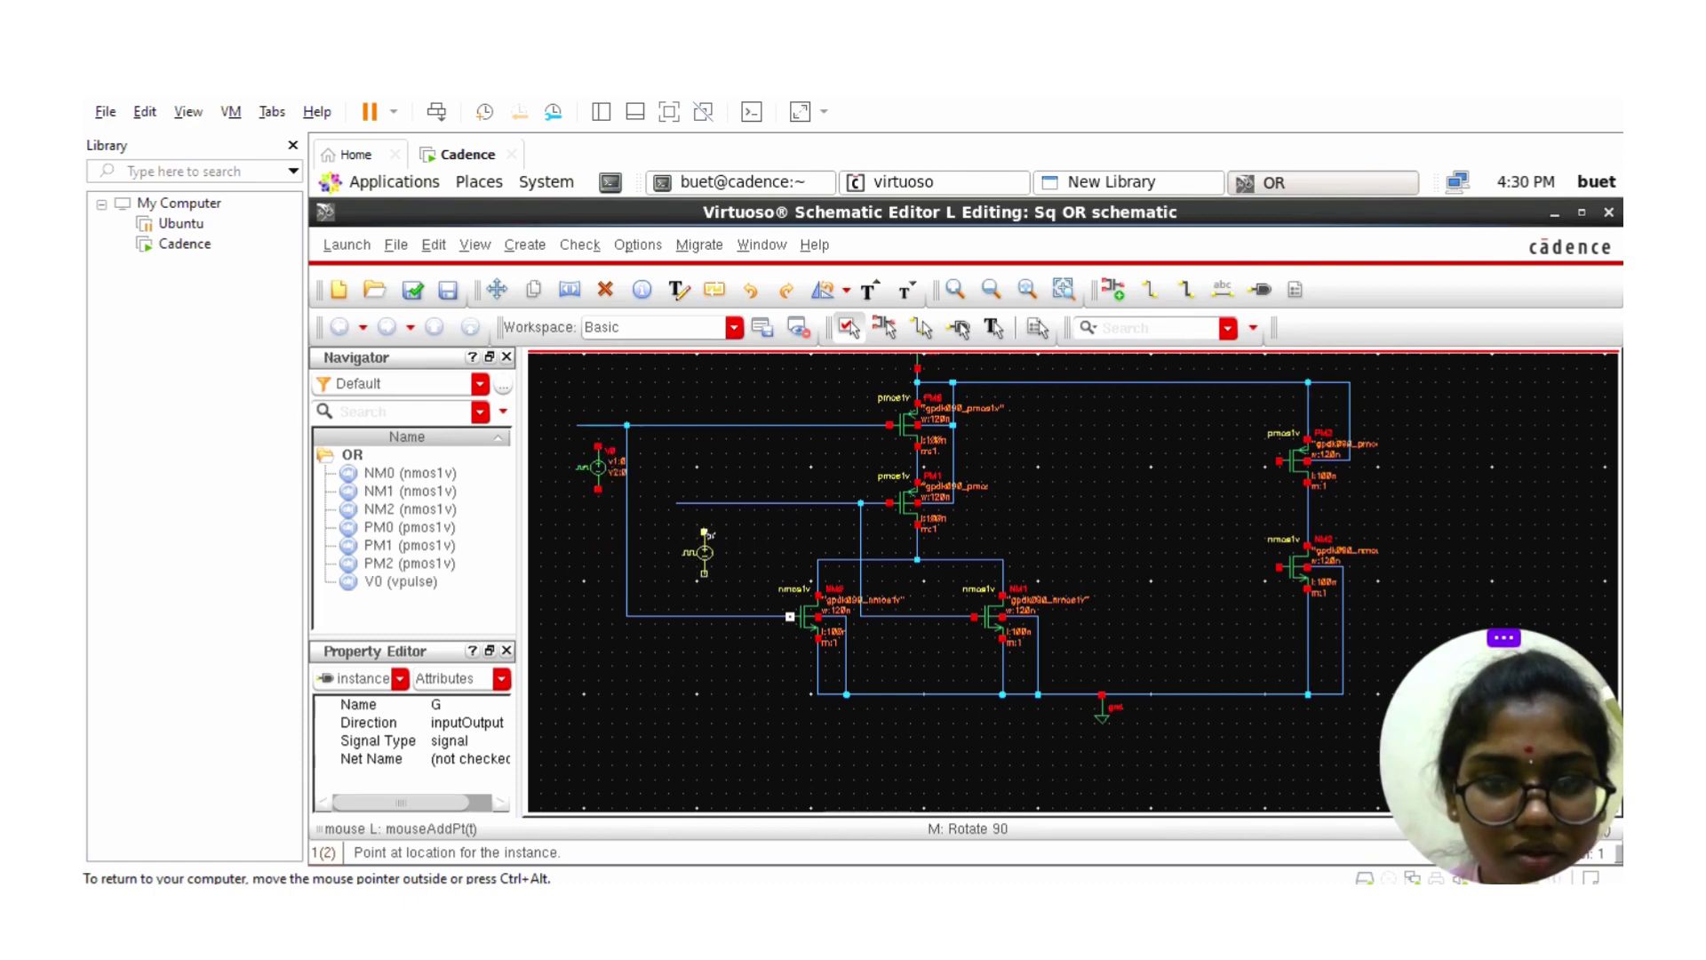
{"action": "left_click", "coordinate": [705, 533]}
{"action": "key", "text": "Escape"}
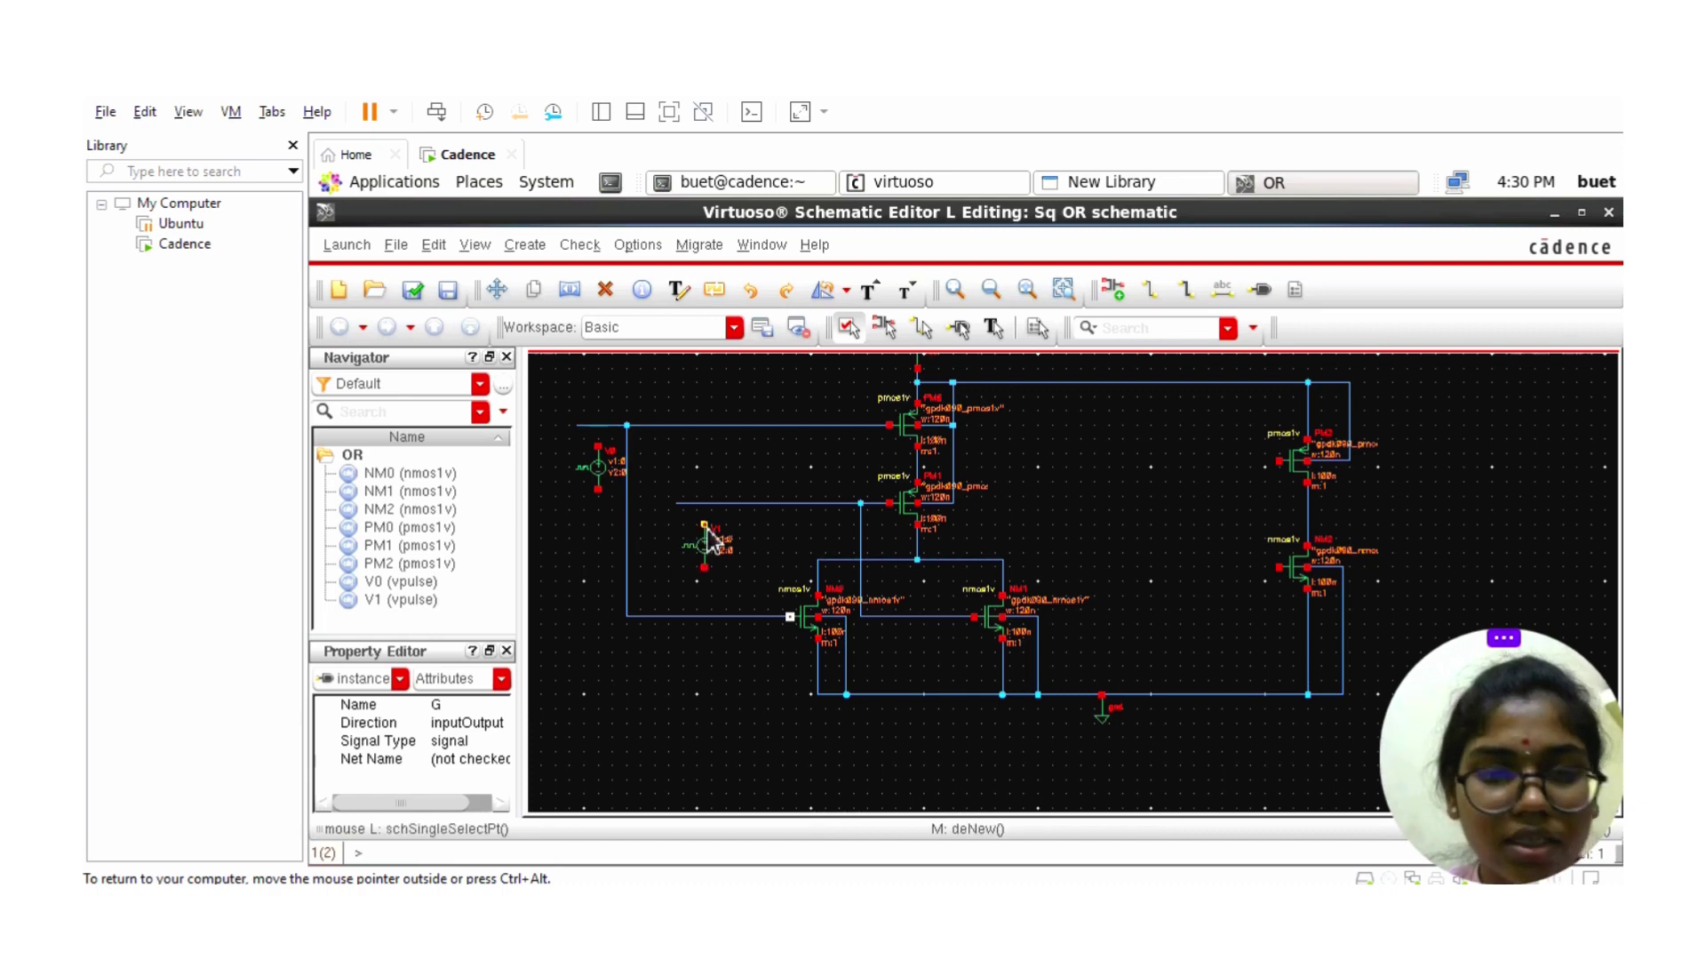
- Ground the lower terminals of V0 and V1 with gnd symbols
{"action": "left_click", "coordinate": [1125, 298]}
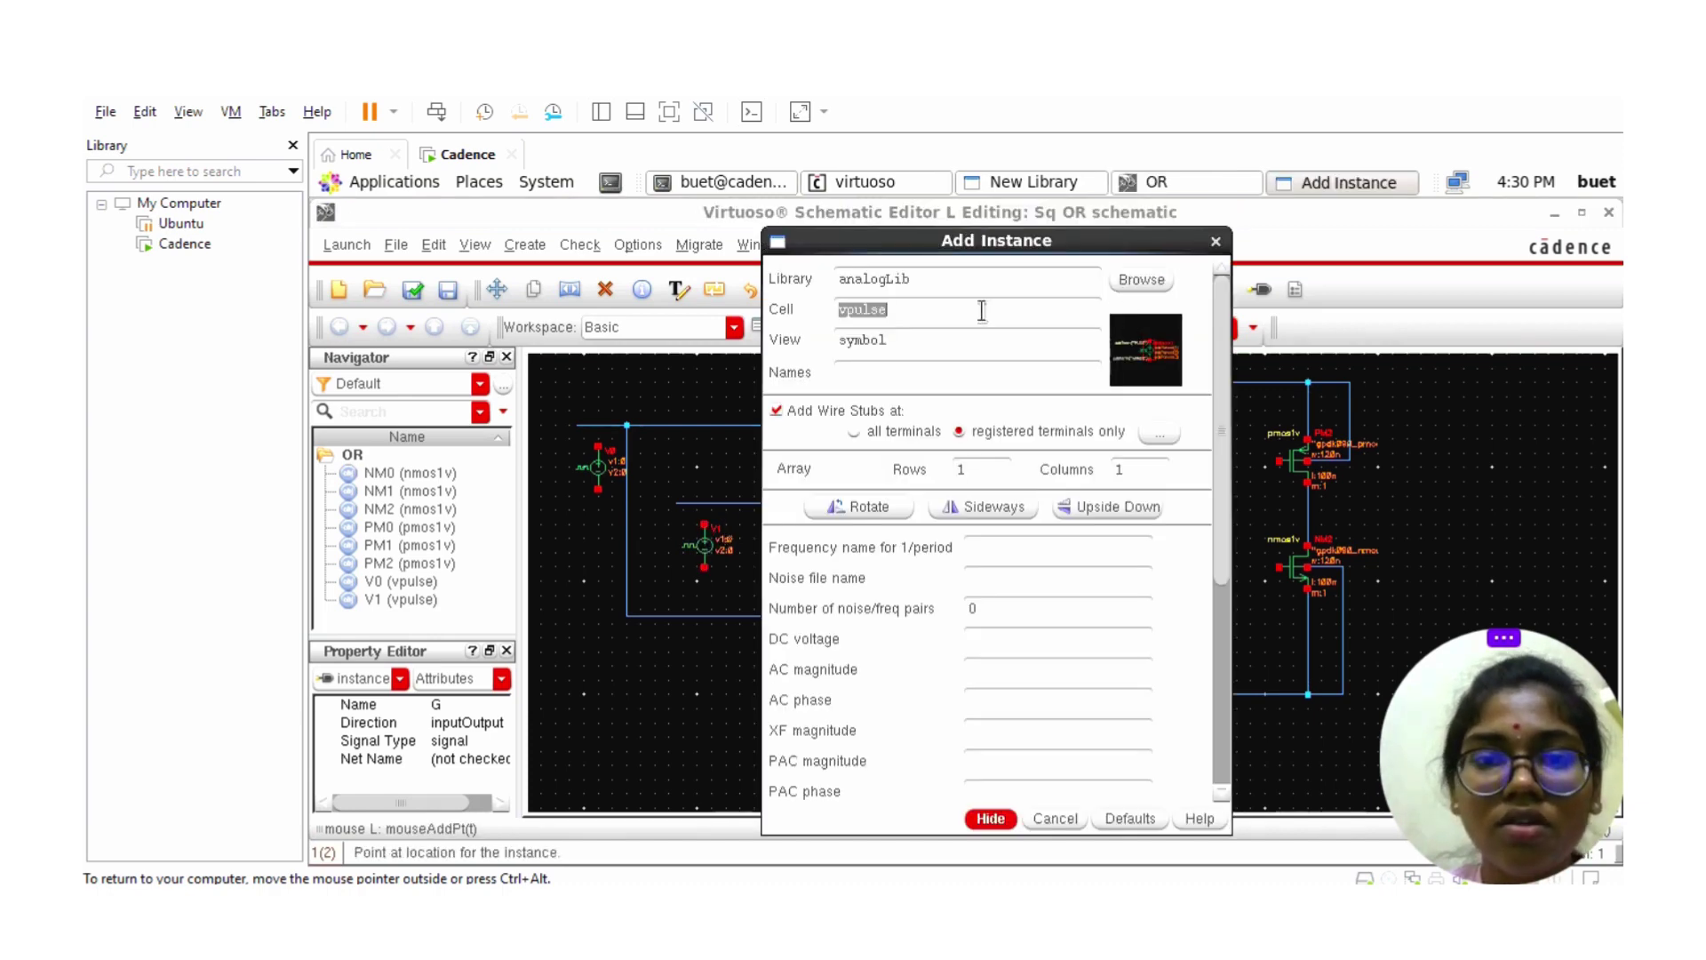
{"action": "key", "text": "BackSpace"}
{"action": "type", "text": "gn"}
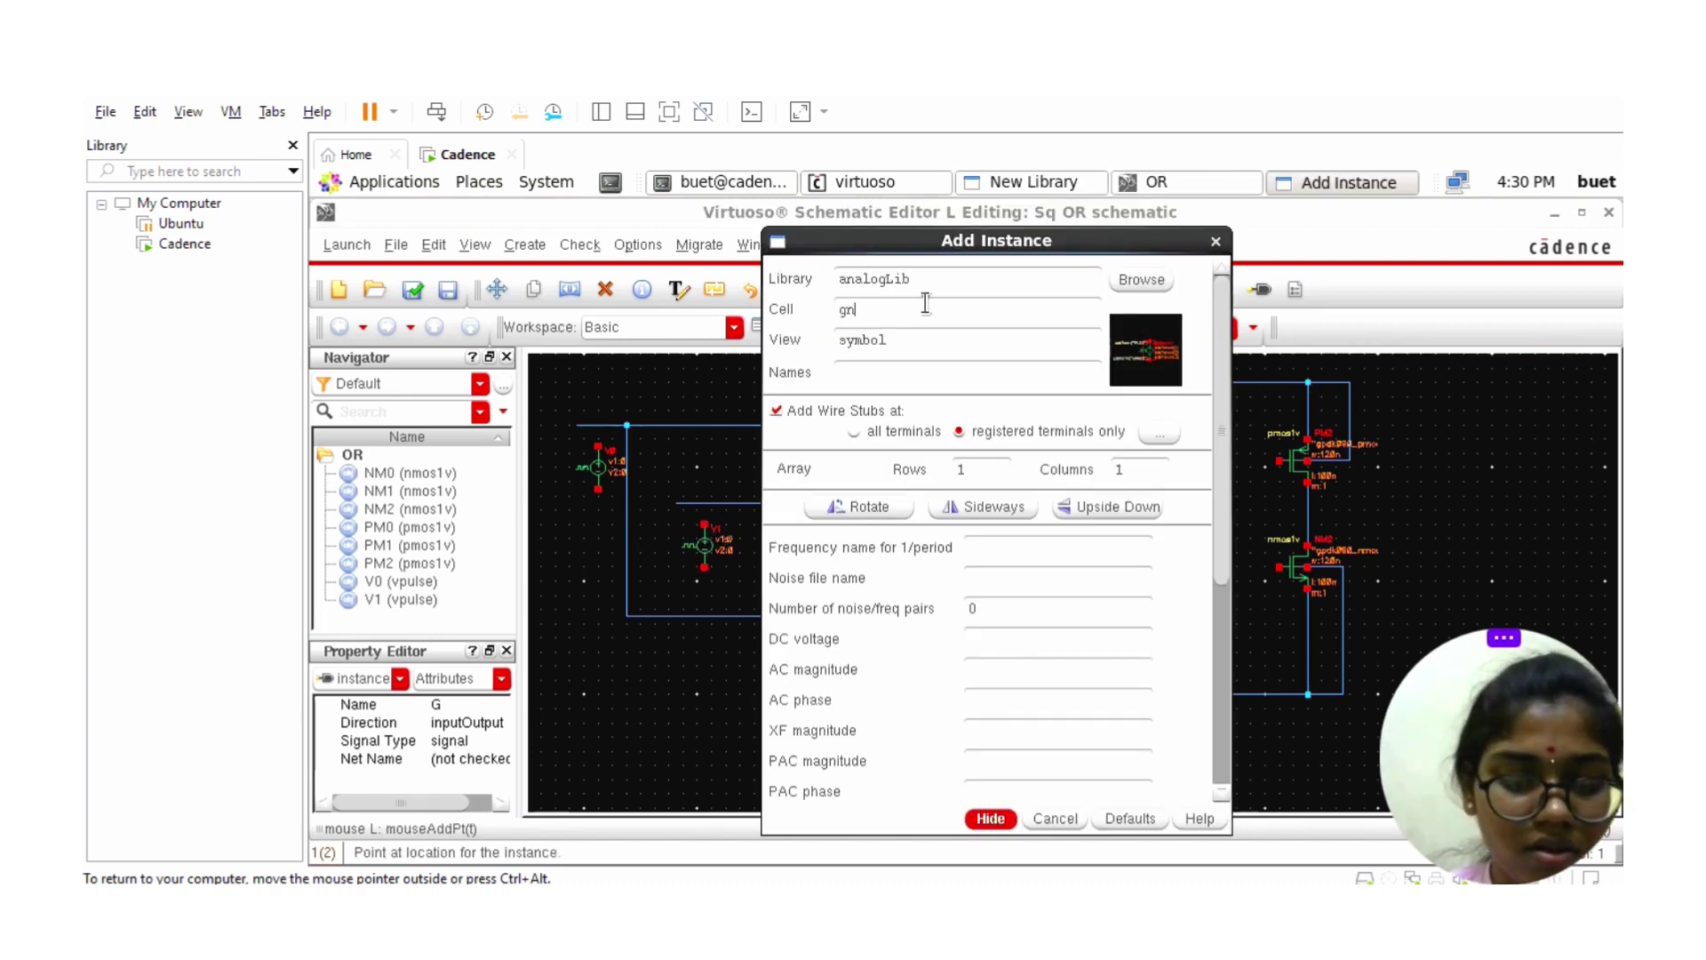
{"action": "type", "text": "d"}
{"action": "left_click", "coordinate": [993, 819]}
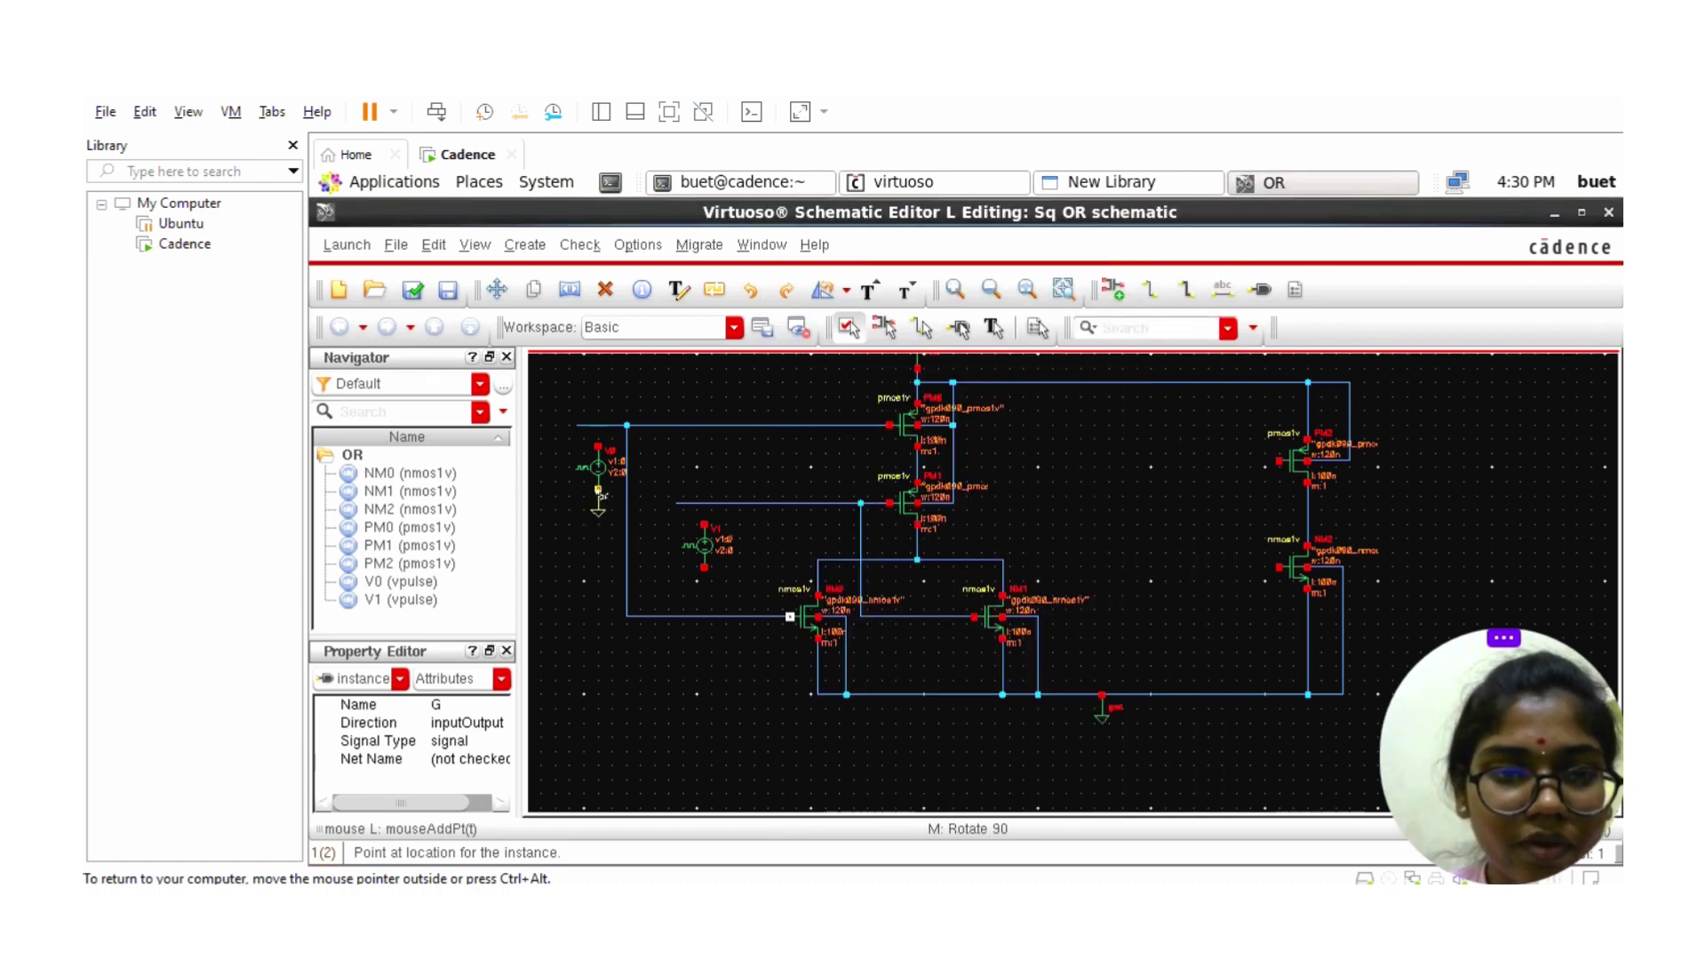
{"action": "left_click", "coordinate": [599, 490]}
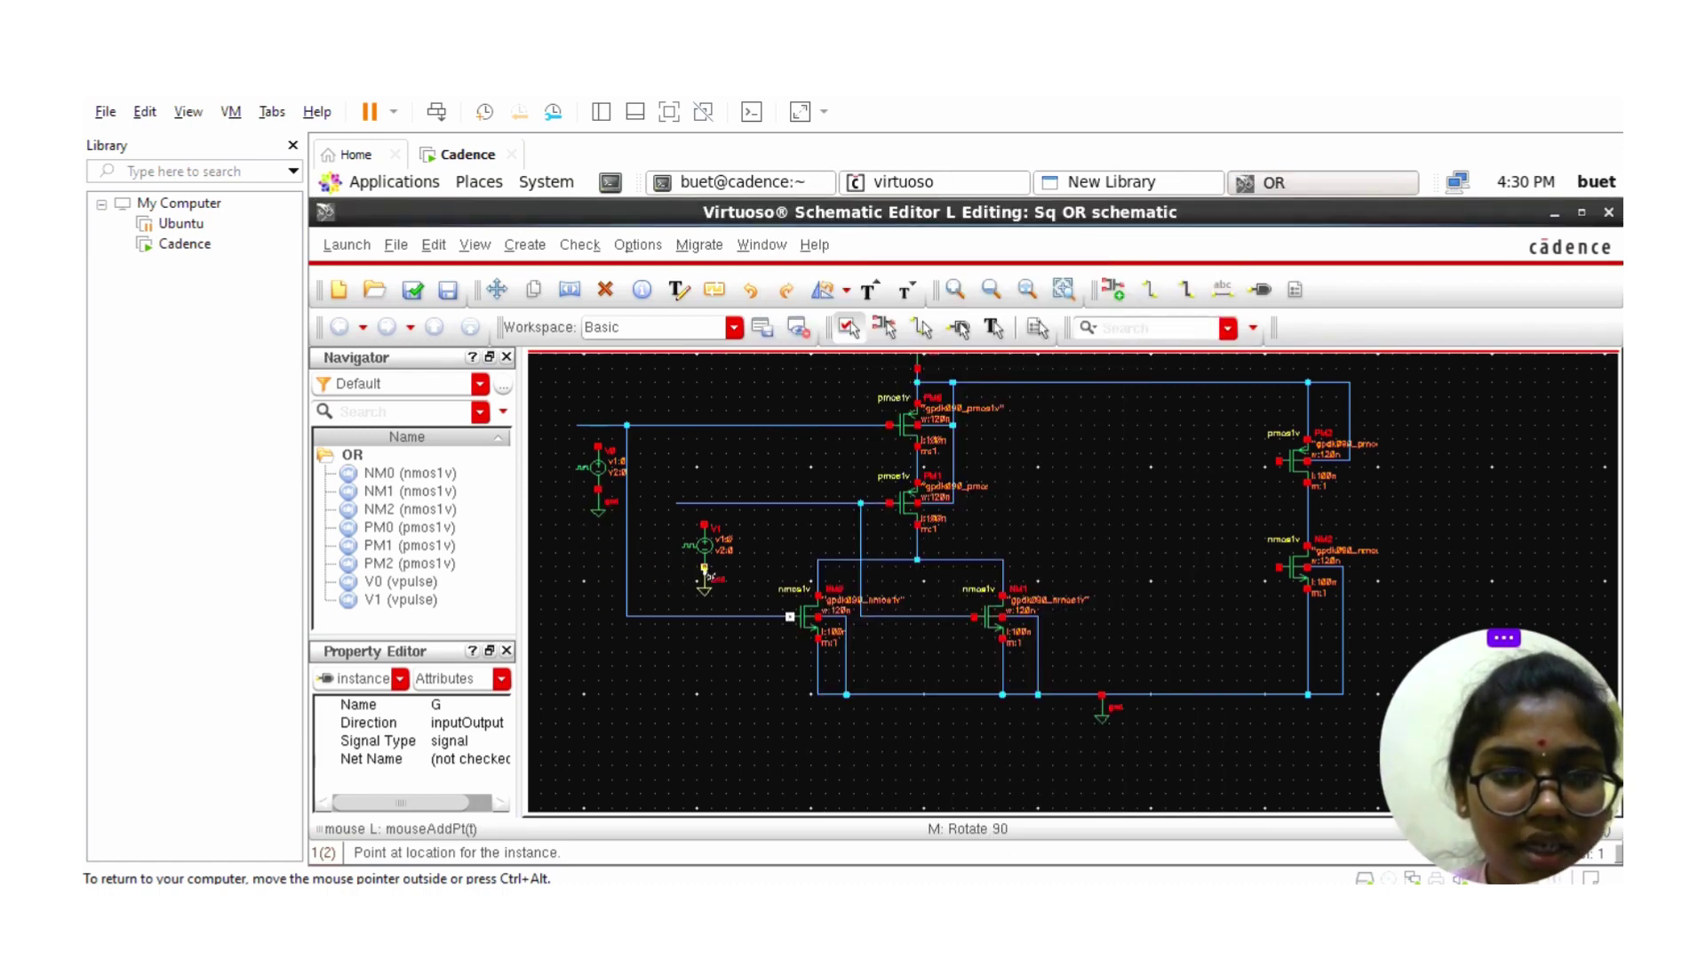
{"action": "left_click", "coordinate": [705, 570]}
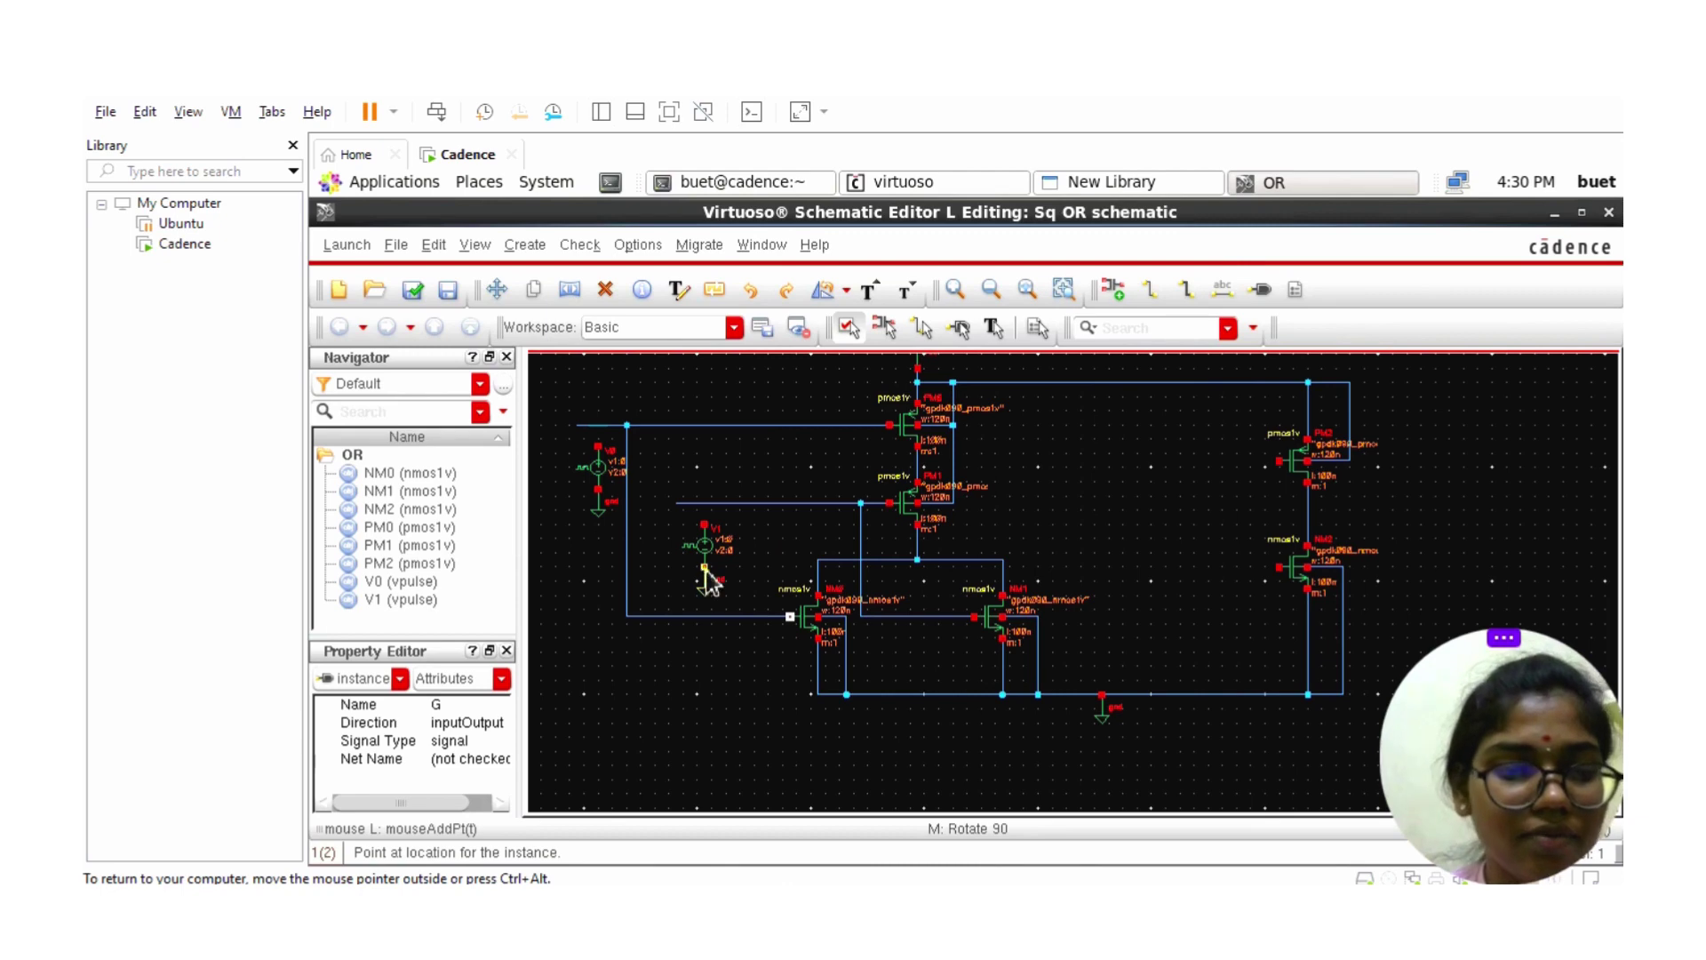
- Wire V1's top to the lower input line and V0's top to the upper one
{"action": "left_click", "coordinate": [1116, 291]}
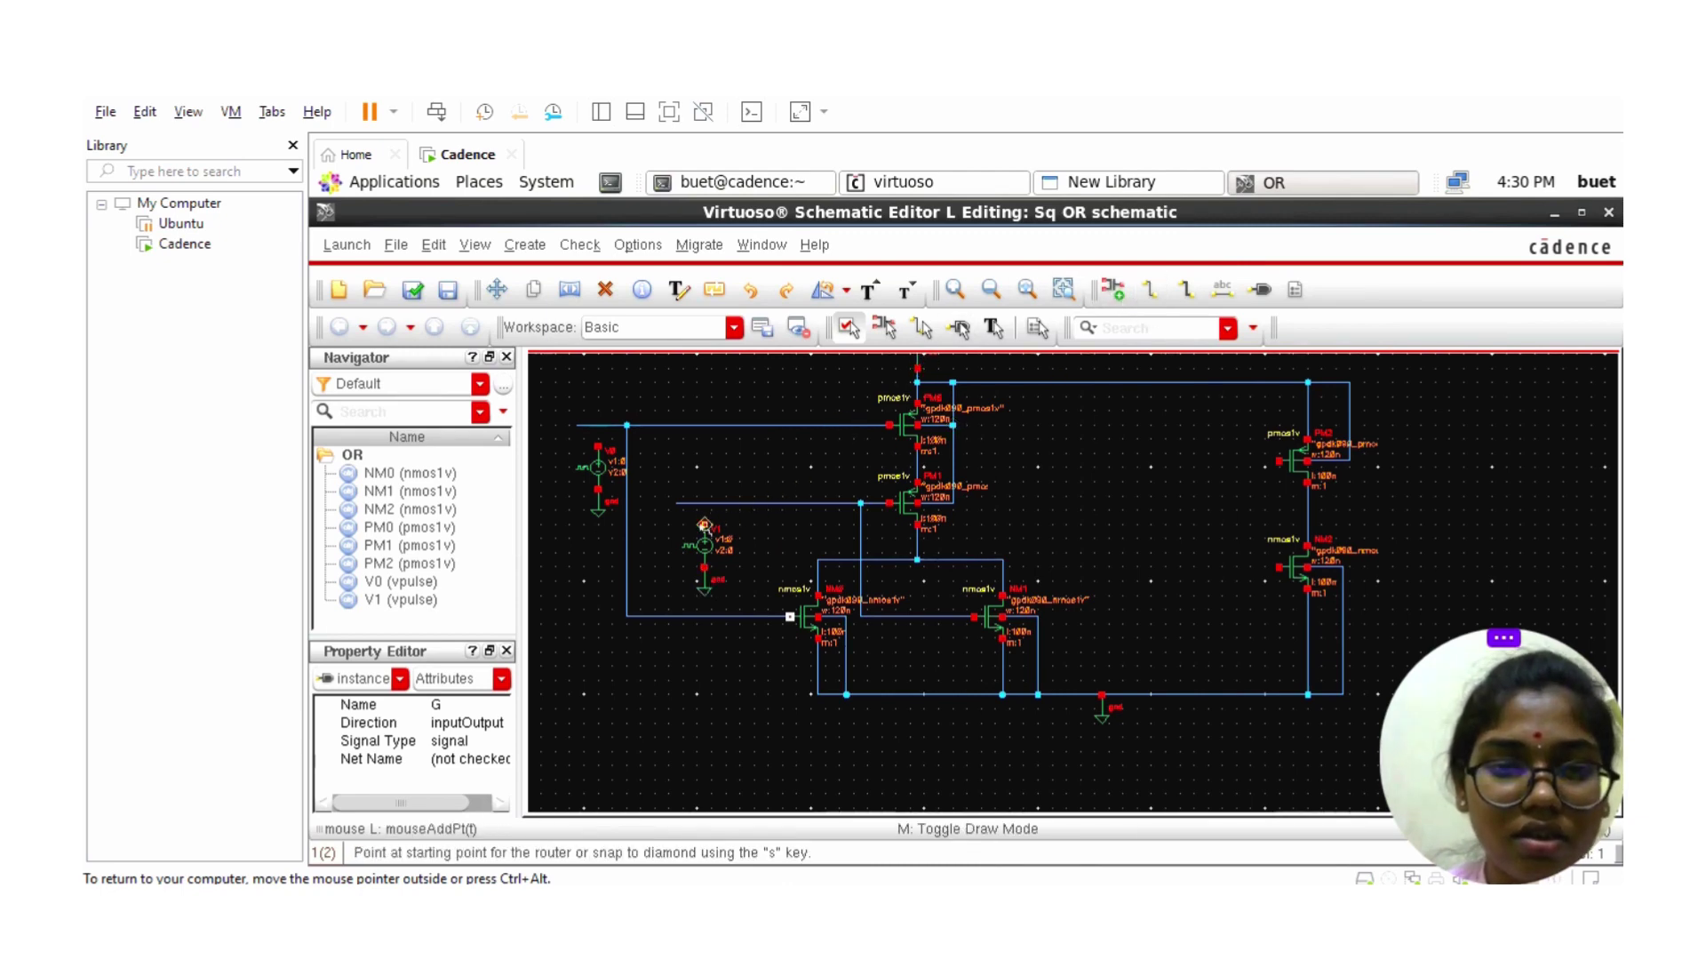
{"action": "left_click", "coordinate": [705, 524]}
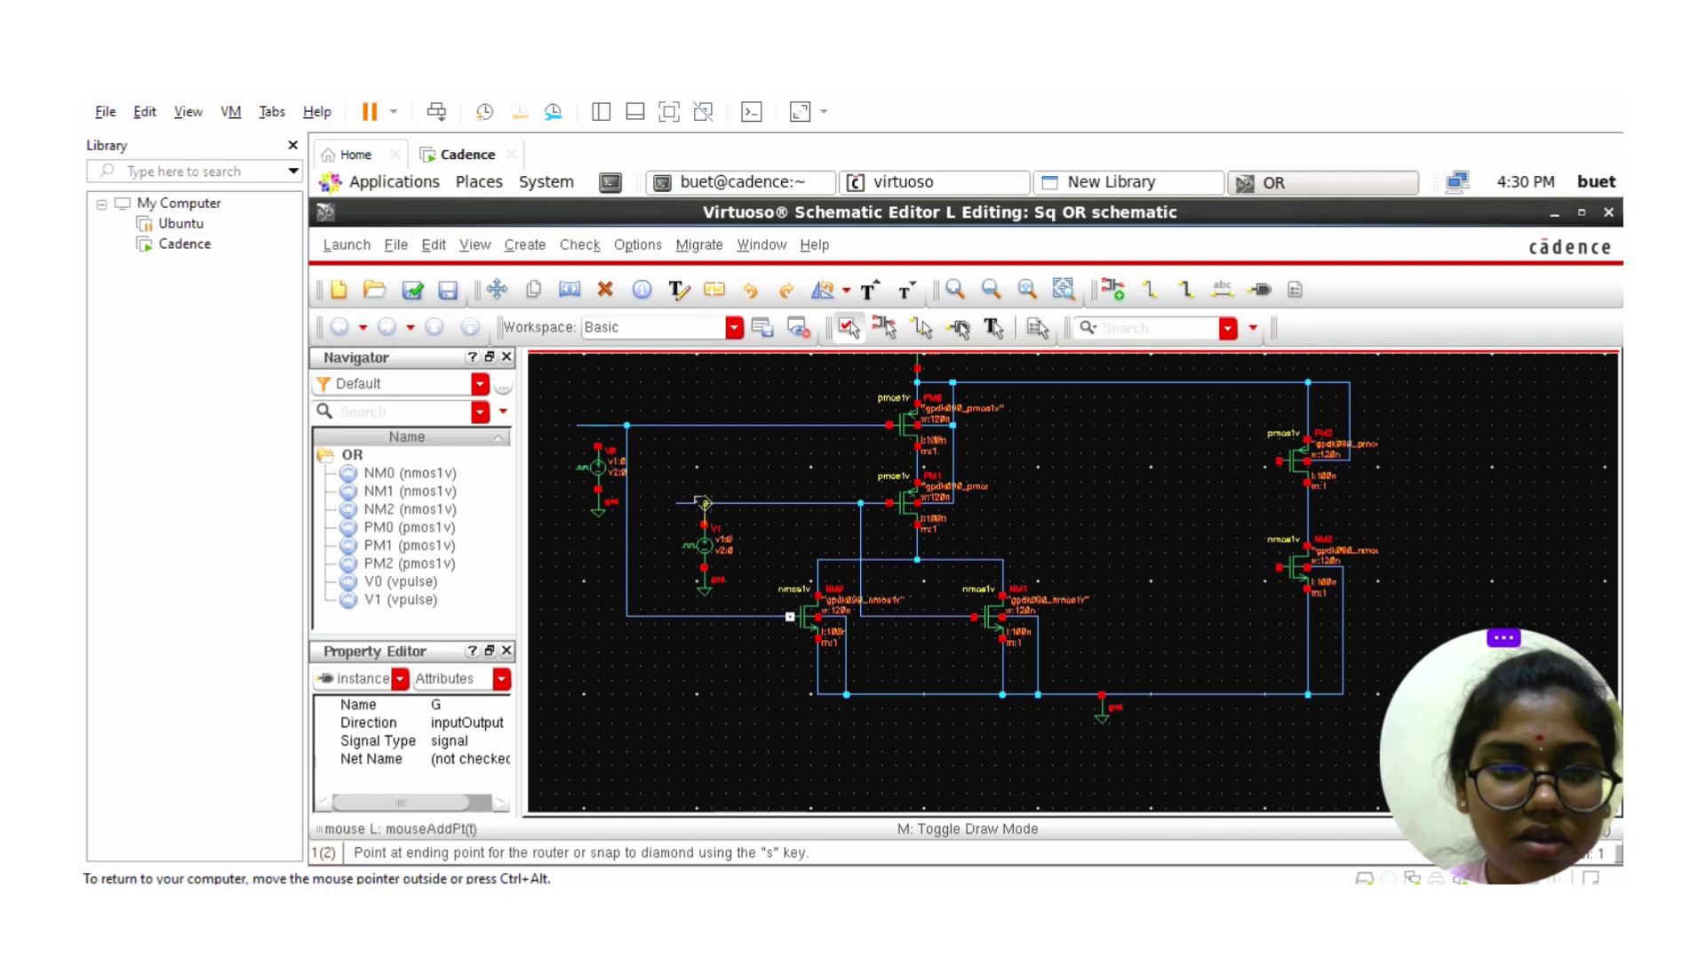
{"action": "left_click", "coordinate": [705, 503]}
{"action": "left_click", "coordinate": [598, 447]}
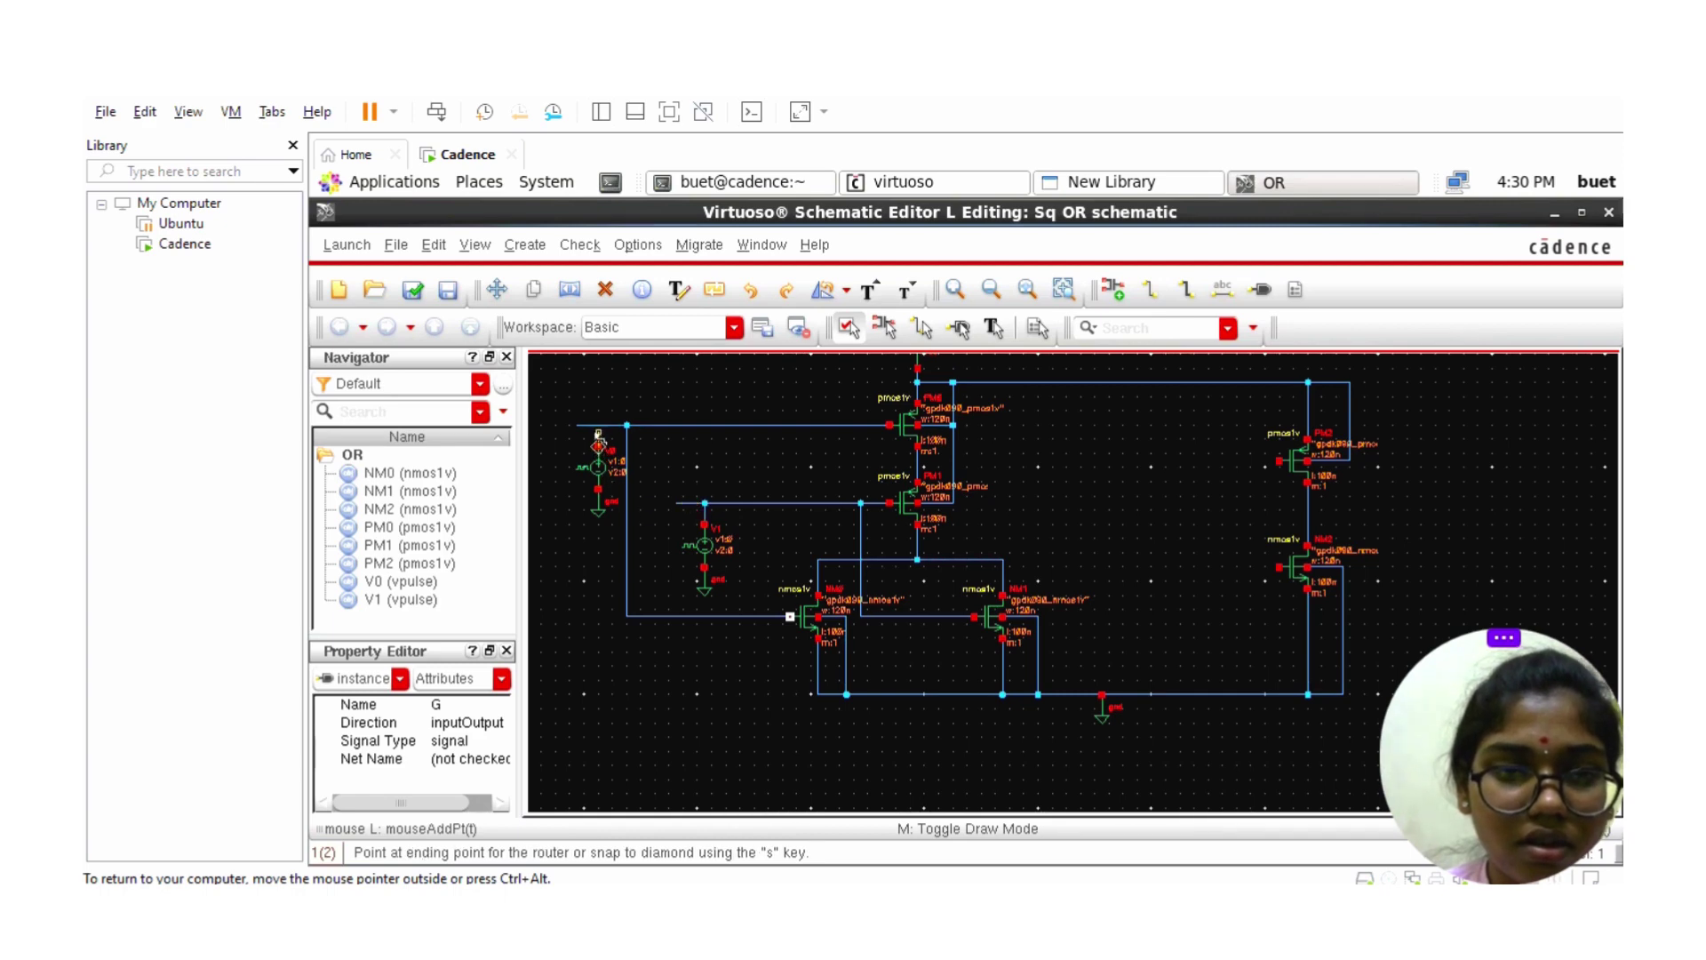
{"action": "left_click", "coordinate": [598, 425]}
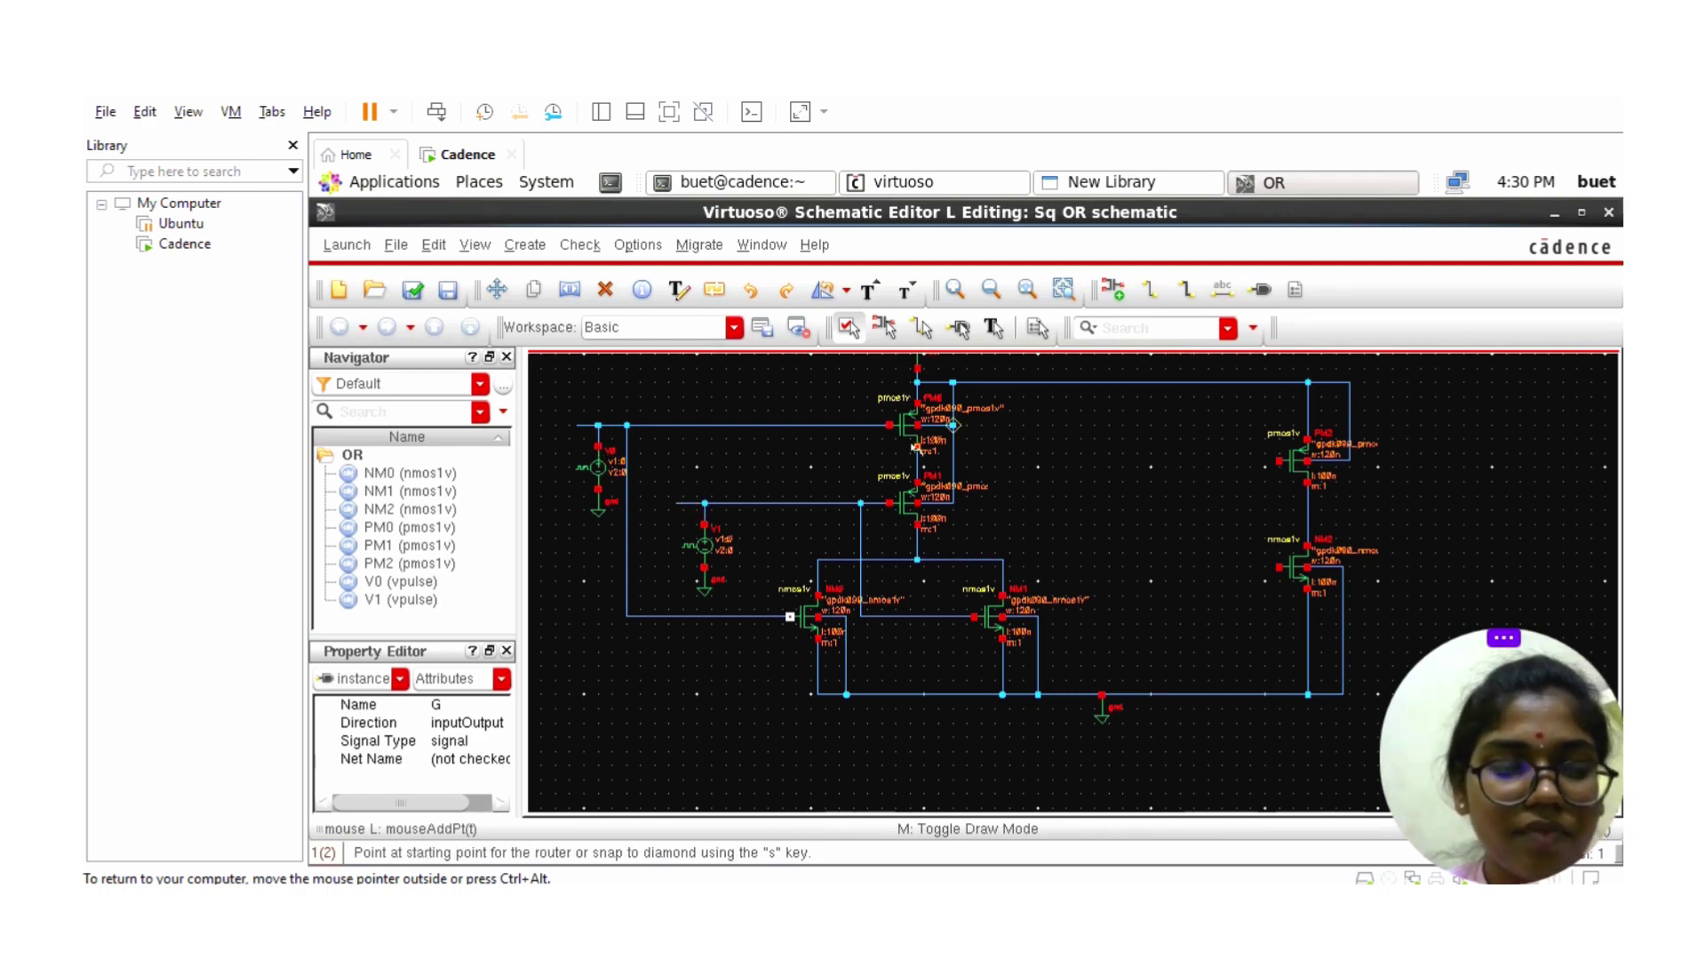
{"action": "key", "text": "Escape"}
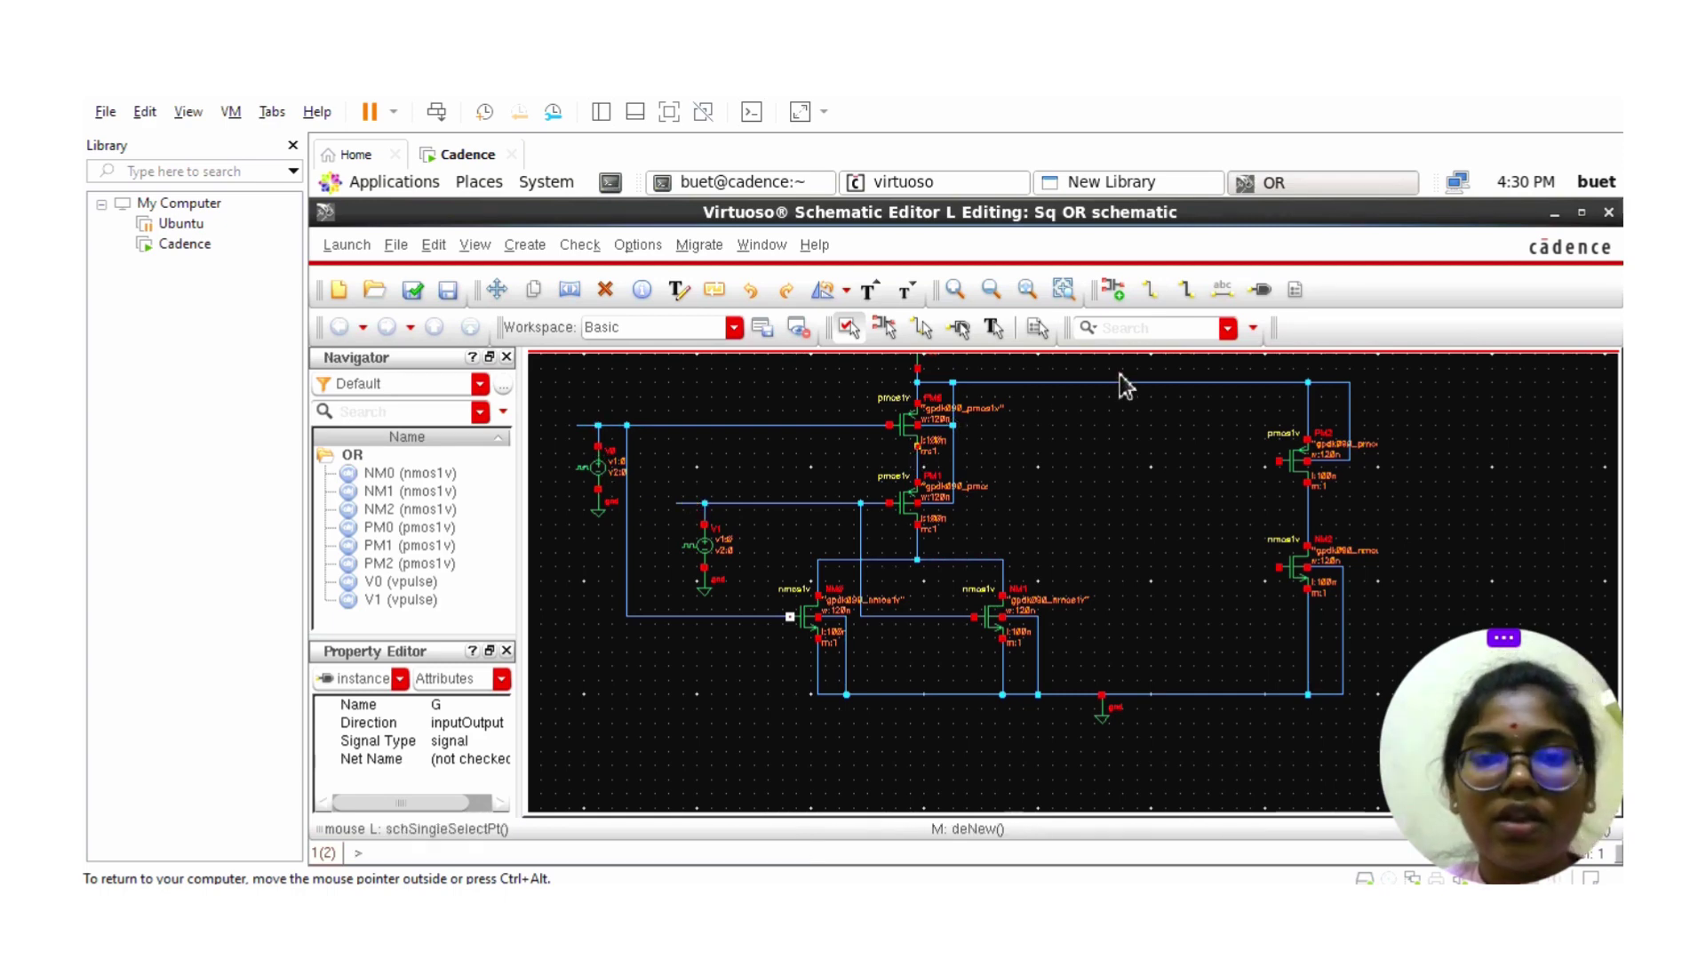
- Add input pins named A and B on the left ends of the upper and lower gate wires
{"action": "left_click", "coordinate": [1262, 289]}
{"action": "type", "text": "A B"}
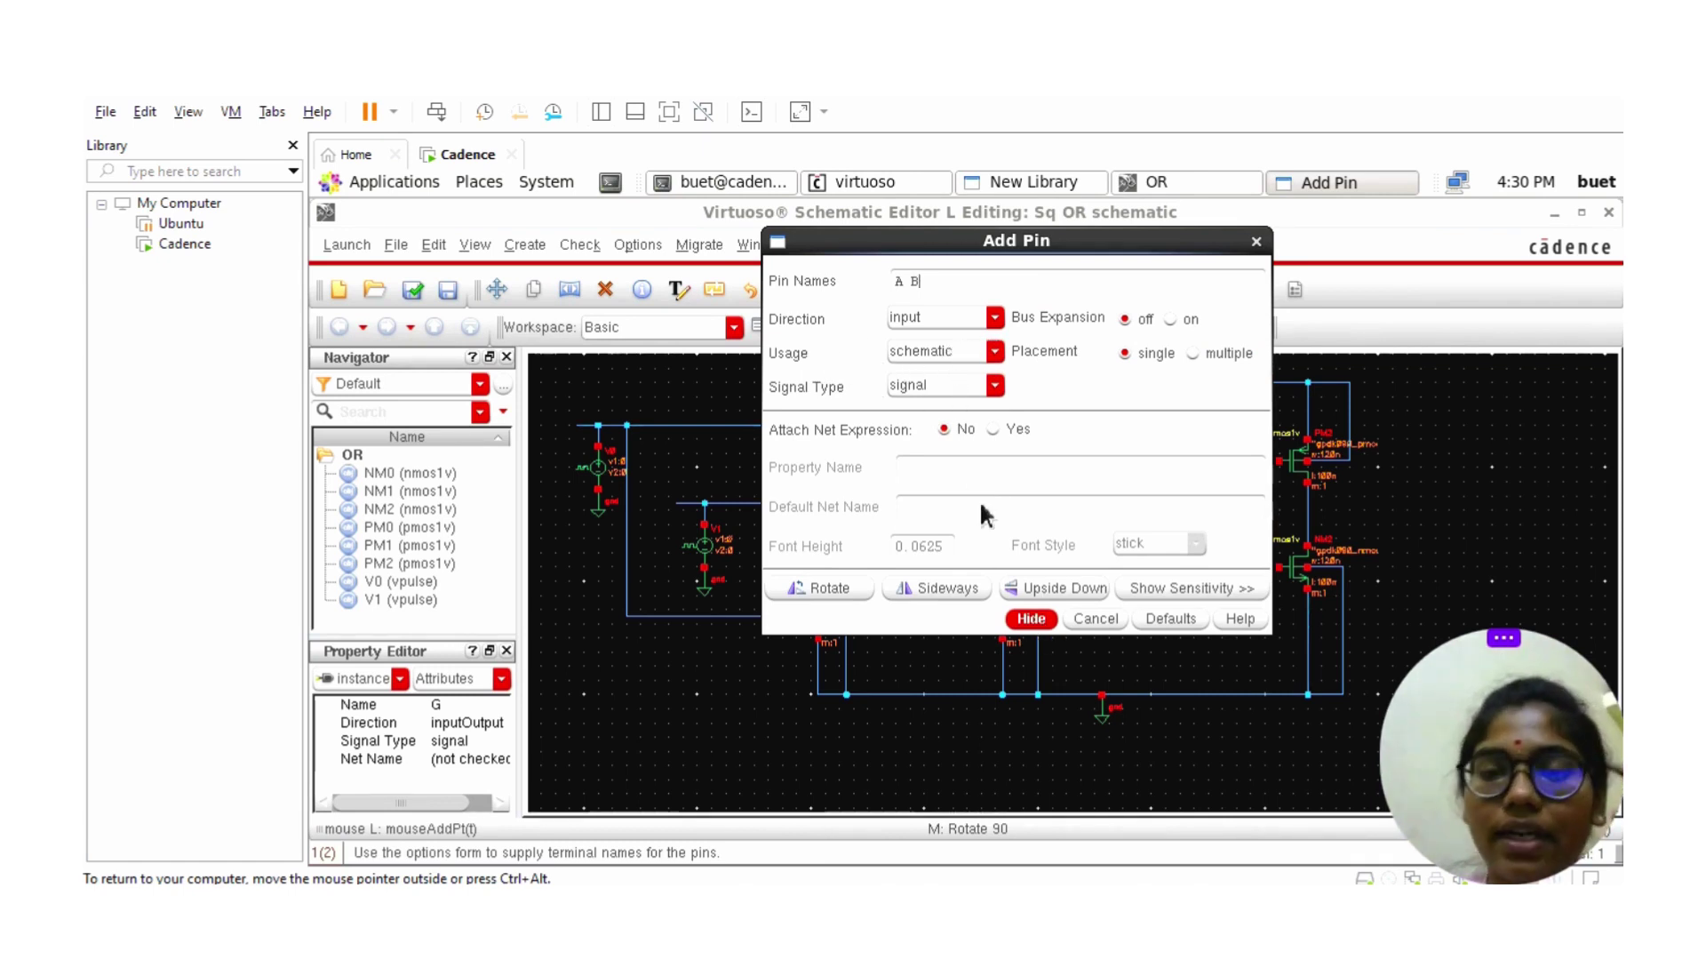
{"action": "left_click", "coordinate": [1031, 617]}
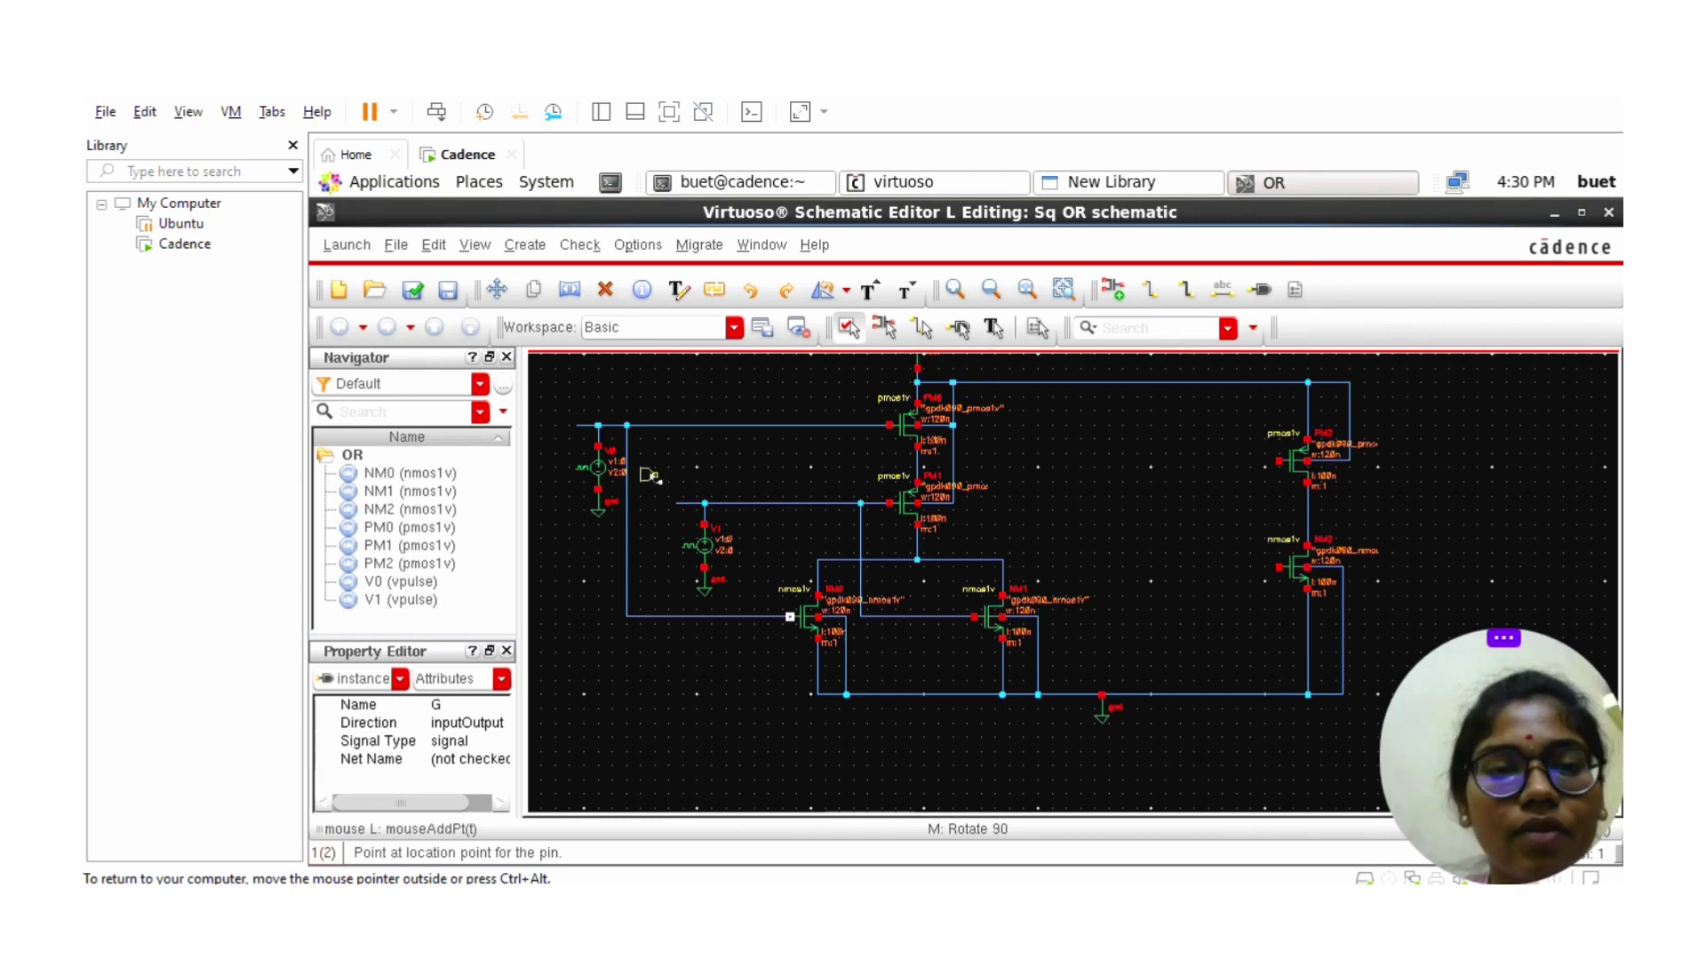
{"action": "left_click", "coordinate": [576, 428]}
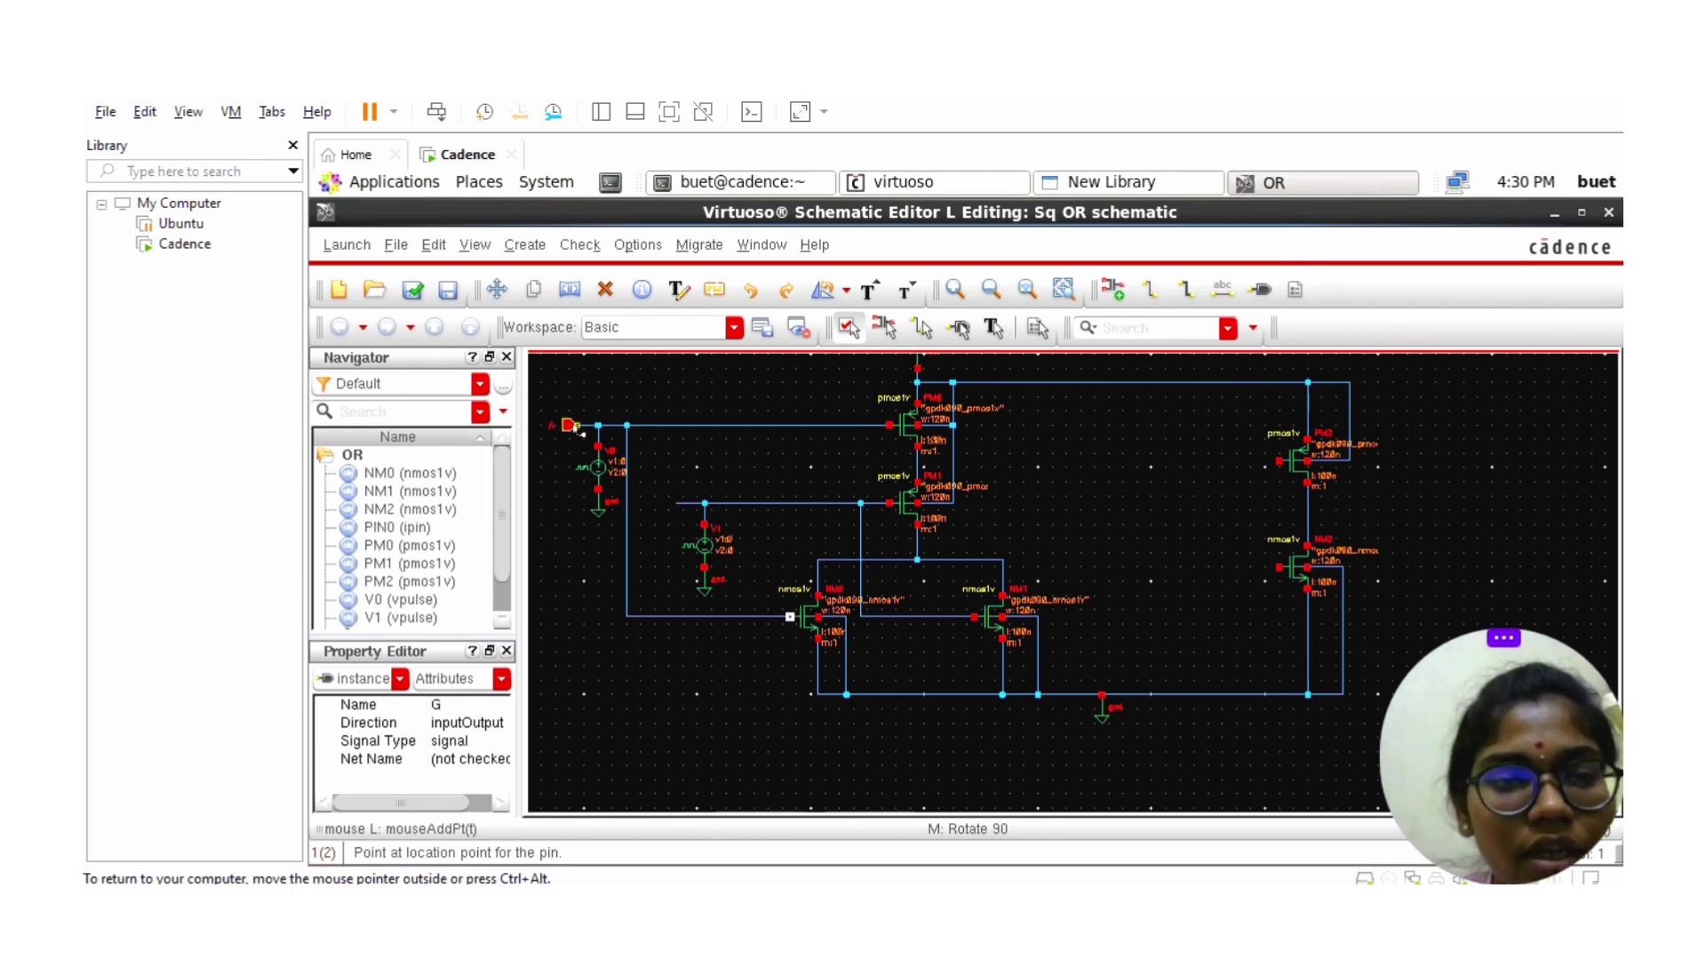
{"action": "left_click", "coordinate": [673, 504]}
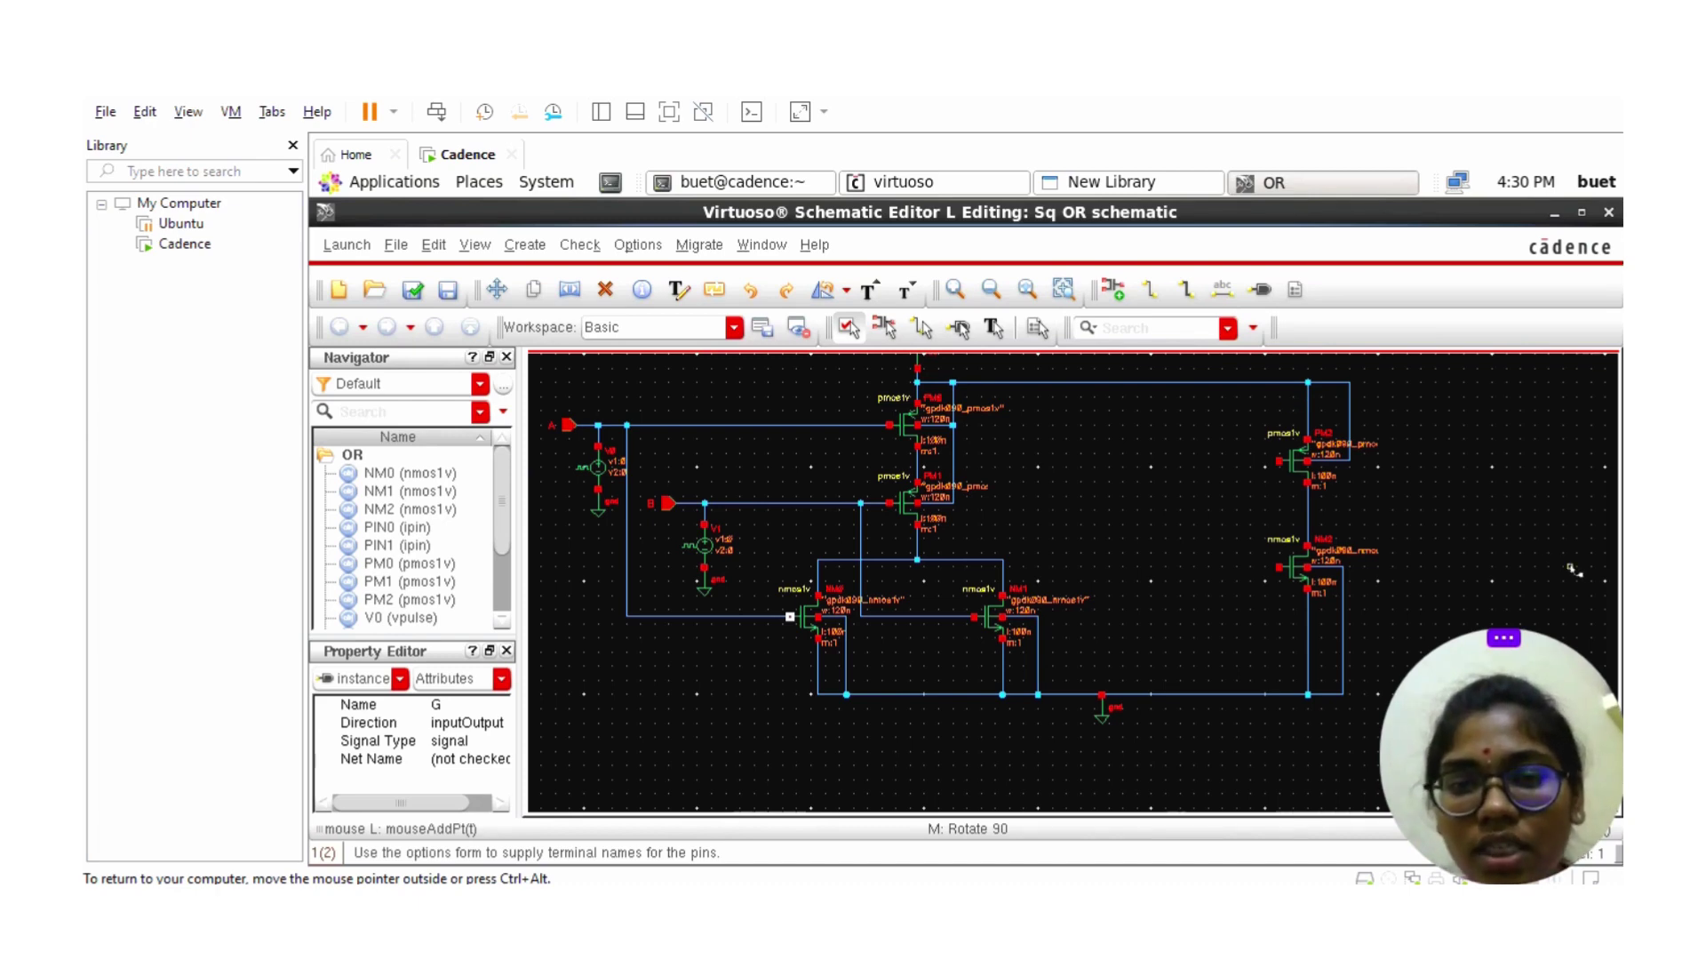
{"action": "left_click", "coordinate": [1153, 293]}
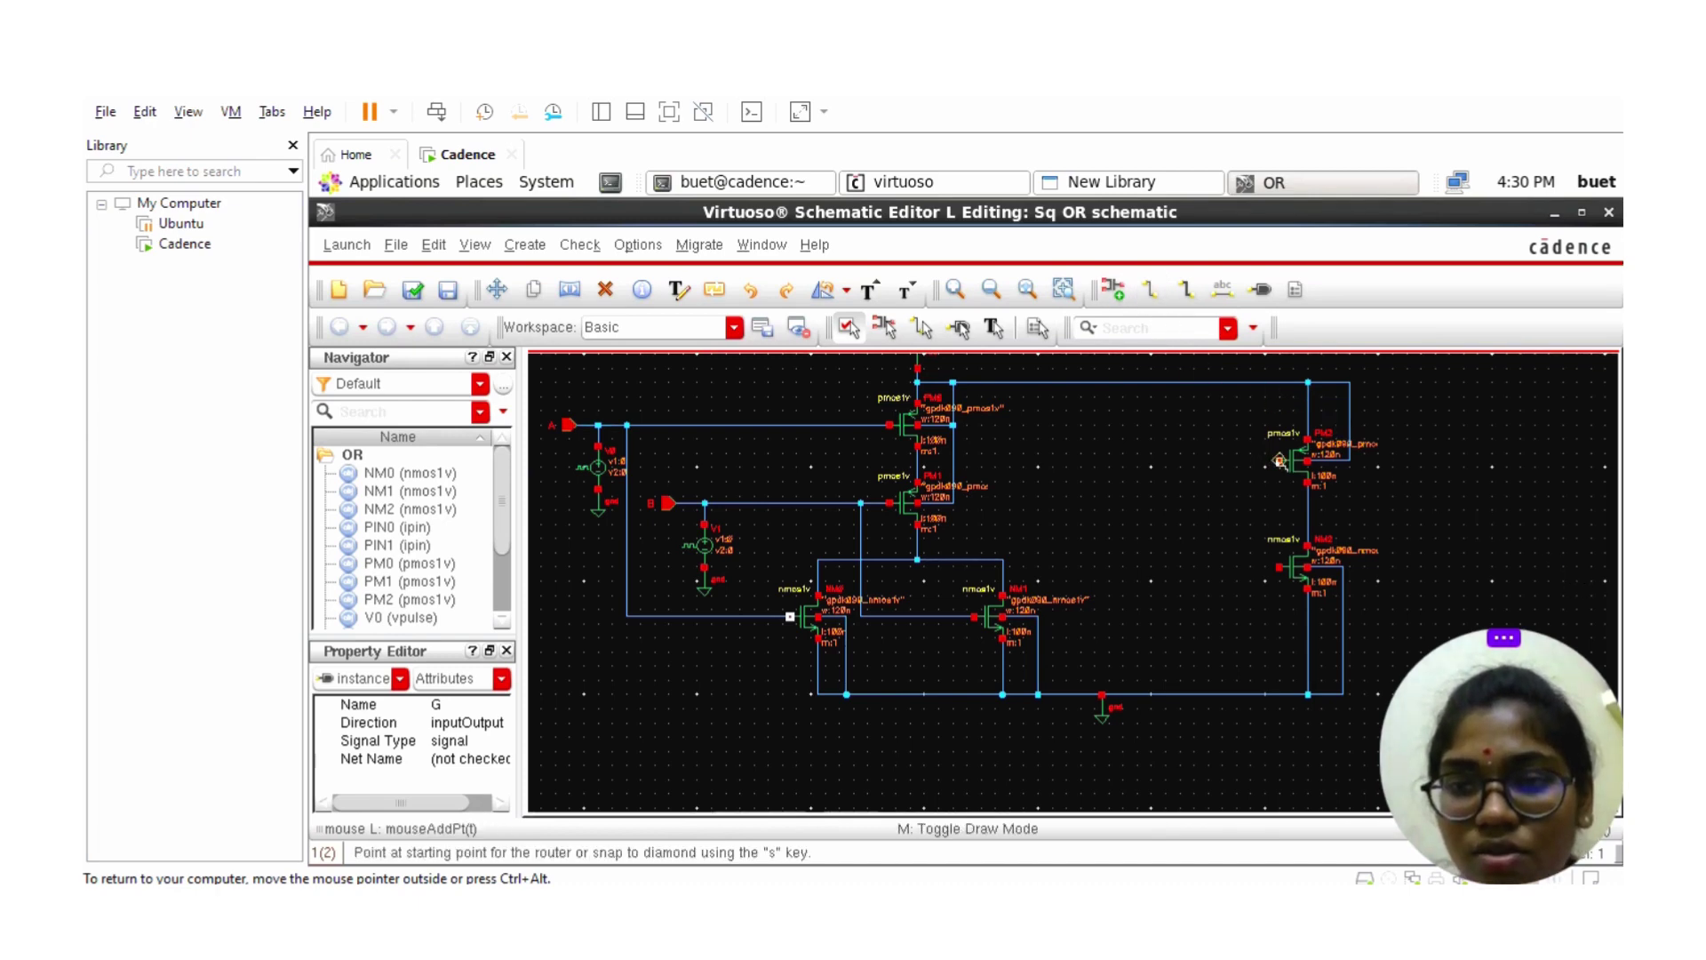
- Run a wire joining PM2's gate down to NM2's gate
{"action": "left_click", "coordinate": [1216, 460]}
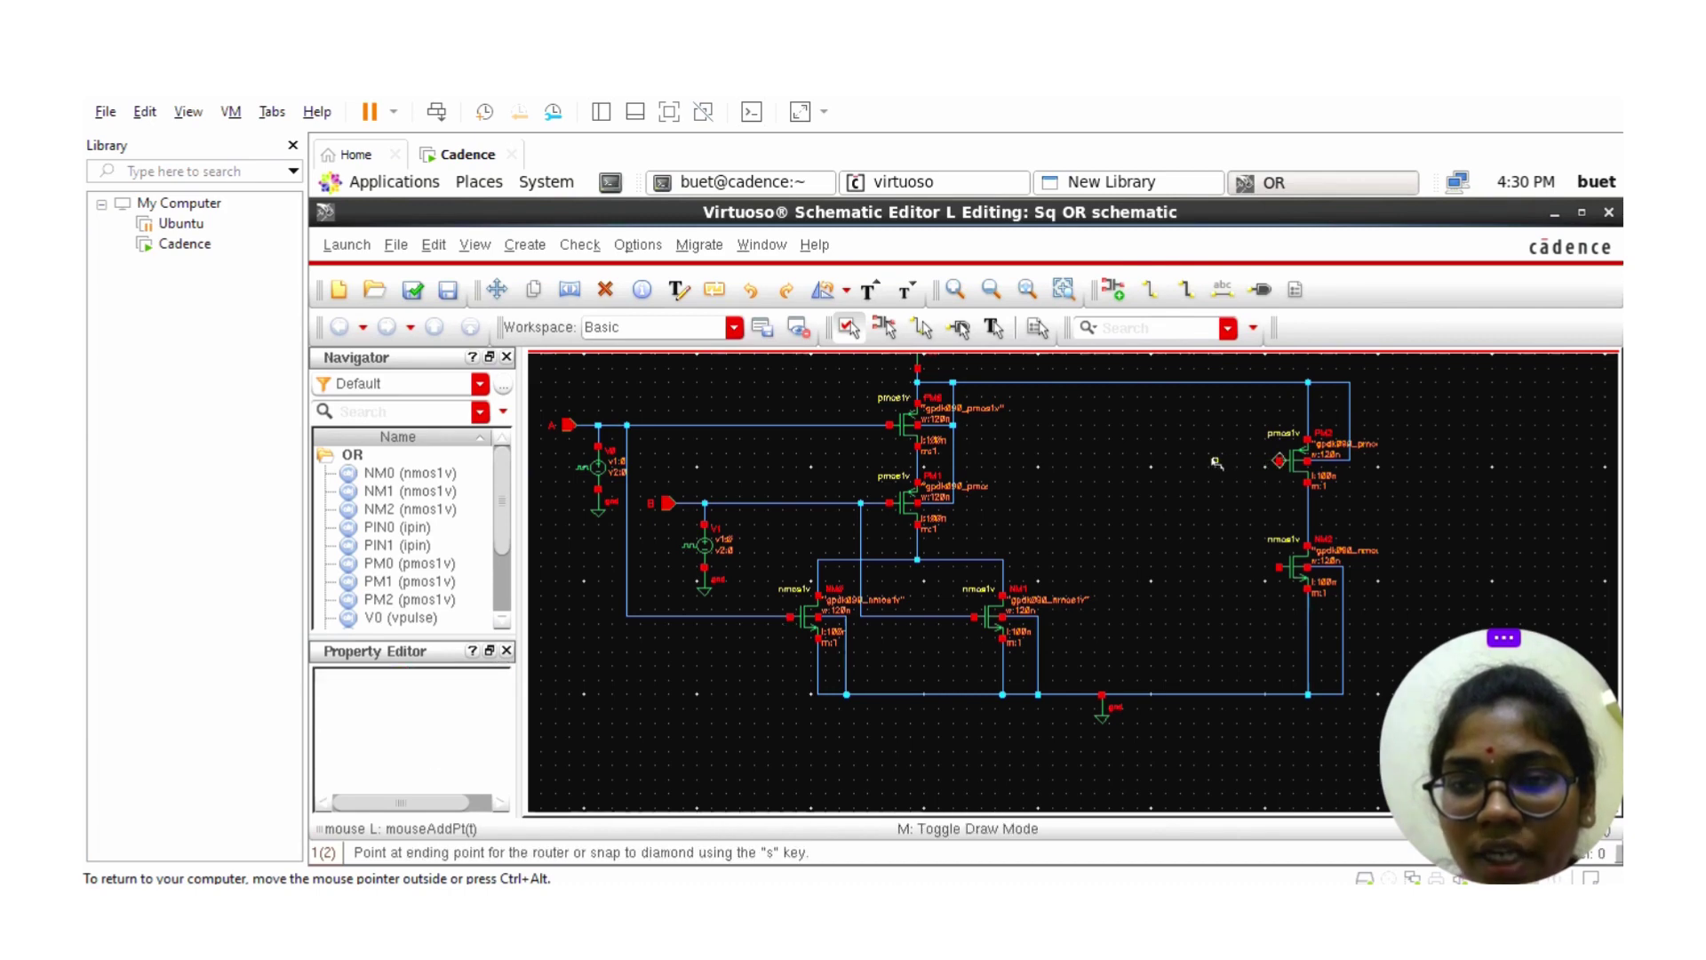
{"action": "left_click", "coordinate": [1280, 460]}
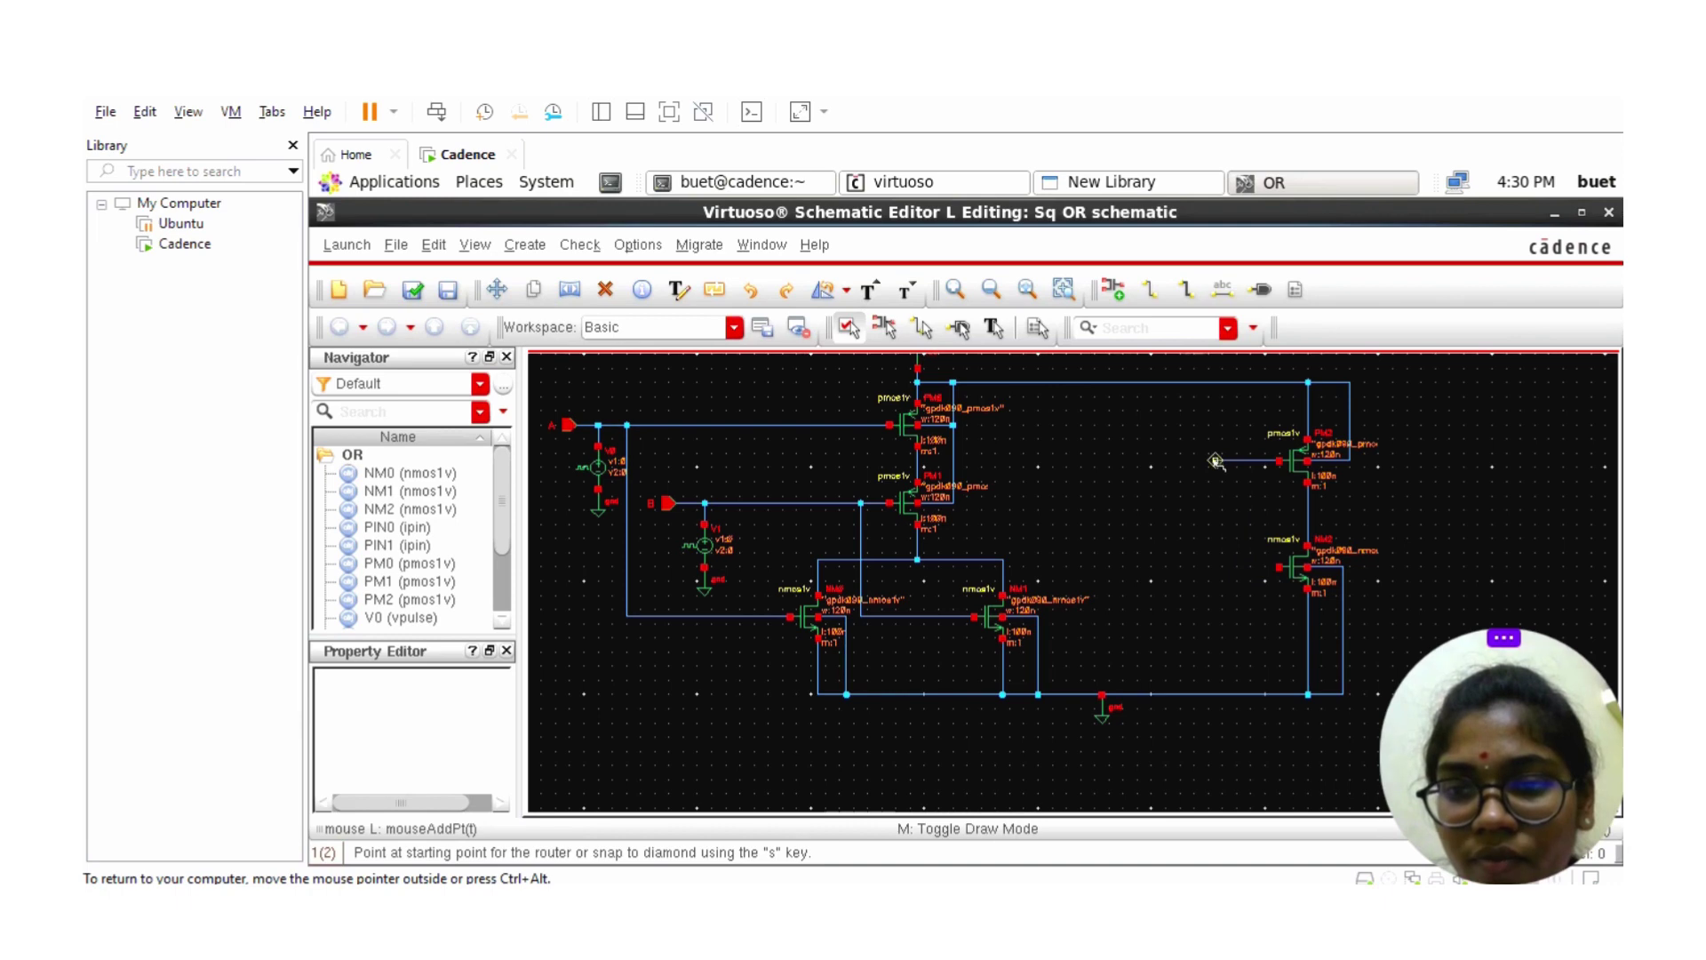
{"action": "left_click", "coordinate": [1216, 460]}
{"action": "key", "text": "Escape"}
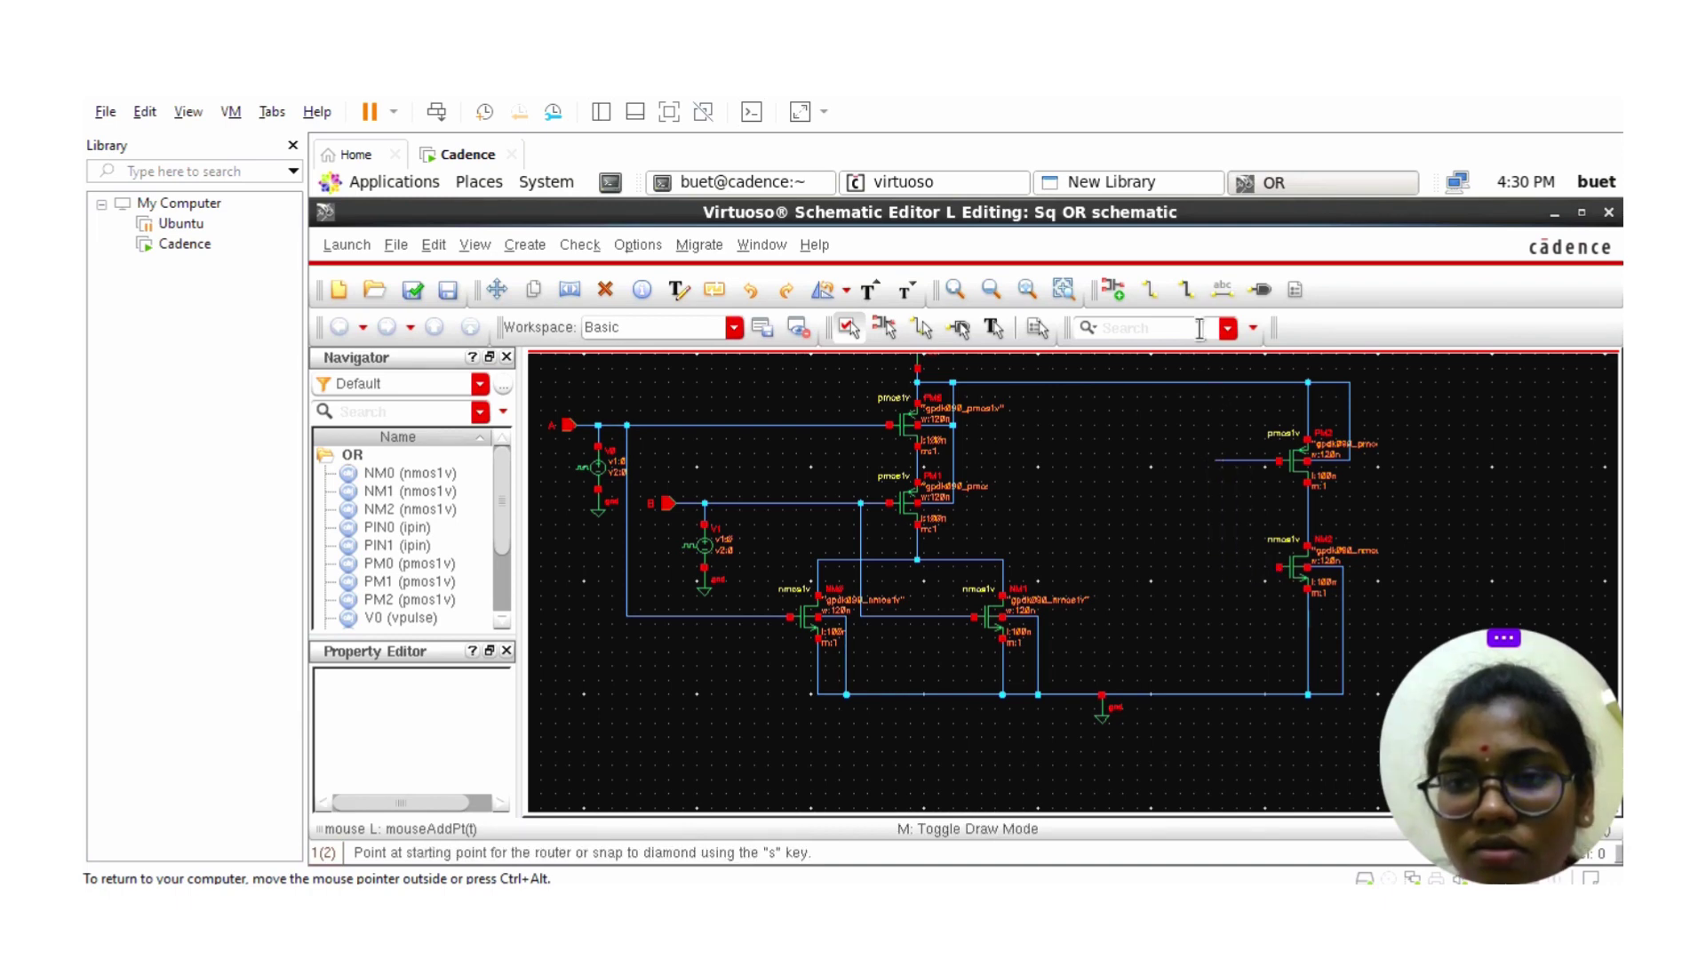
{"action": "left_click", "coordinate": [1151, 291]}
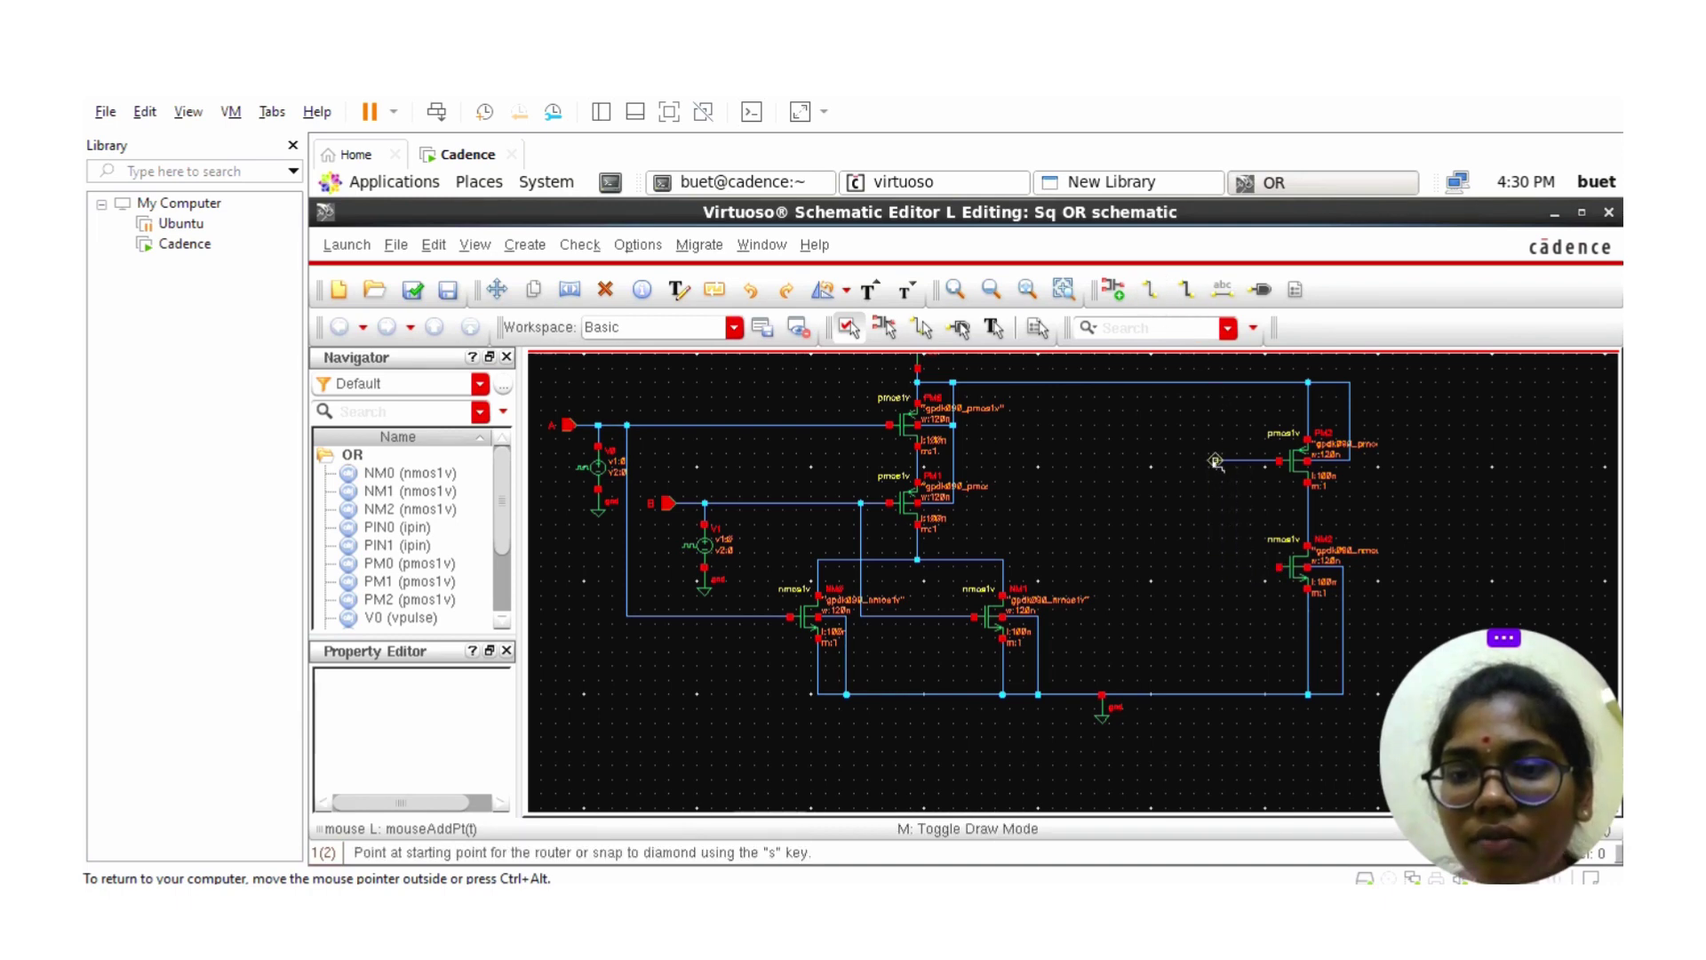
{"action": "left_click", "coordinate": [1216, 461]}
{"action": "left_click", "coordinate": [1280, 566]}
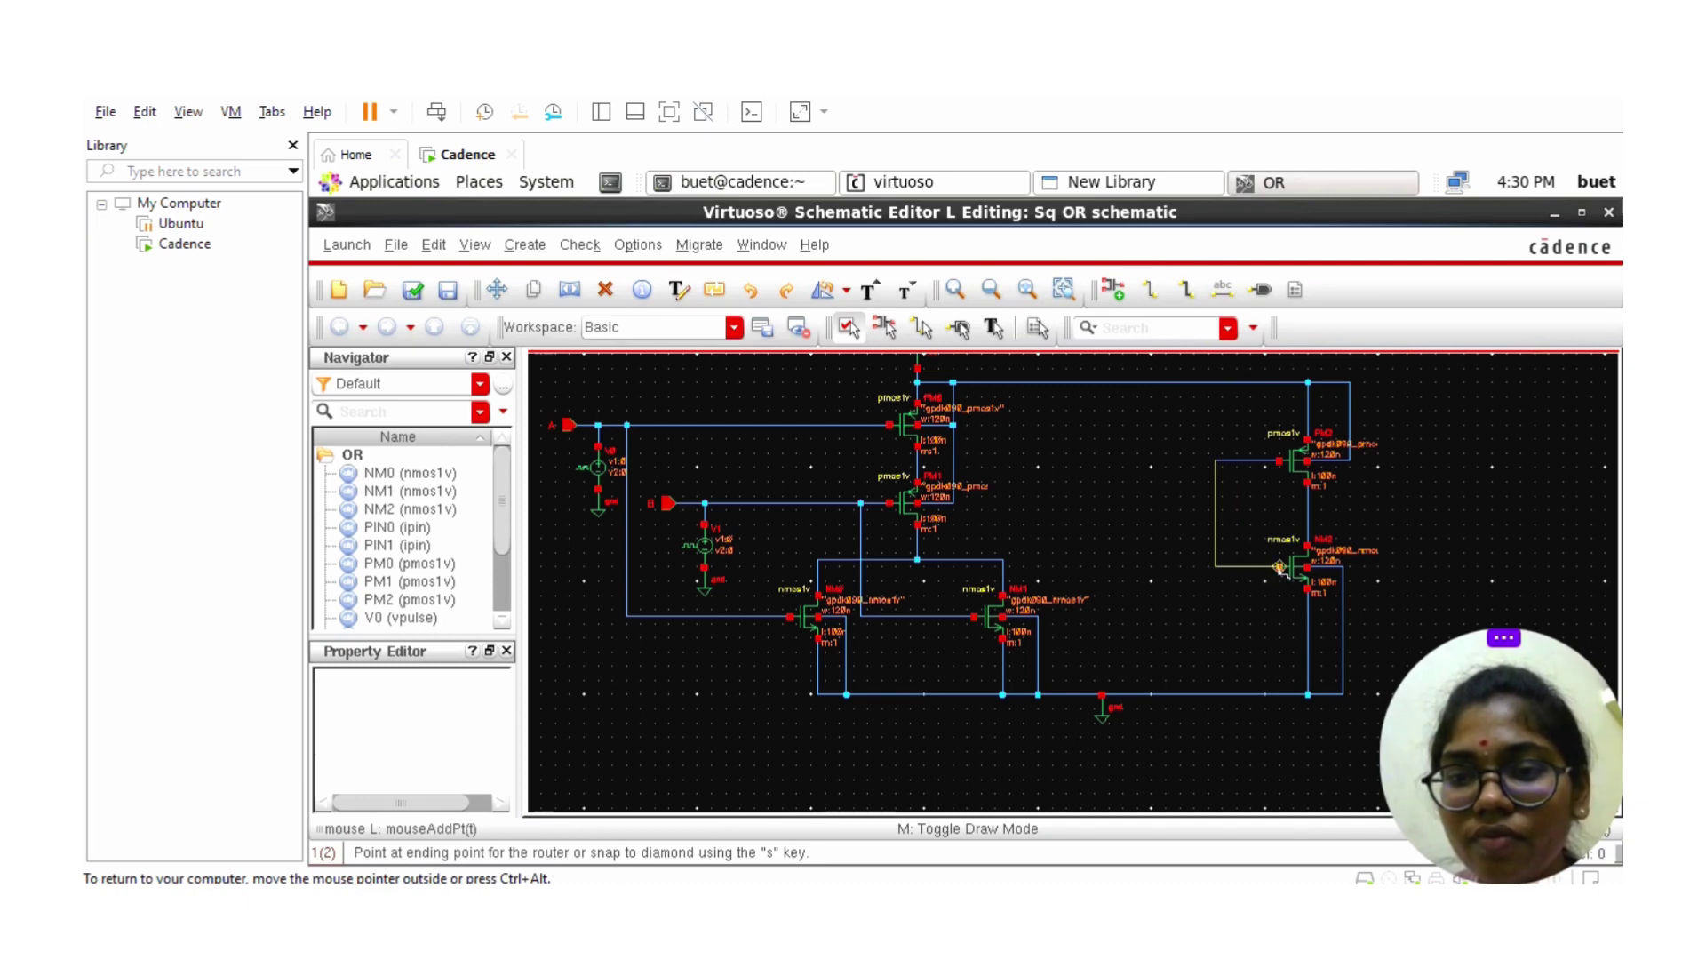
- Join PM1's drain to the inverter gate wire and extend an output wire right from the PM2/NM2 drains
{"action": "left_click", "coordinate": [919, 538]}
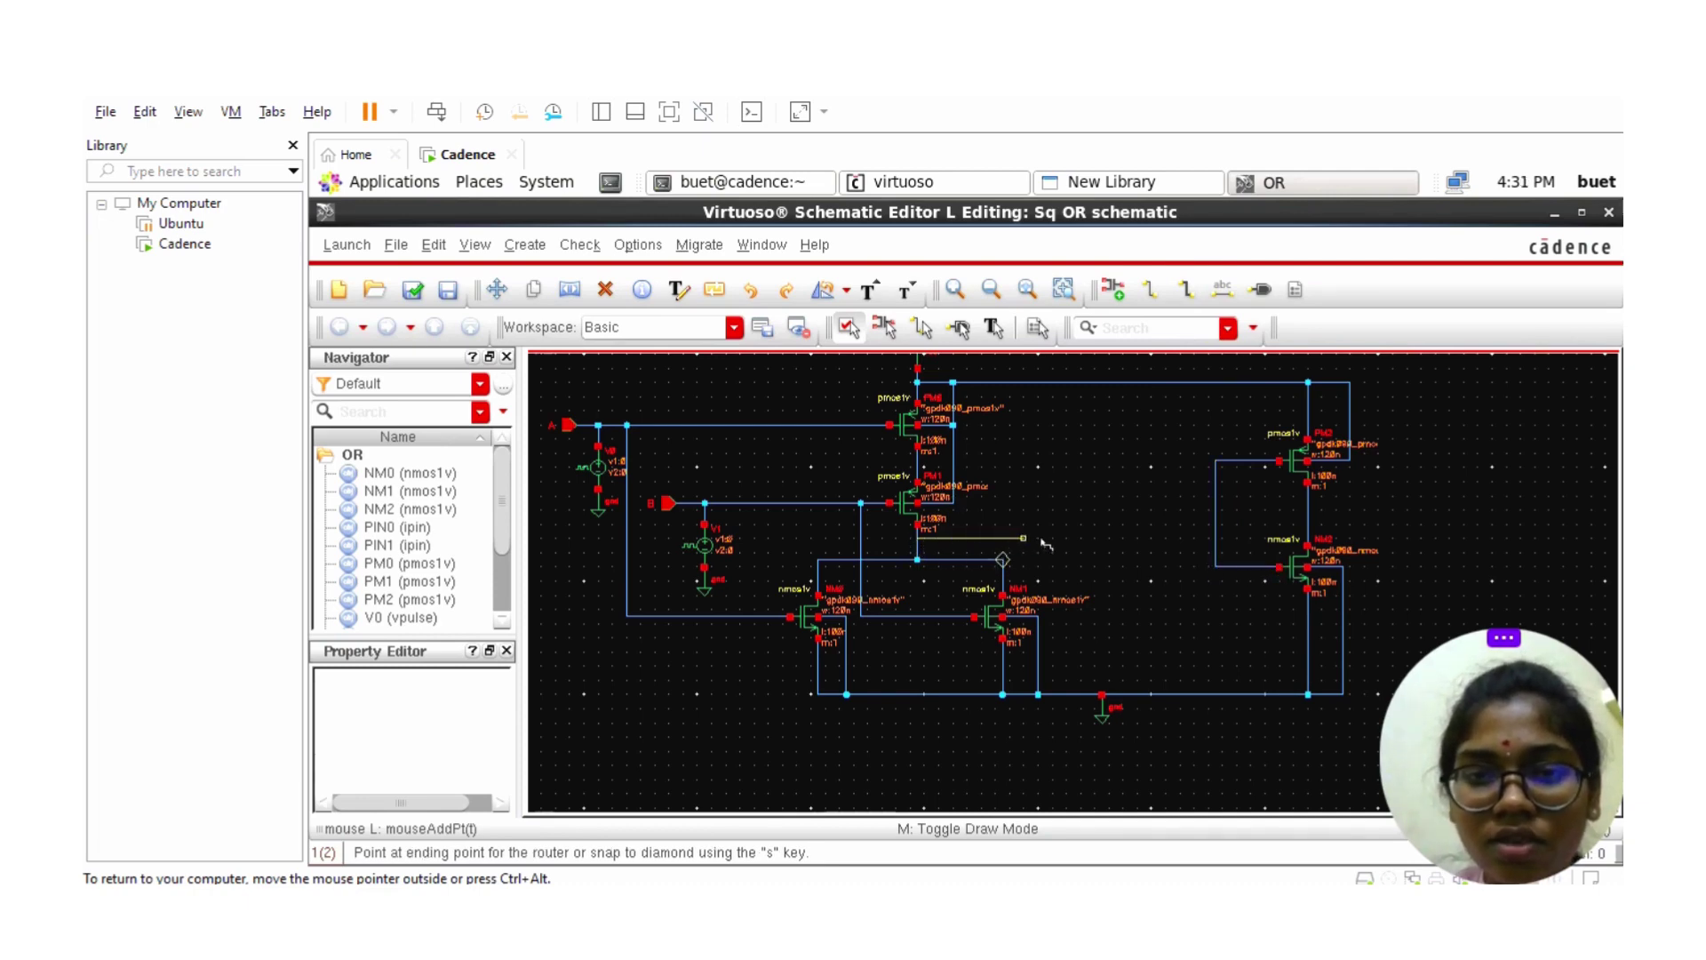
{"action": "left_click", "coordinate": [1216, 504]}
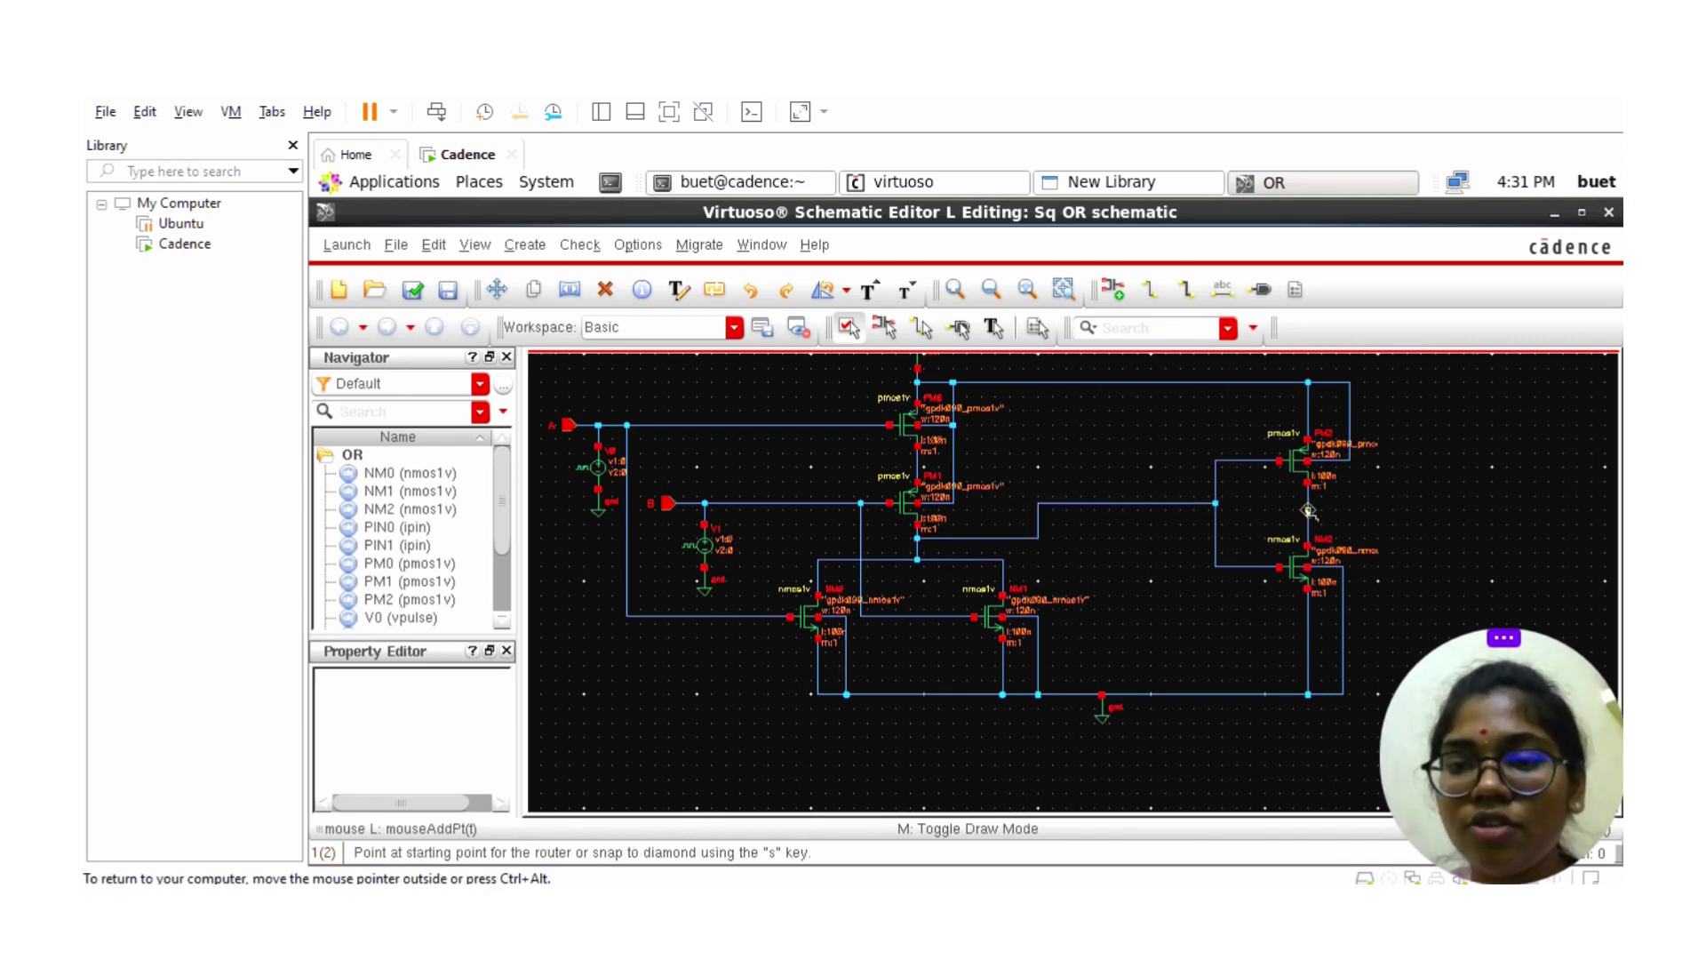
{"action": "left_click", "coordinate": [1309, 510]}
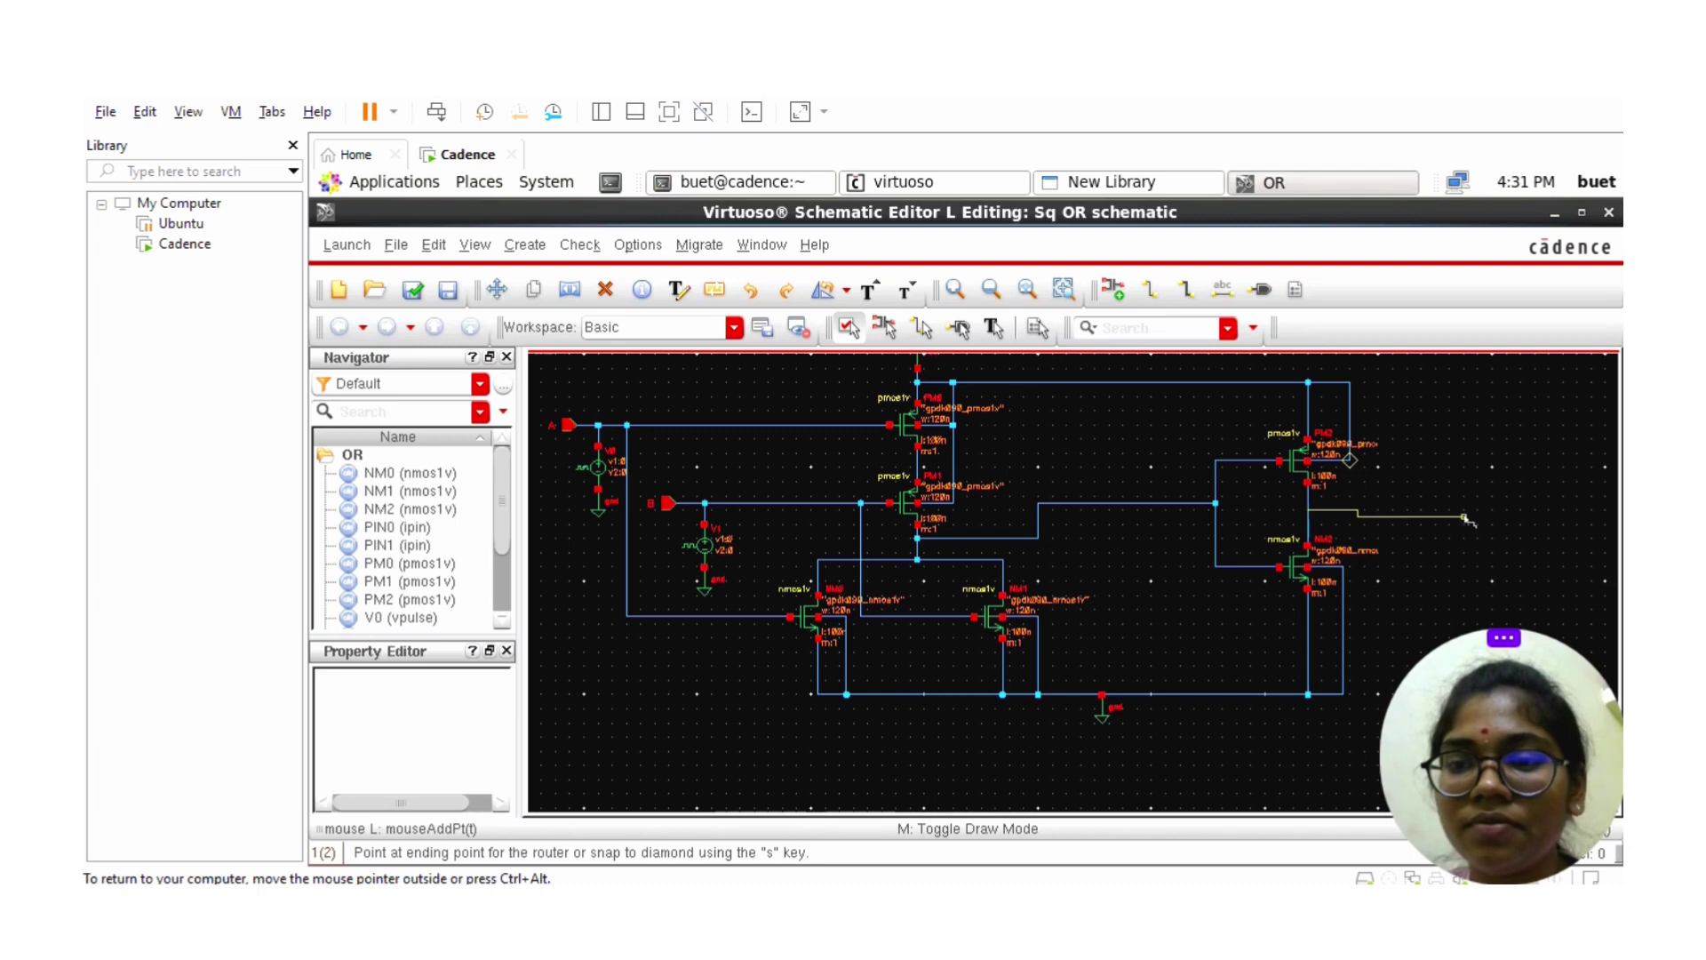
{"action": "left_click", "coordinate": [1468, 512]}
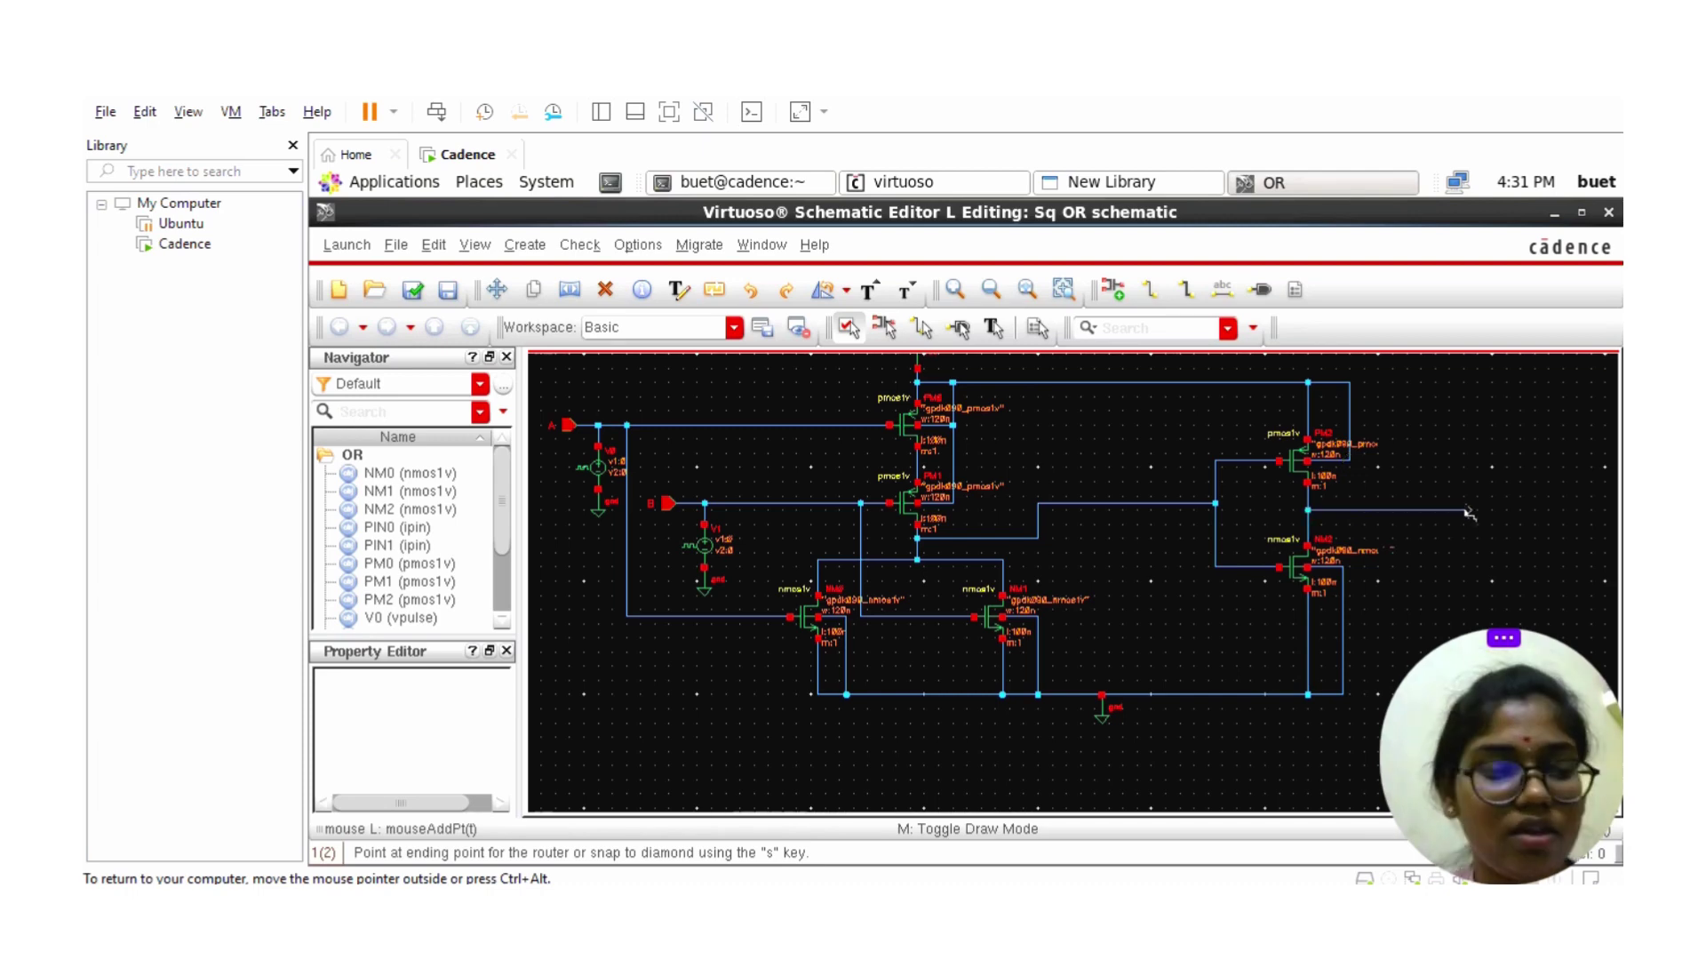
- Add an output-direction pin named Y at the right end of the output wire
{"action": "left_click", "coordinate": [1262, 289]}
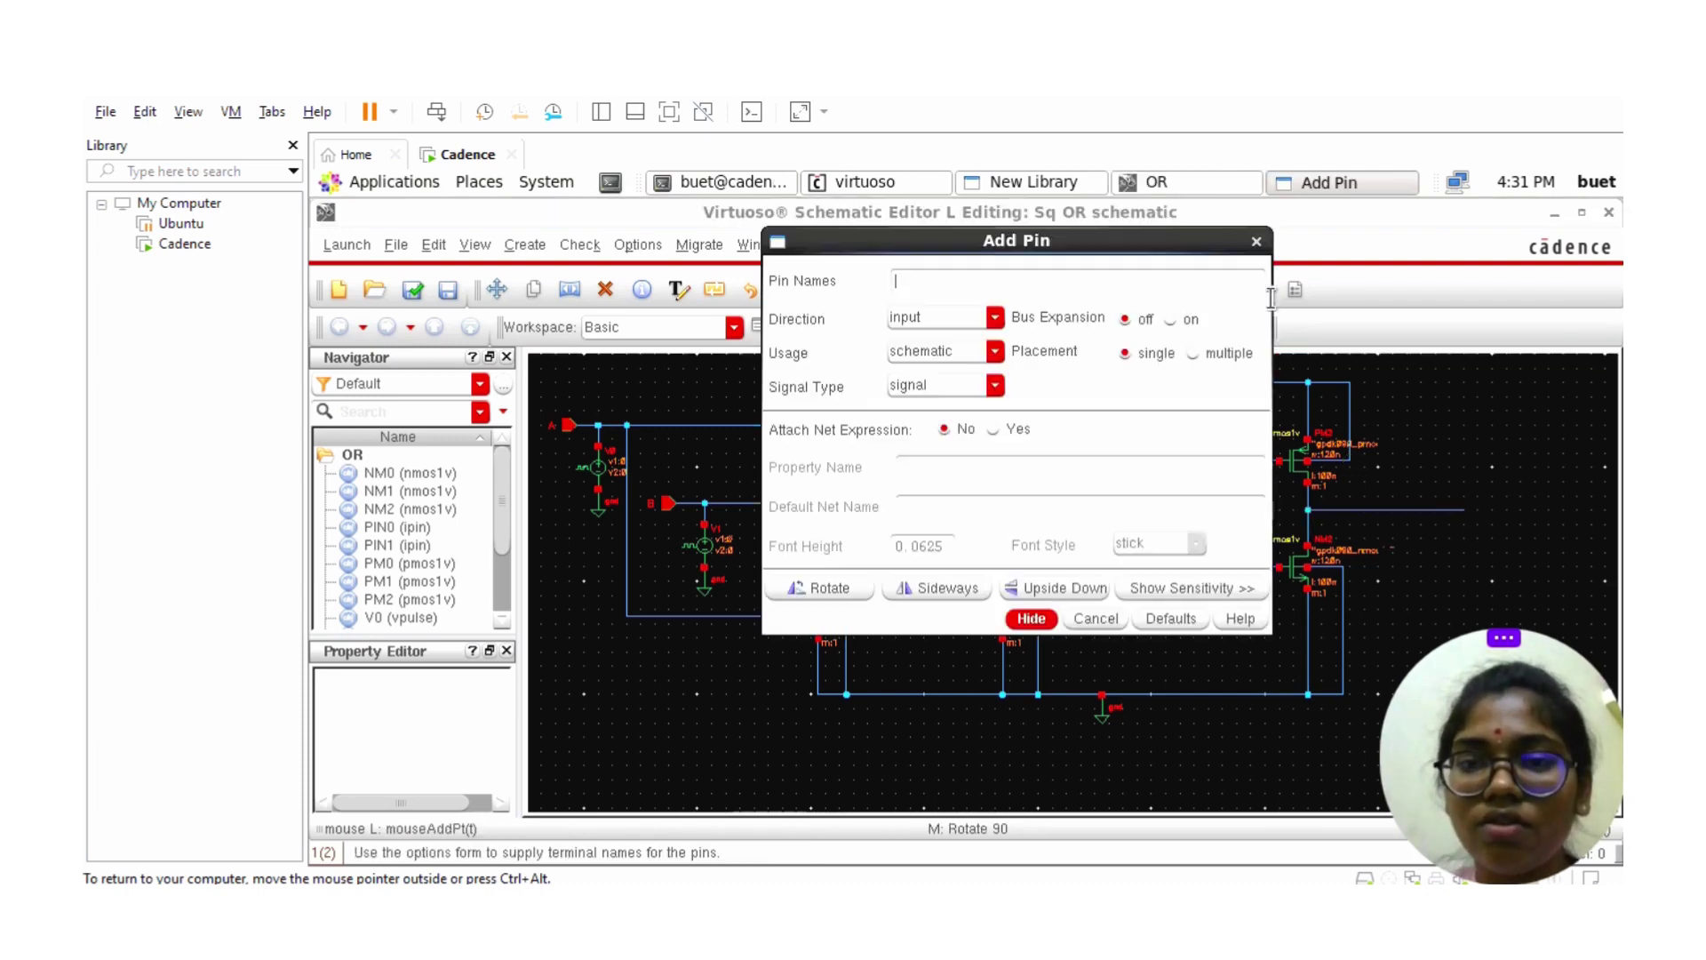
{"action": "left_click", "coordinate": [970, 321]}
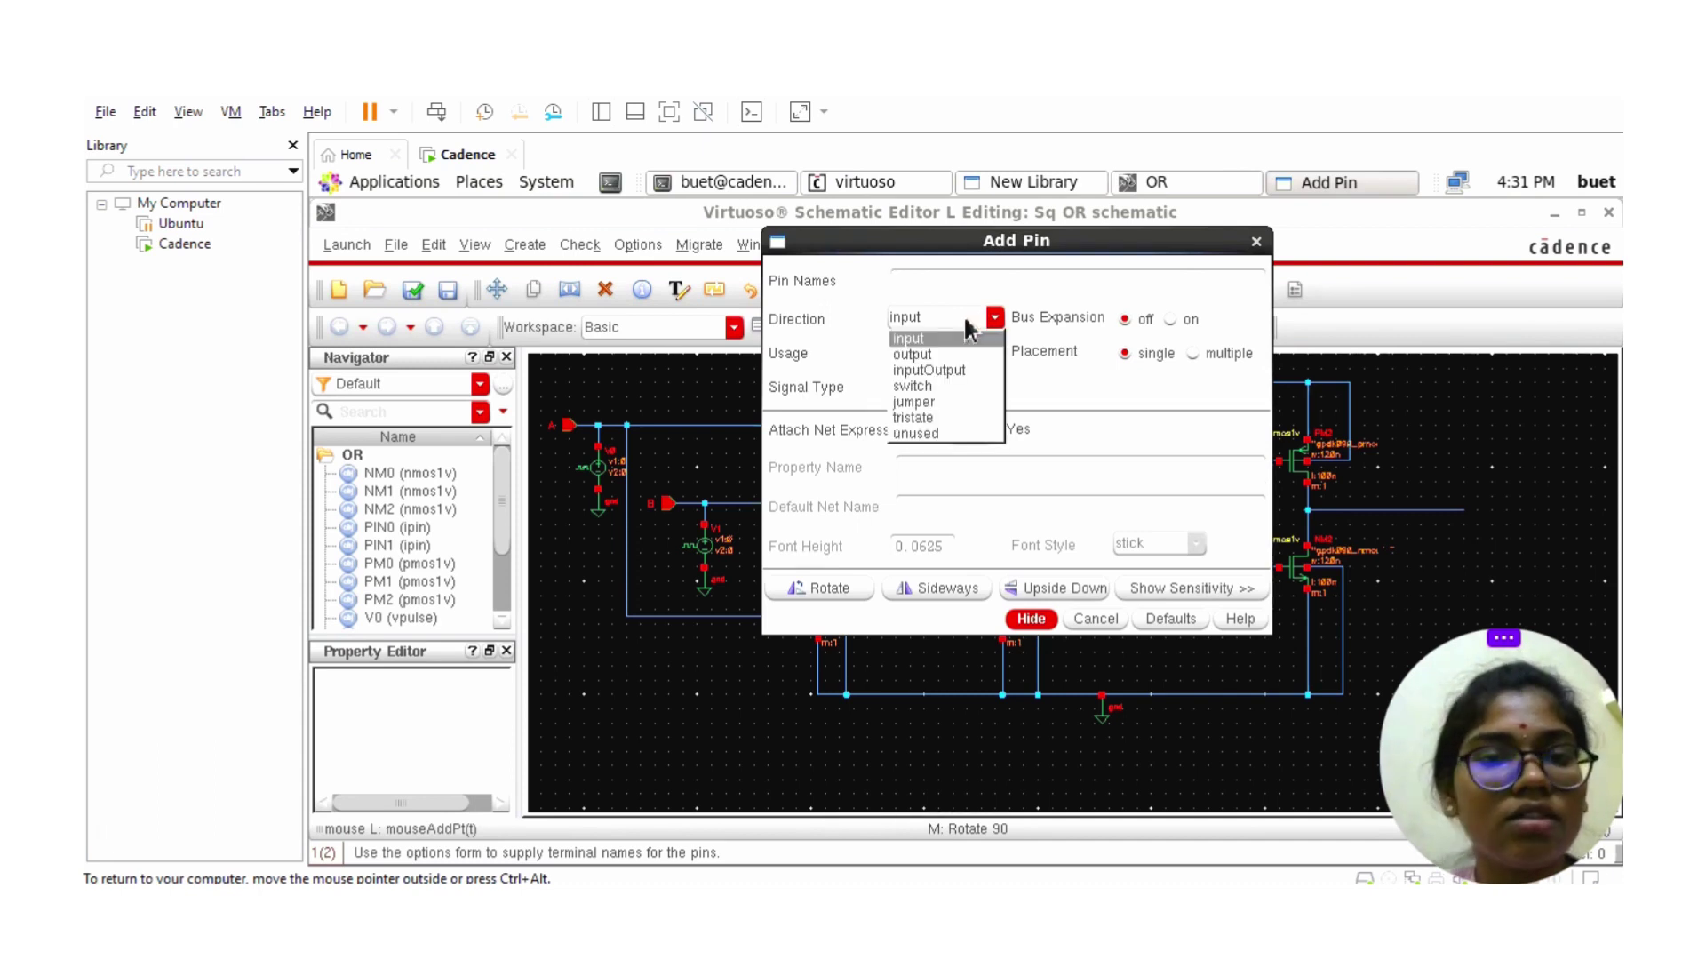
{"action": "left_click", "coordinate": [947, 352]}
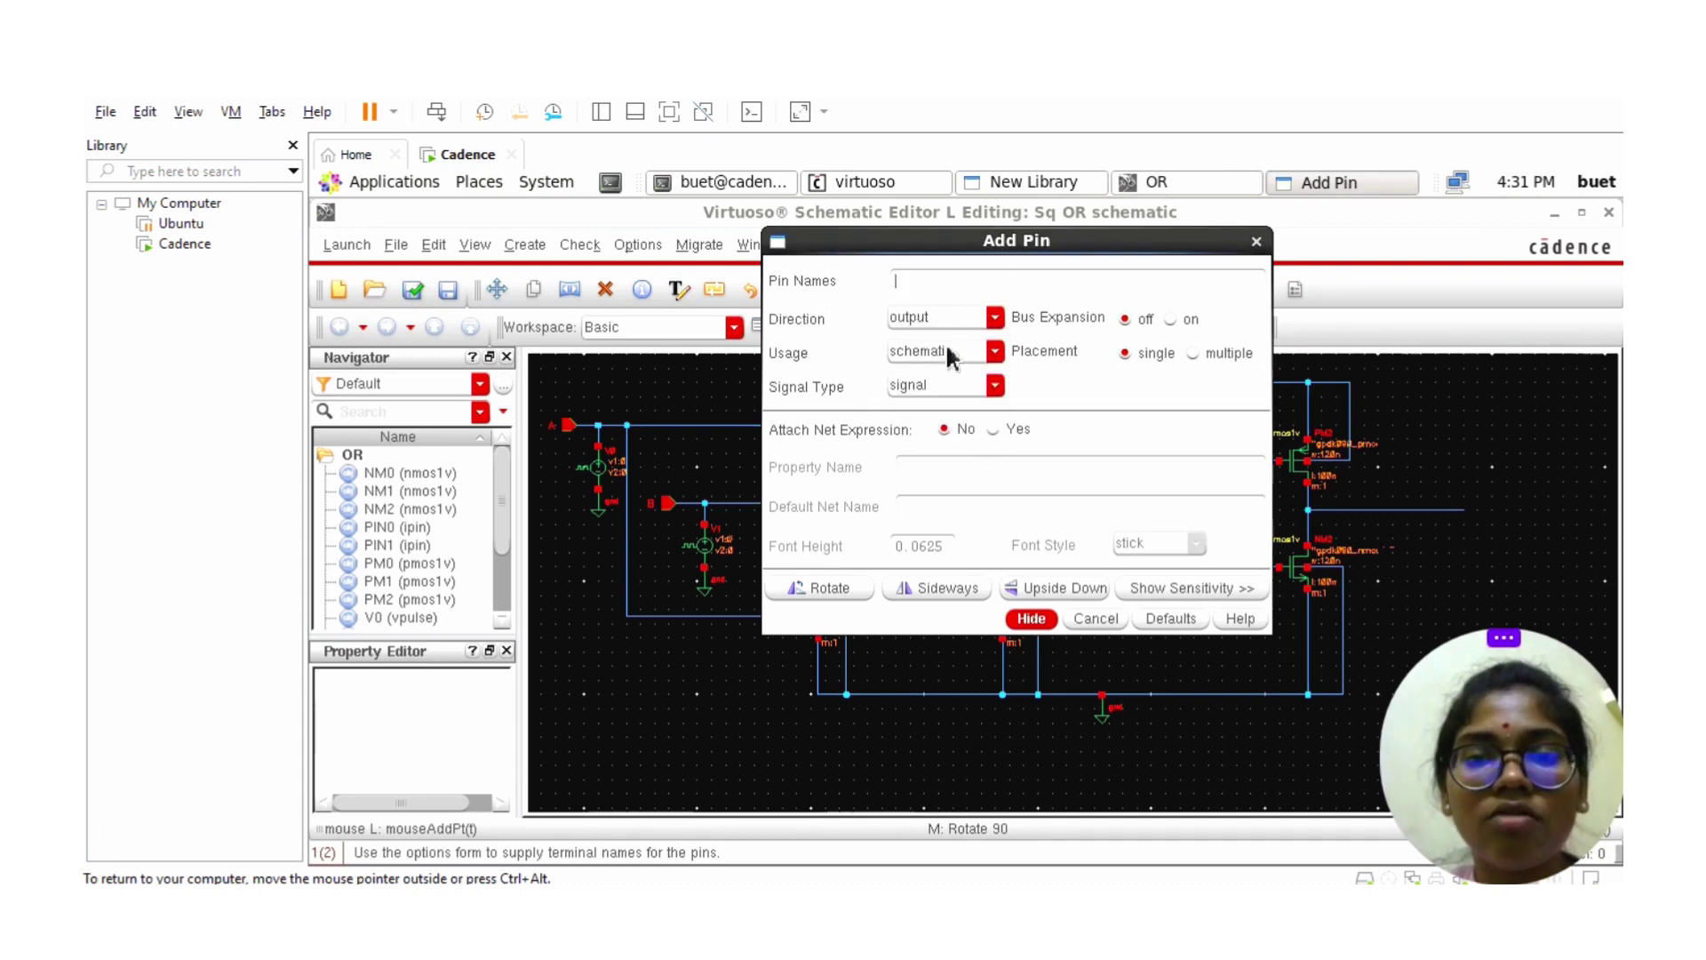
{"action": "type", "text": "Y"}
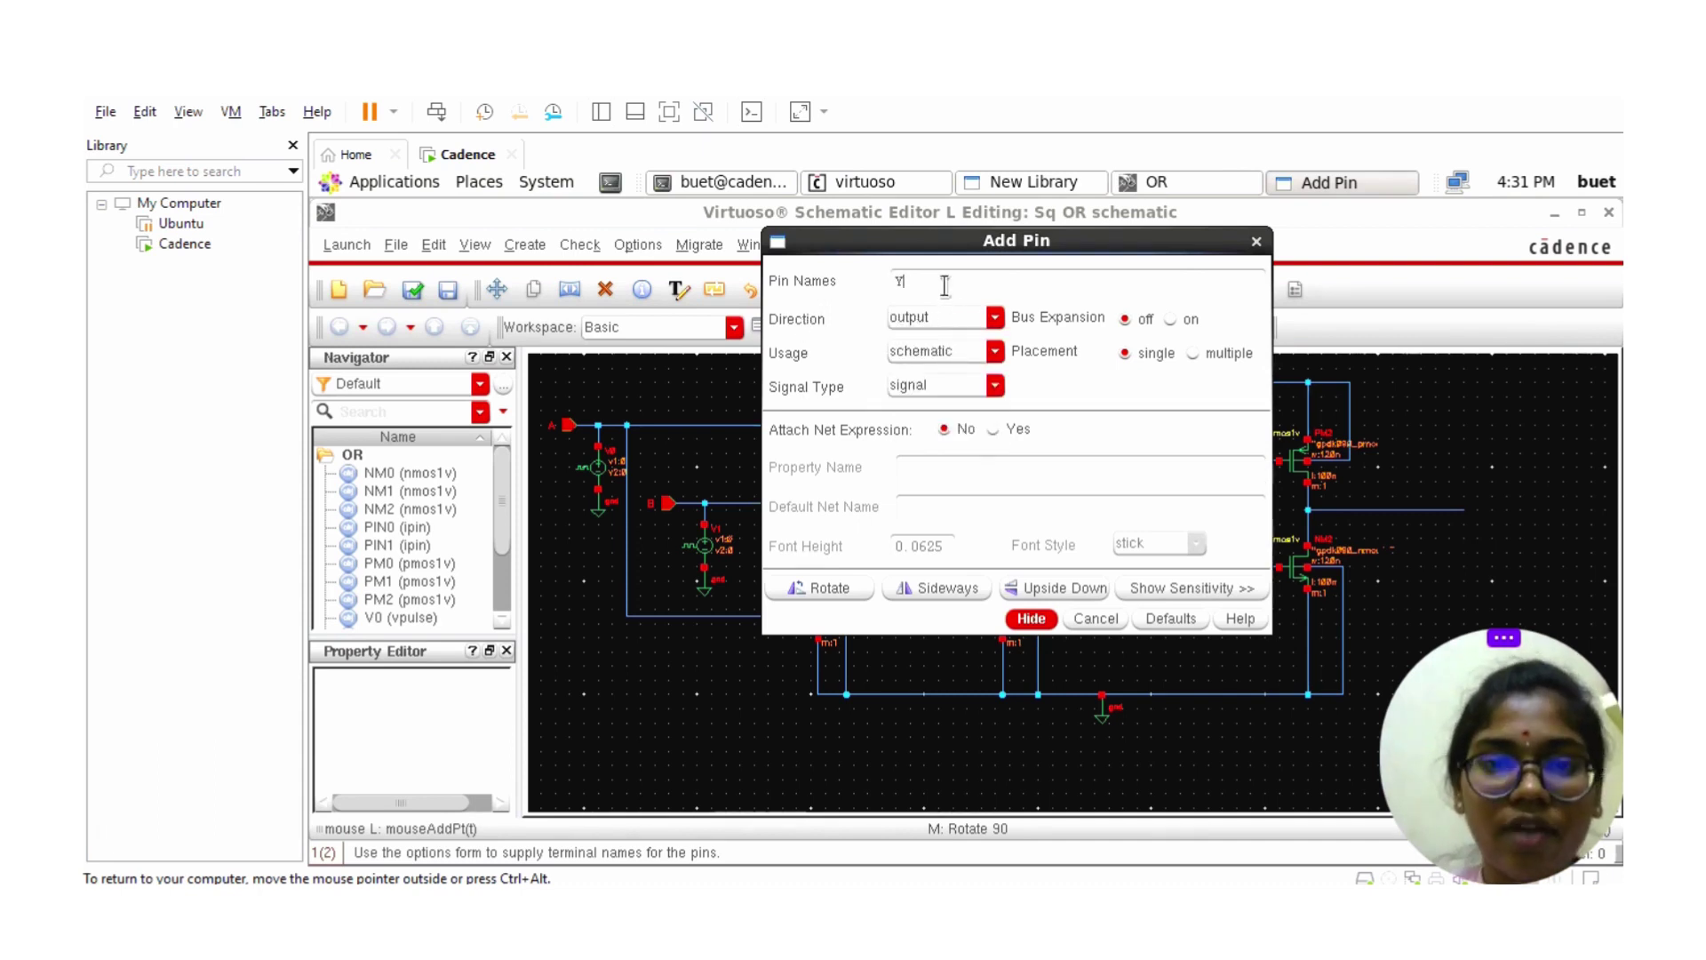
{"action": "left_click", "coordinate": [1031, 618]}
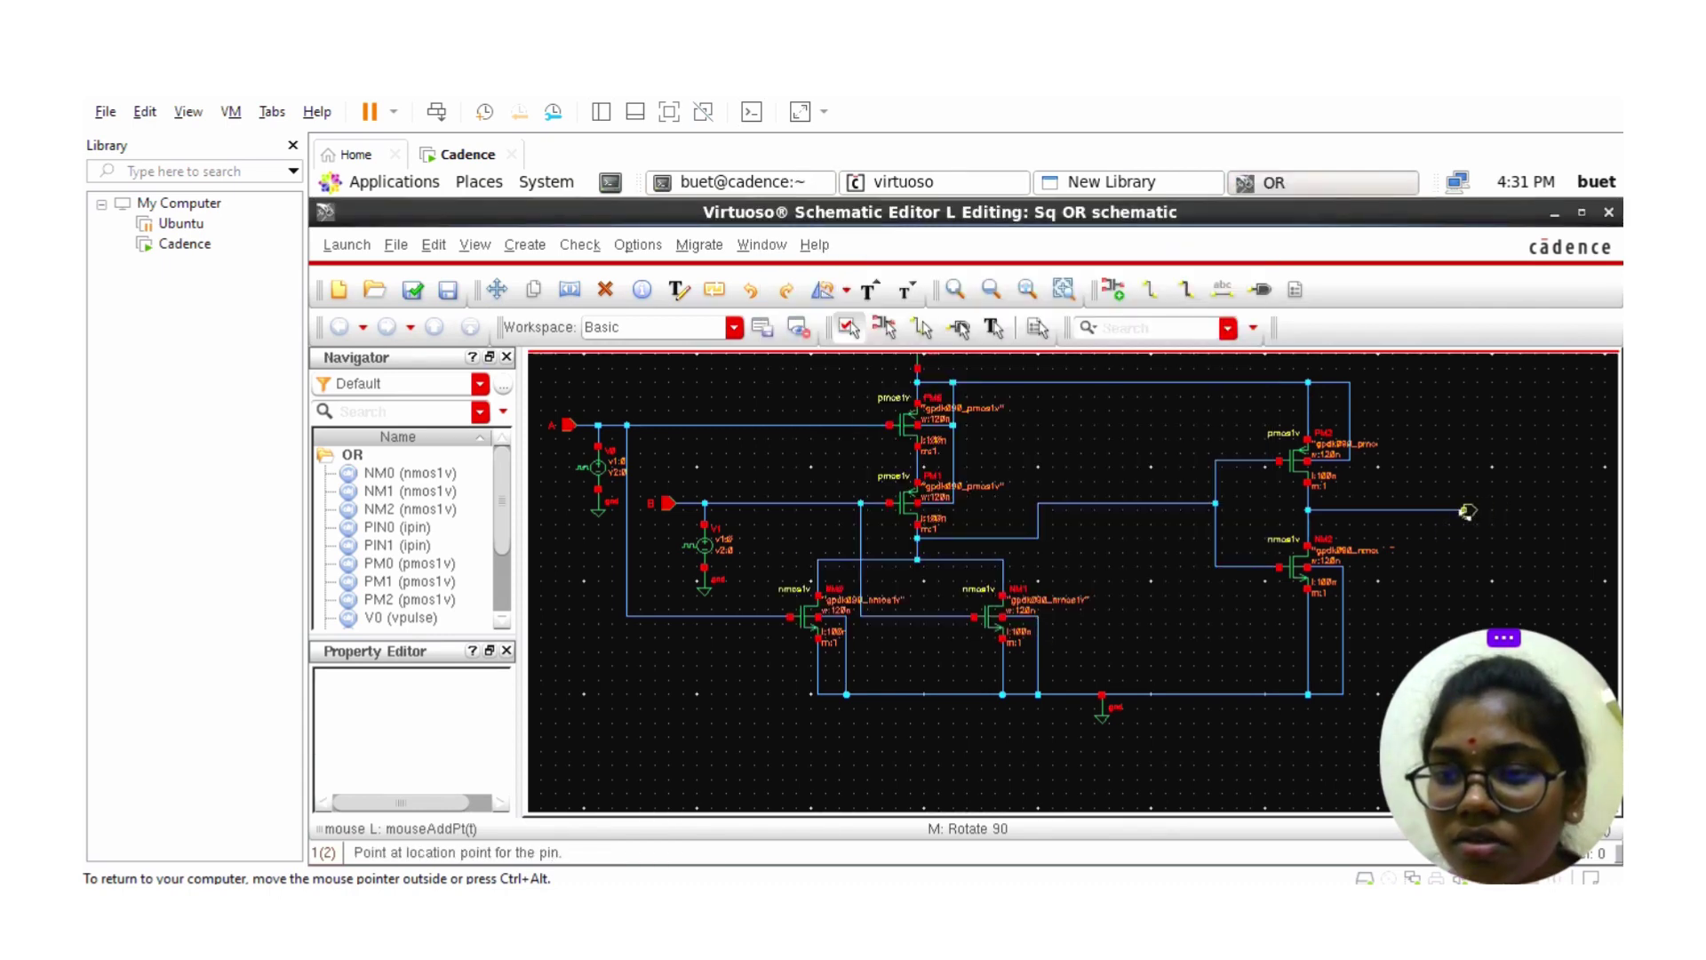
{"action": "left_click", "coordinate": [1467, 512]}
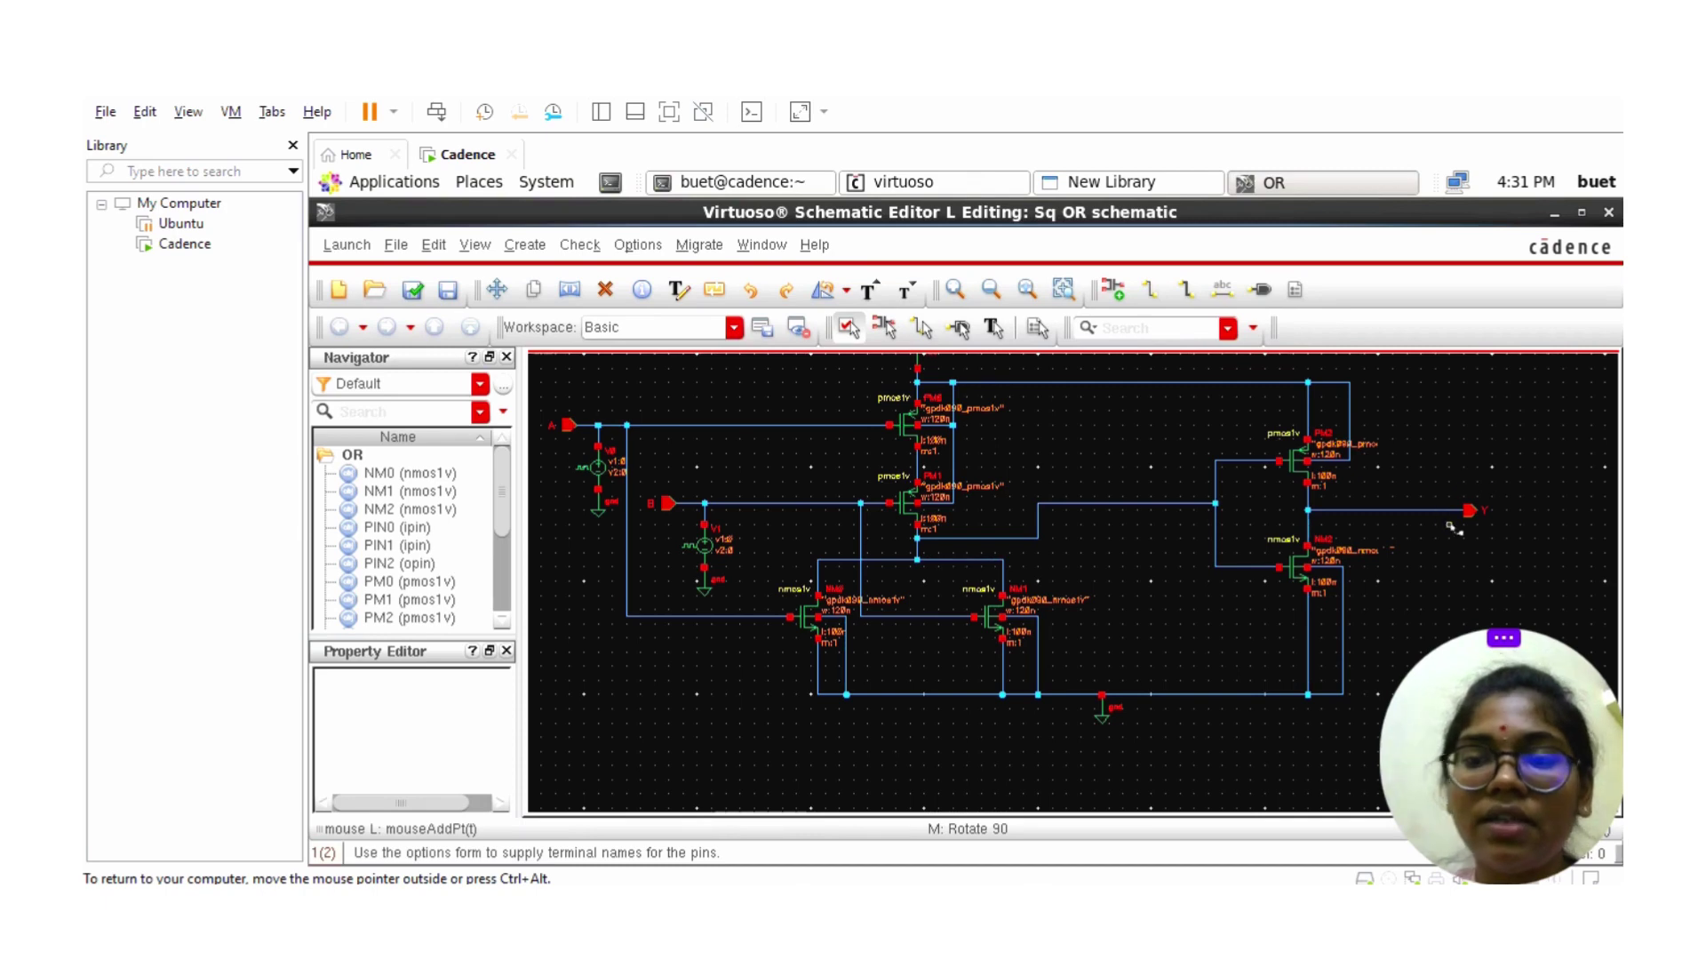
- Place a vdd symbol at the top right of the schematic
{"action": "key", "text": "Escape"}
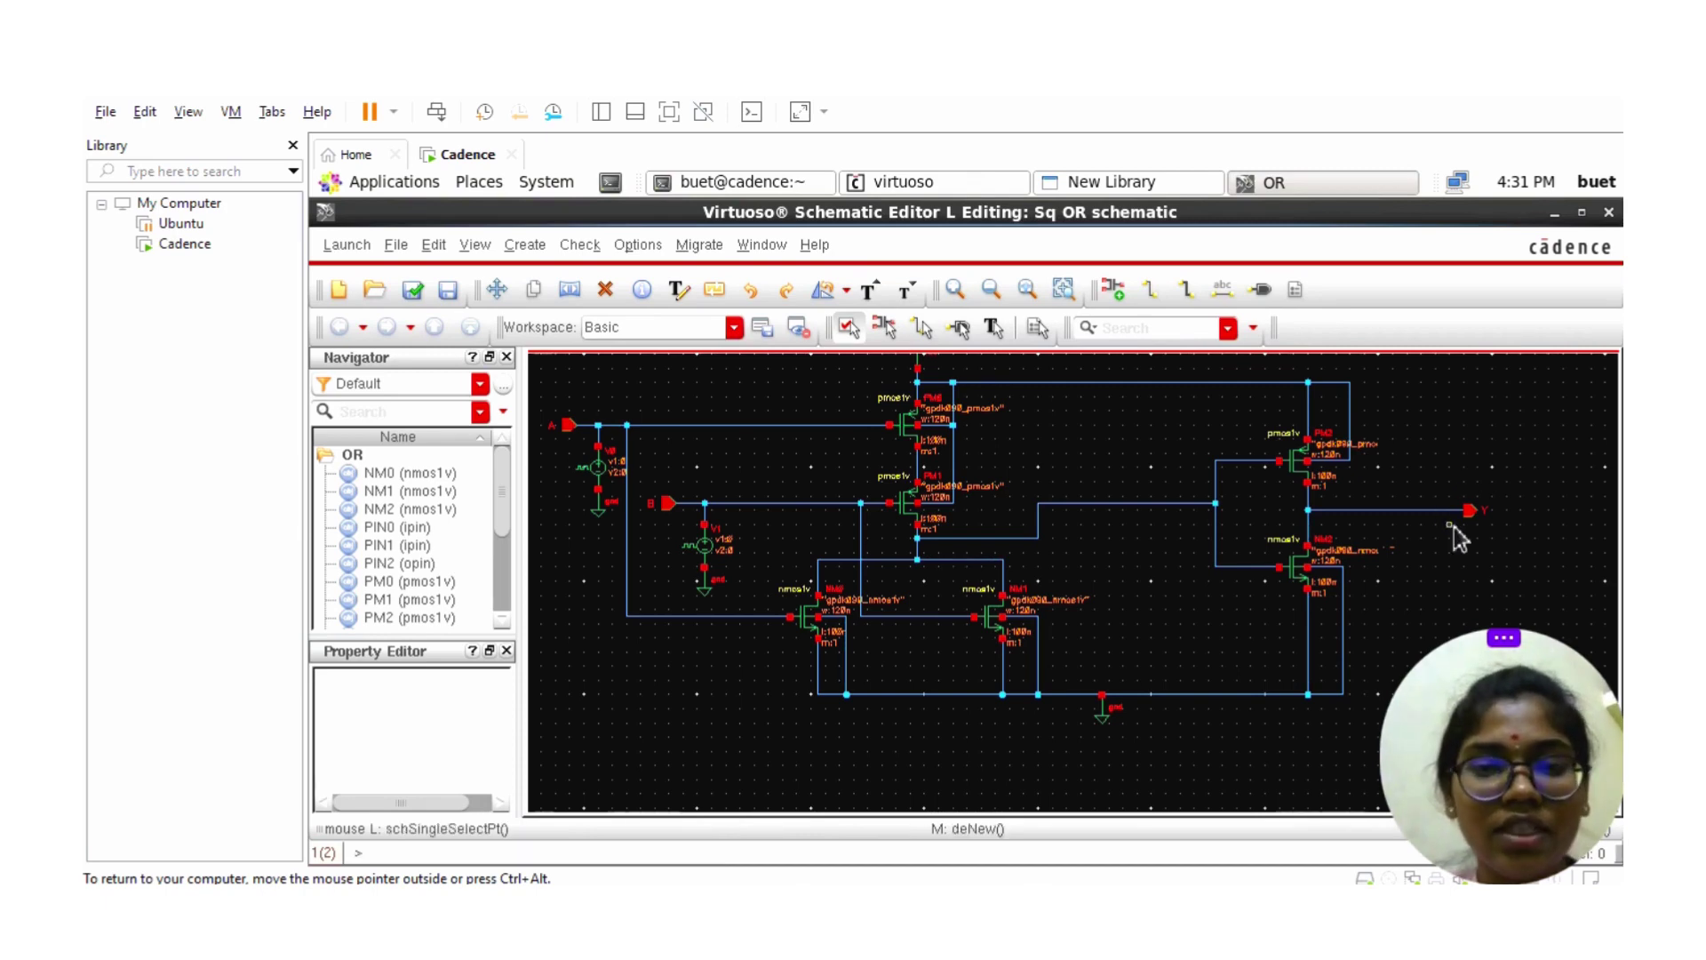
{"action": "left_click", "coordinate": [1114, 289]}
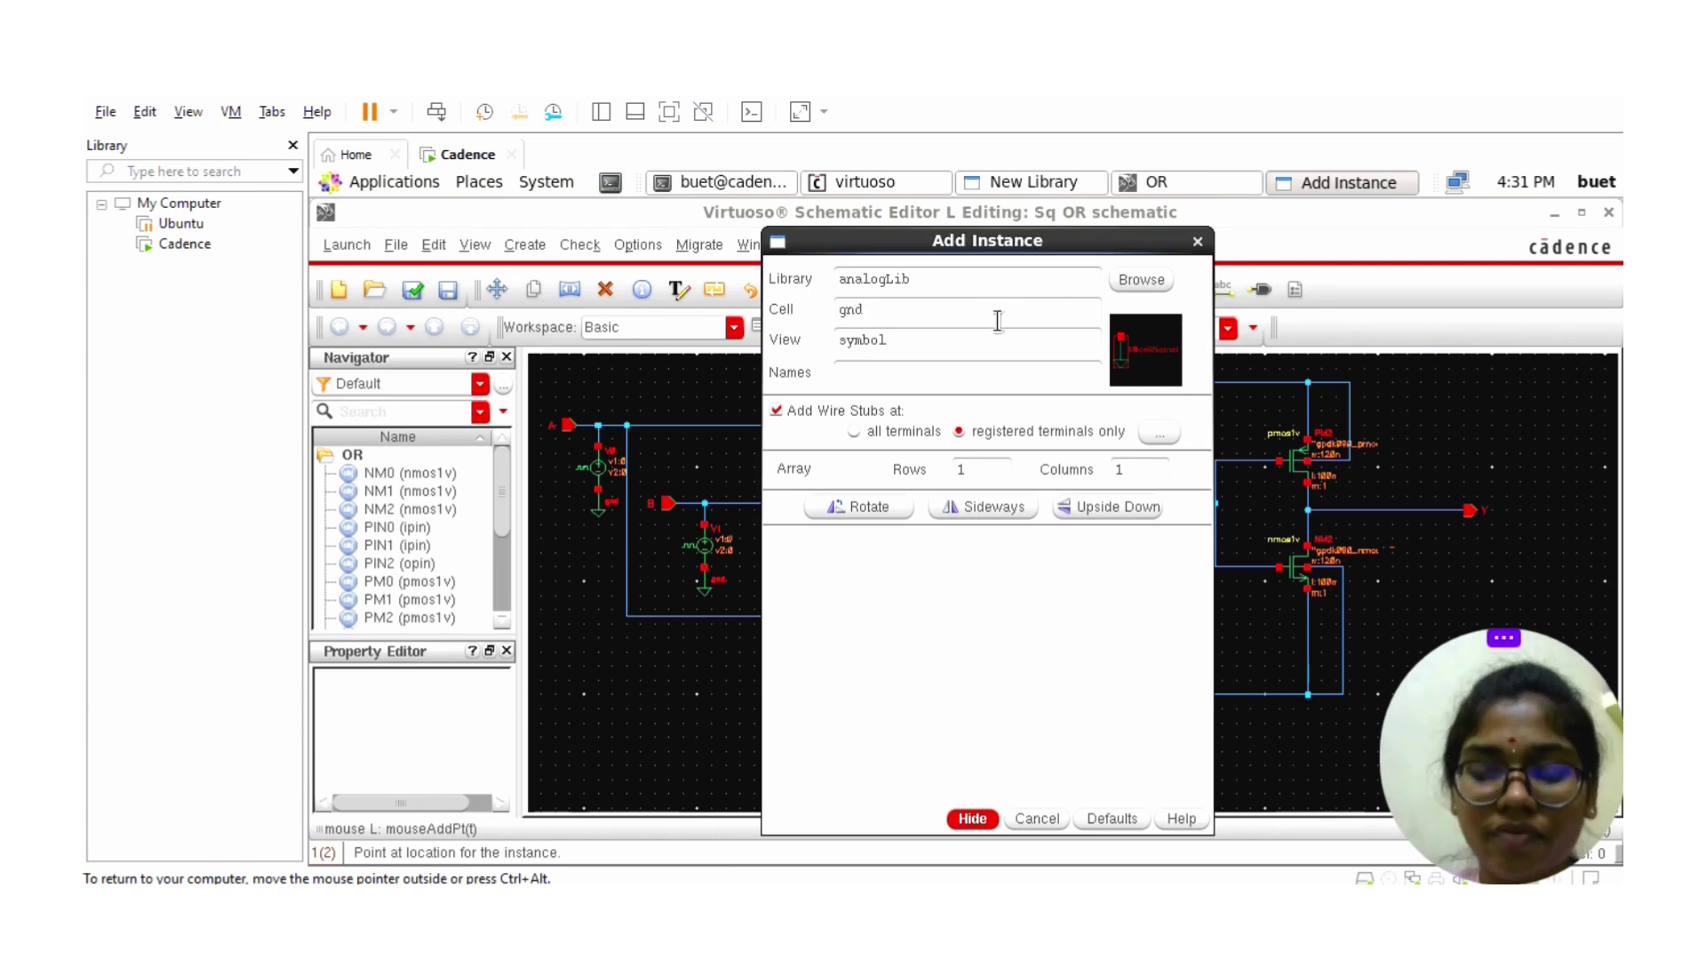
{"action": "key", "text": "BackSpace"}
{"action": "key", "text": "BackSpace"}
{"action": "type", "text": "vdd"}
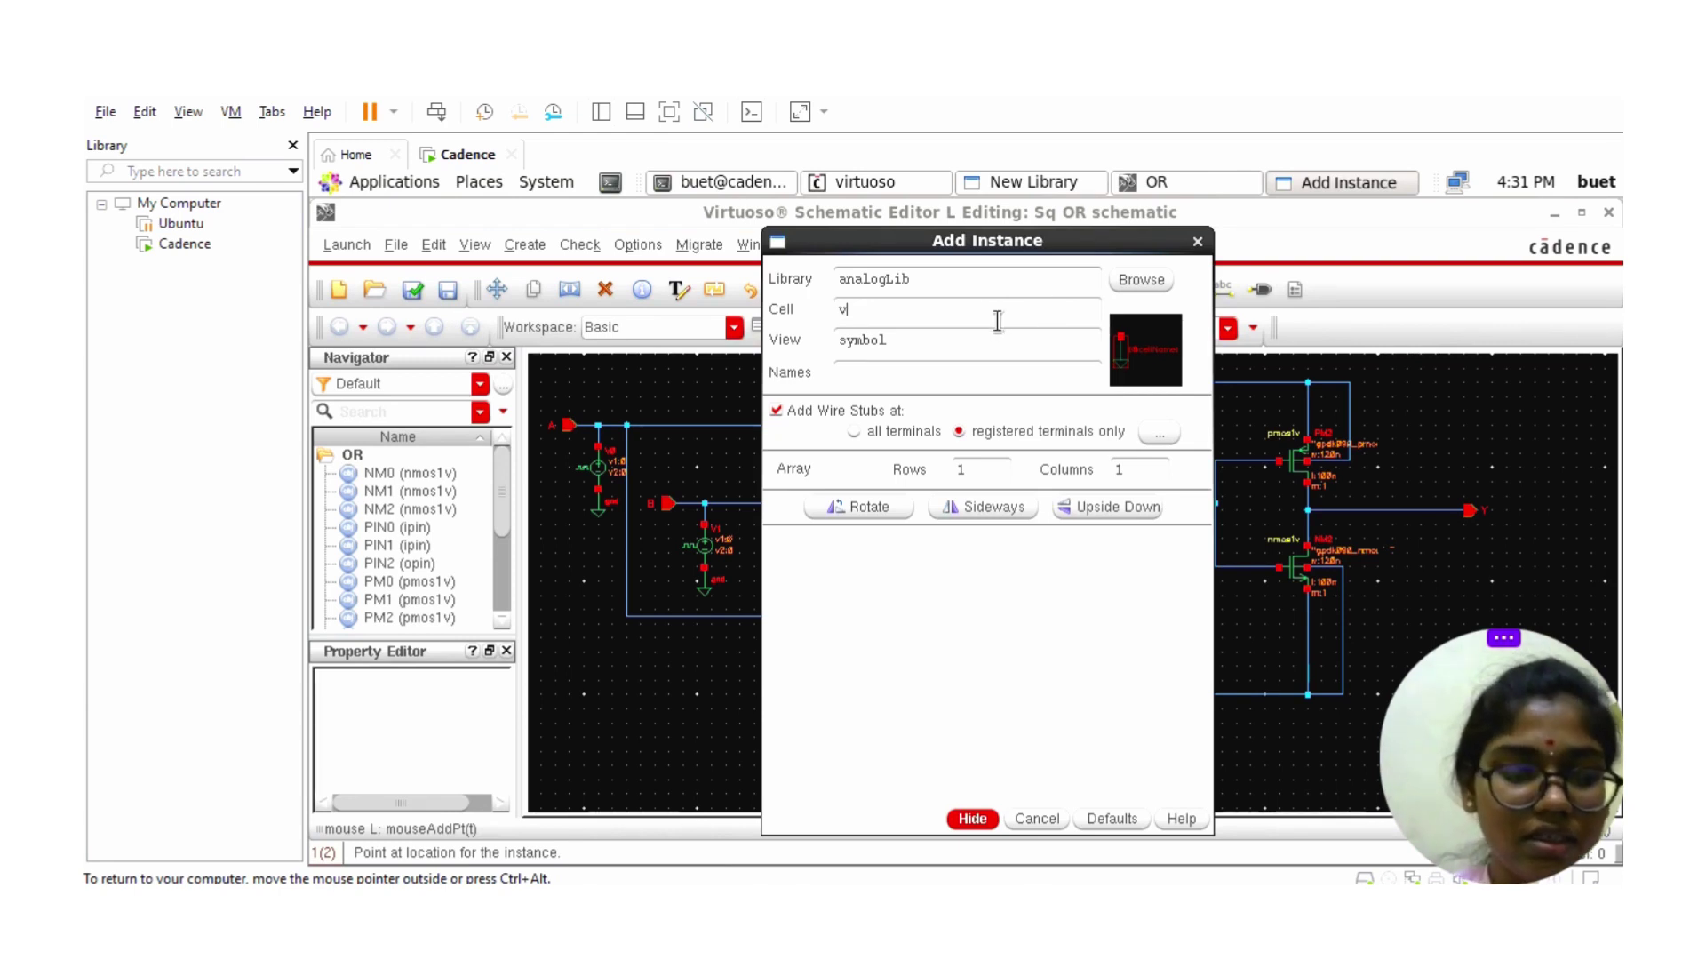
{"action": "left_click", "coordinate": [975, 818]}
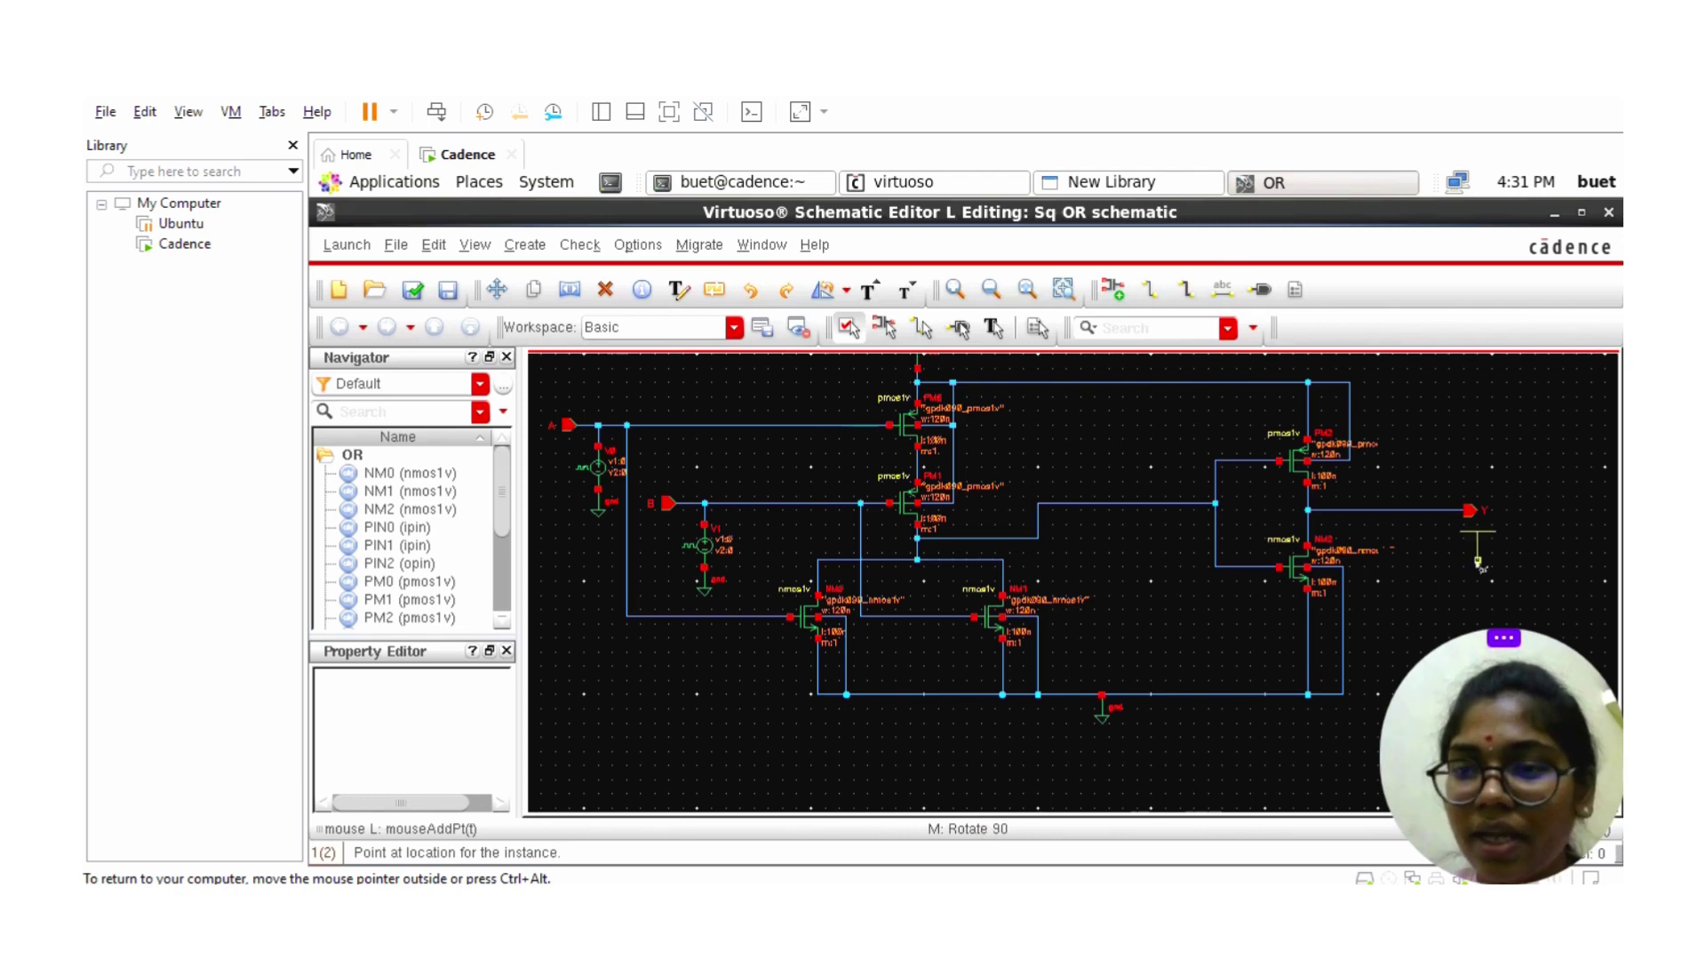
{"action": "left_click", "coordinate": [1544, 434]}
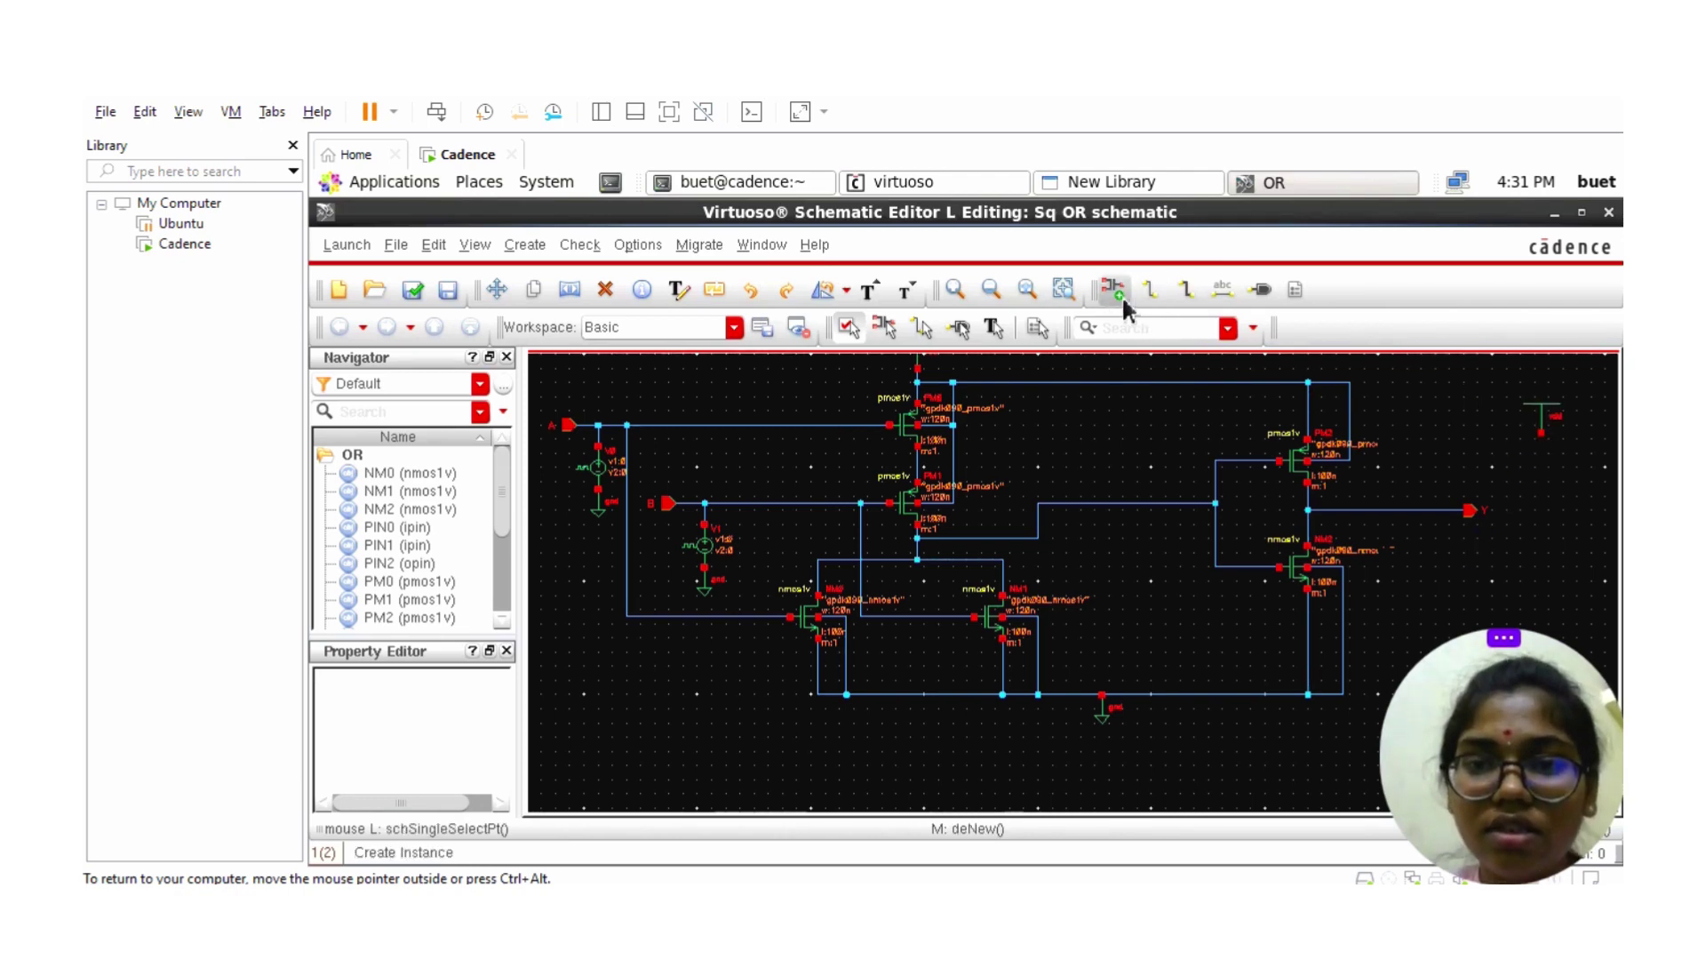
- Place a vdc source V2 beneath the vdd symbol
{"action": "key", "text": "i"}
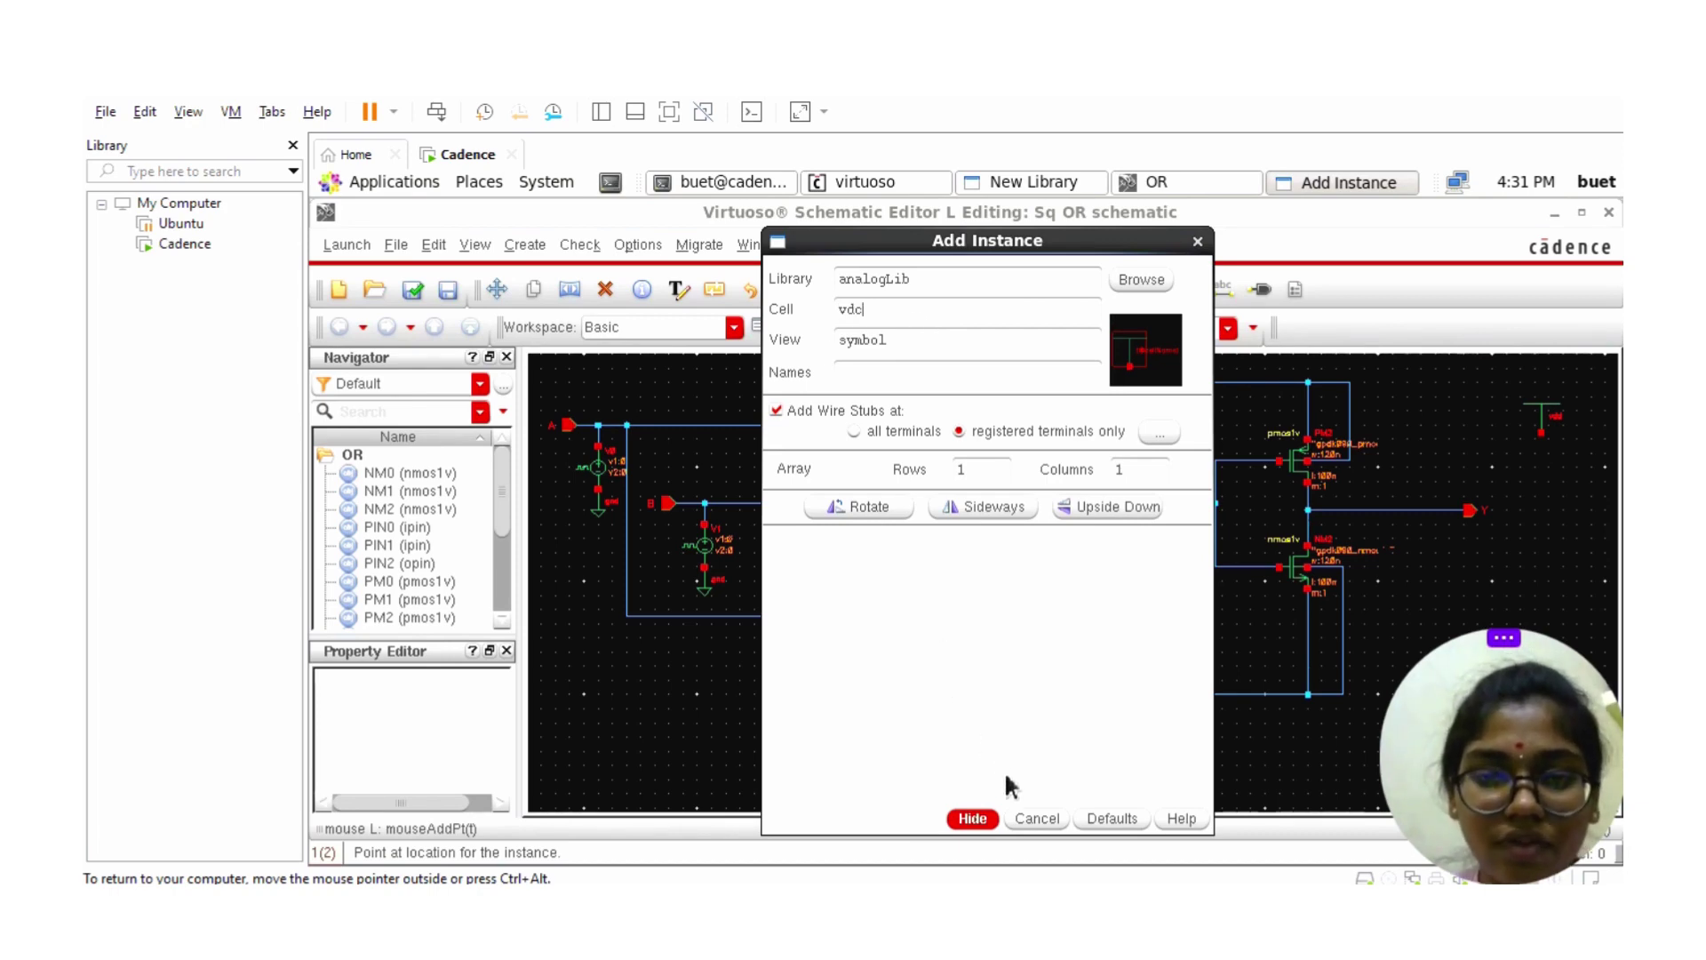
{"action": "left_click", "coordinate": [991, 819]}
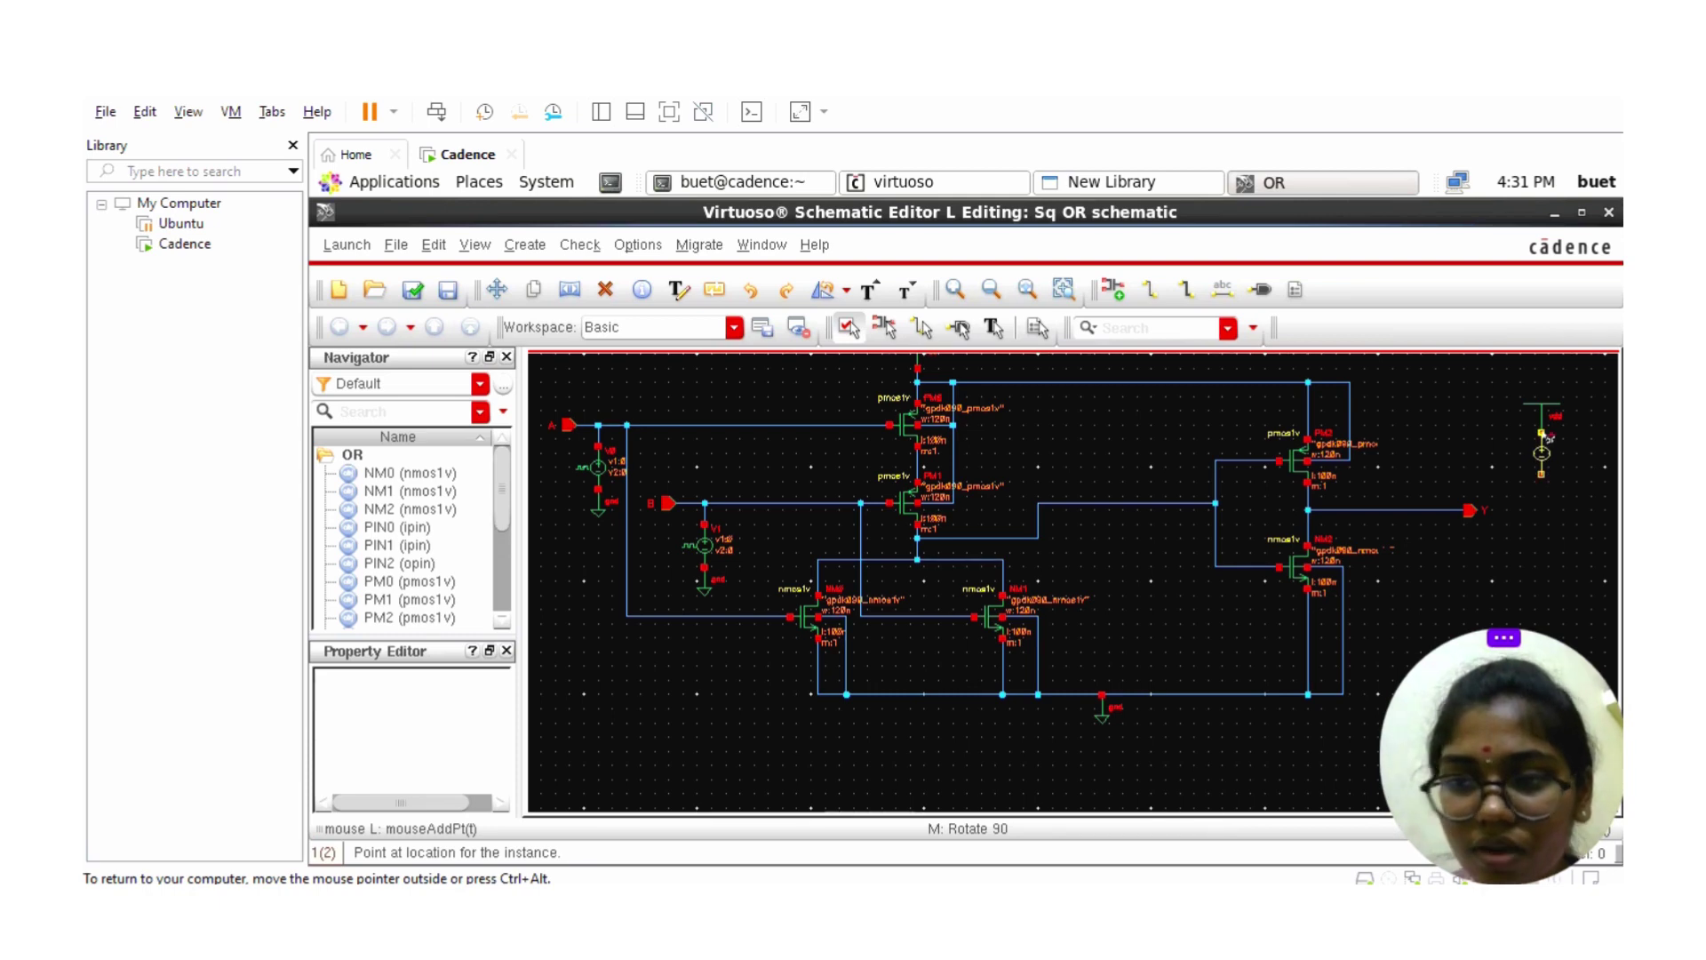
{"action": "left_click", "coordinate": [1543, 436]}
{"action": "key", "text": "Escape"}
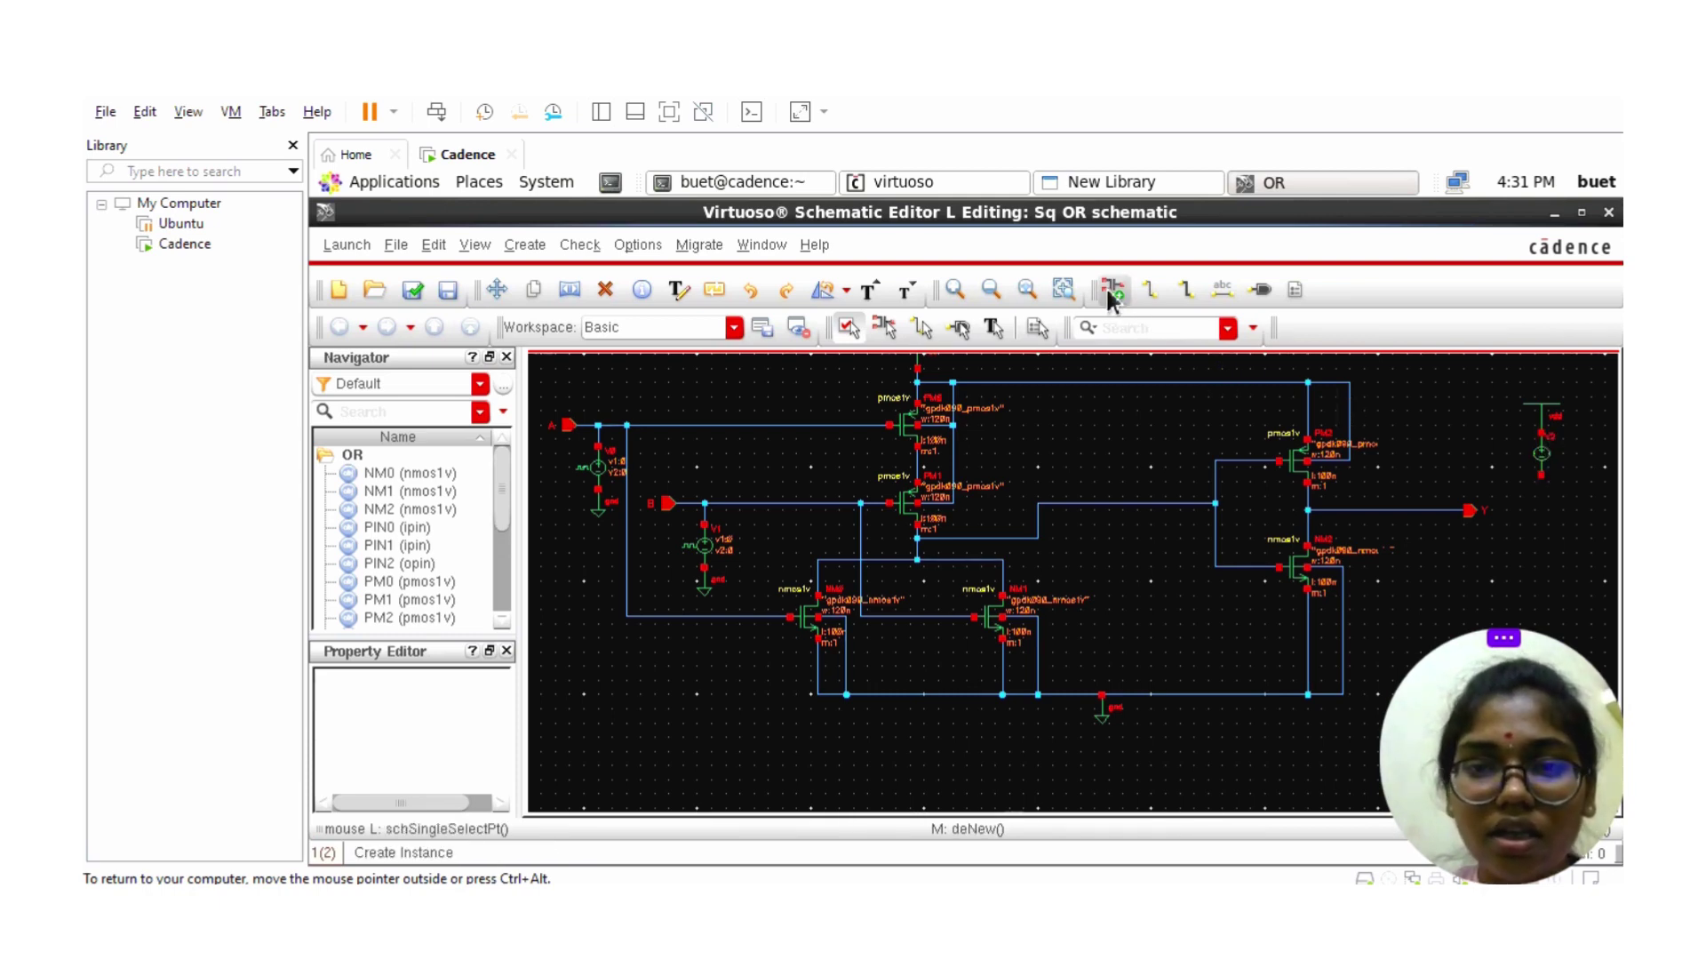
- Add a gnd symbol at V2's bottom pin
{"action": "left_click", "coordinate": [1111, 289]}
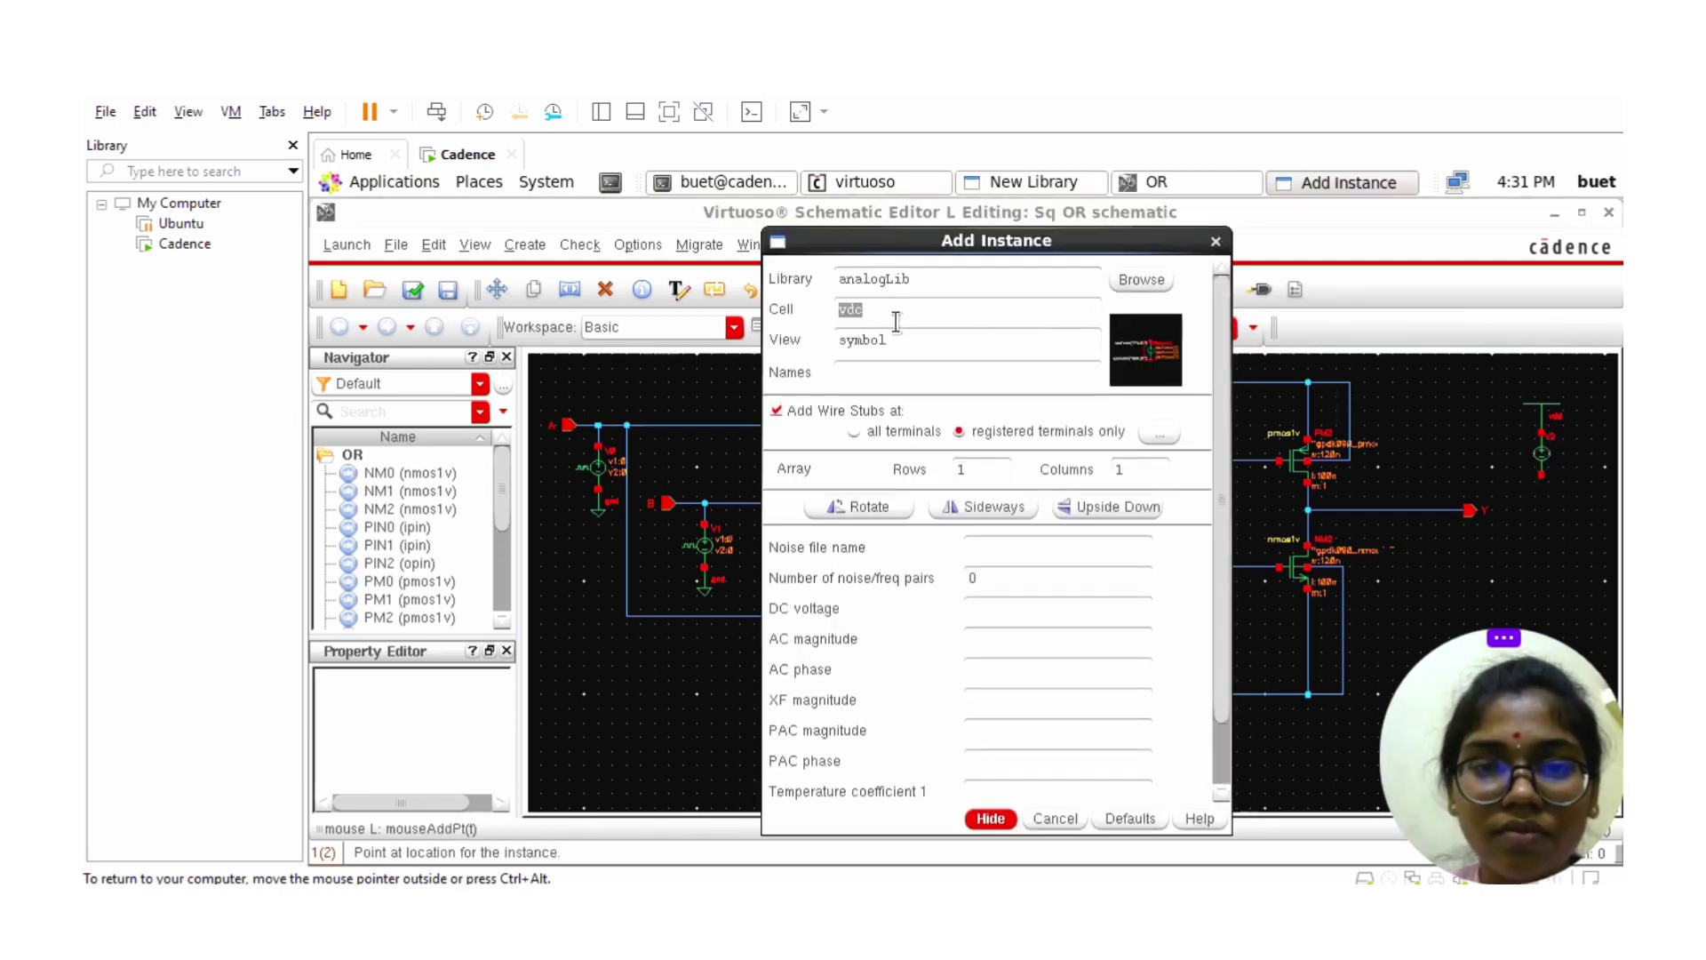
{"action": "key", "text": "BackSpace"}
{"action": "type", "text": "gnd"}
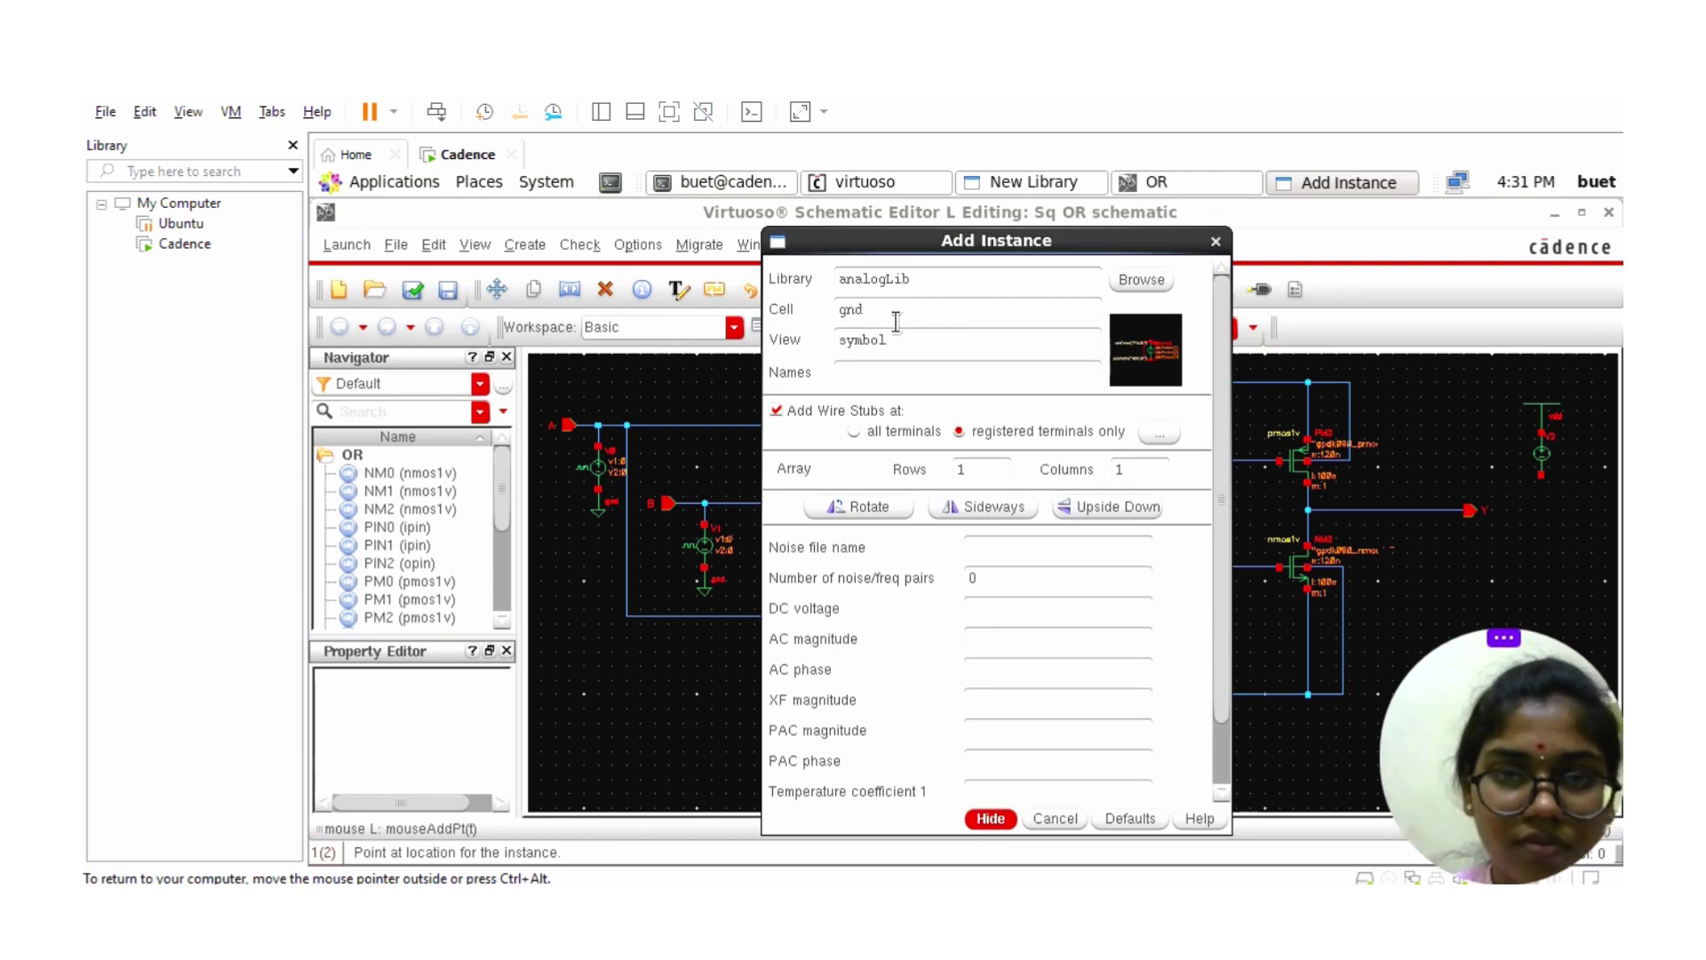
{"action": "left_click", "coordinate": [992, 819]}
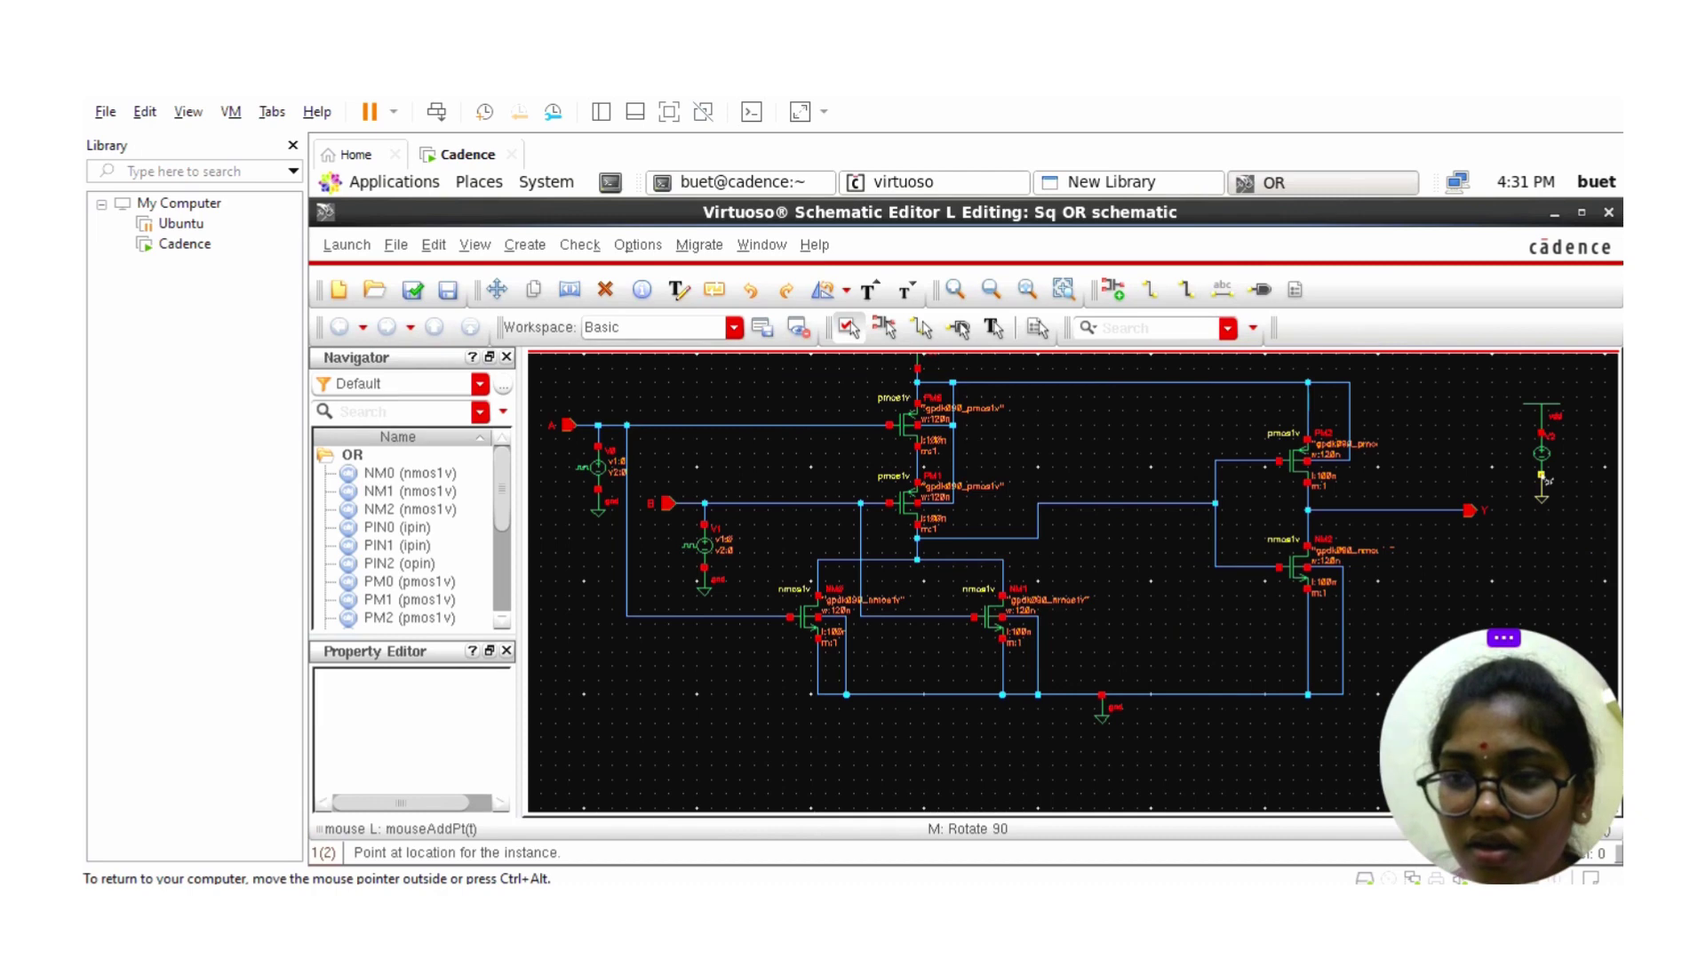
{"action": "left_click", "coordinate": [1542, 477]}
{"action": "key", "text": "Escape"}
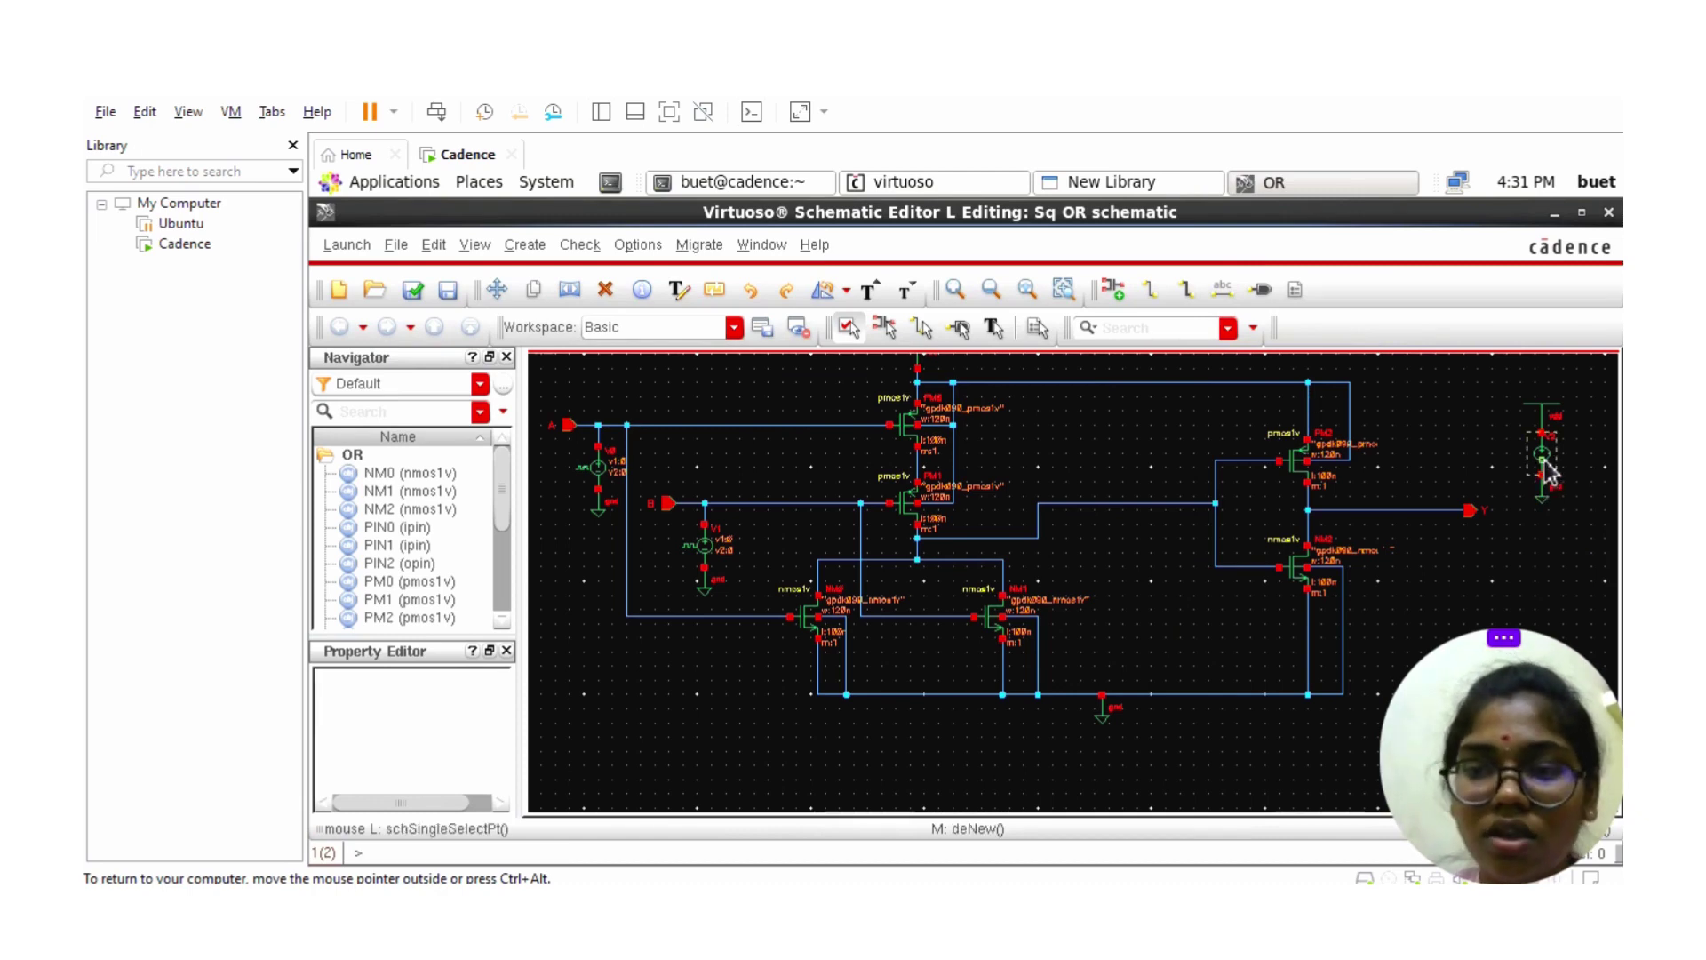
{"action": "left_click", "coordinate": [1544, 464]}
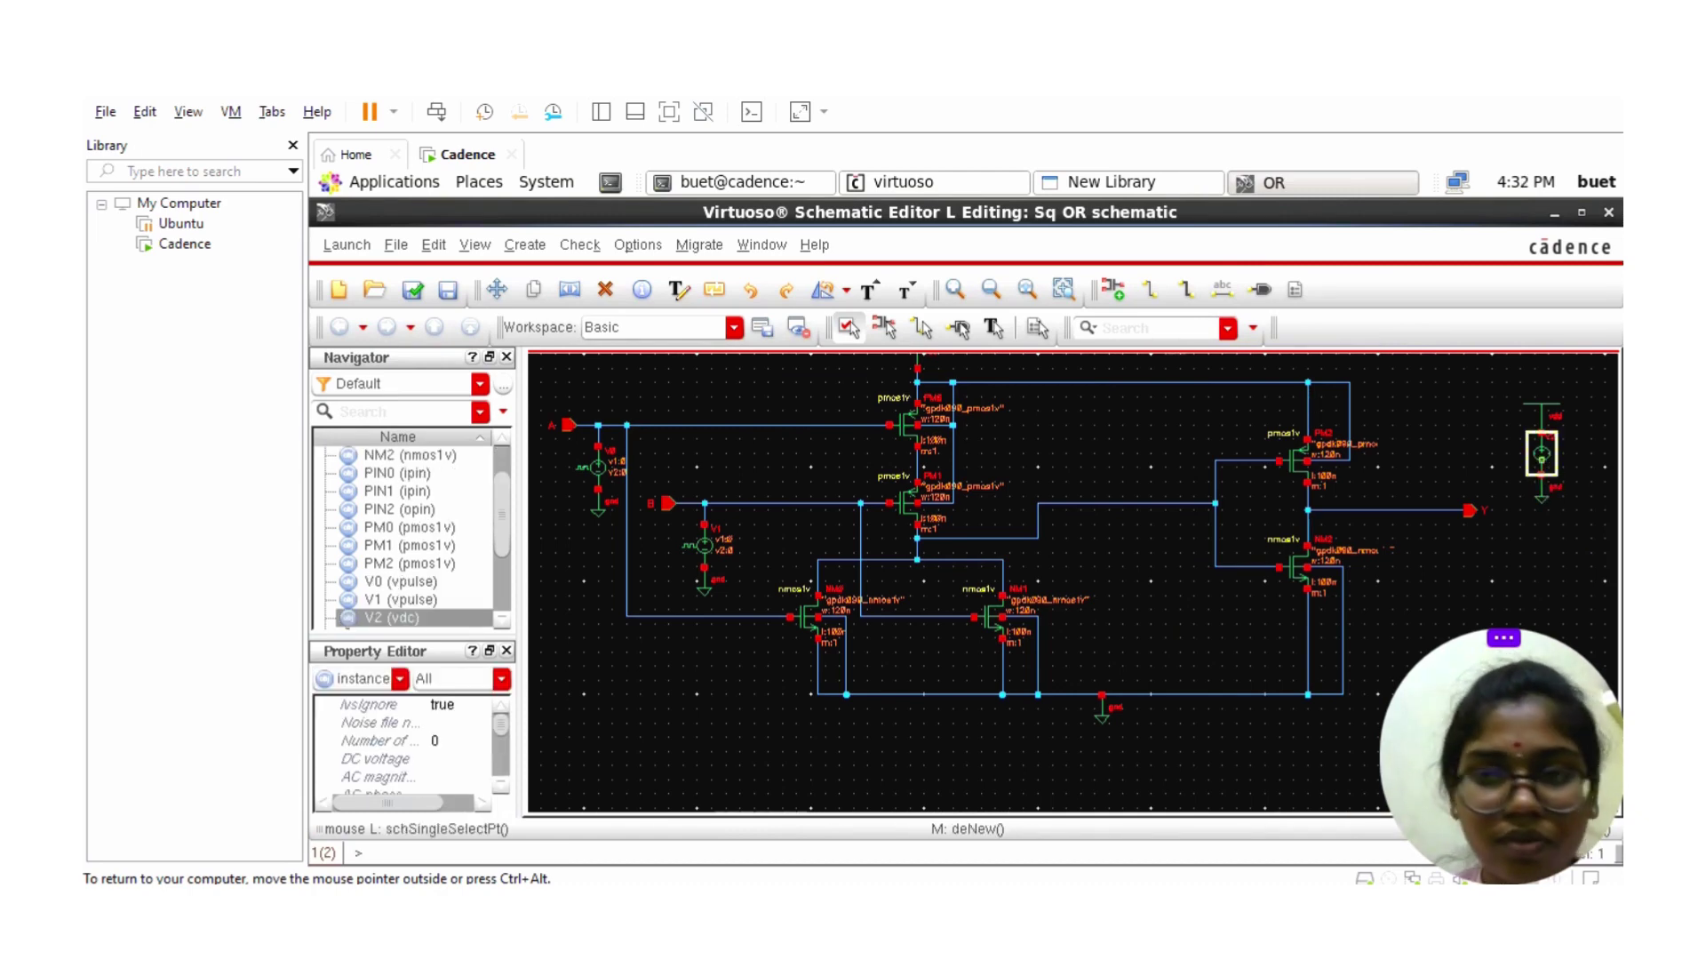
- Enter 1.2 as V2's DC voltage in Edit Object Properties and apply it
{"action": "key", "text": "q"}
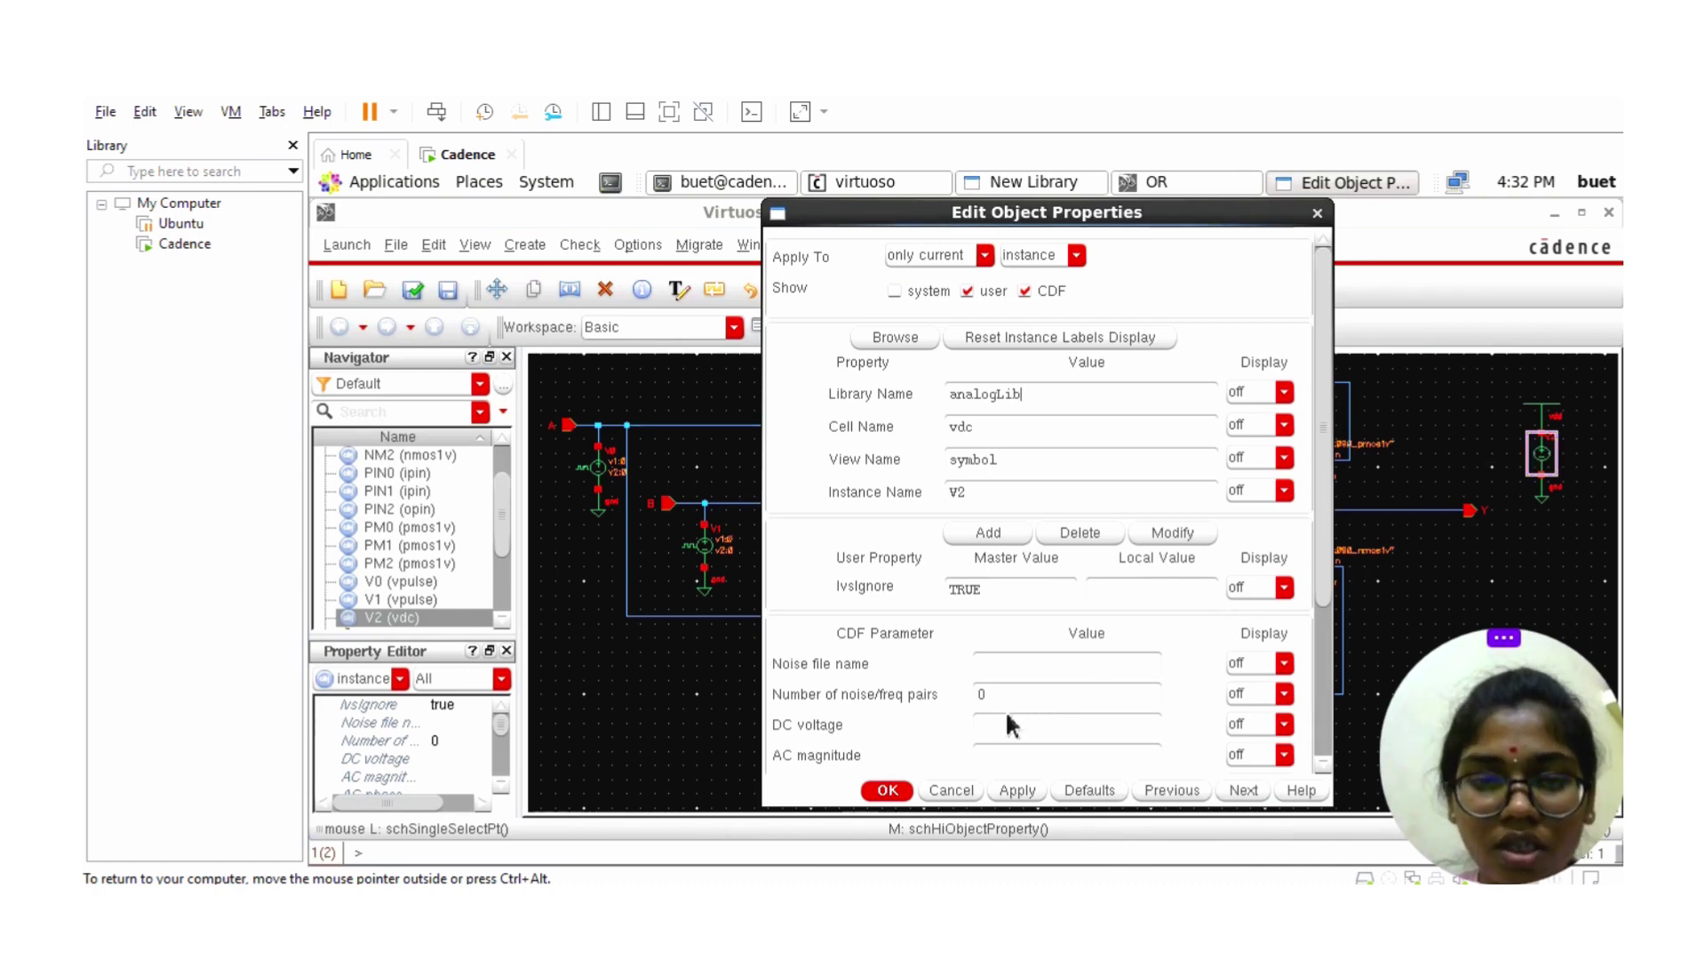
{"action": "left_click", "coordinate": [1013, 734]}
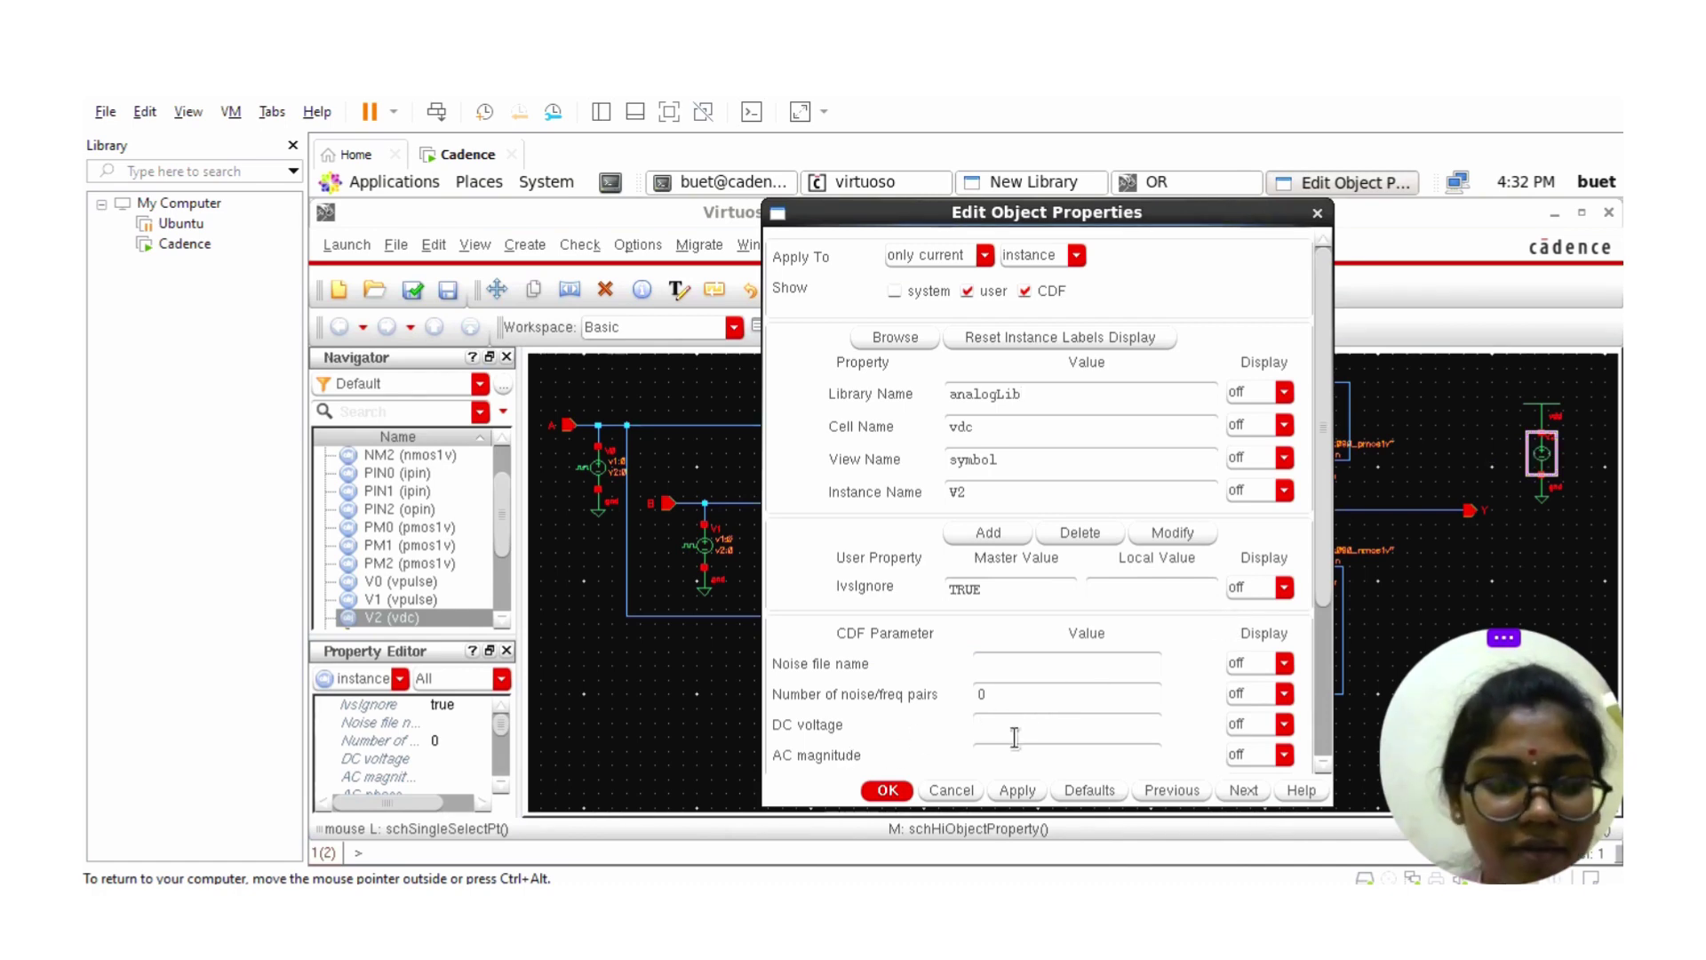
{"action": "type", "text": "1.2"}
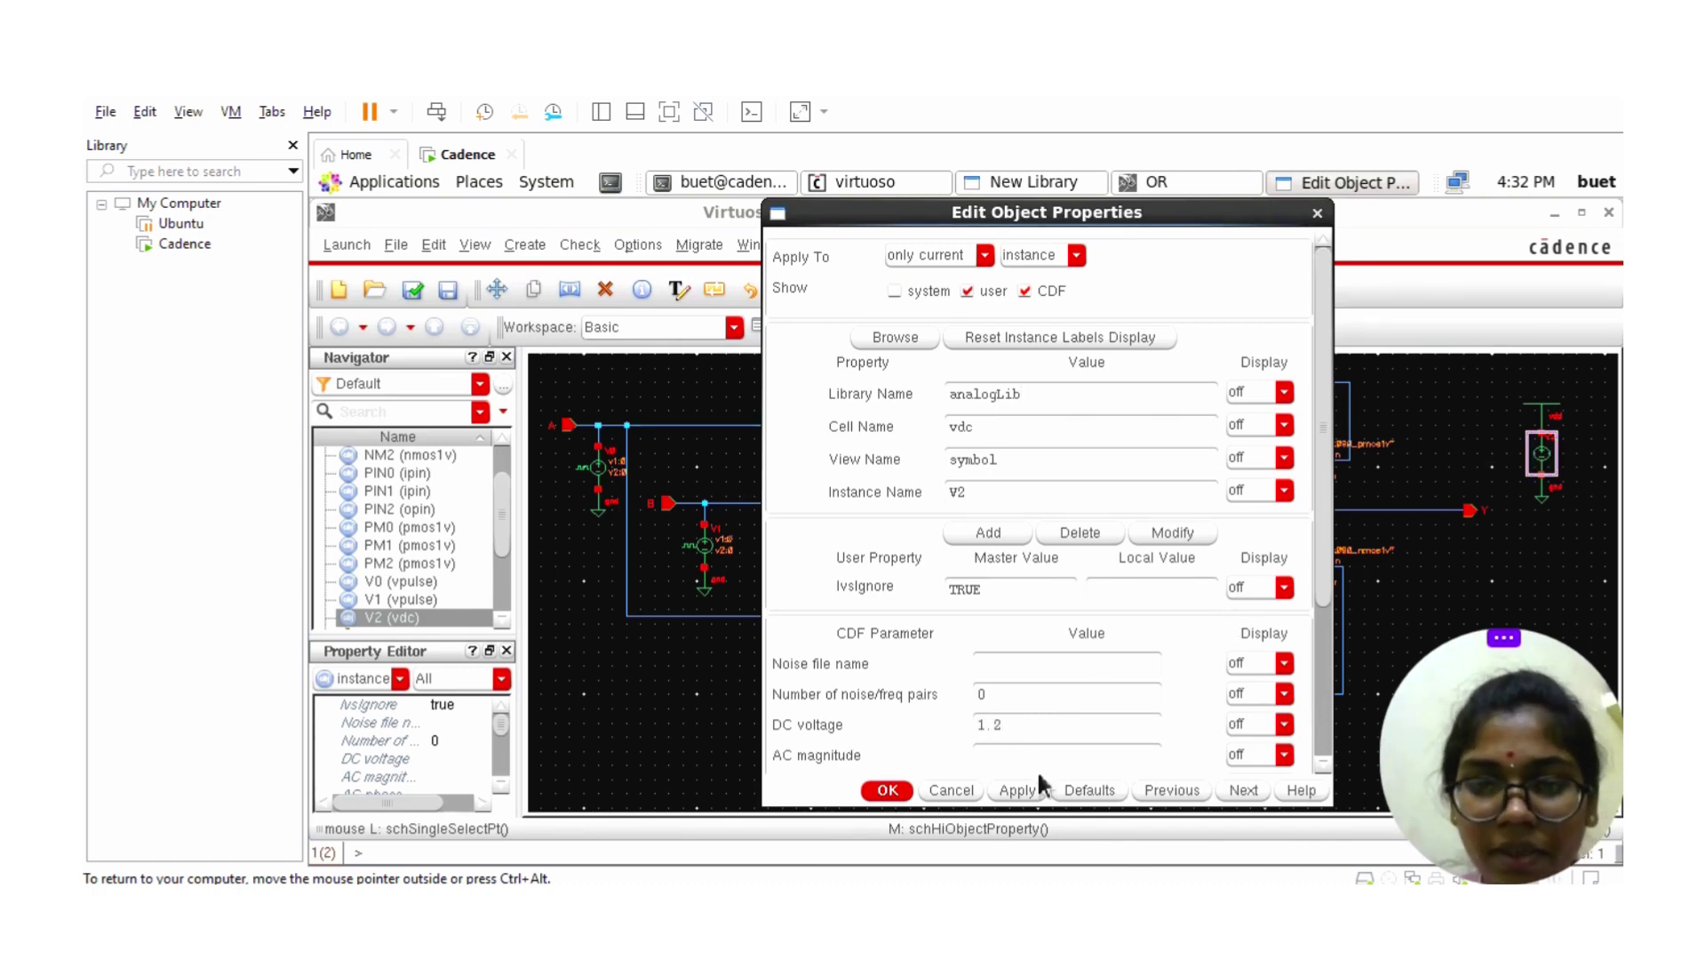
{"action": "left_click", "coordinate": [1022, 791]}
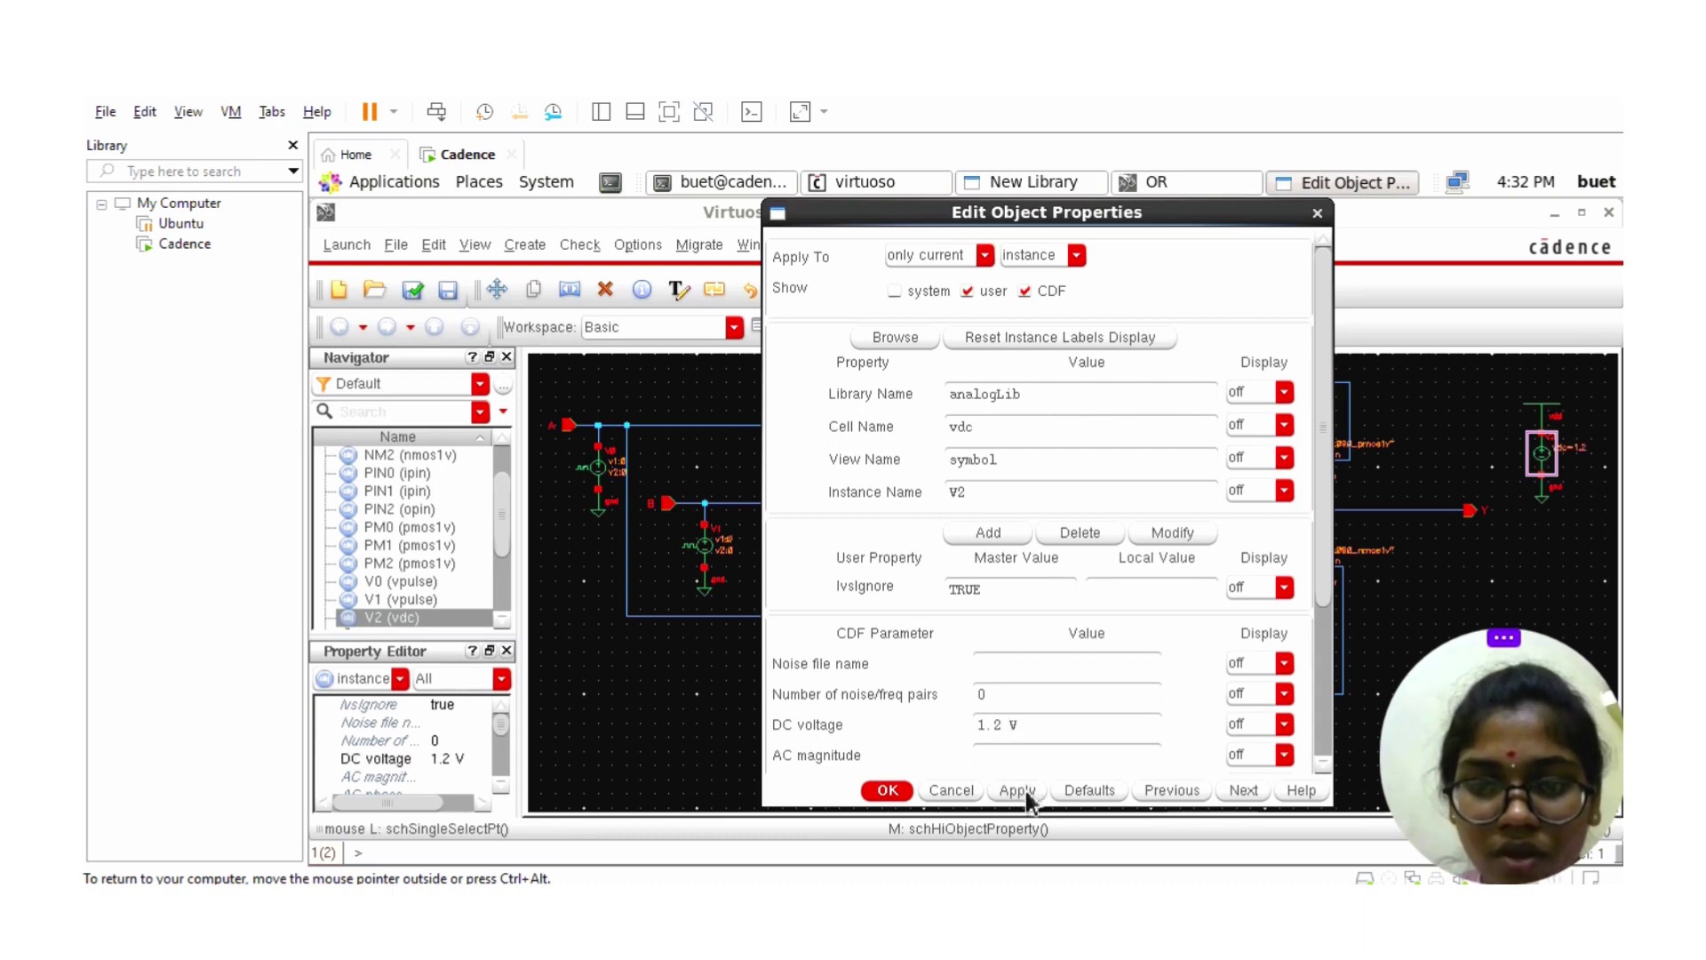
{"action": "left_click", "coordinate": [886, 790]}
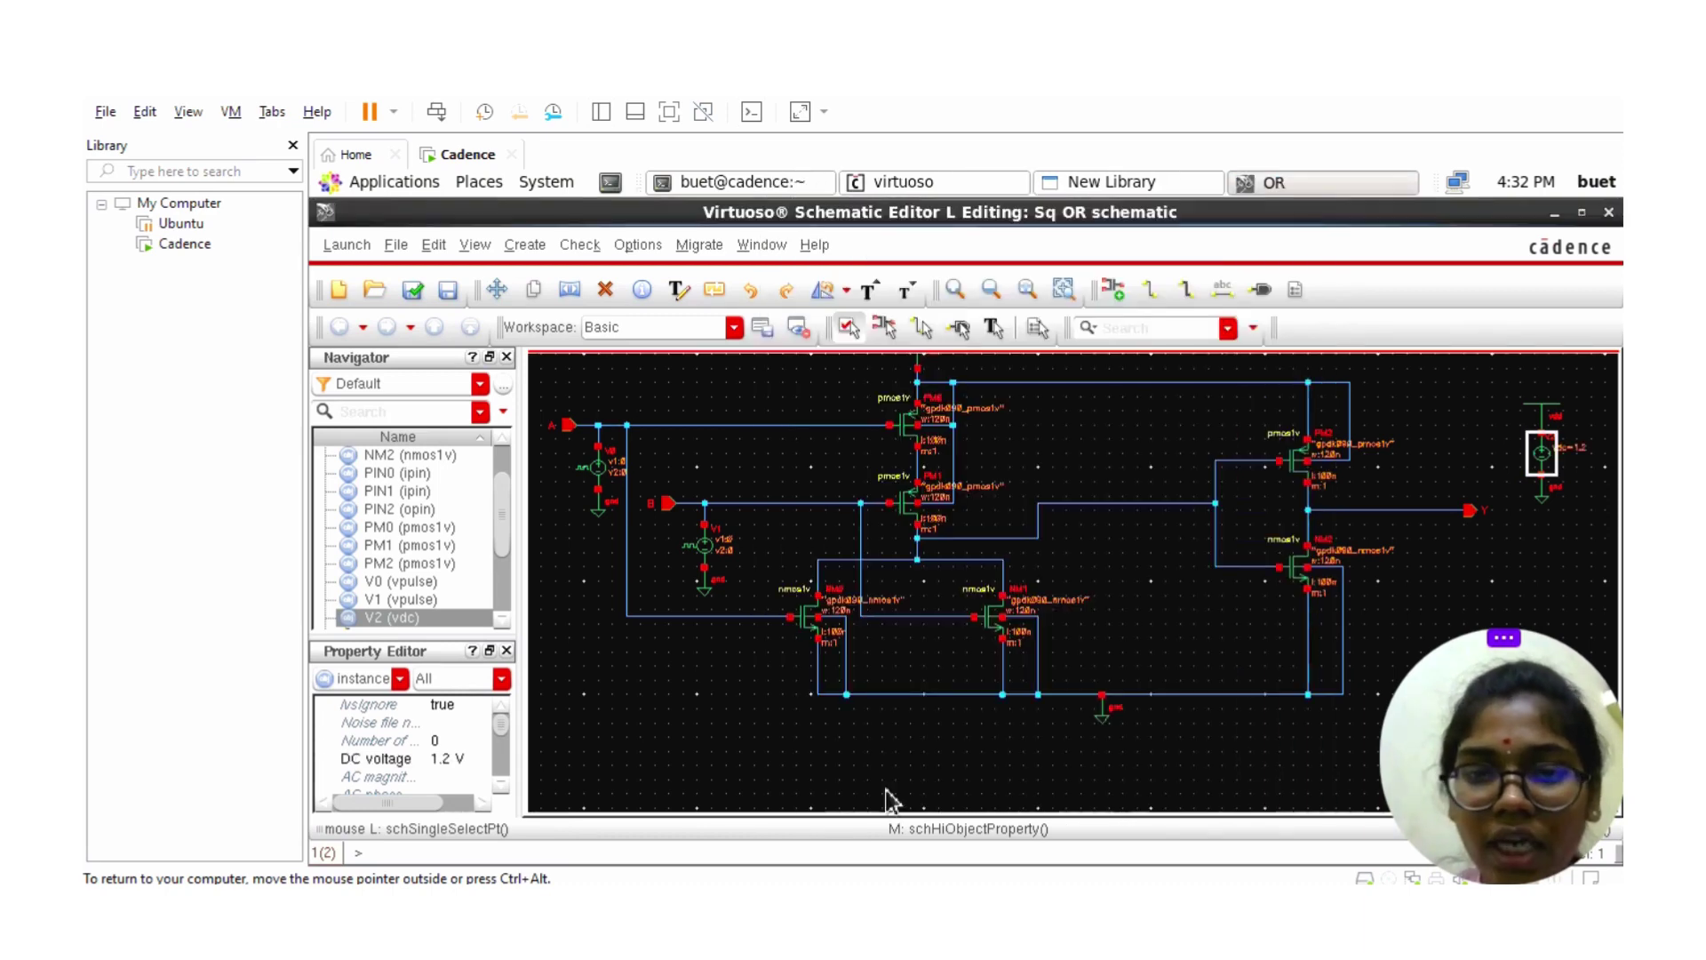
- Set V0's Voltage 2 to 1.2 V and its Period to 80n
{"action": "left_click", "coordinate": [598, 469]}
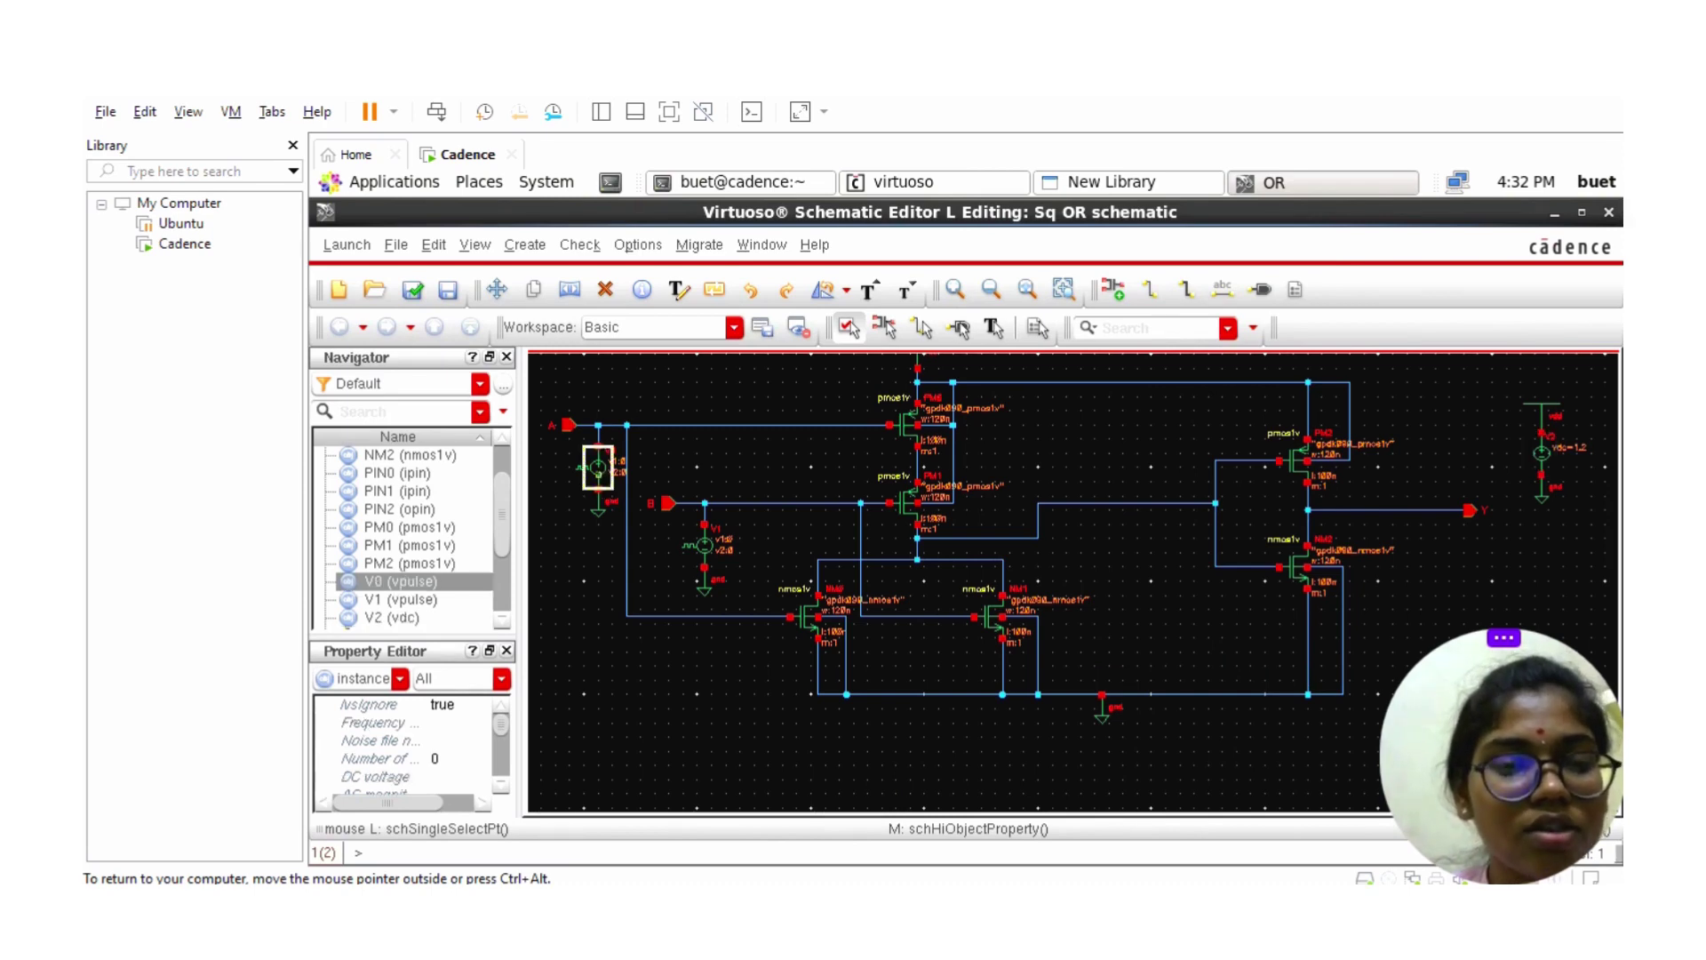
{"action": "key", "text": "q"}
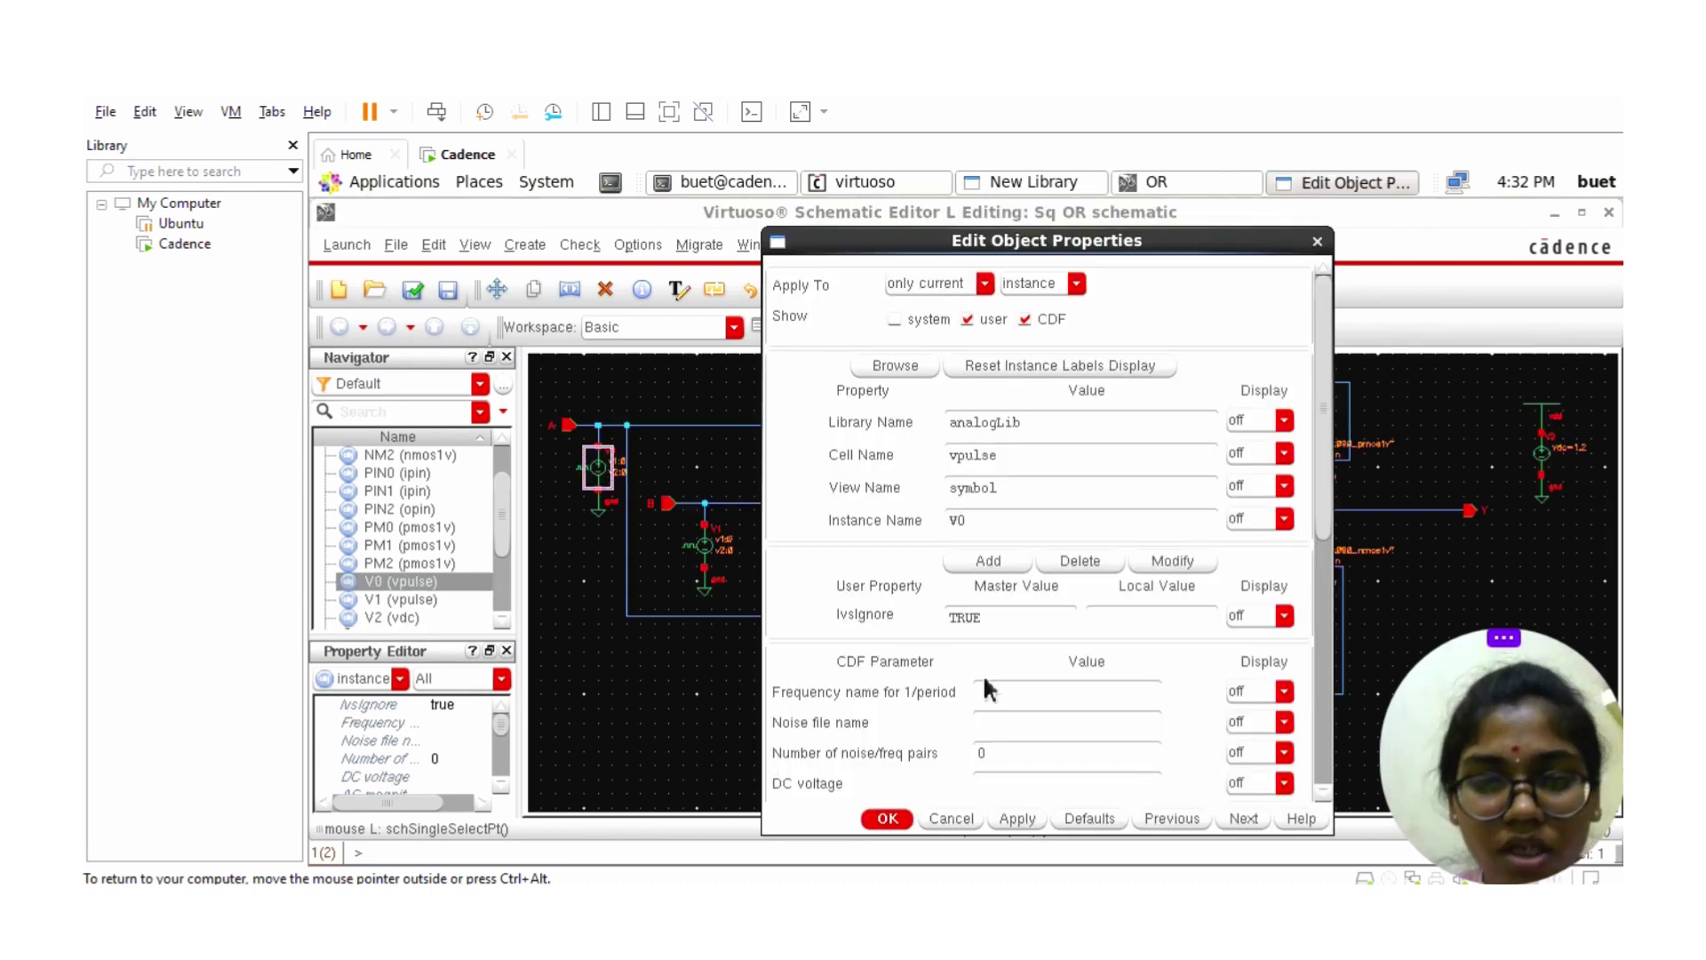
{"action": "left_click", "coordinate": [1322, 739]}
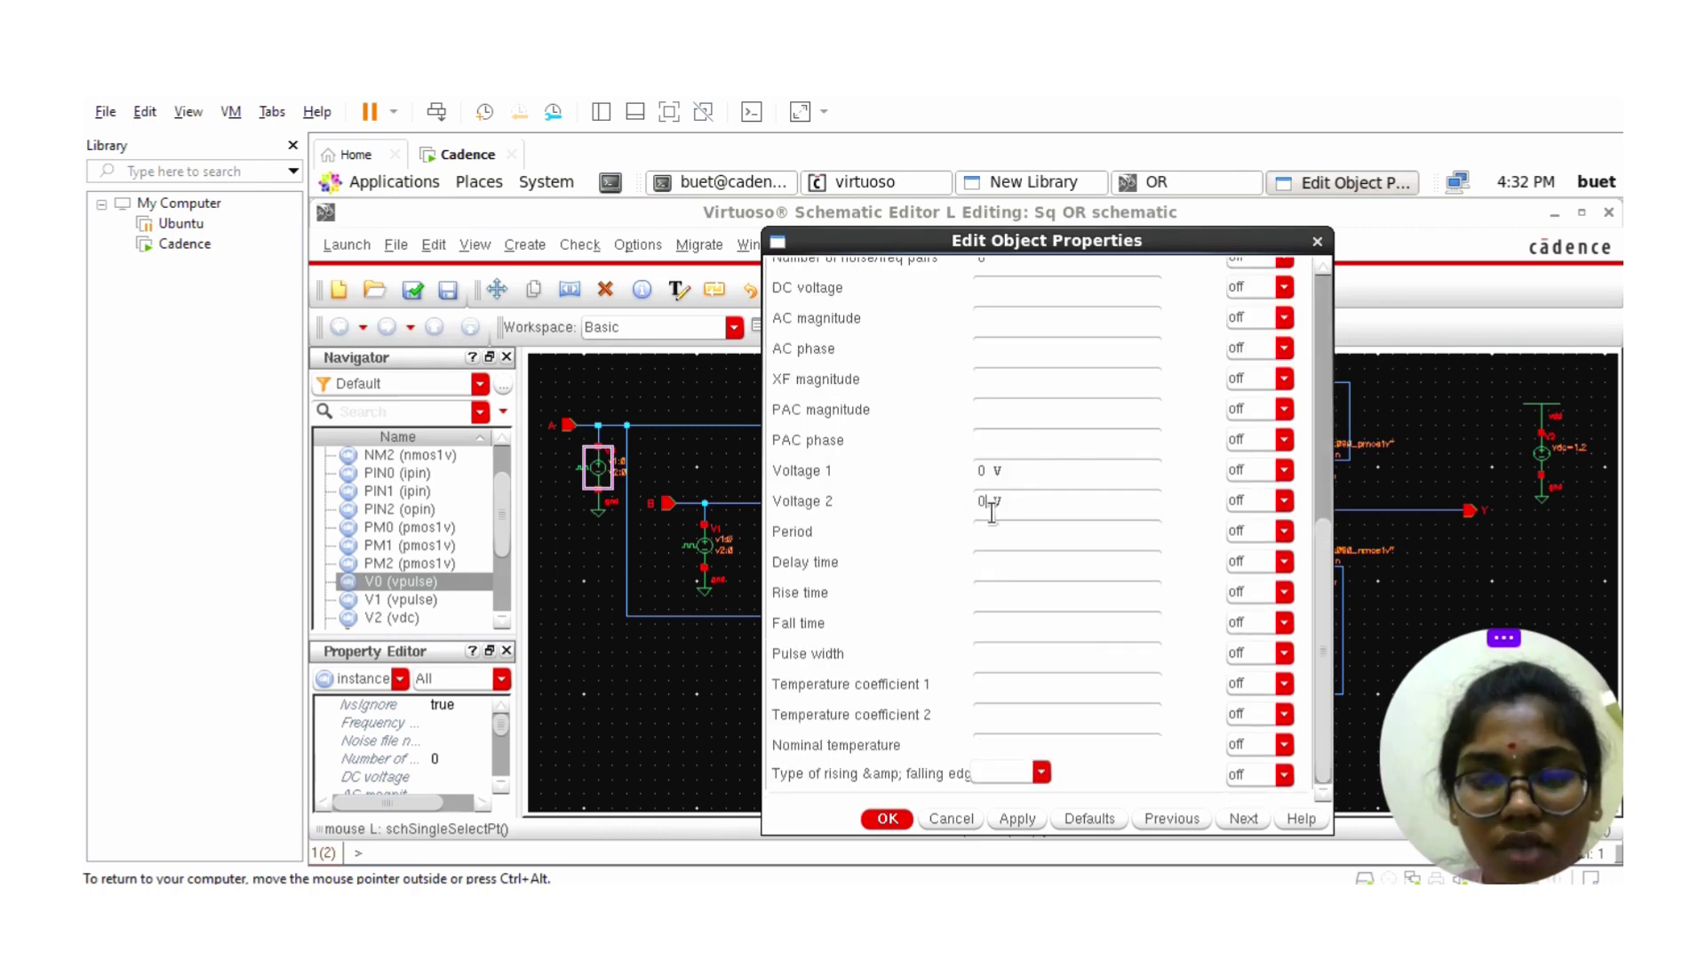
{"action": "key", "text": "BackSpace"}
{"action": "type", "text": "1.2"}
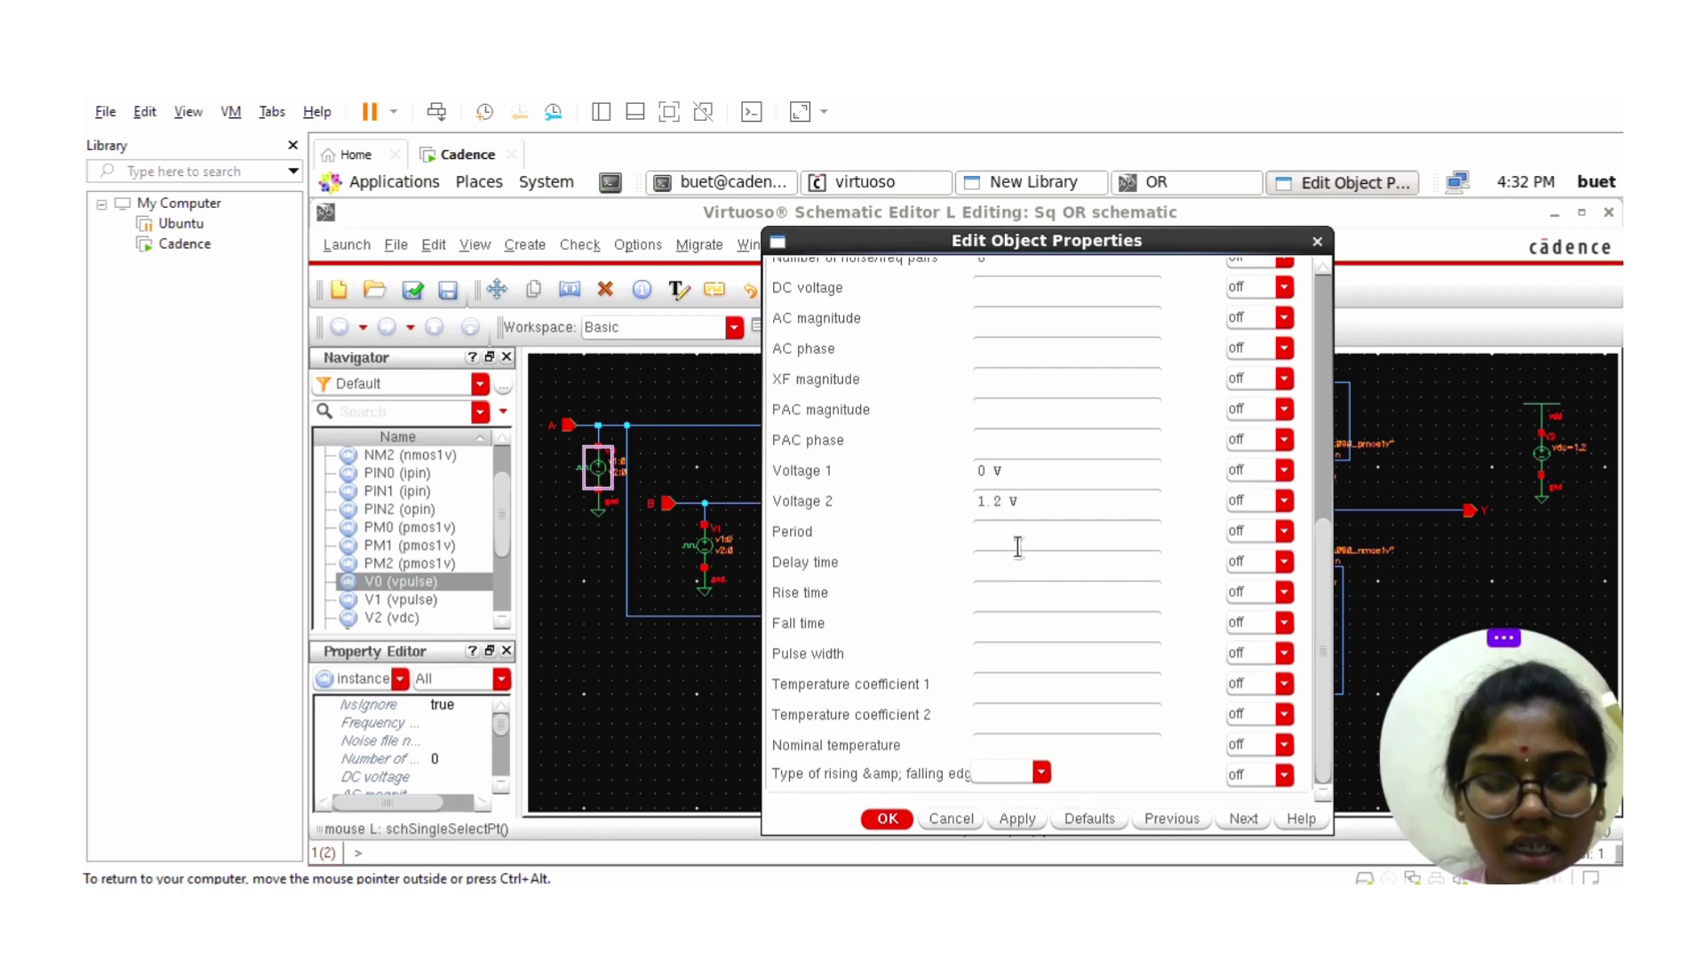
{"action": "left_click", "coordinate": [1018, 547]}
{"action": "type", "text": "80n"}
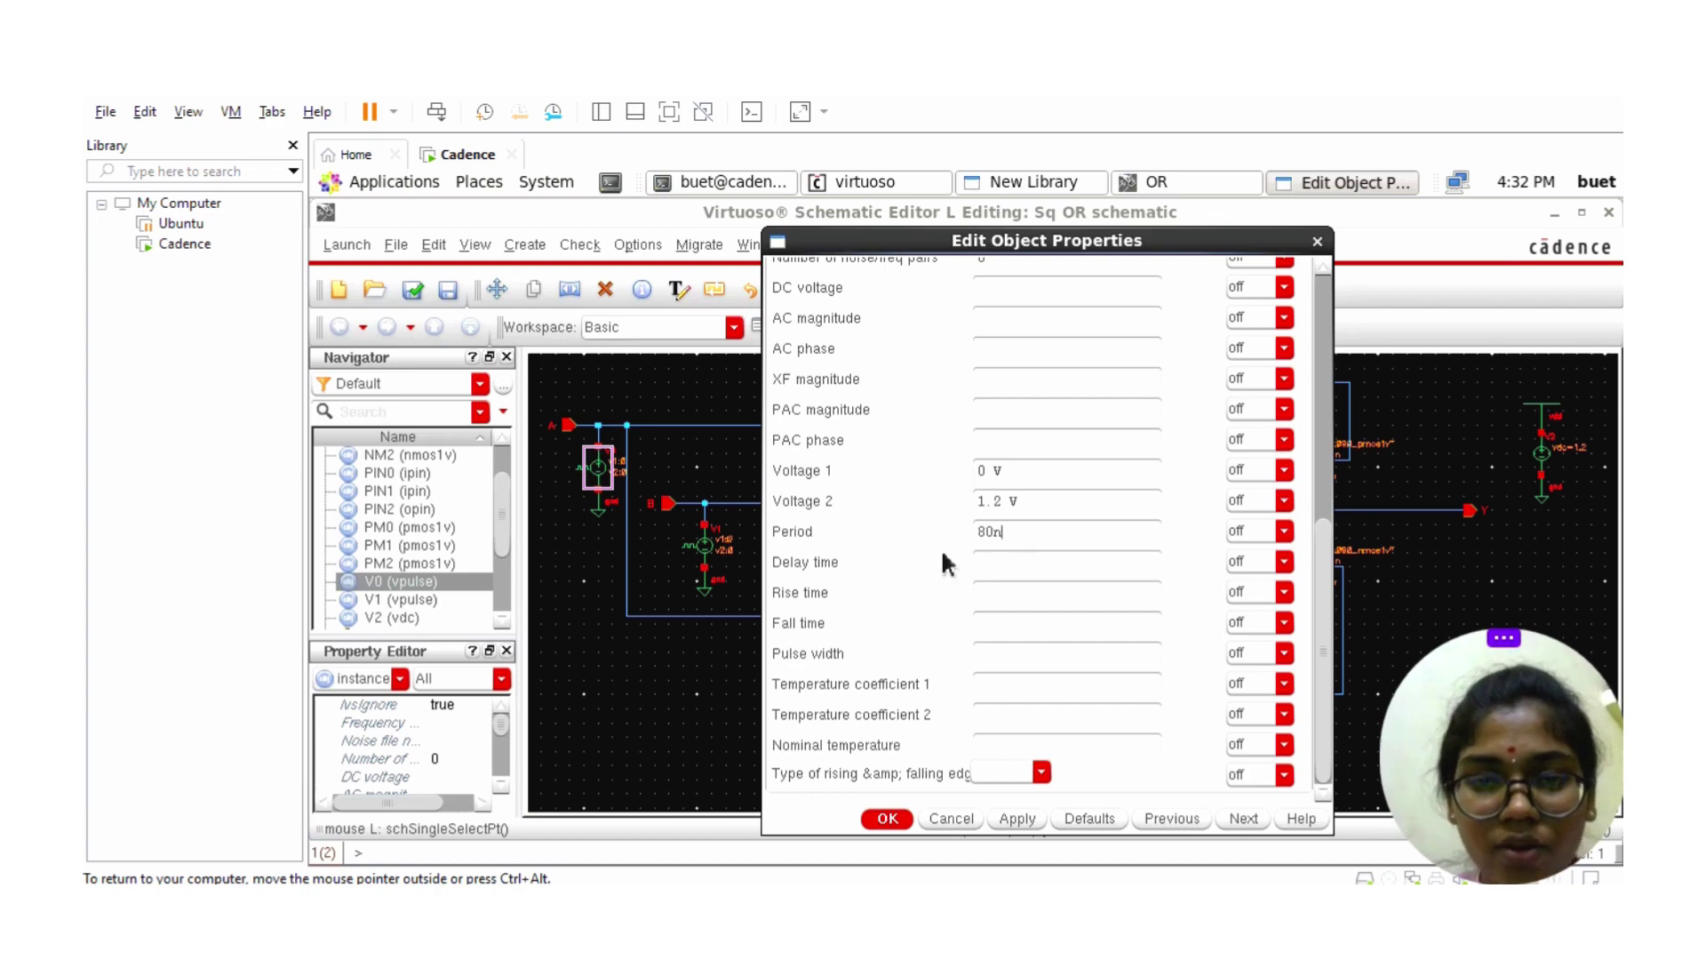
- Set V0's pulse width to 40n and delay, rise and fall times to 0.01p, then apply
{"action": "left_click", "coordinate": [997, 658]}
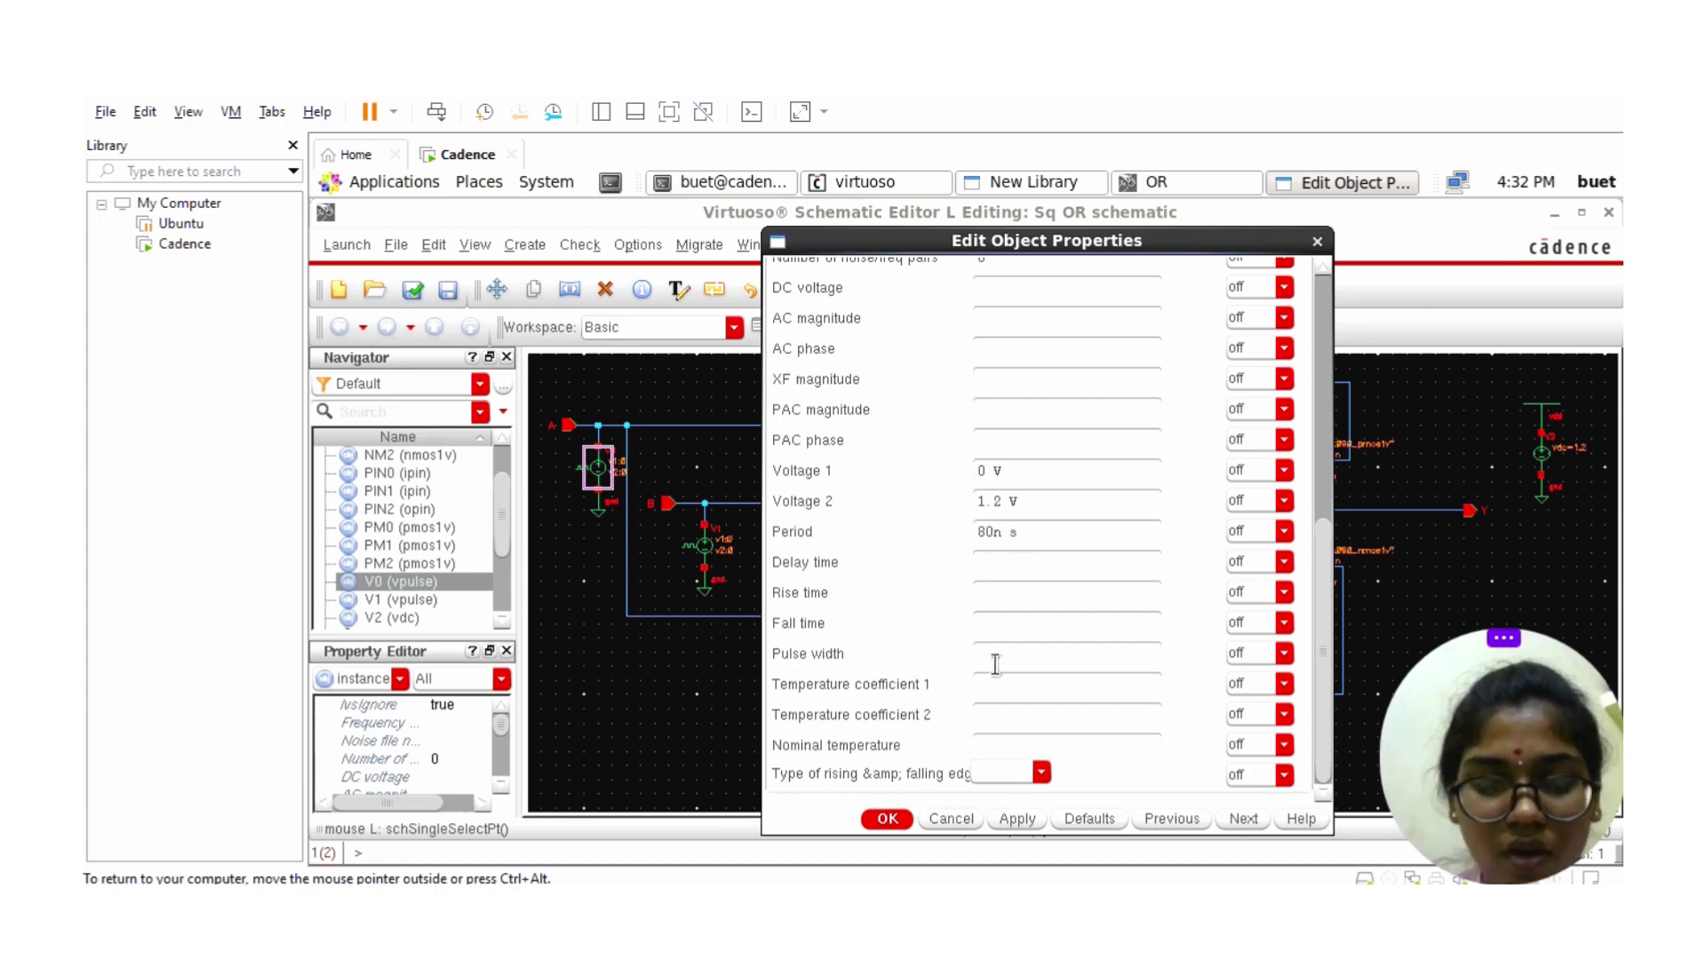
{"action": "type", "text": "40n"}
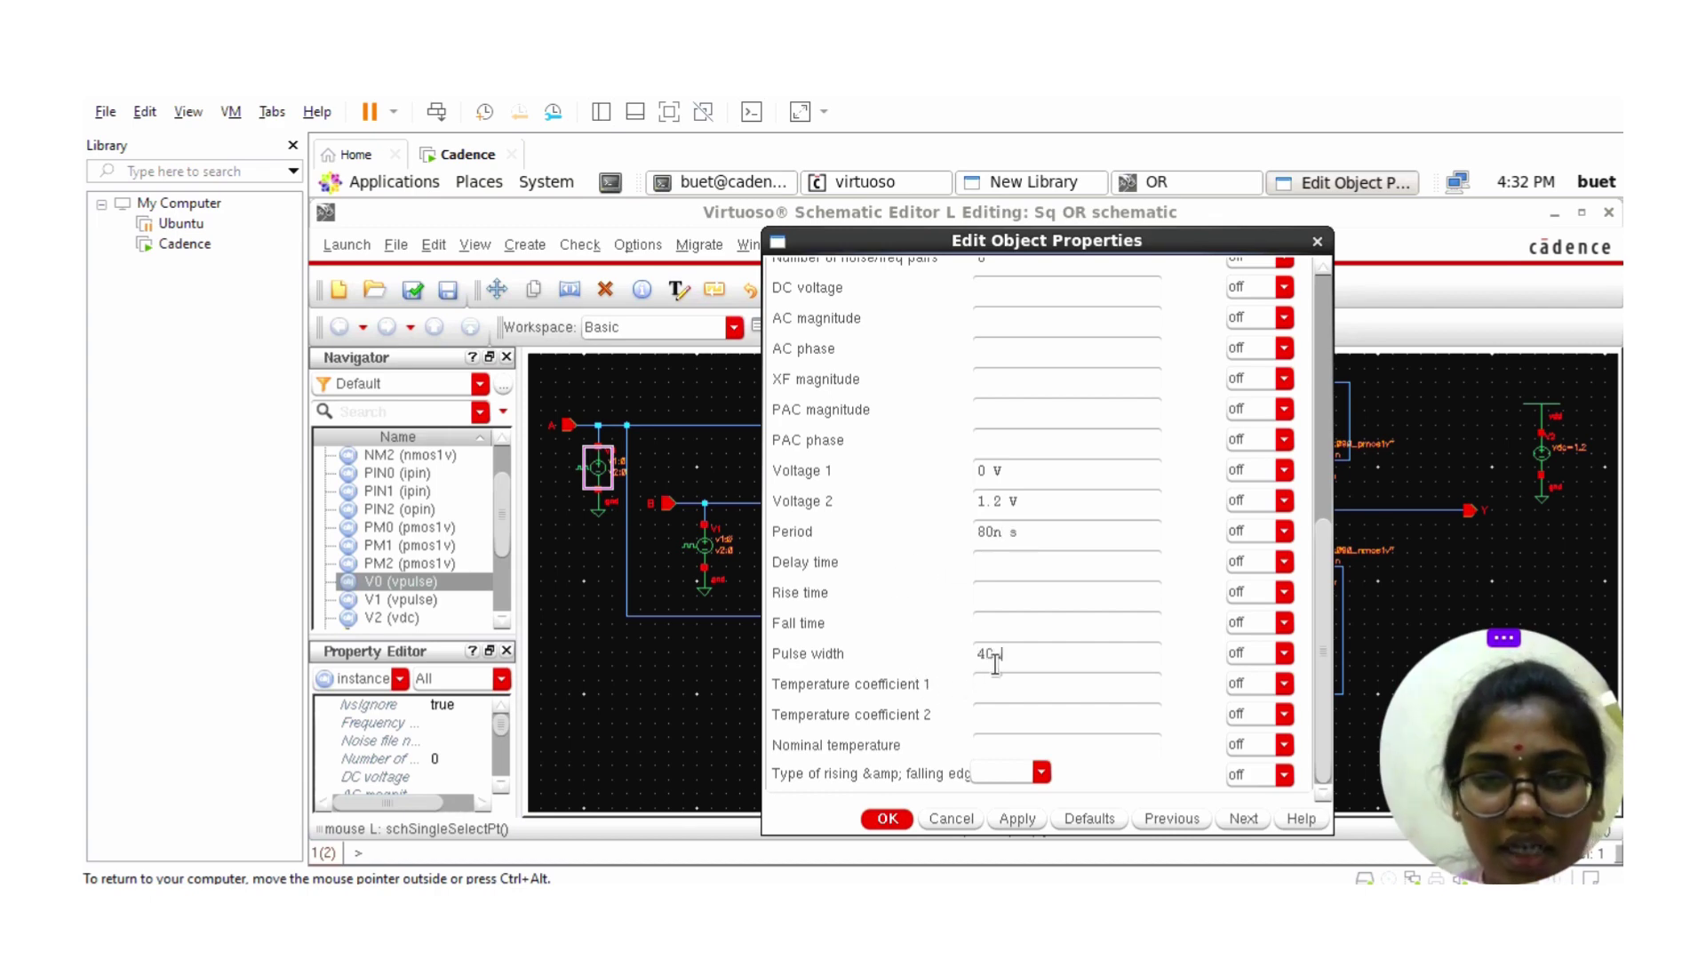
{"action": "left_click", "coordinate": [1008, 570]}
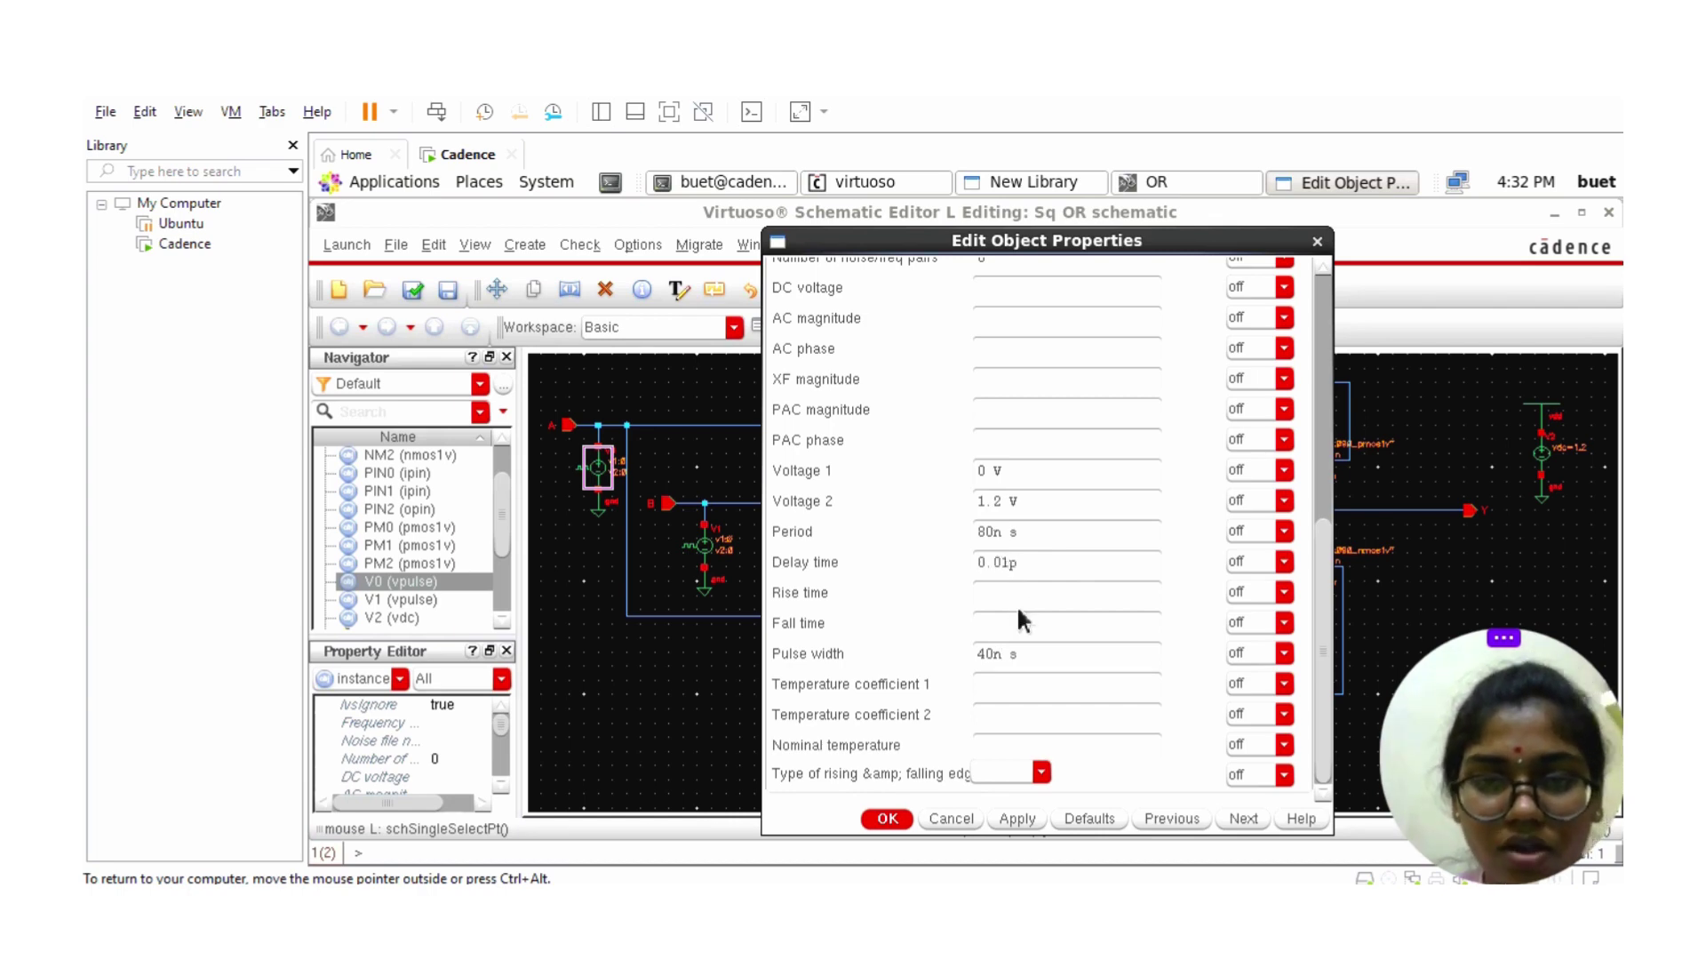
{"action": "left_click", "coordinate": [1016, 602]}
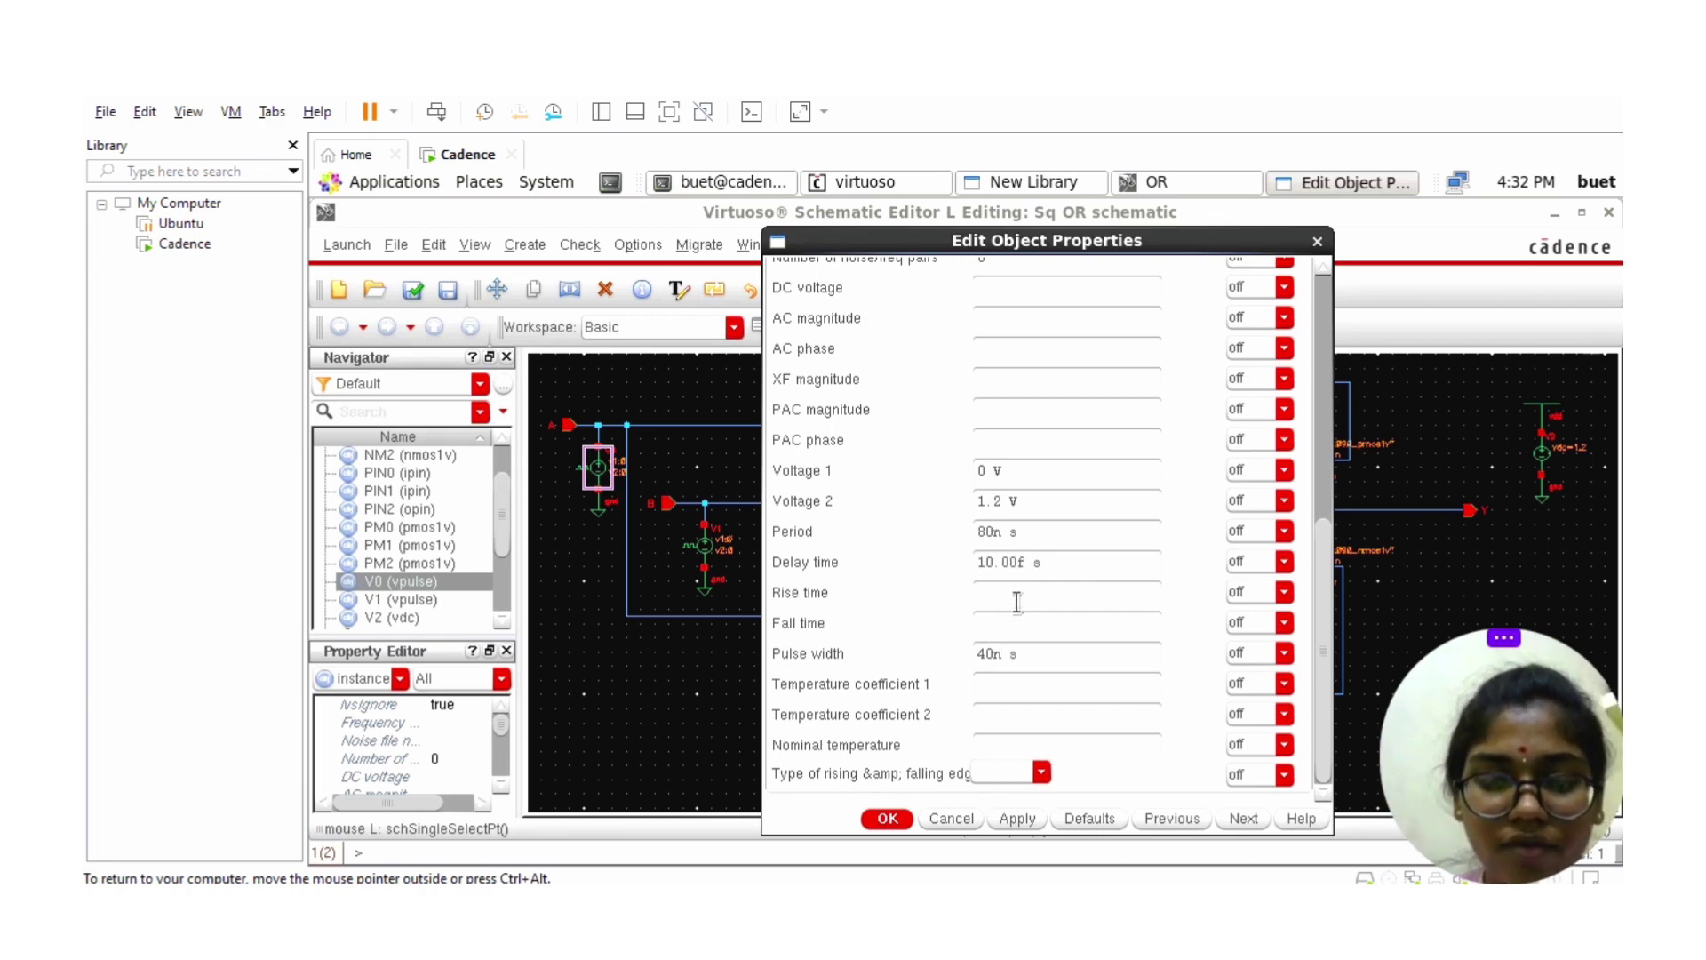
{"action": "type", "text": "0.01n"}
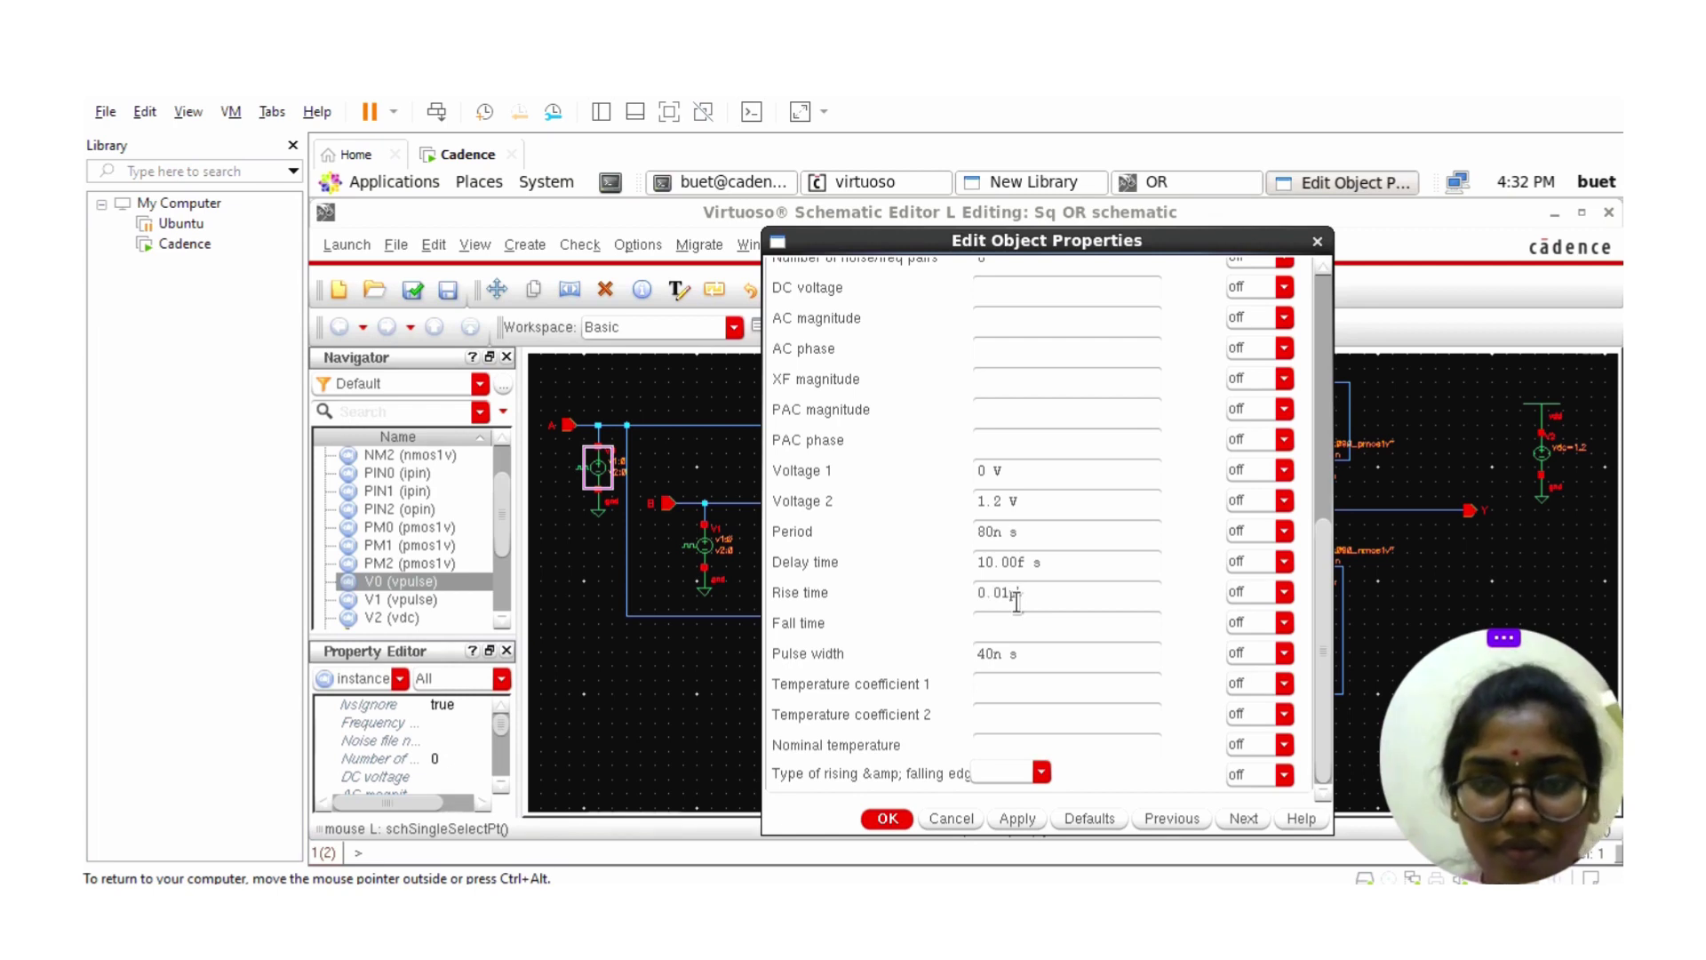
{"action": "left_click", "coordinate": [1013, 633]}
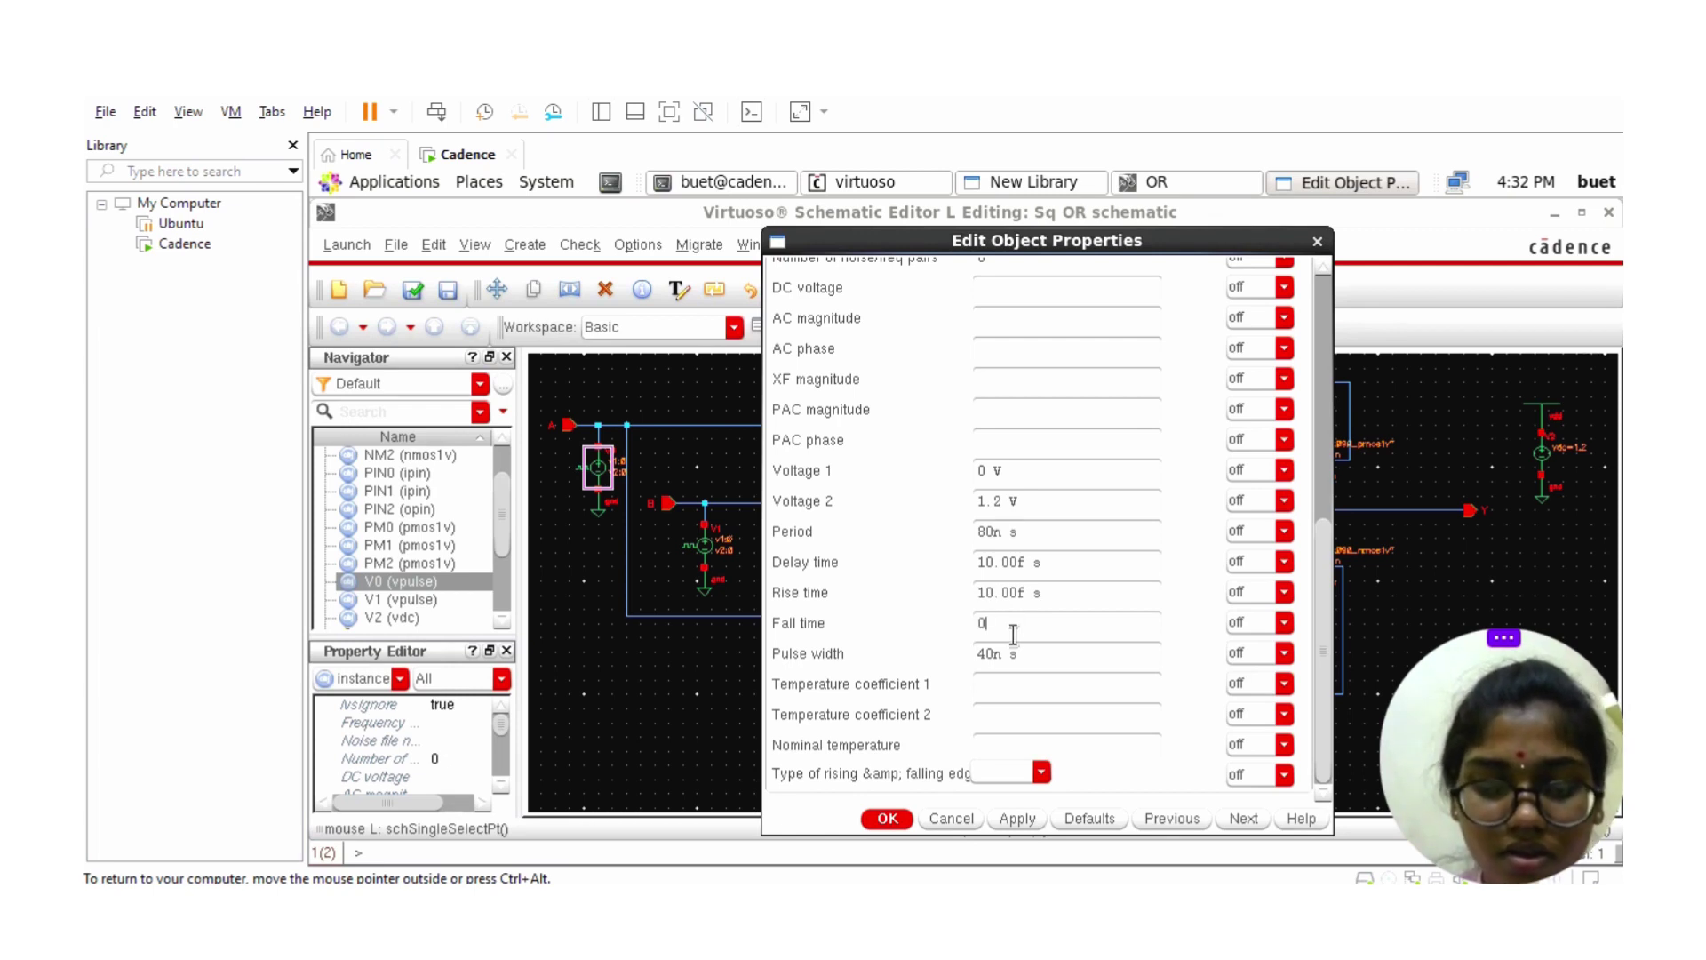
{"action": "type", "text": "0.01p"}
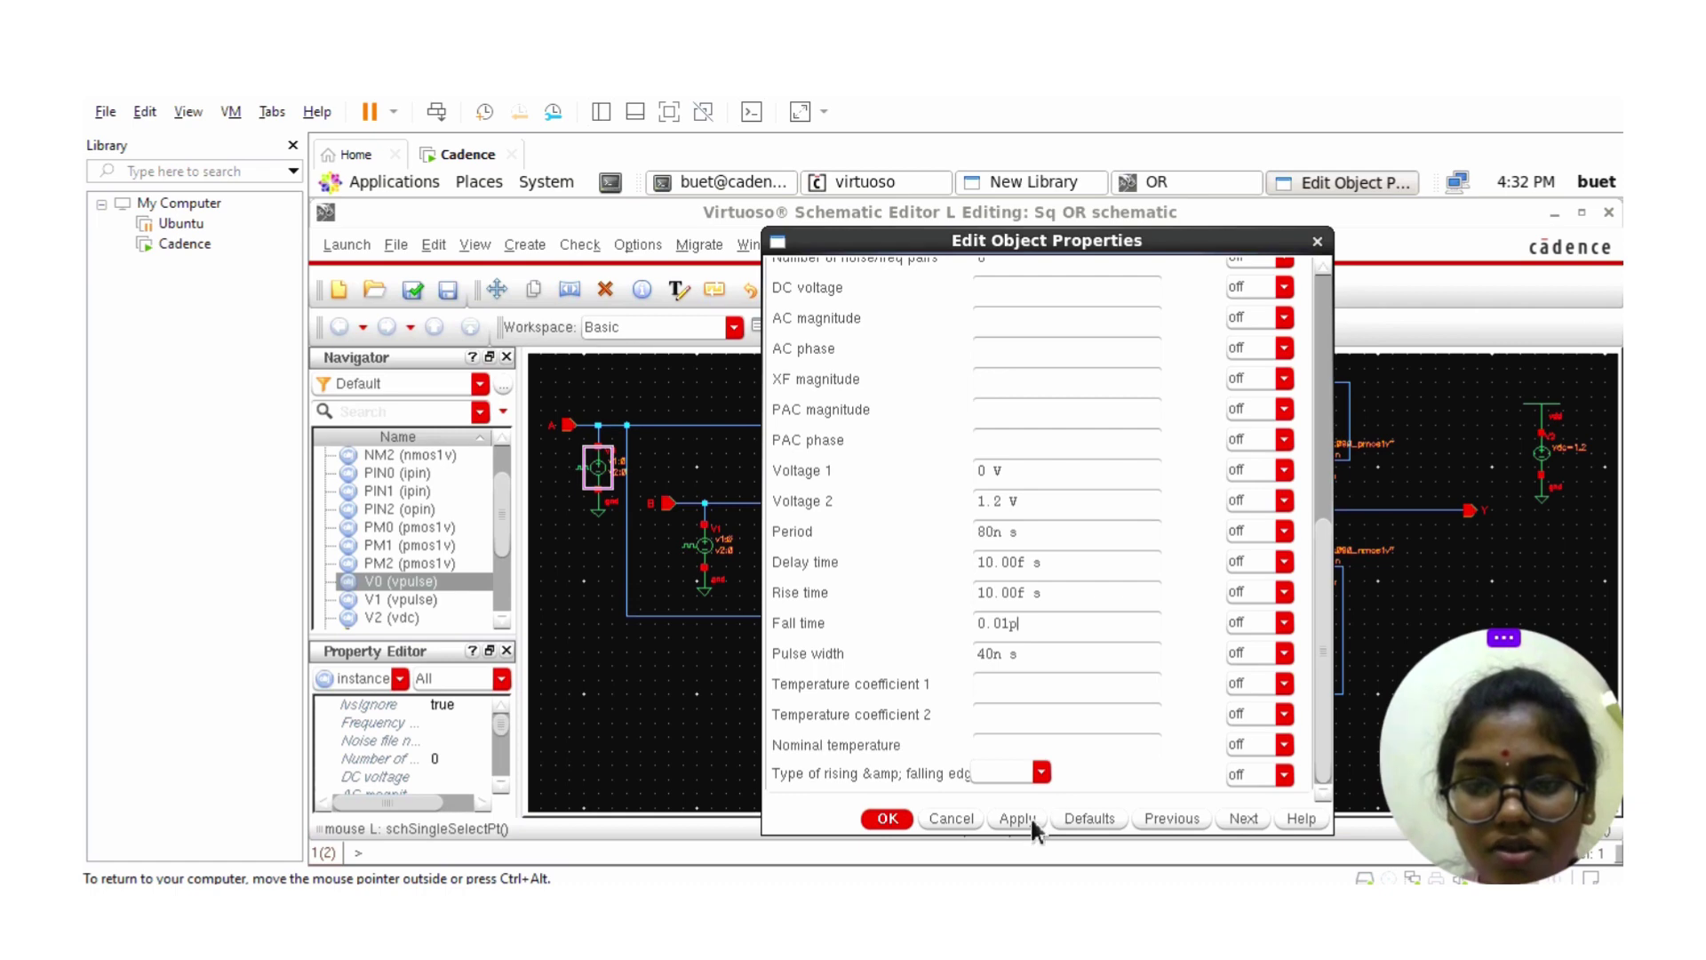
{"action": "left_click", "coordinate": [1031, 816]}
{"action": "left_click", "coordinate": [888, 822]}
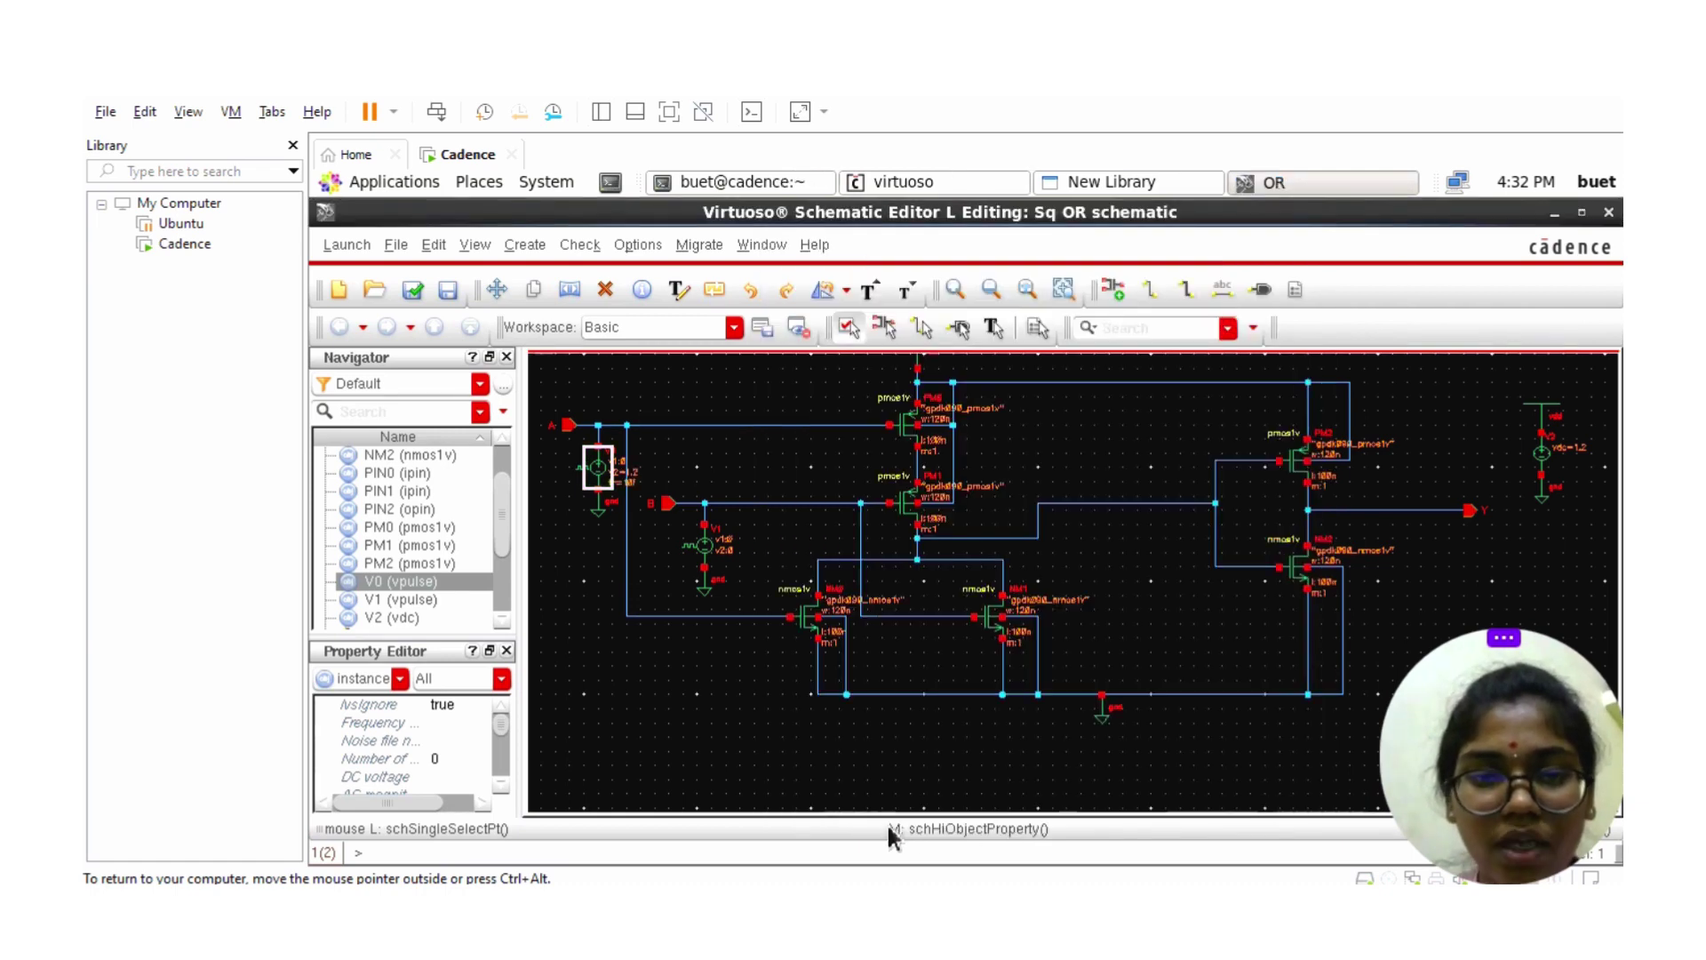
{"action": "left_click", "coordinate": [705, 567]}
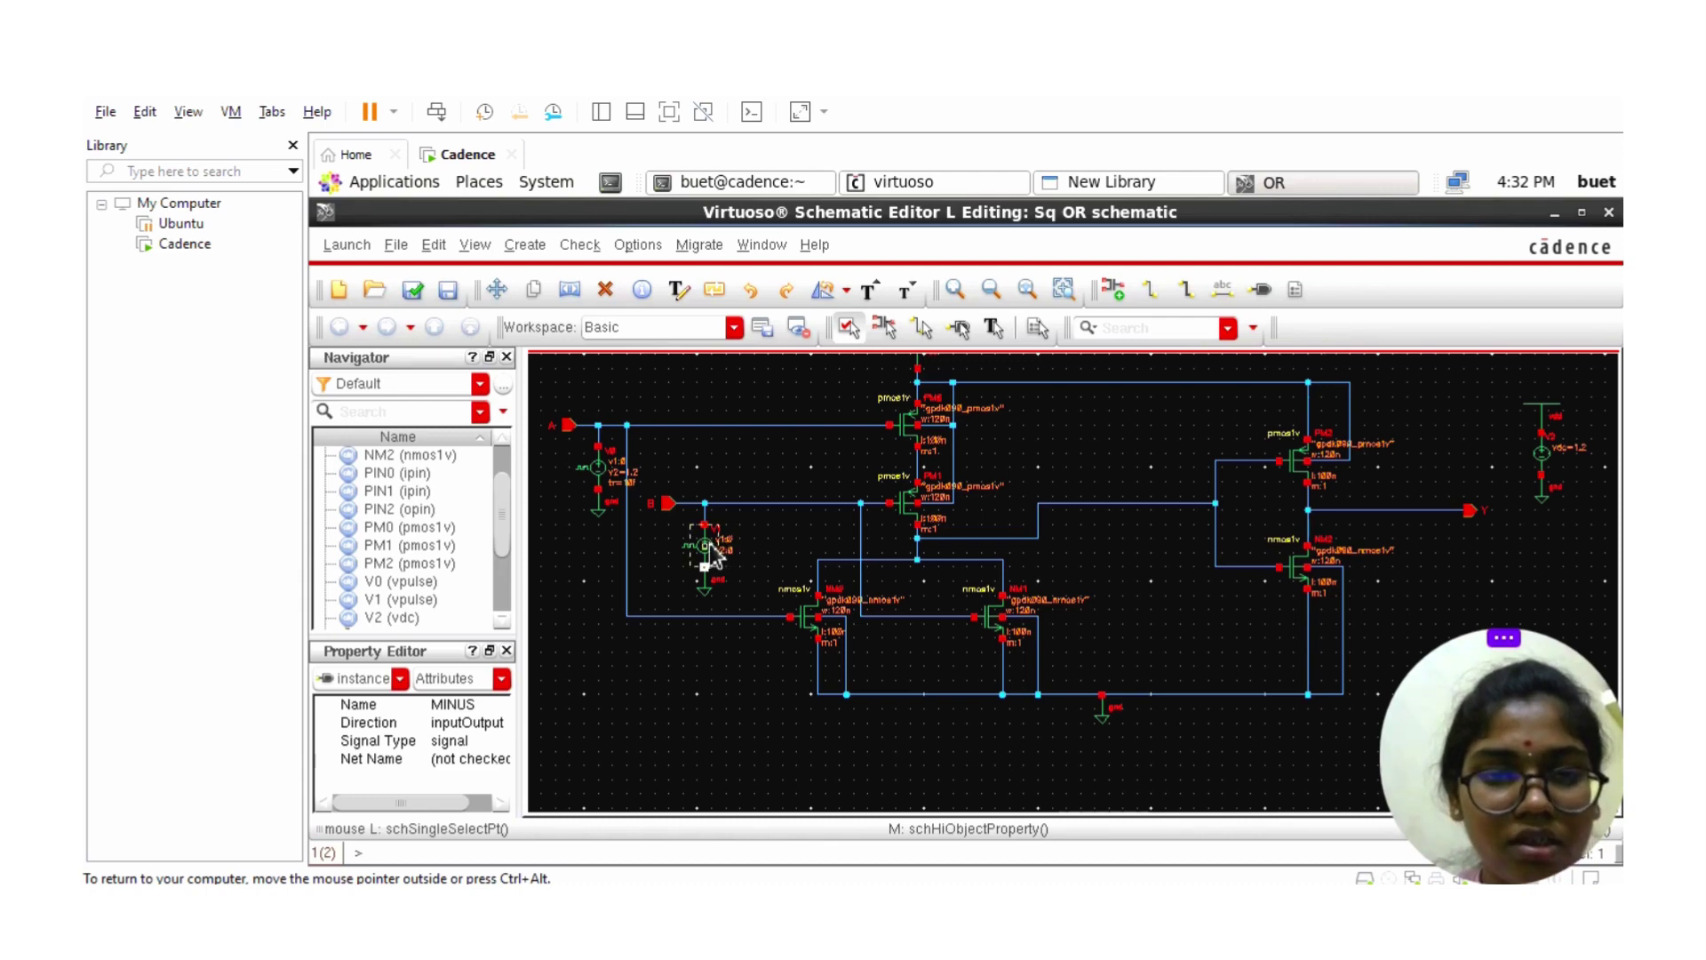
{"action": "left_click", "coordinate": [705, 547]}
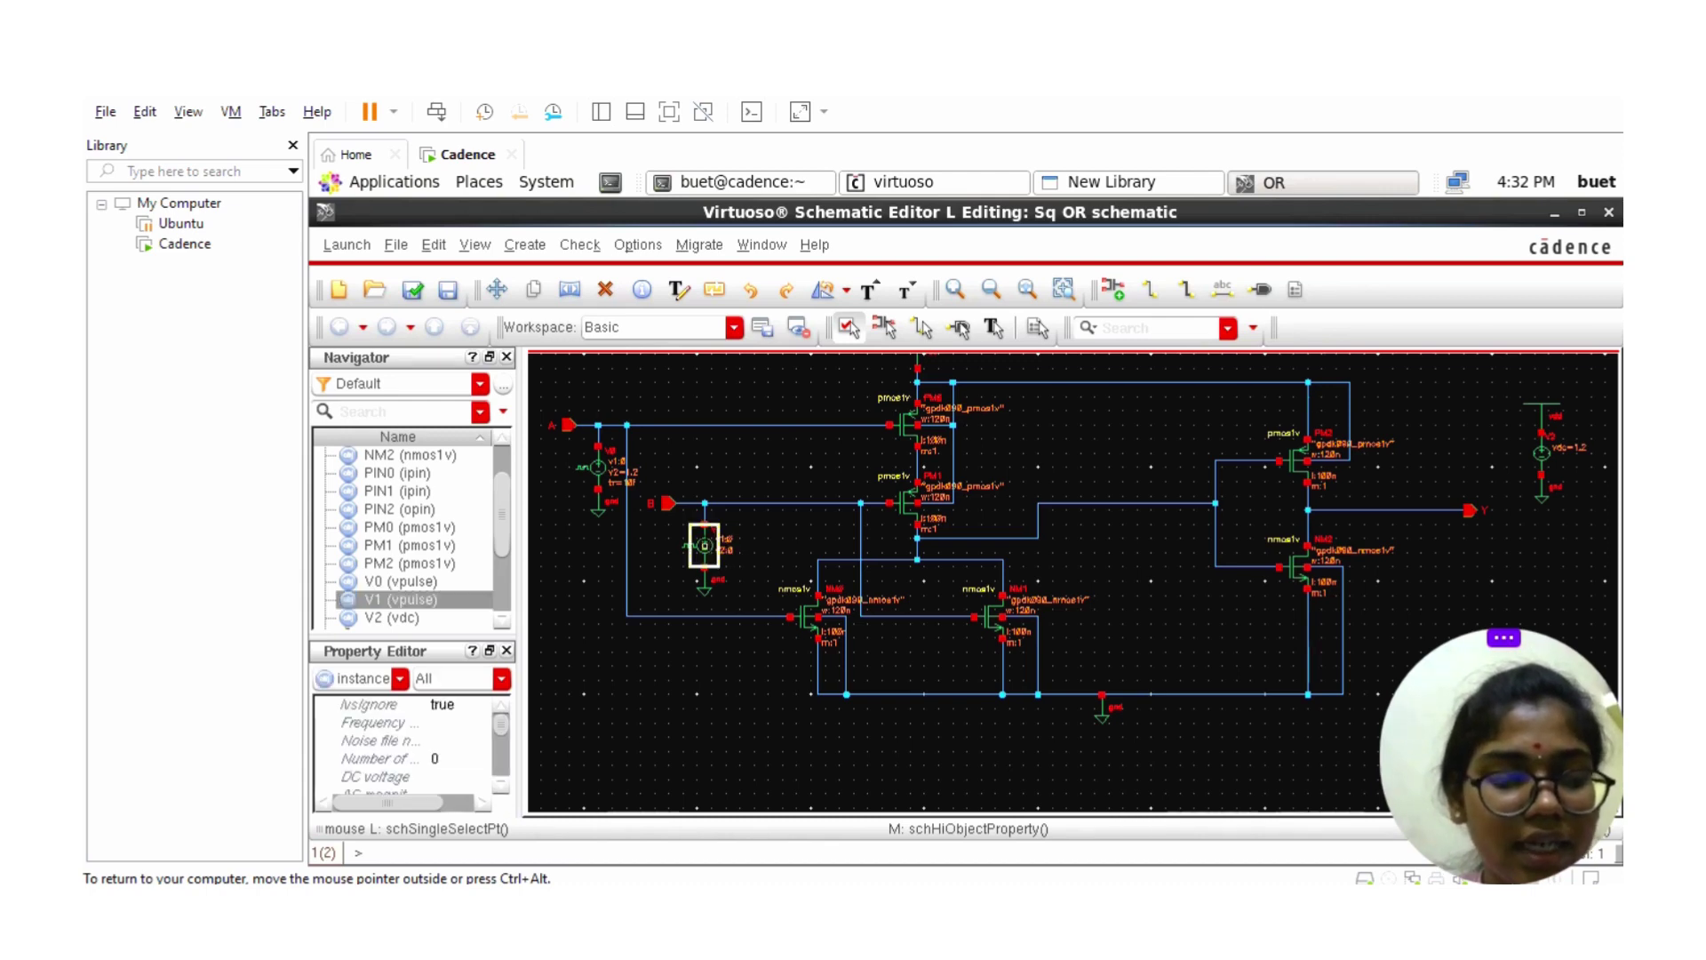
- Give V1 Voltage 2 of 1.2 V, 40n period, 20n width and 0.01p delay, rise and fall
{"action": "key", "text": "q"}
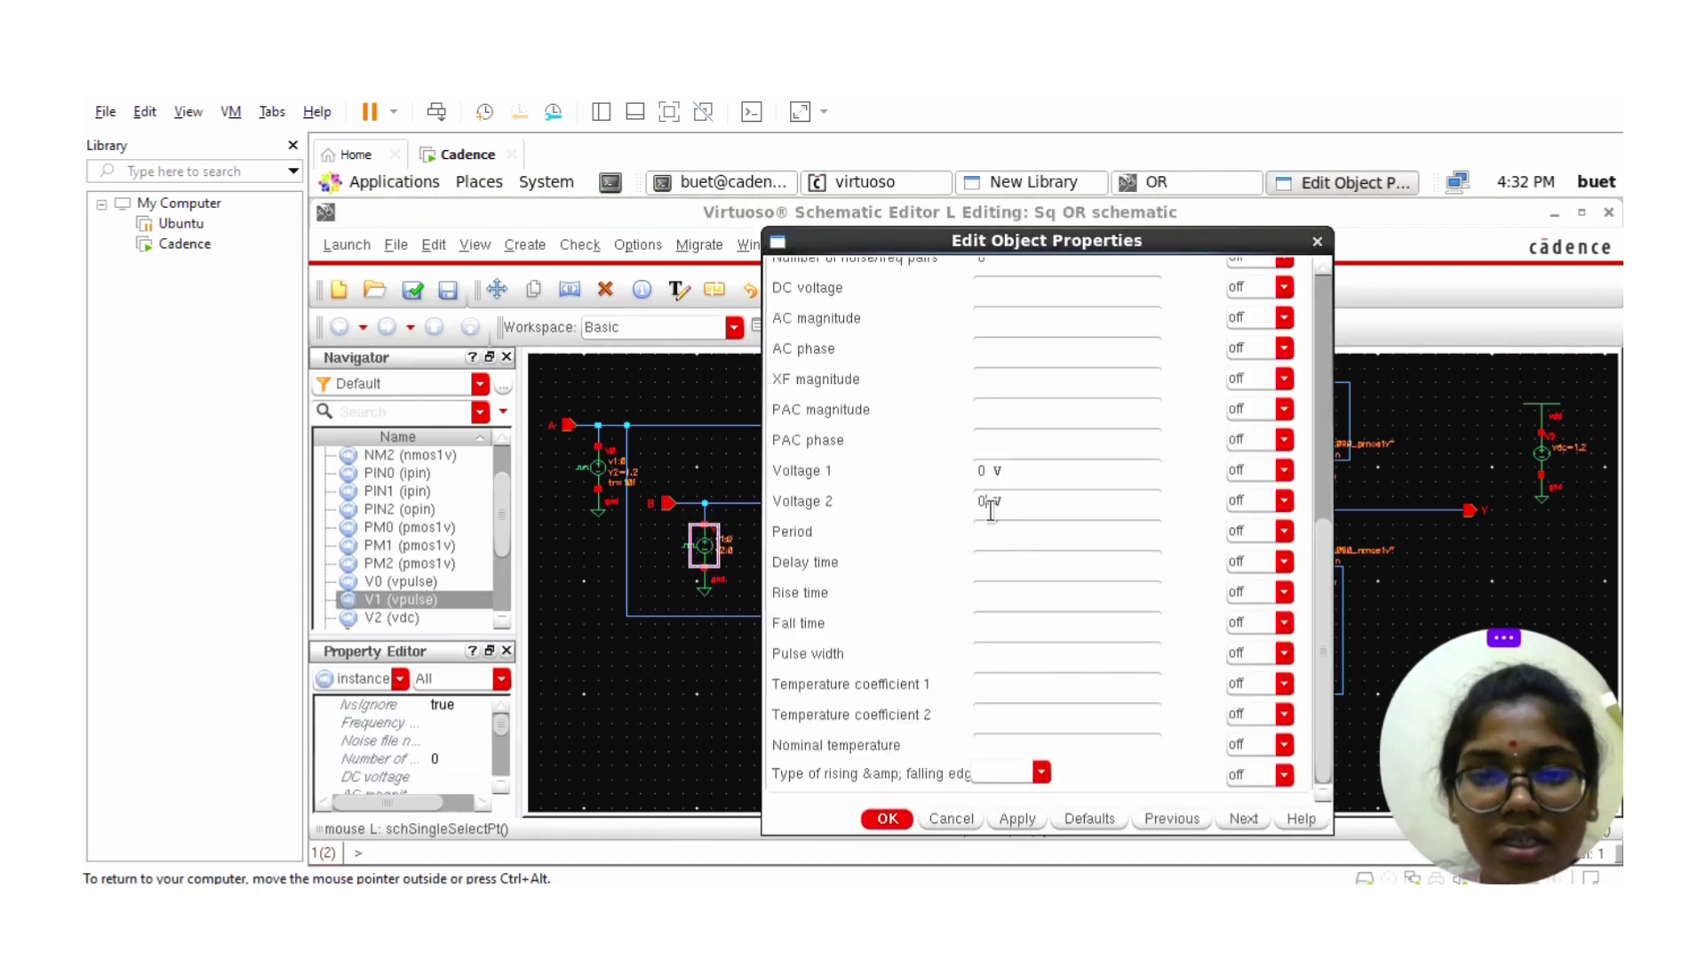
{"action": "type", "text": ".2"}
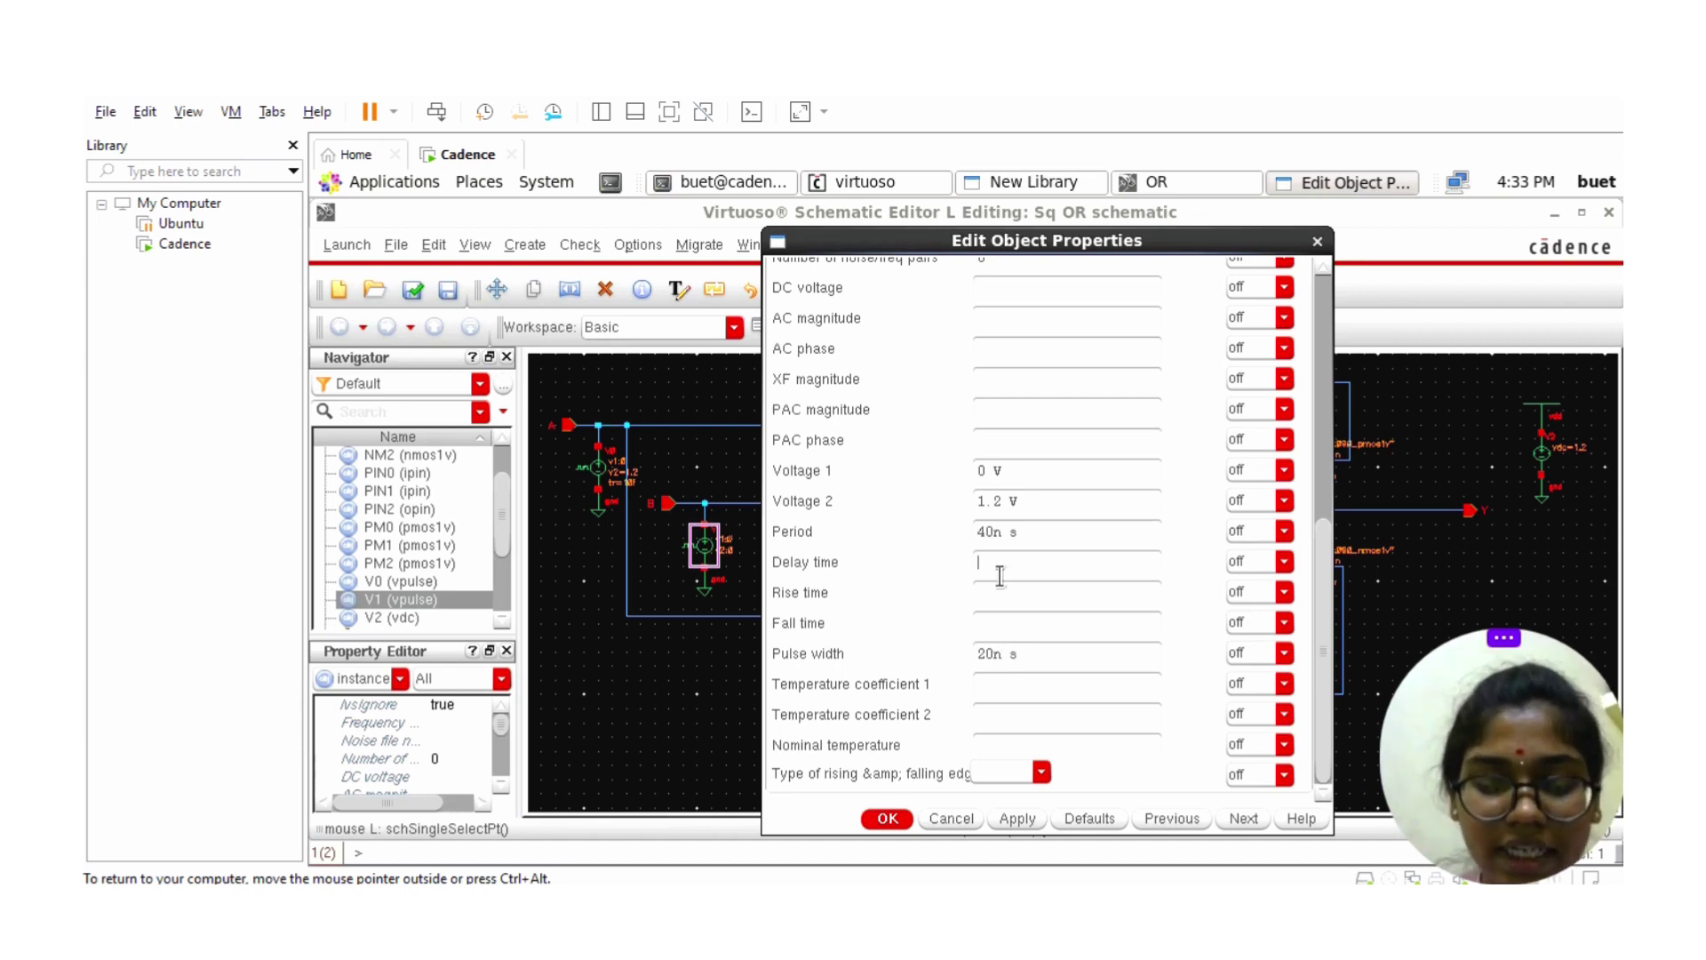
{"action": "type", "text": "1p"}
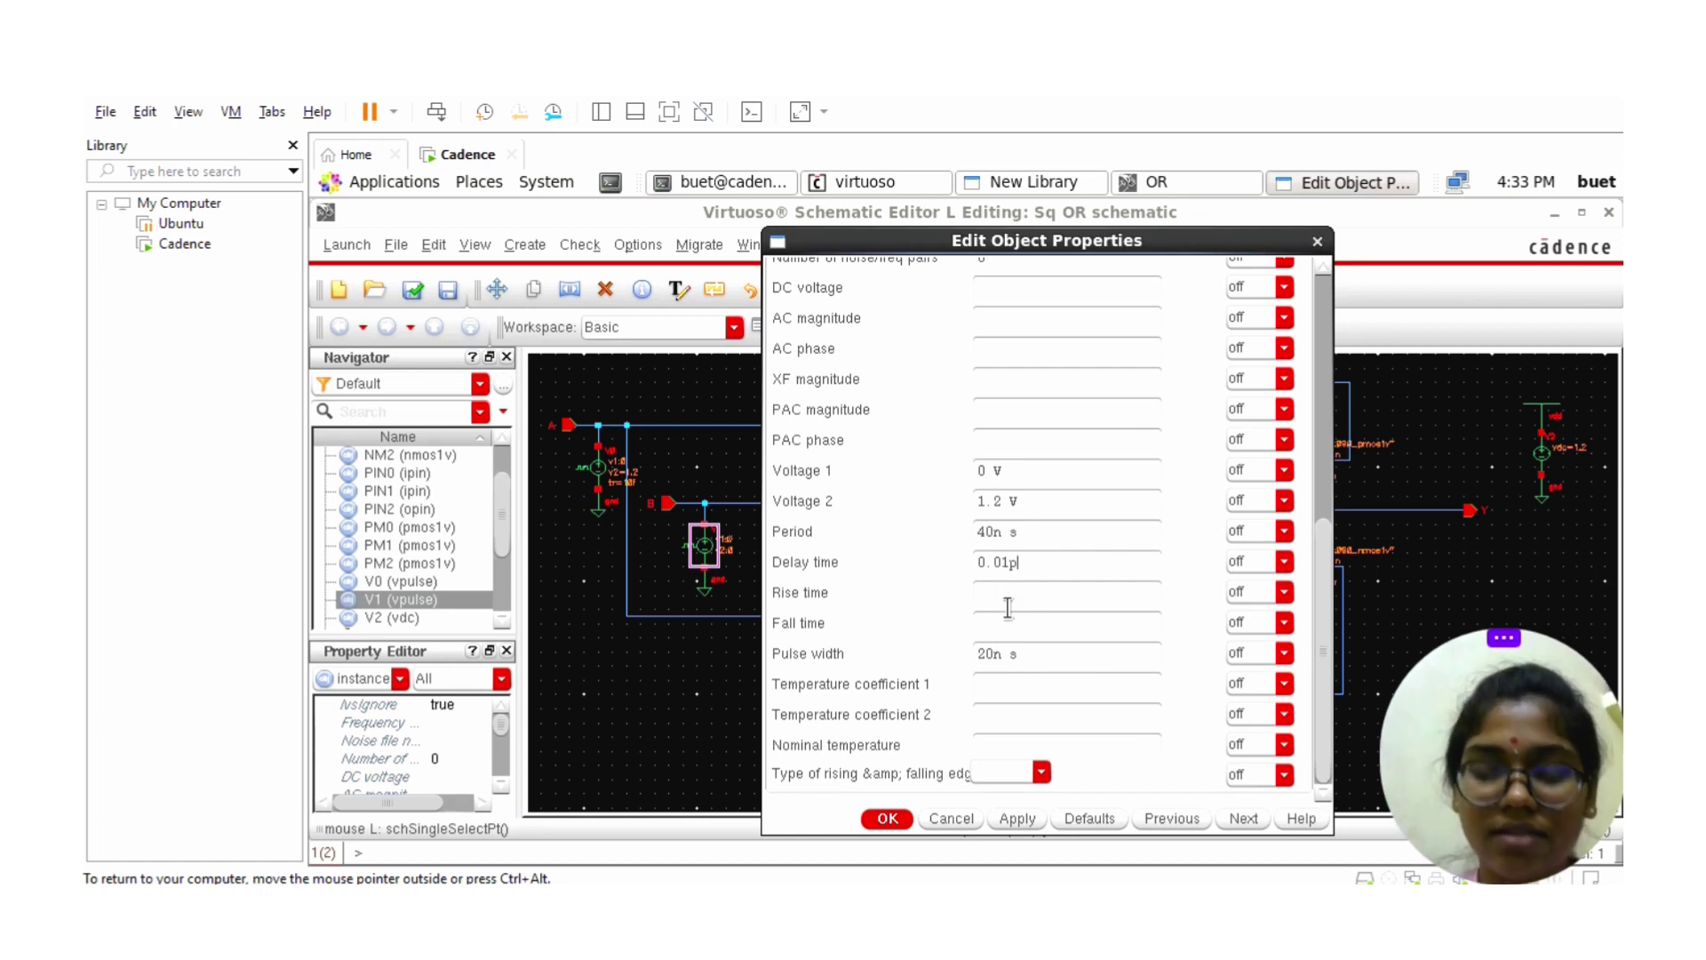
{"action": "left_click", "coordinate": [1008, 607]}
{"action": "type", "text": "0.0"}
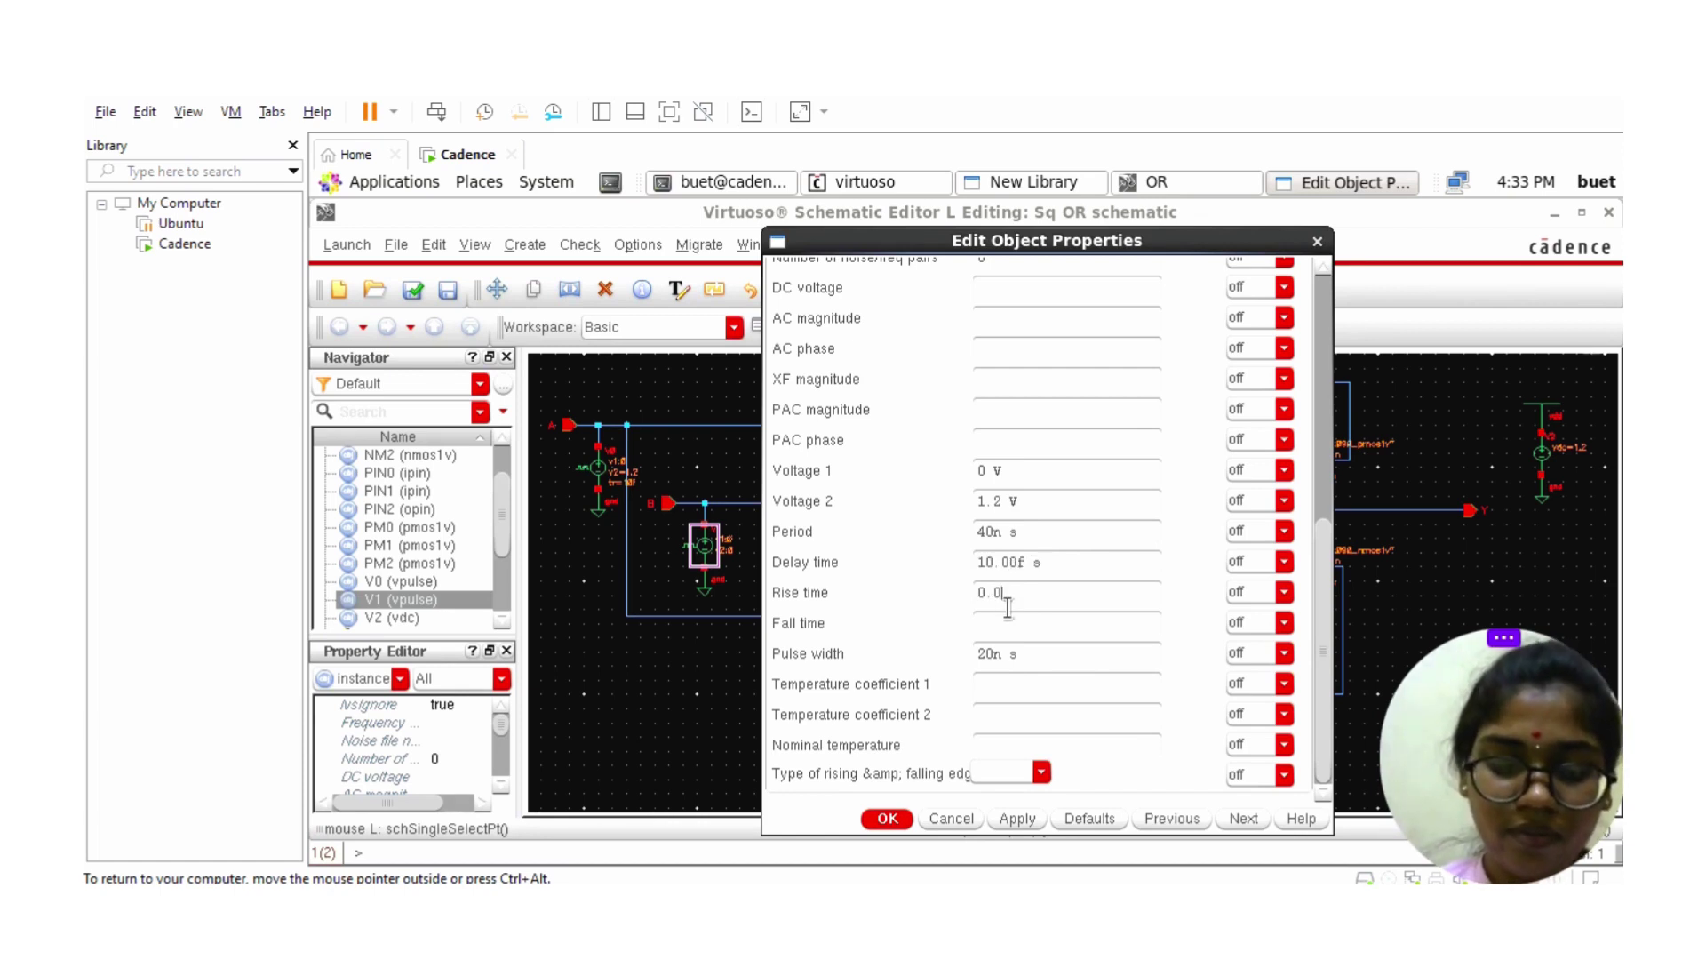
{"action": "type", "text": "1p"}
{"action": "left_click", "coordinate": [1028, 638]}
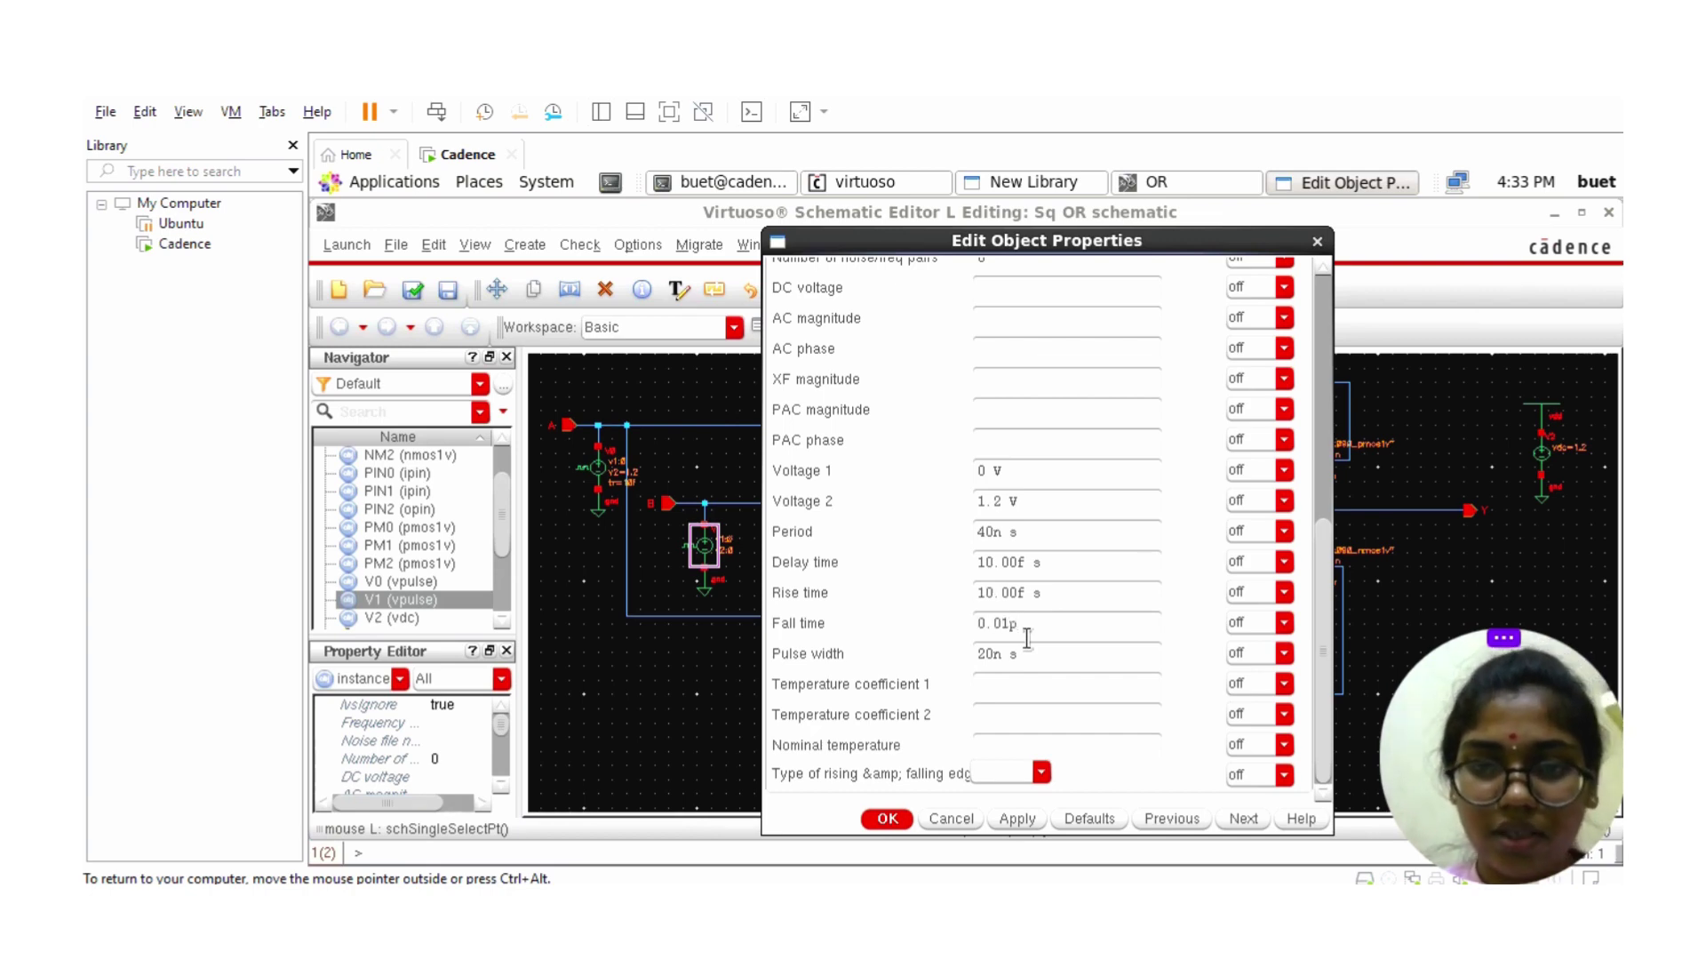
{"action": "left_click", "coordinate": [1026, 818]}
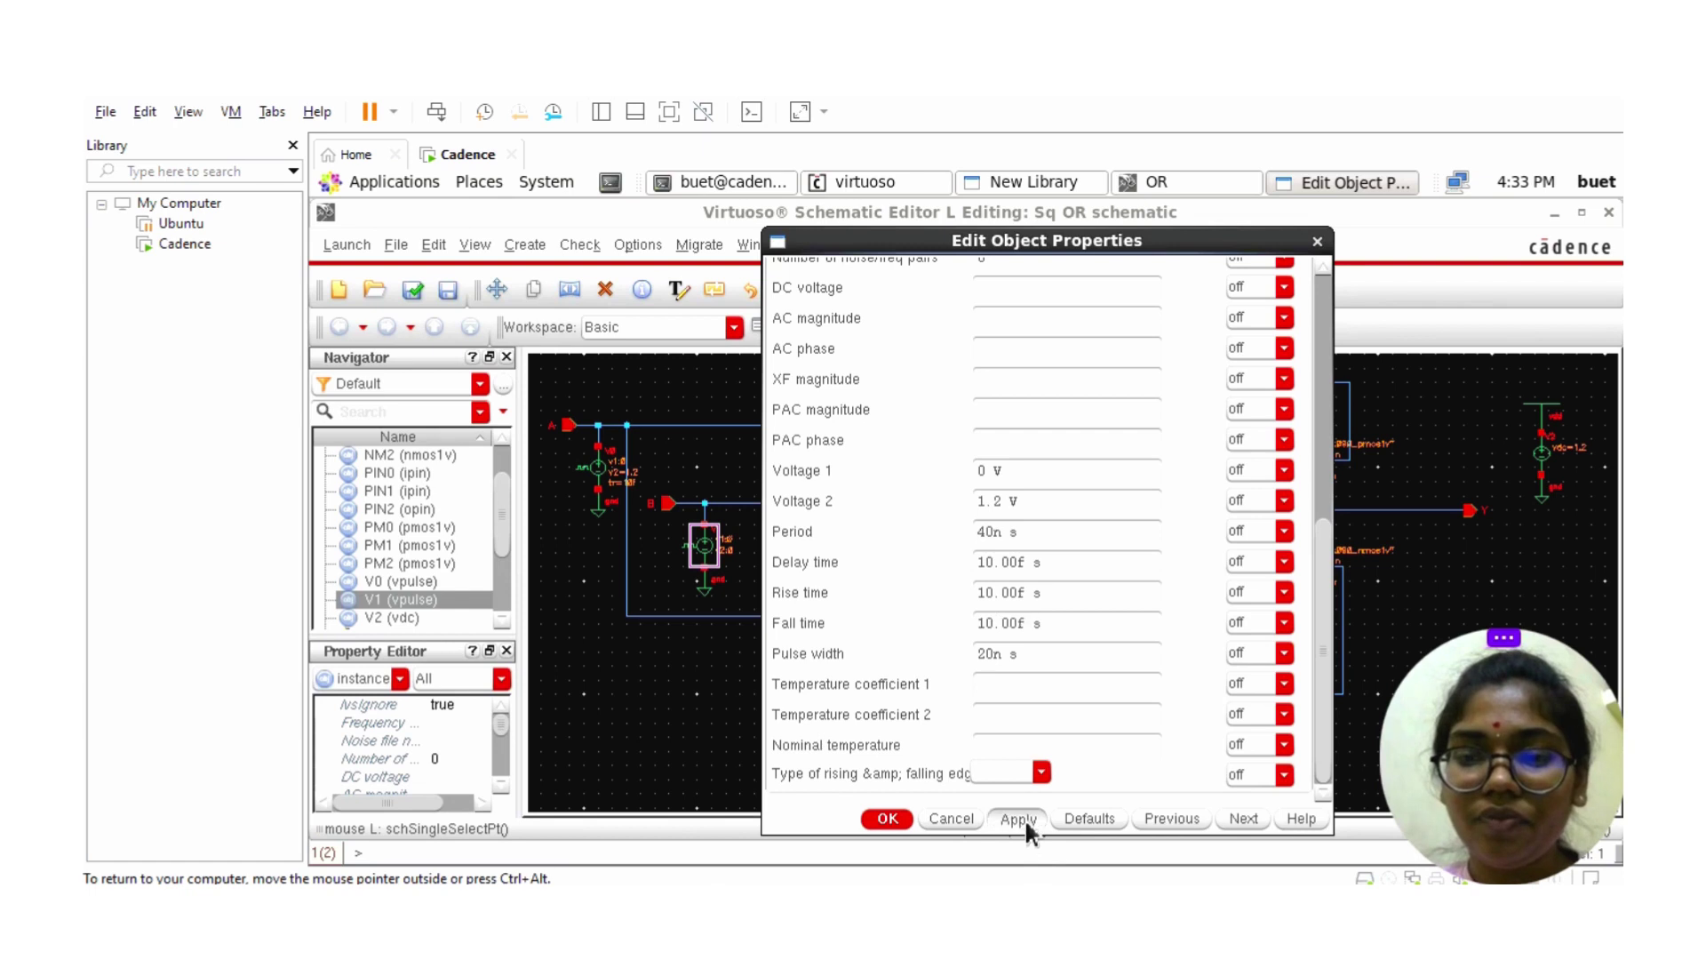
{"action": "left_click", "coordinate": [889, 823]}
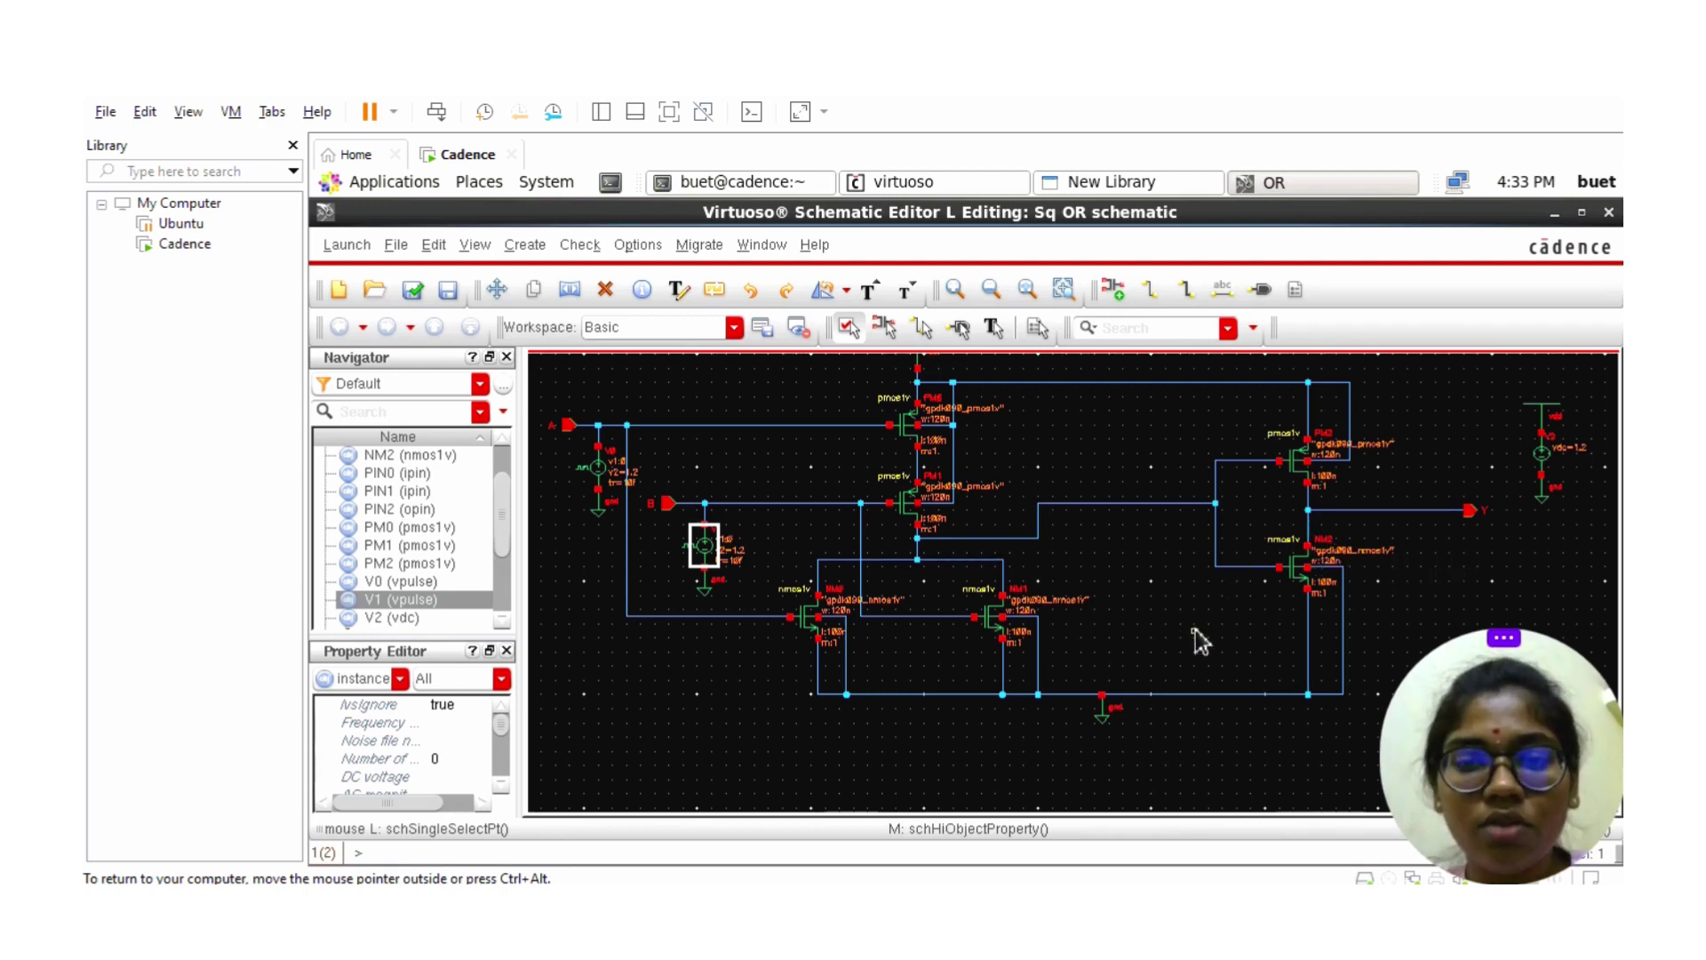
- Check and save the OR schematic and launch ADE L
{"action": "left_click", "coordinate": [1162, 640]}
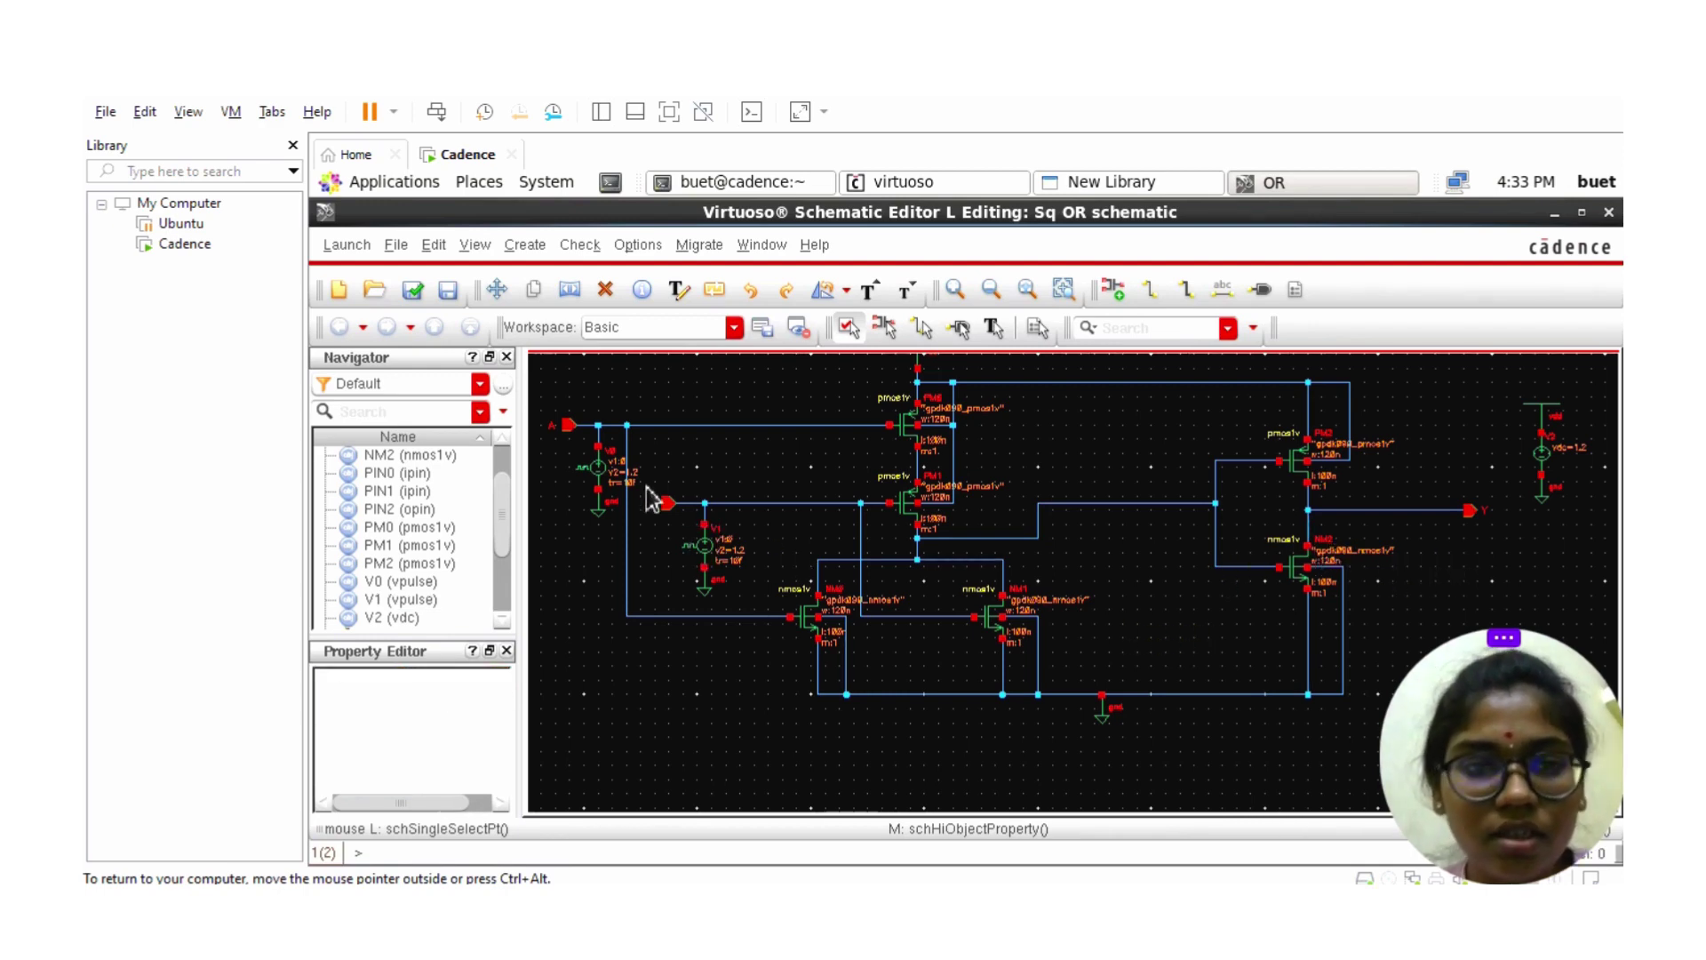
{"action": "left_click", "coordinate": [417, 299]}
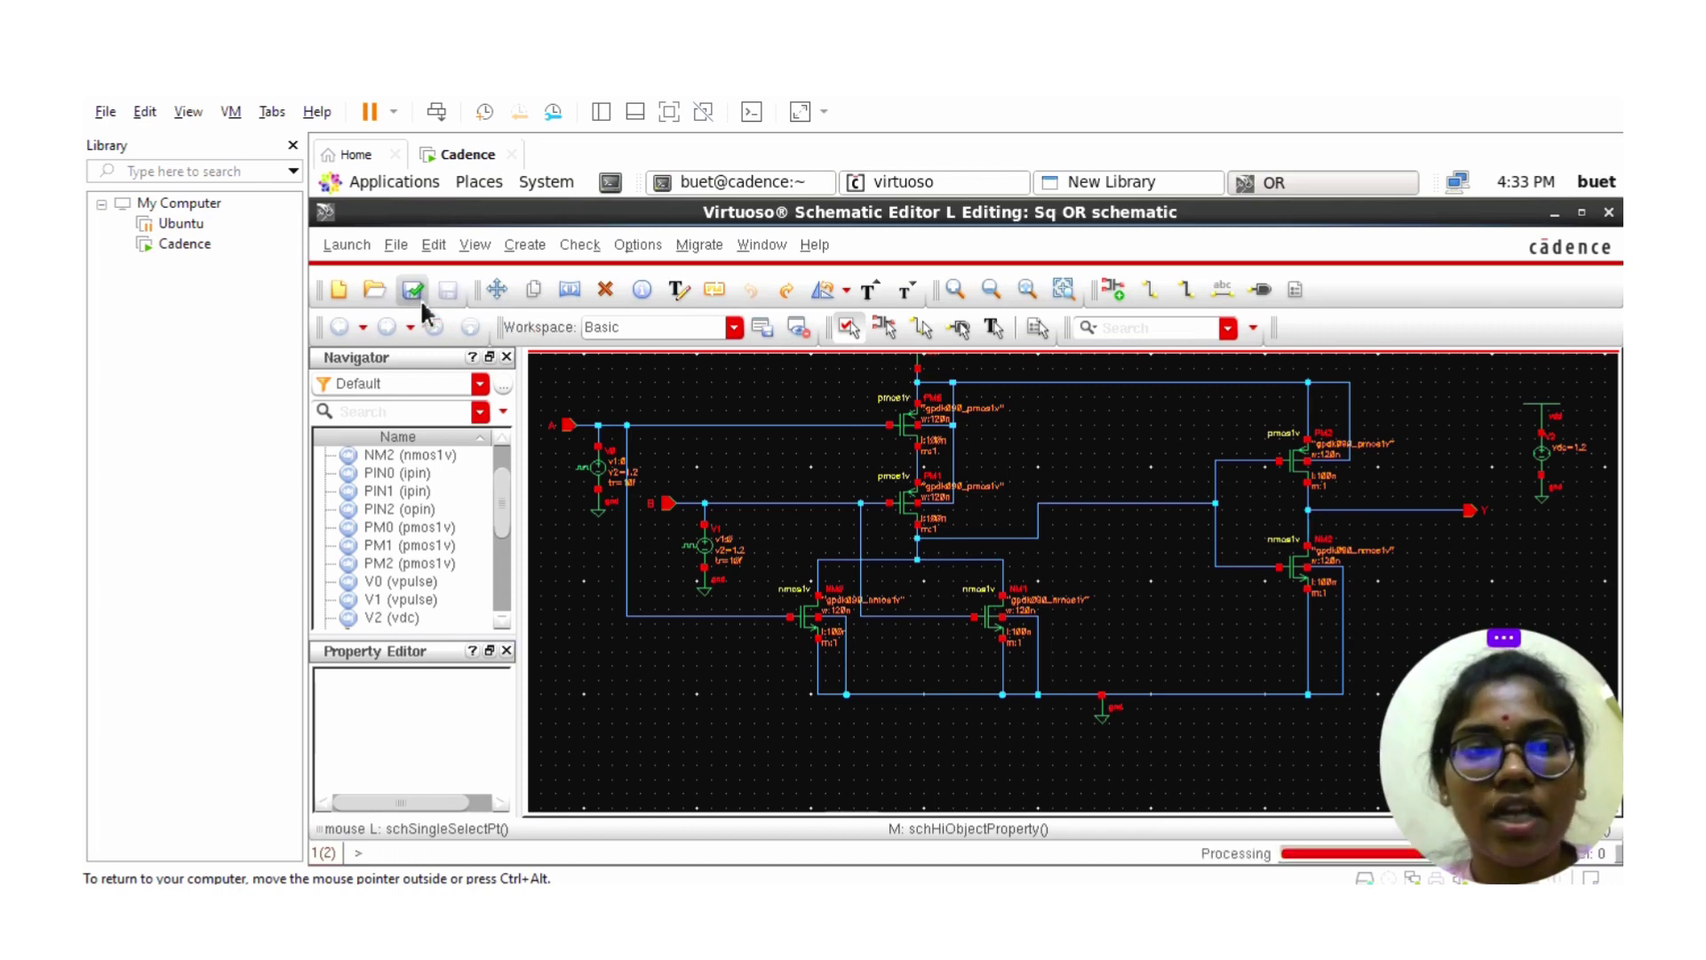
{"action": "left_click", "coordinate": [418, 297]}
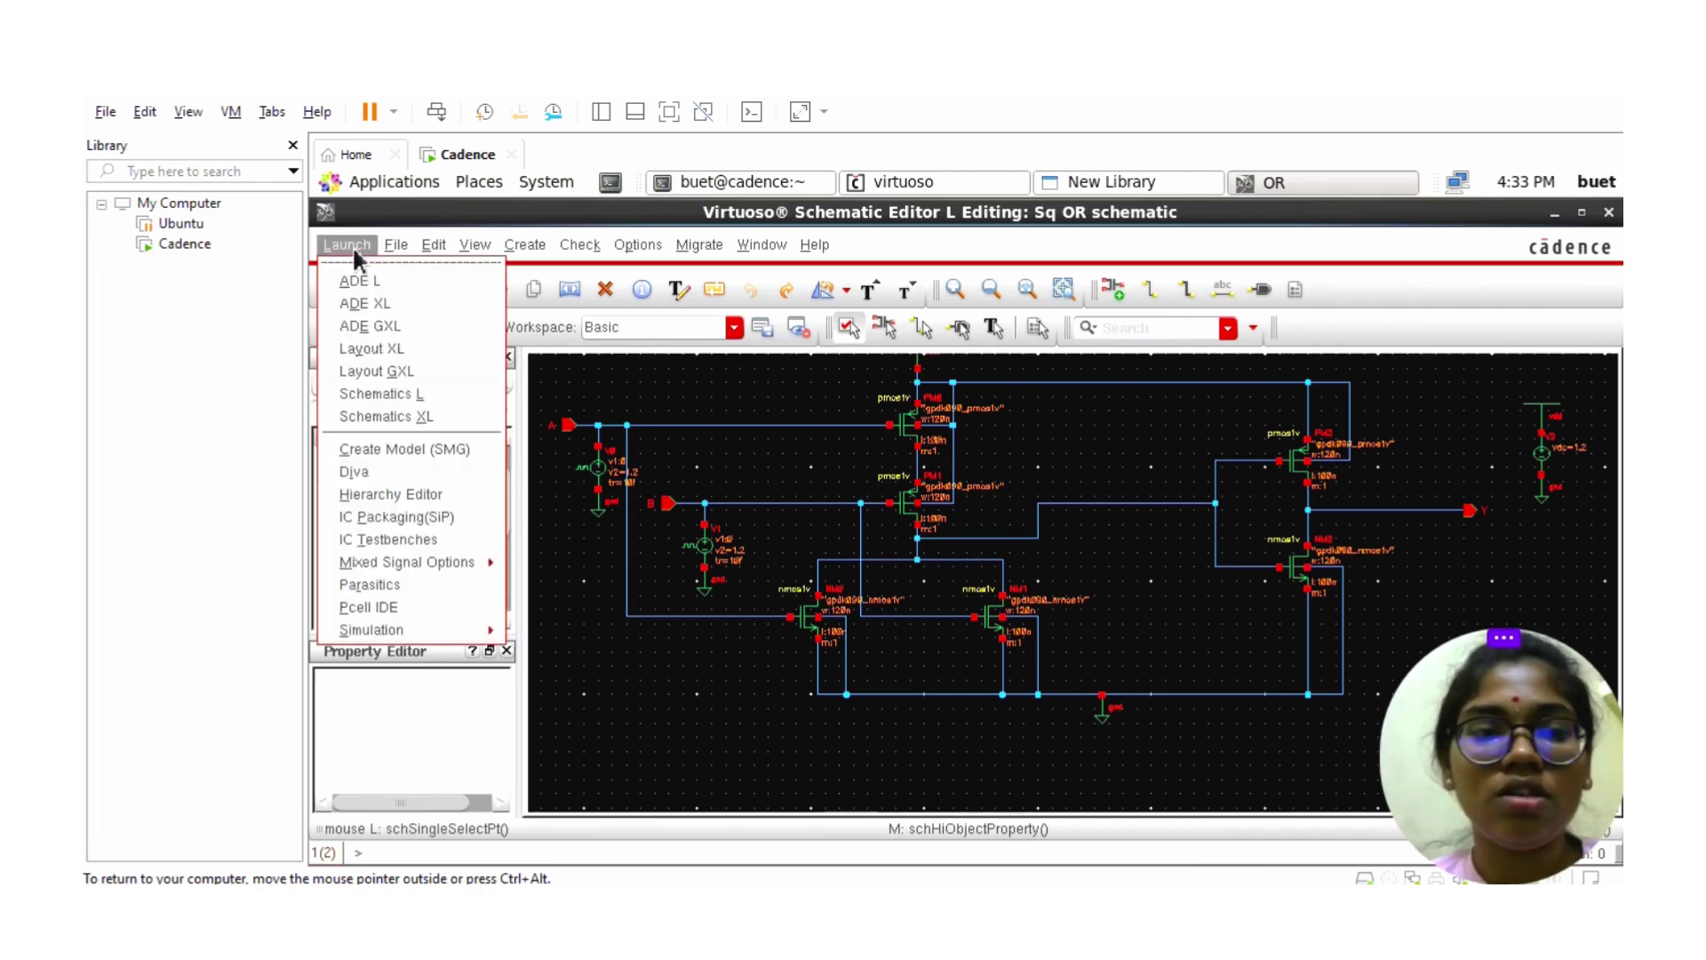
{"action": "left_click", "coordinate": [369, 289]}
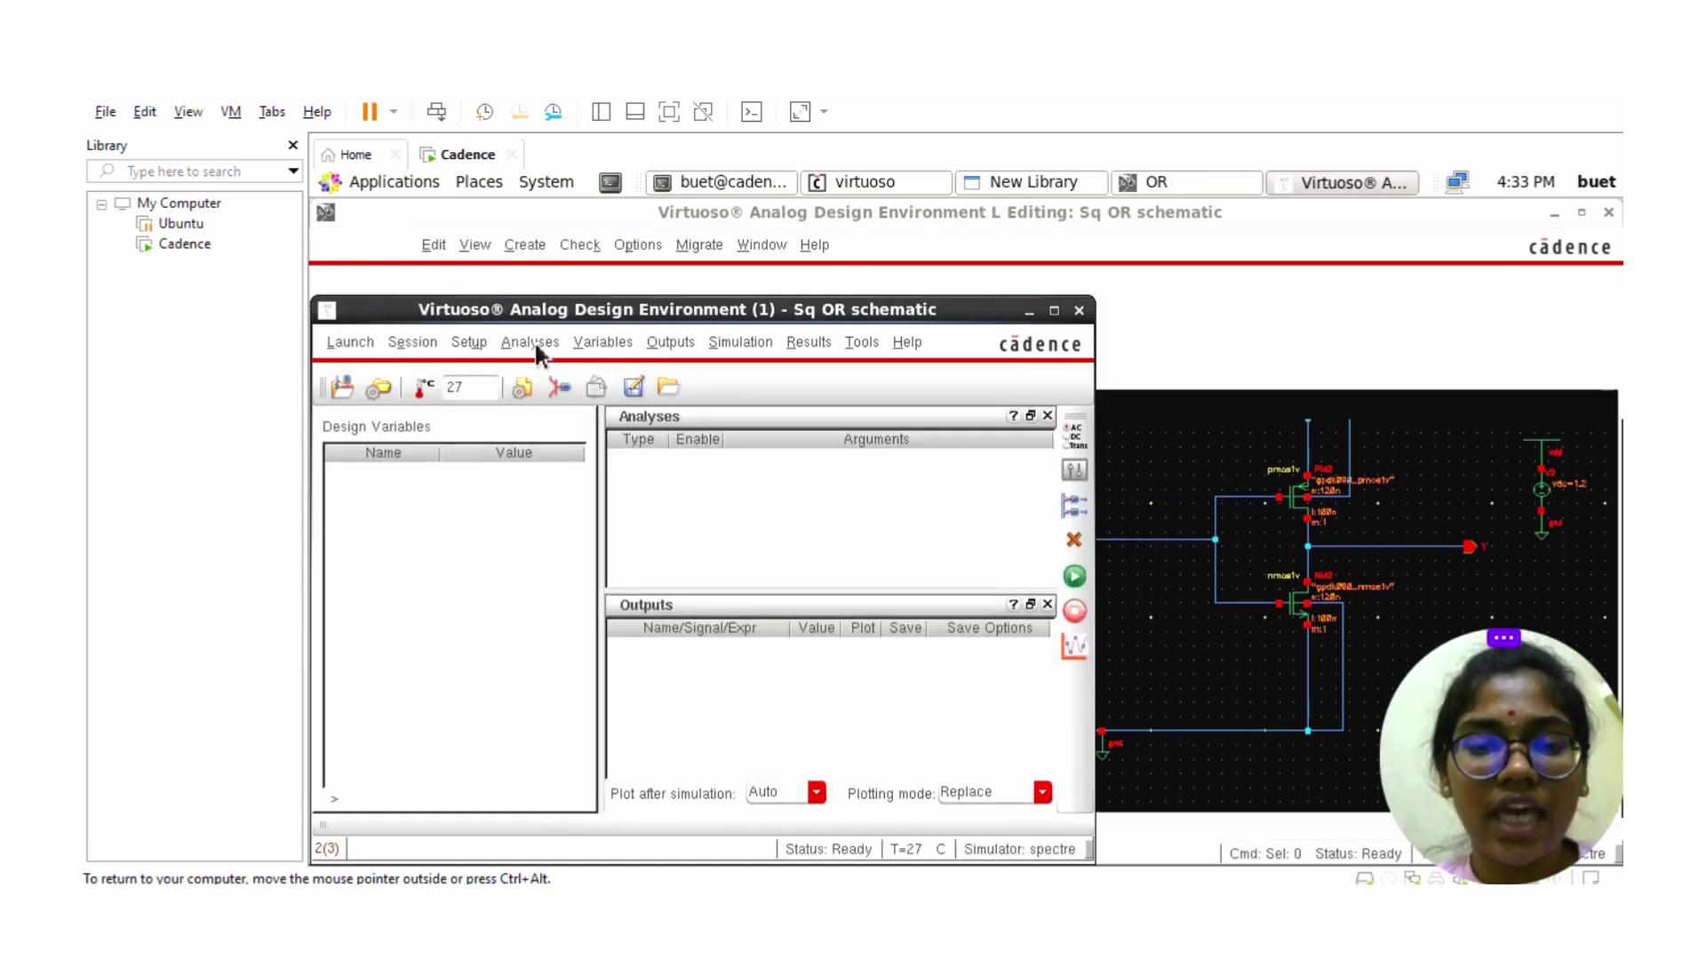
- Add an enabled tran analysis with 100n stop time and moderate accuracy
{"action": "left_click", "coordinate": [533, 346]}
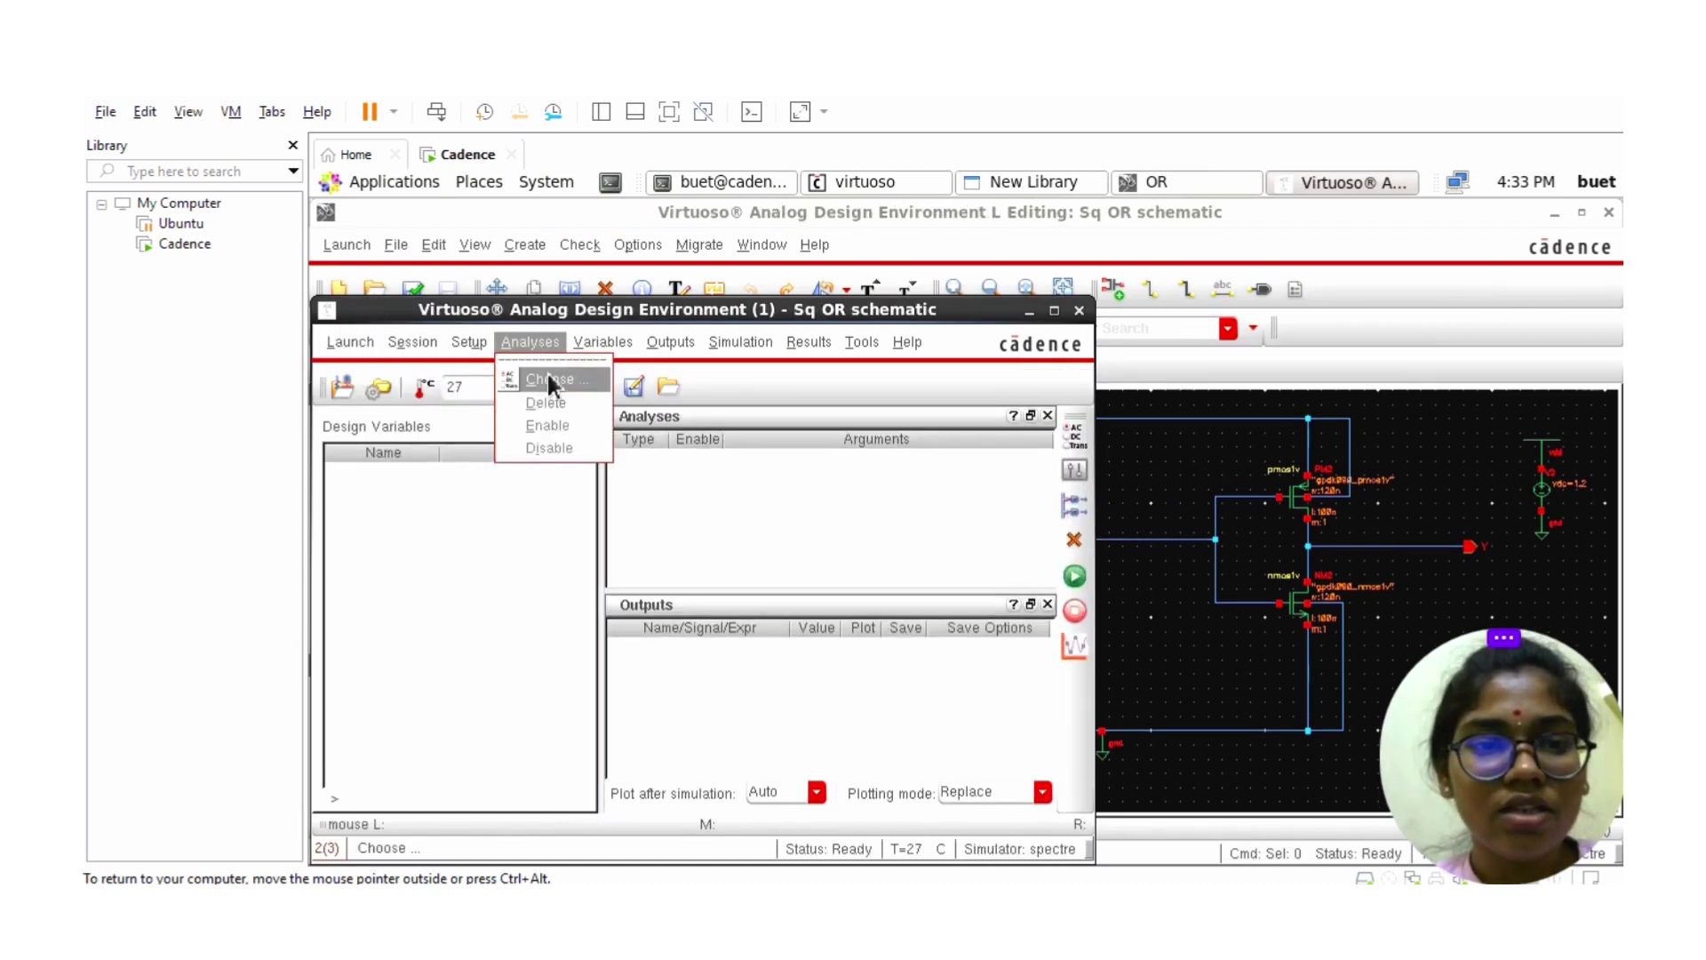
{"action": "left_click", "coordinate": [549, 379]}
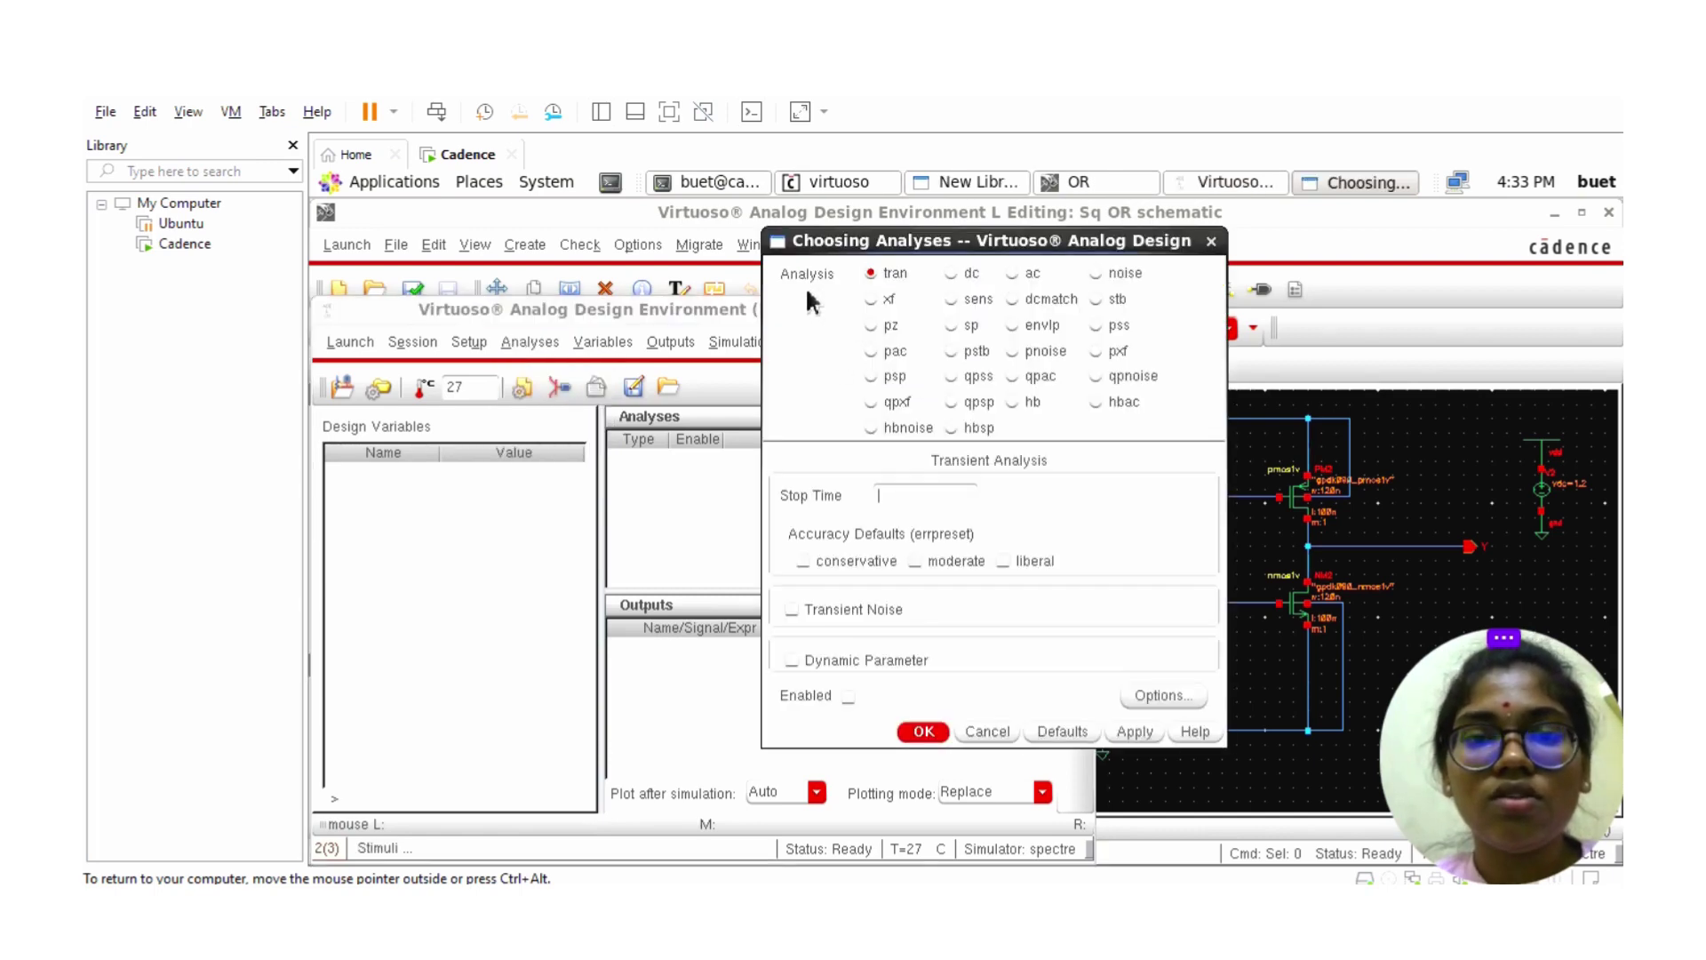
{"action": "left_click", "coordinate": [904, 503]}
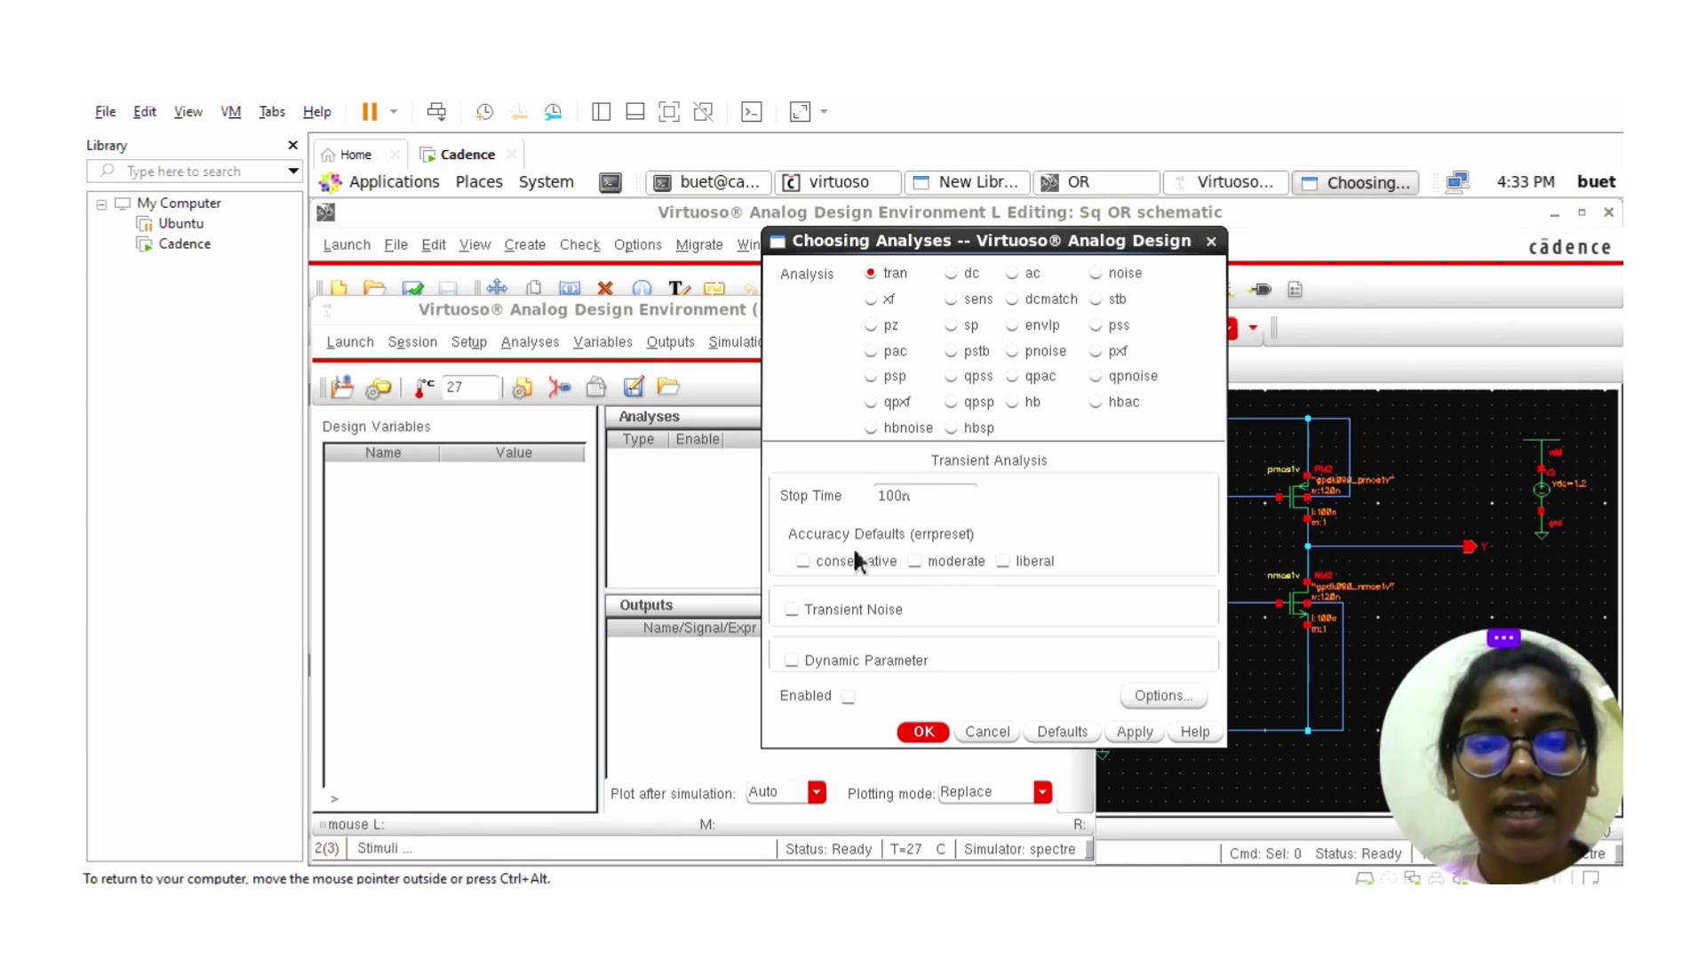
{"action": "left_click", "coordinate": [942, 561]}
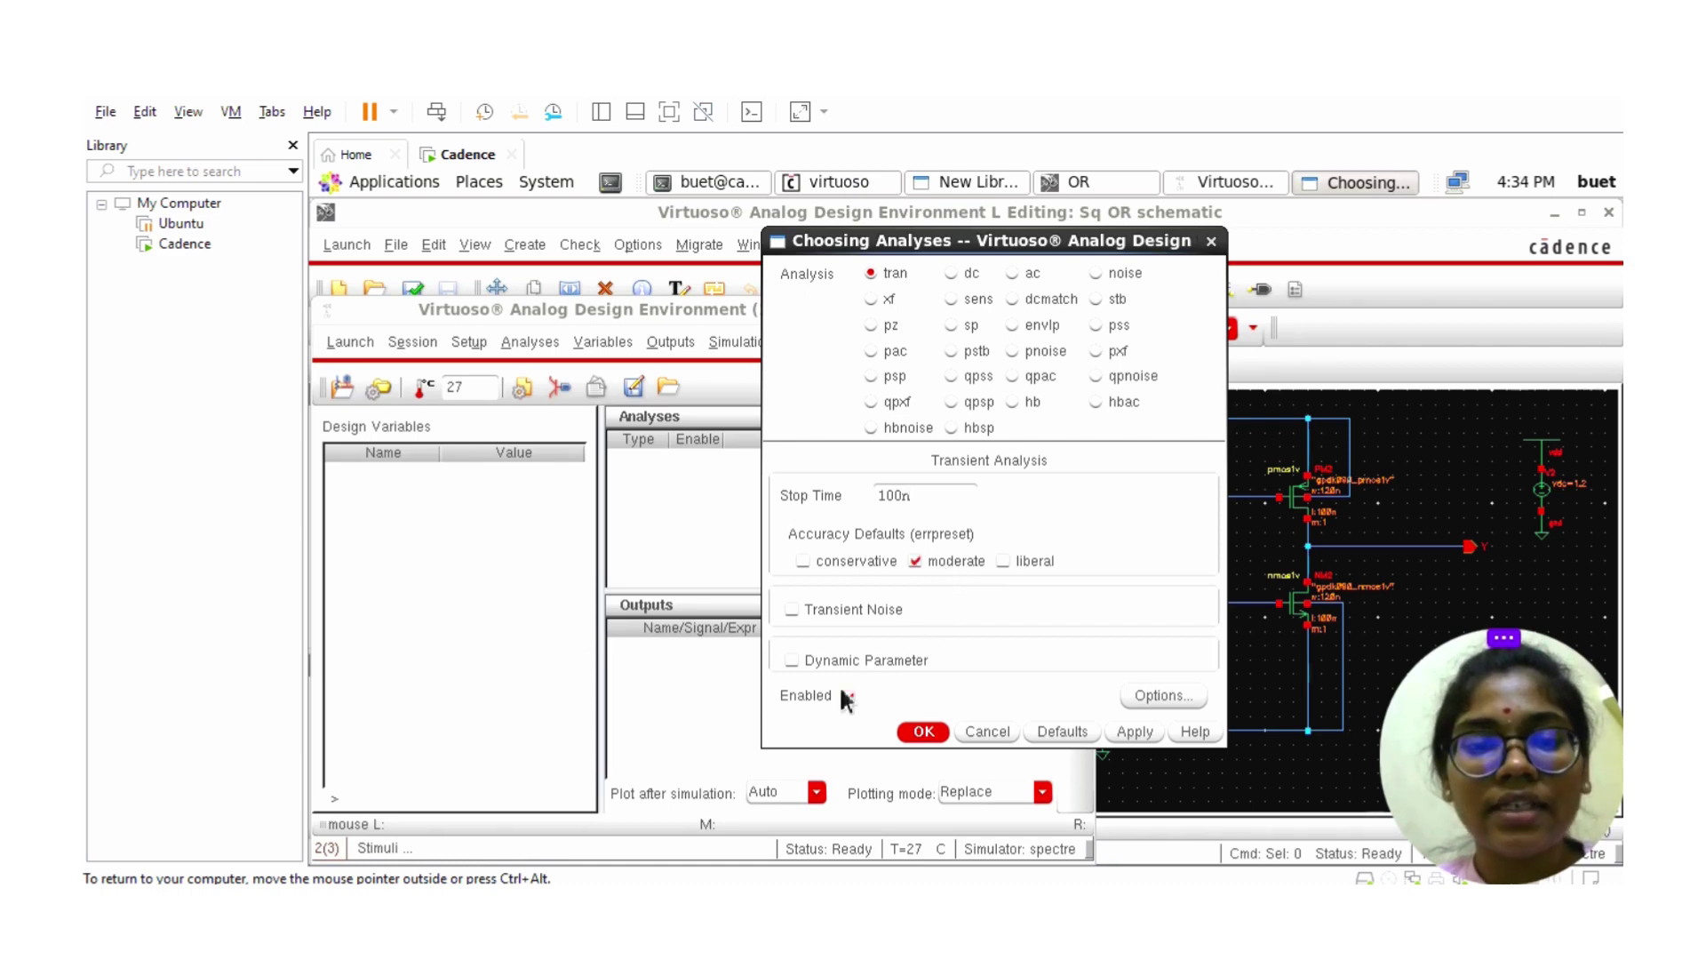
{"action": "left_click", "coordinate": [1143, 731]}
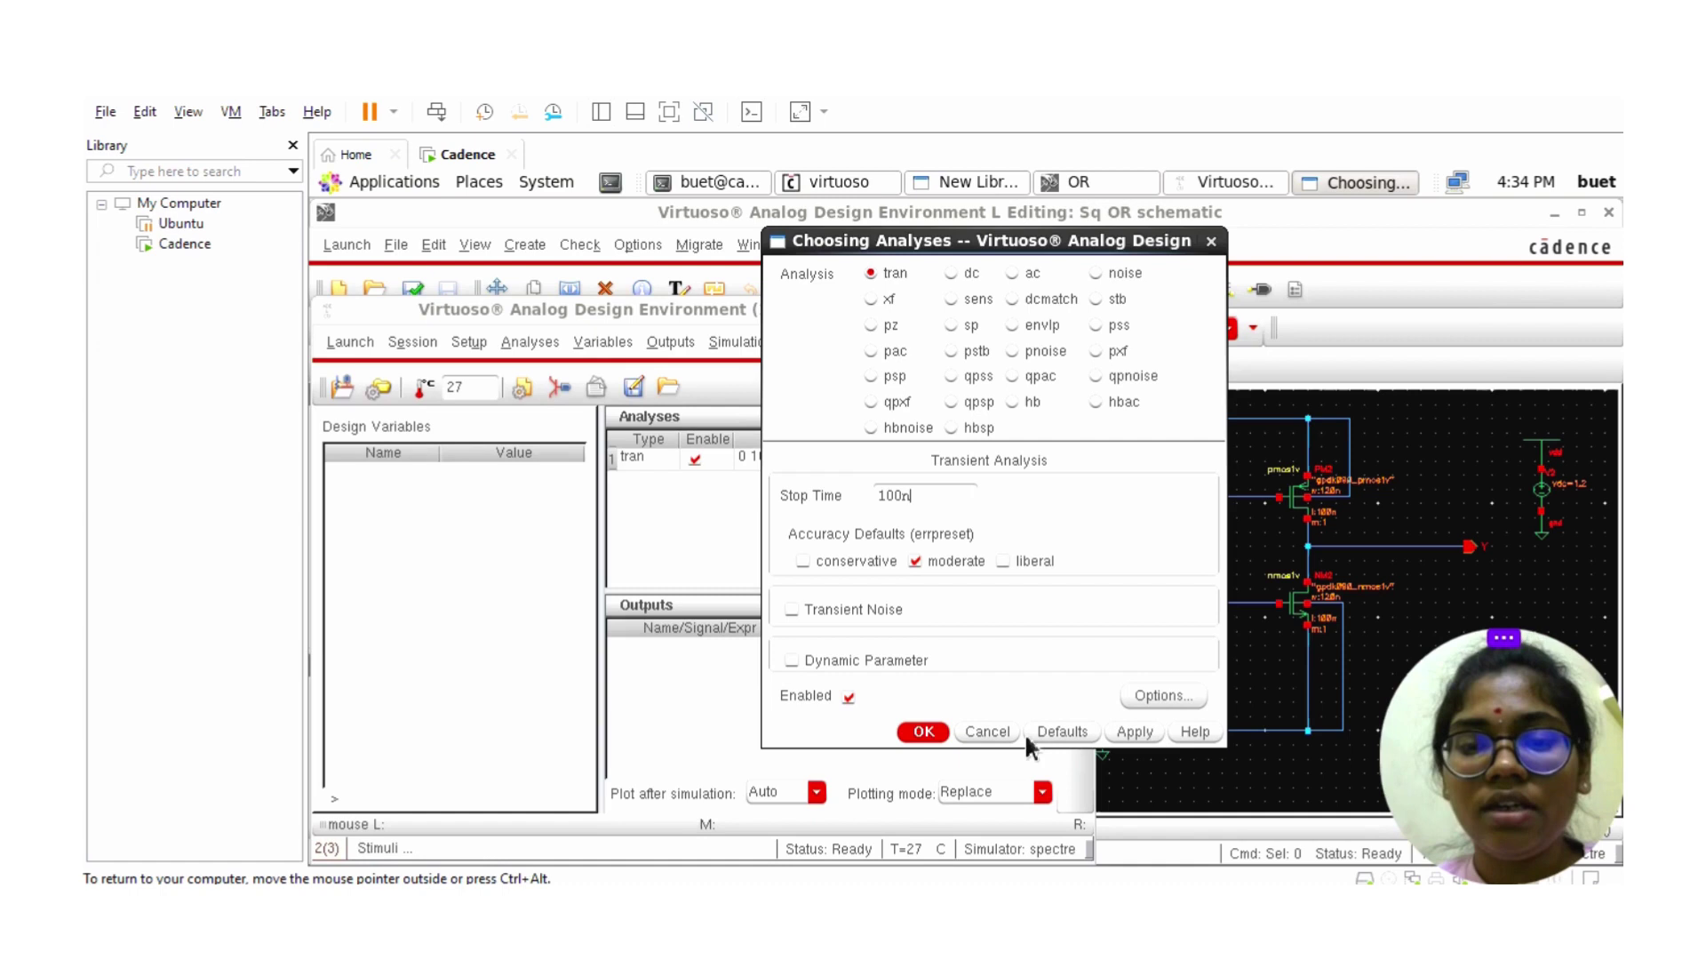
{"action": "left_click", "coordinate": [925, 732]}
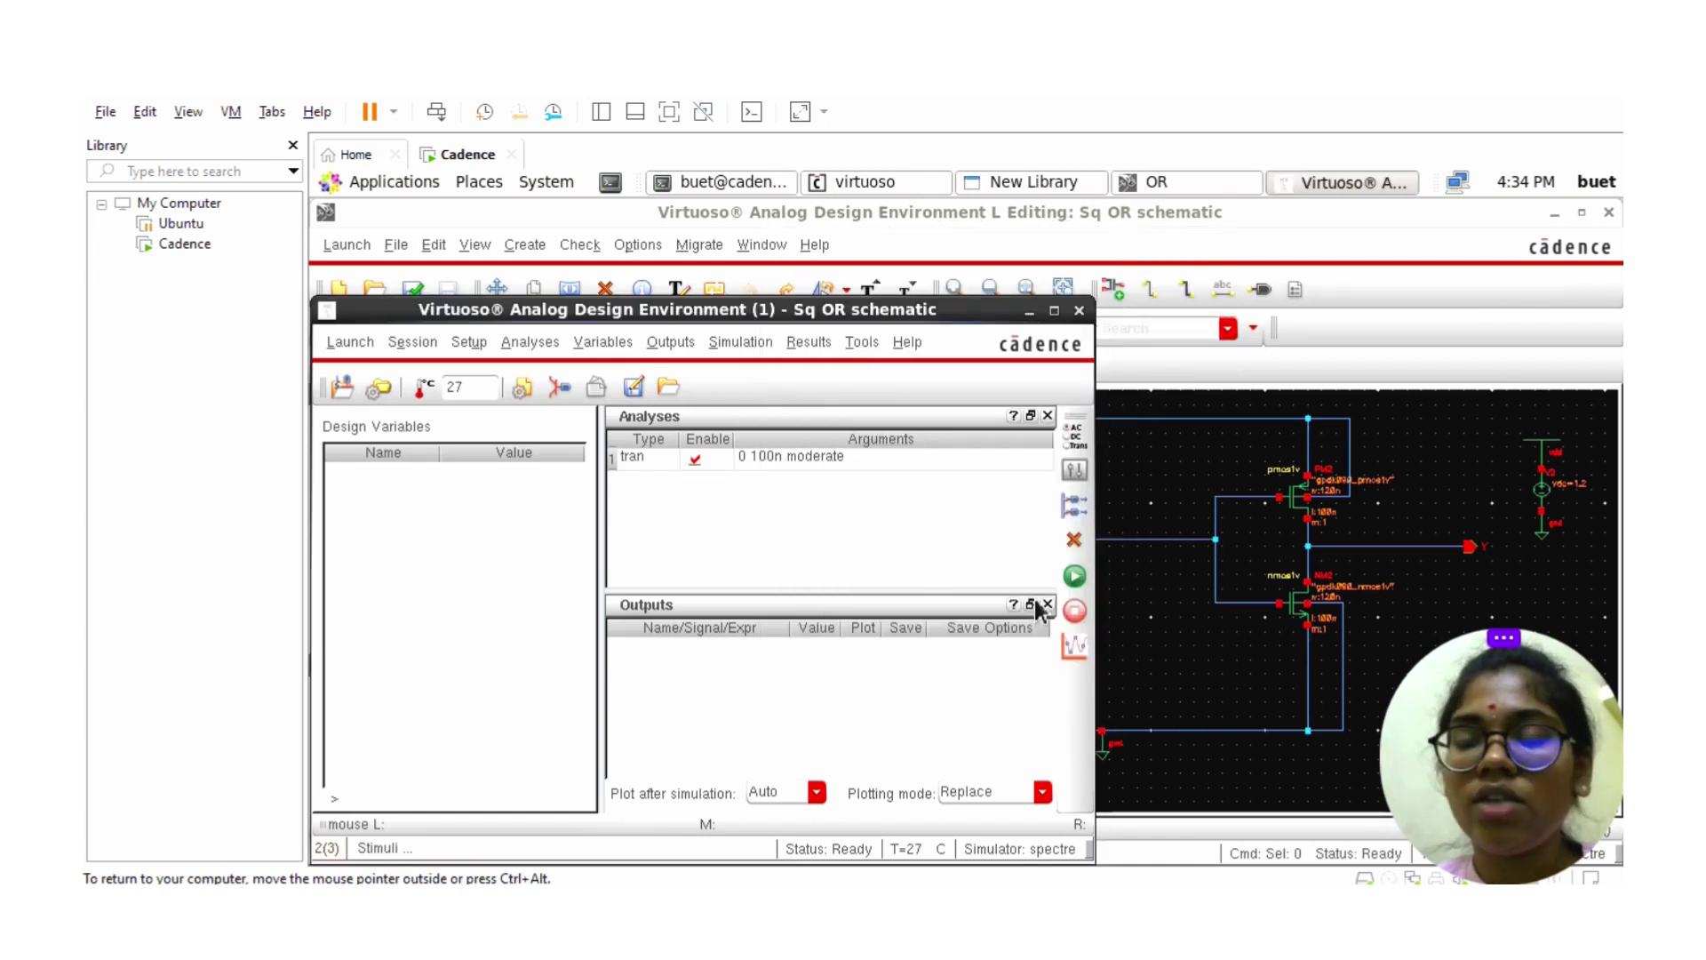
- Pick nets A, B and Y on the schematic as plotted outputs and confirm the output setup
{"action": "left_click", "coordinate": [1083, 510]}
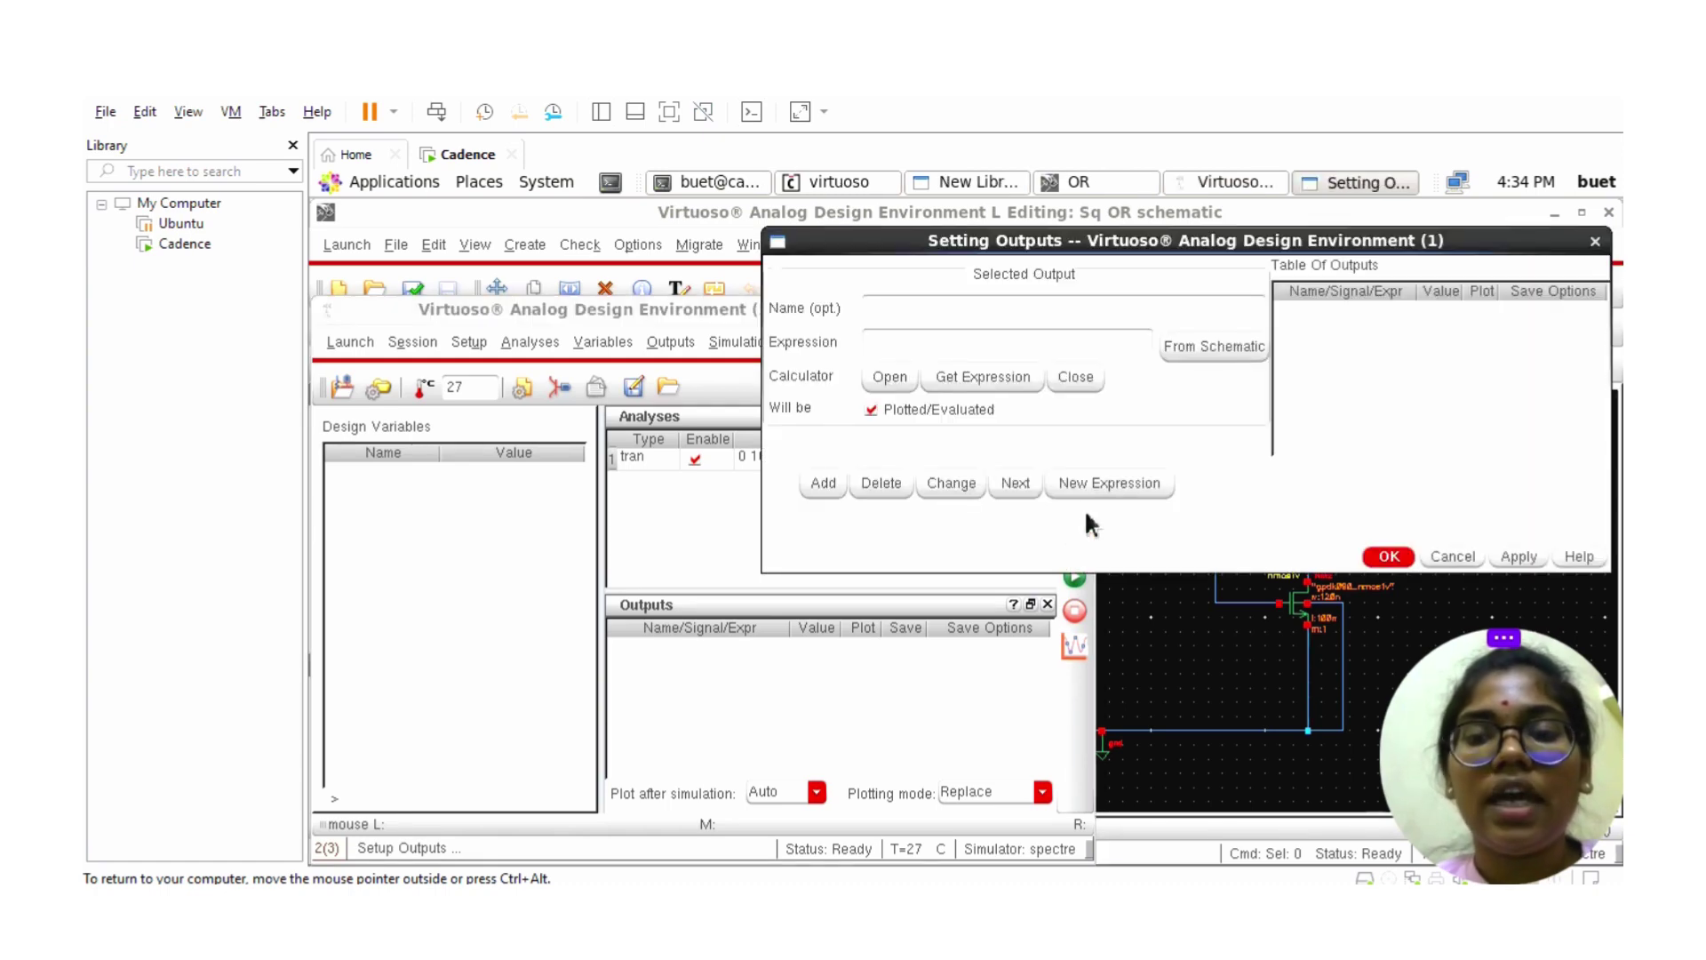
{"action": "left_click", "coordinate": [1223, 348]}
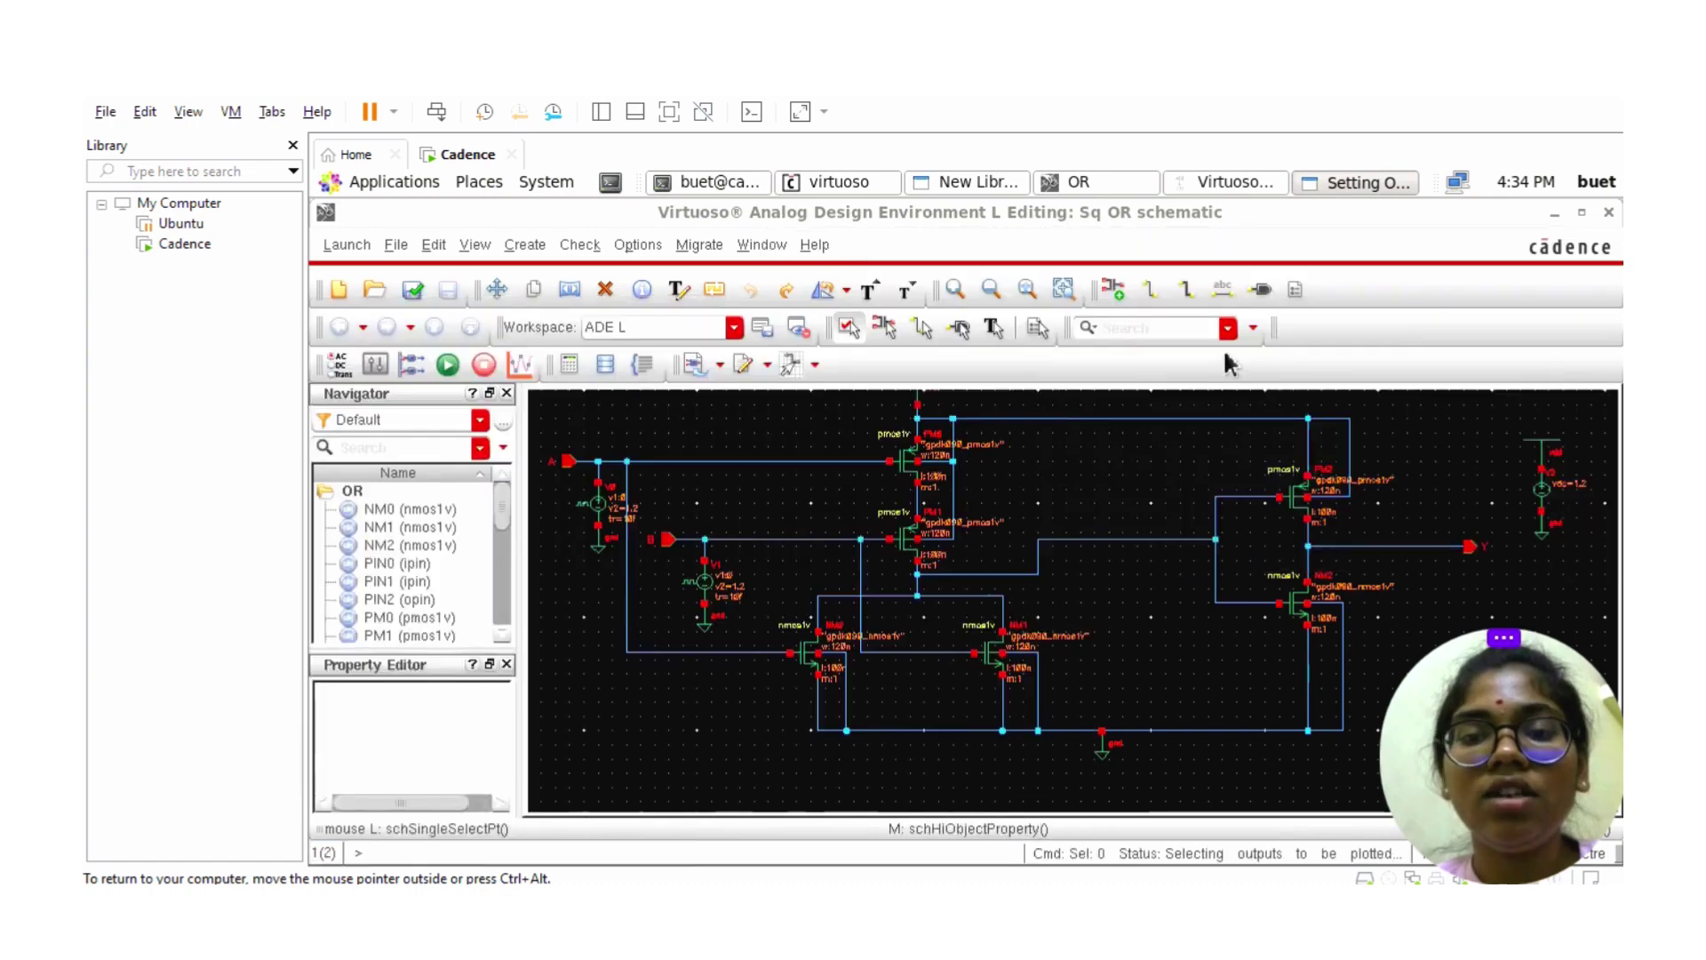
{"action": "left_click", "coordinate": [796, 463]}
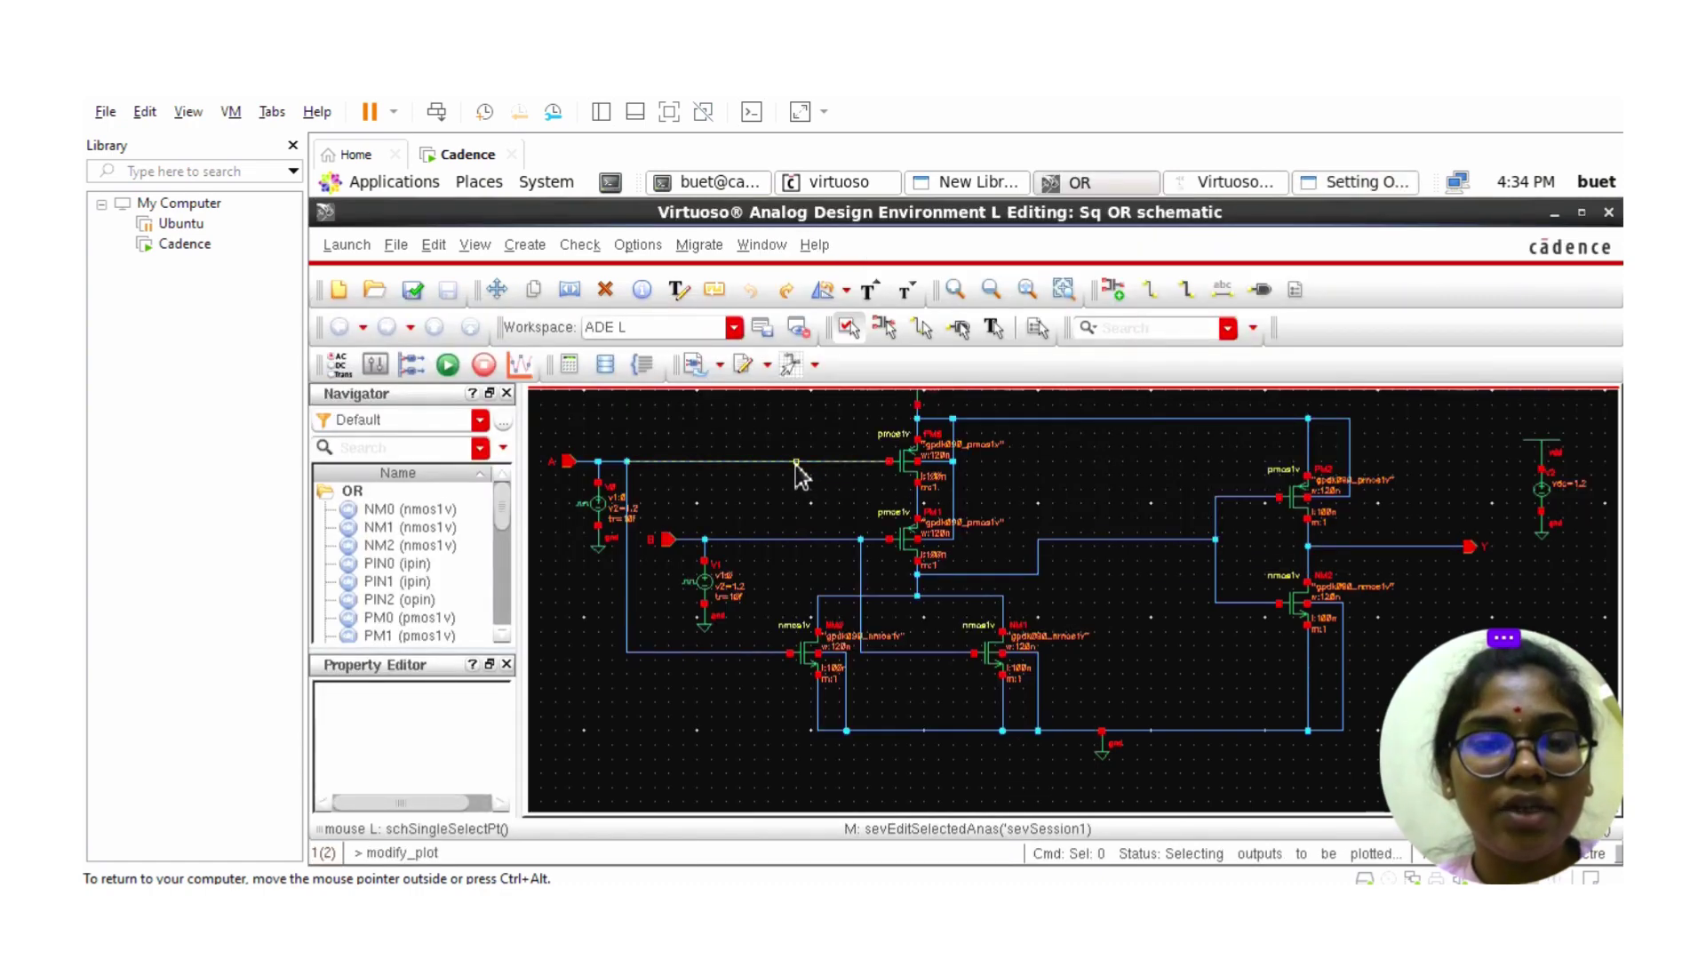
{"action": "left_click", "coordinate": [783, 540]}
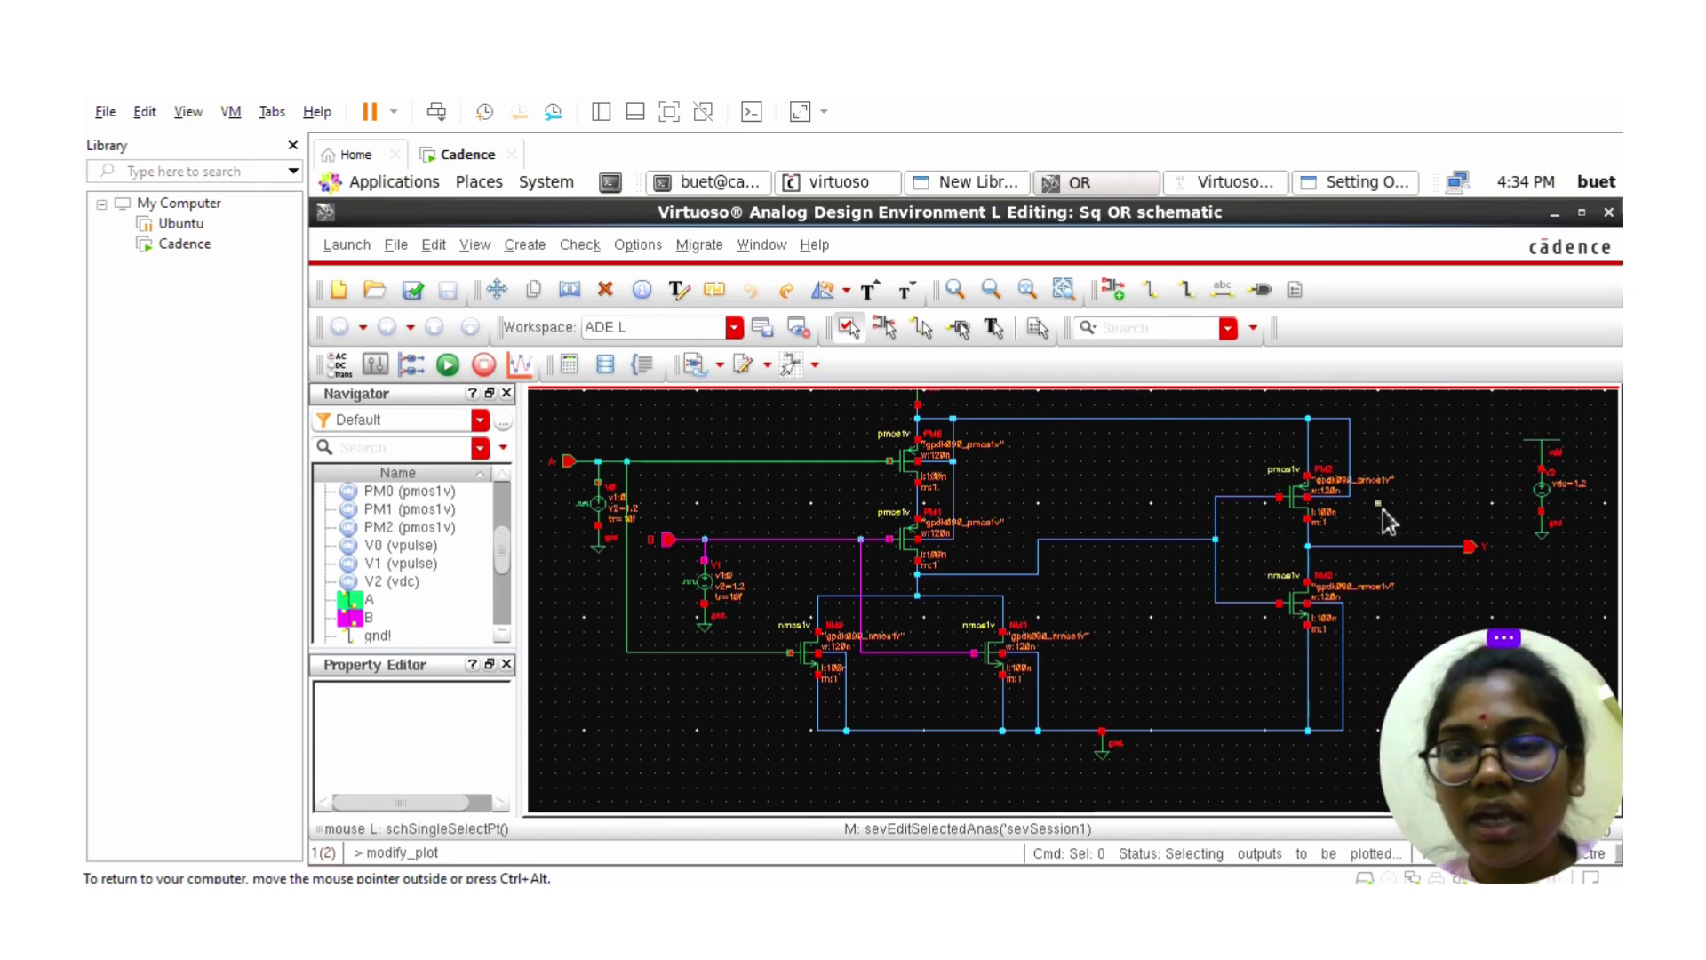
{"action": "left_click", "coordinate": [1393, 543]}
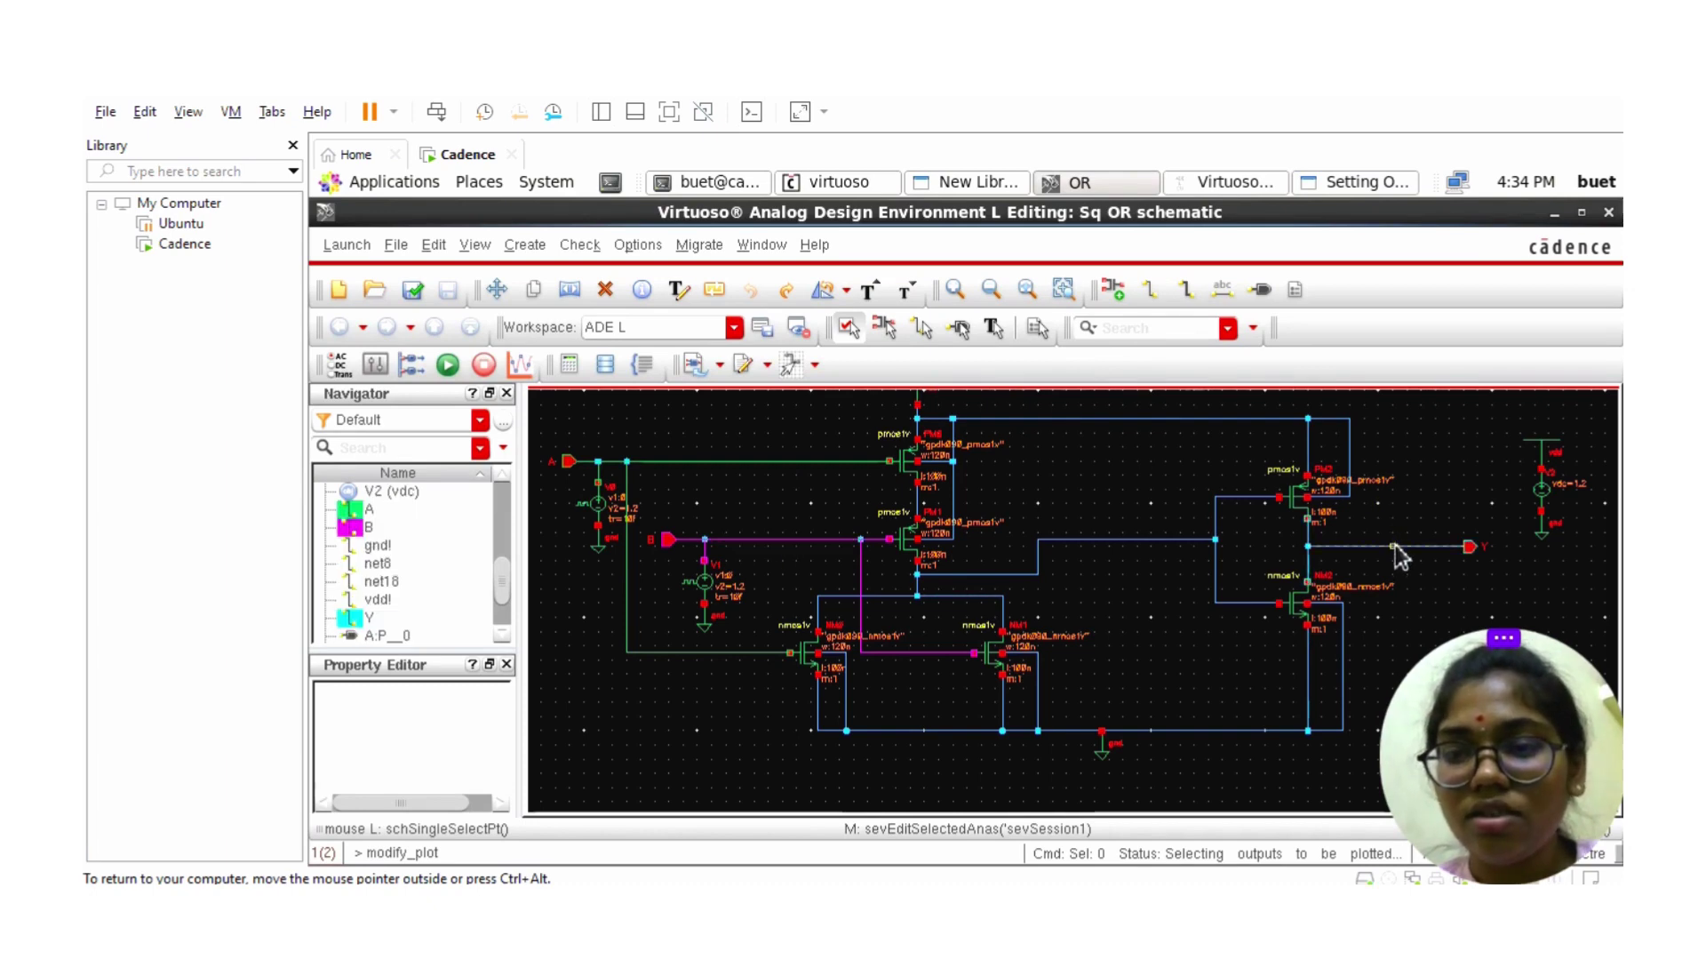
{"action": "left_click", "coordinate": [1369, 183]}
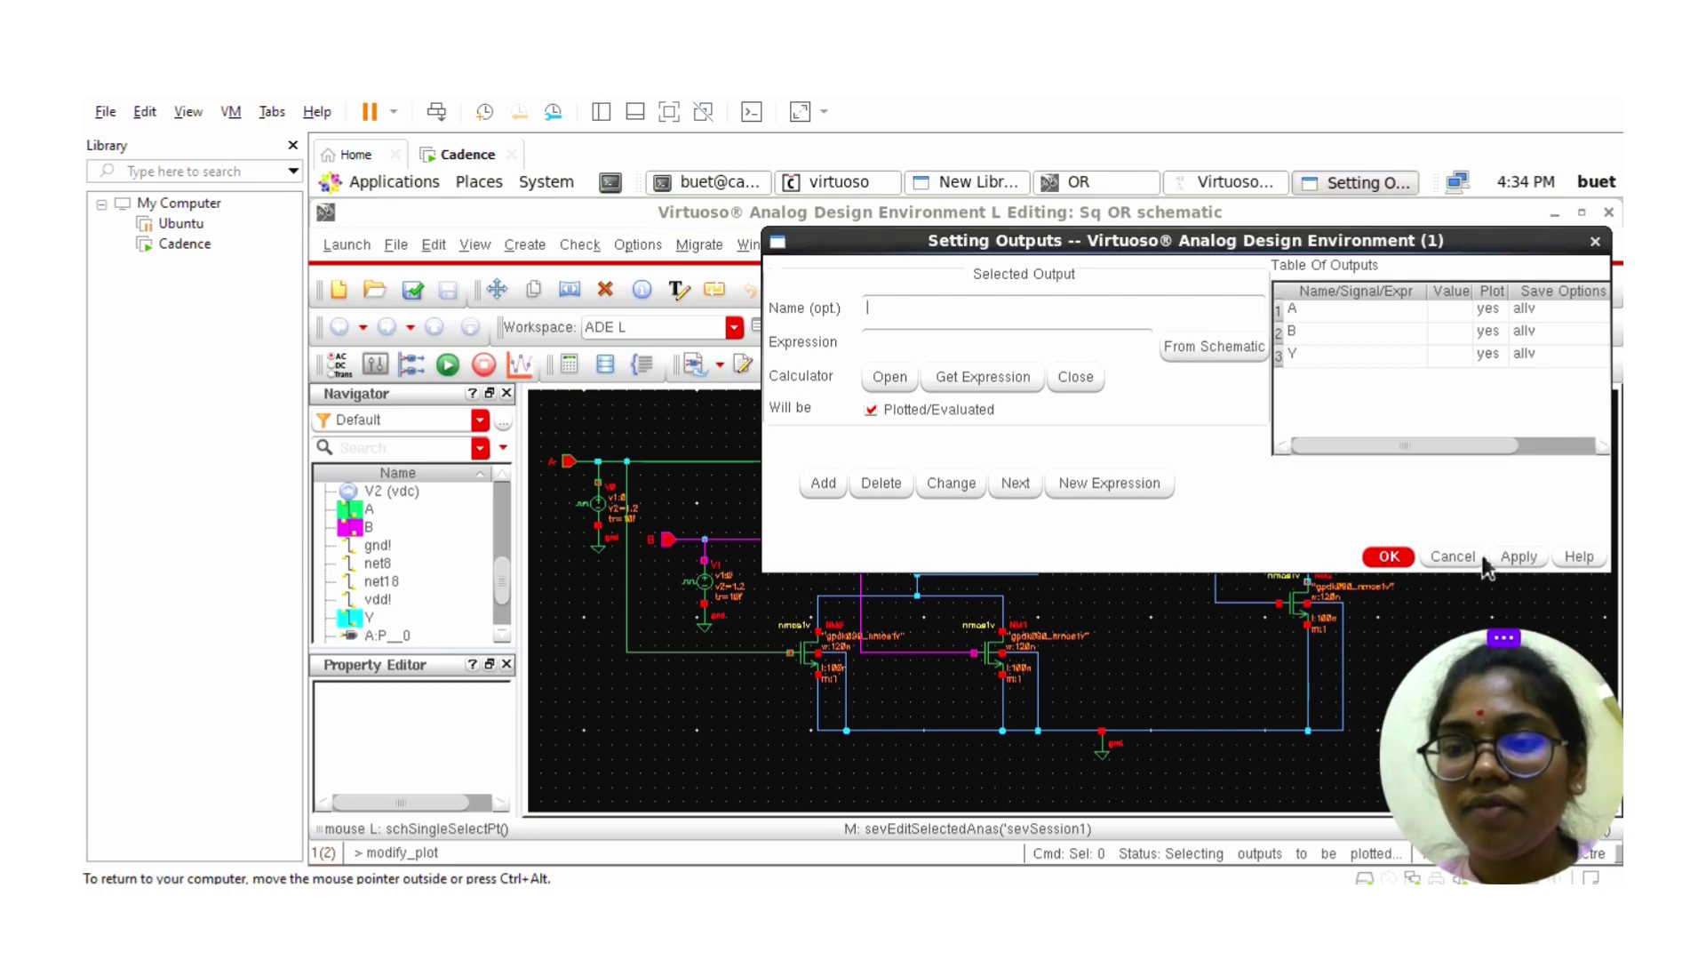
{"action": "left_click", "coordinate": [1399, 558]}
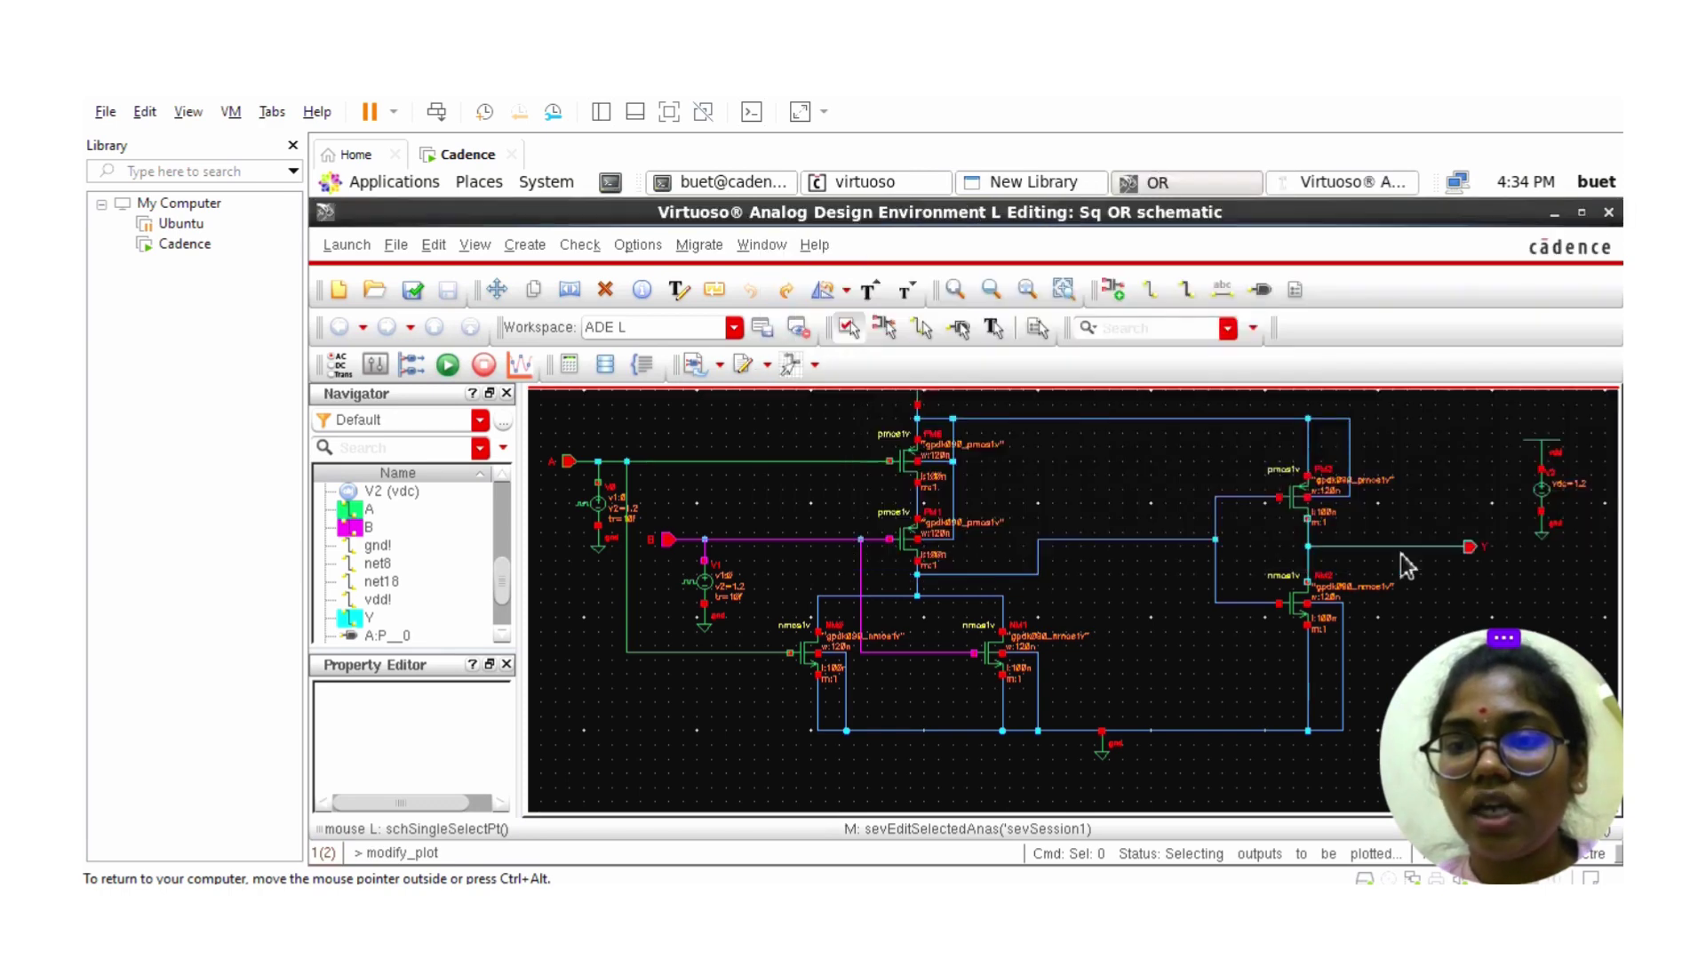
{"action": "left_click", "coordinate": [1364, 182]}
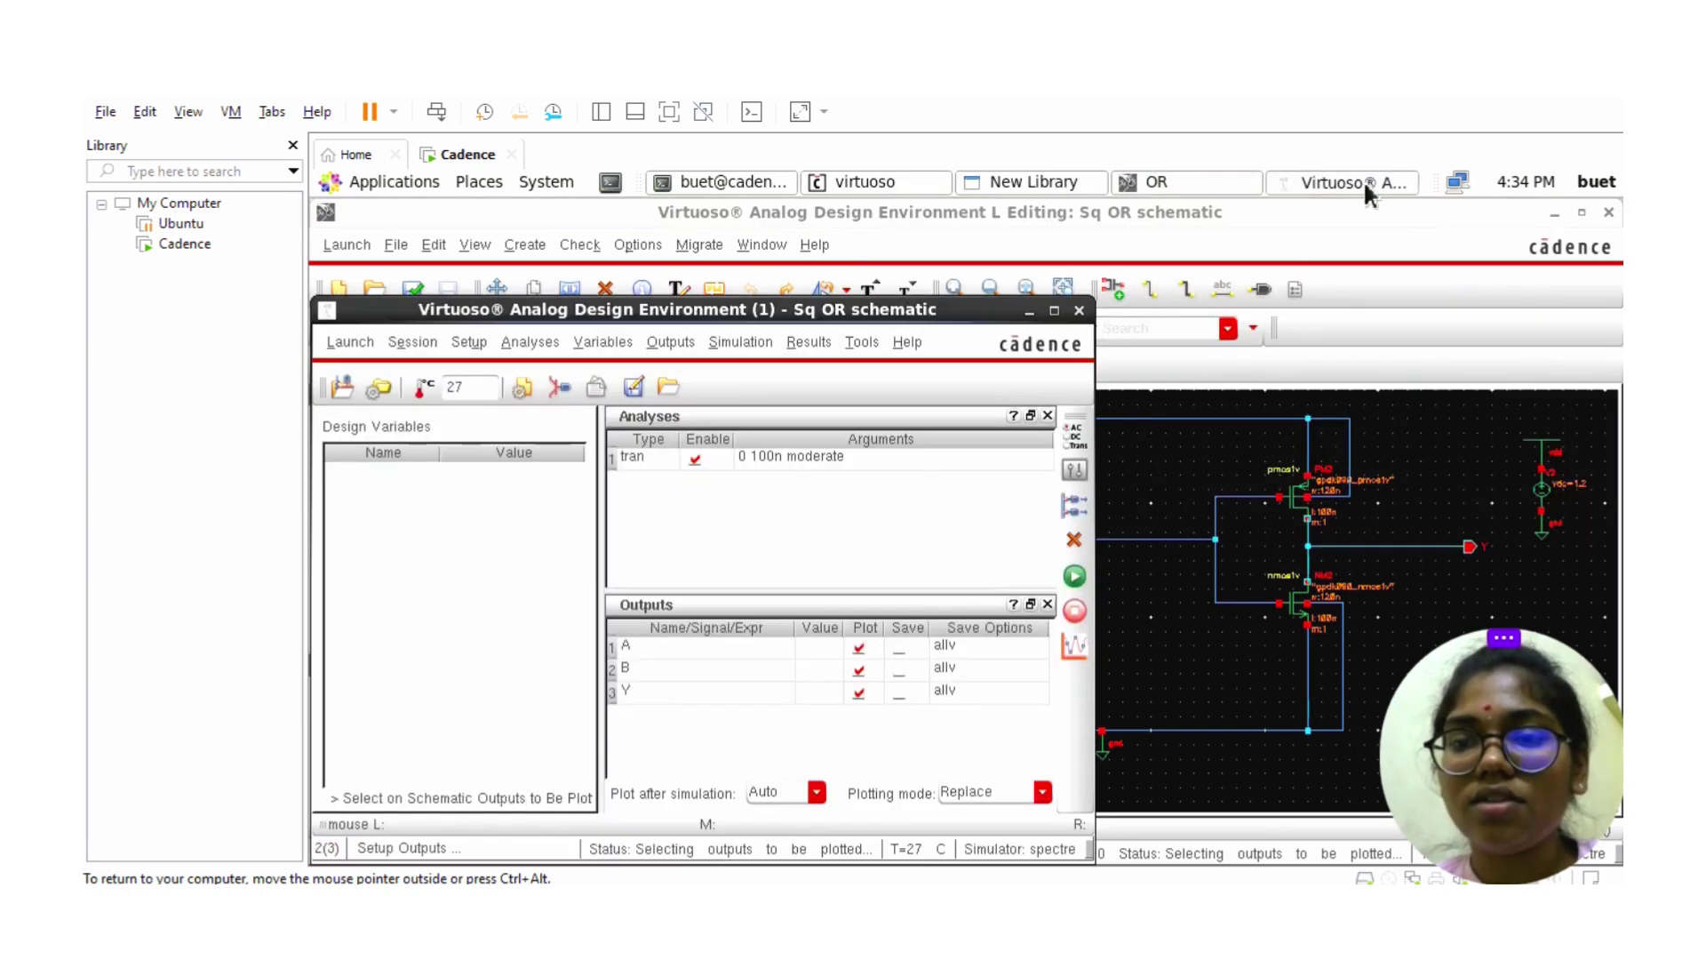
- Netlist and run the transient simulation, then split the maximized waveform graph into one strip per trace
{"action": "left_click", "coordinate": [1075, 583]}
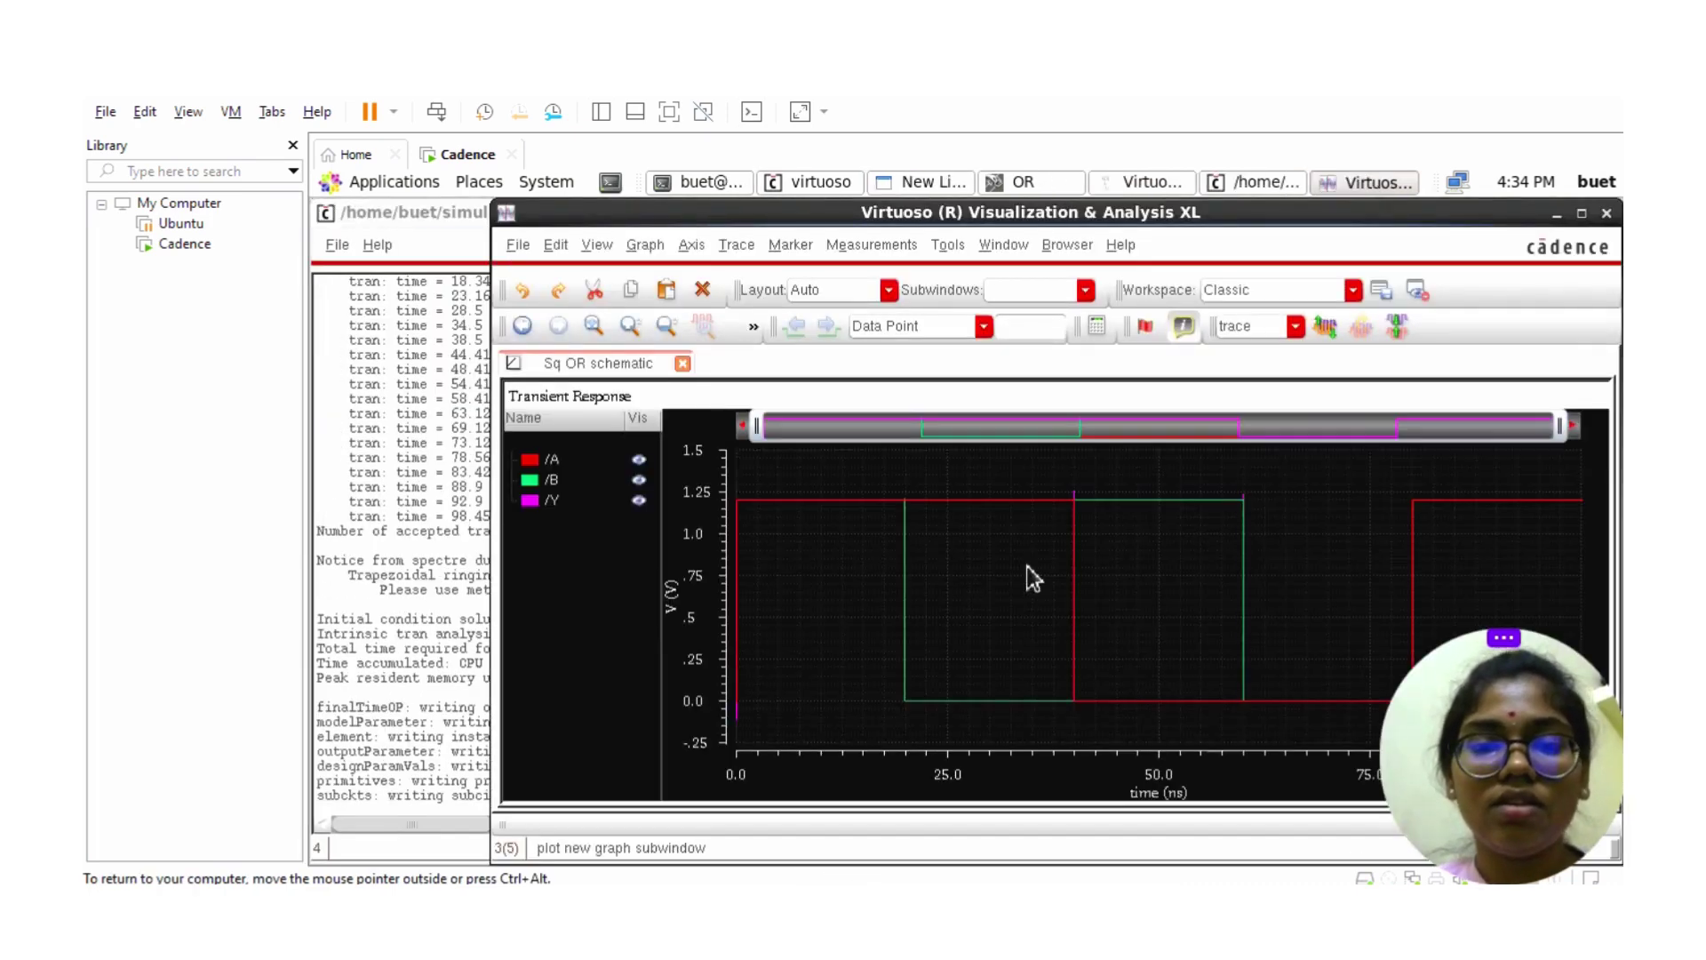
{"action": "left_click", "coordinate": [1582, 215]}
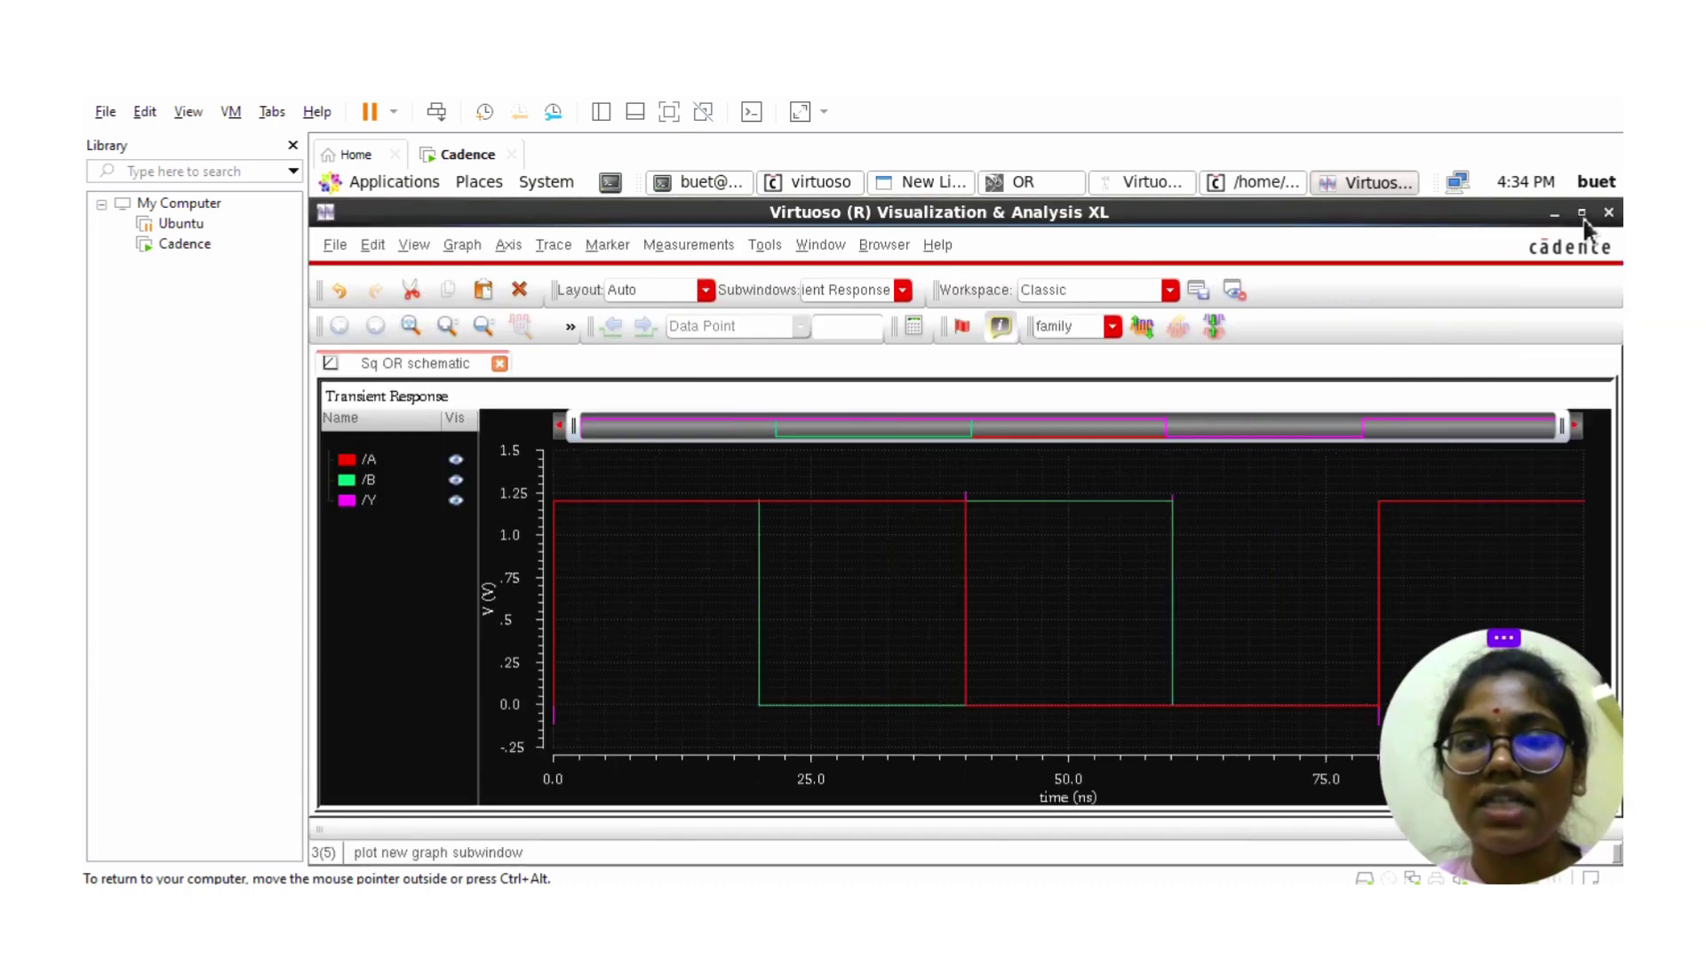
{"action": "right_click", "coordinate": [370, 647]}
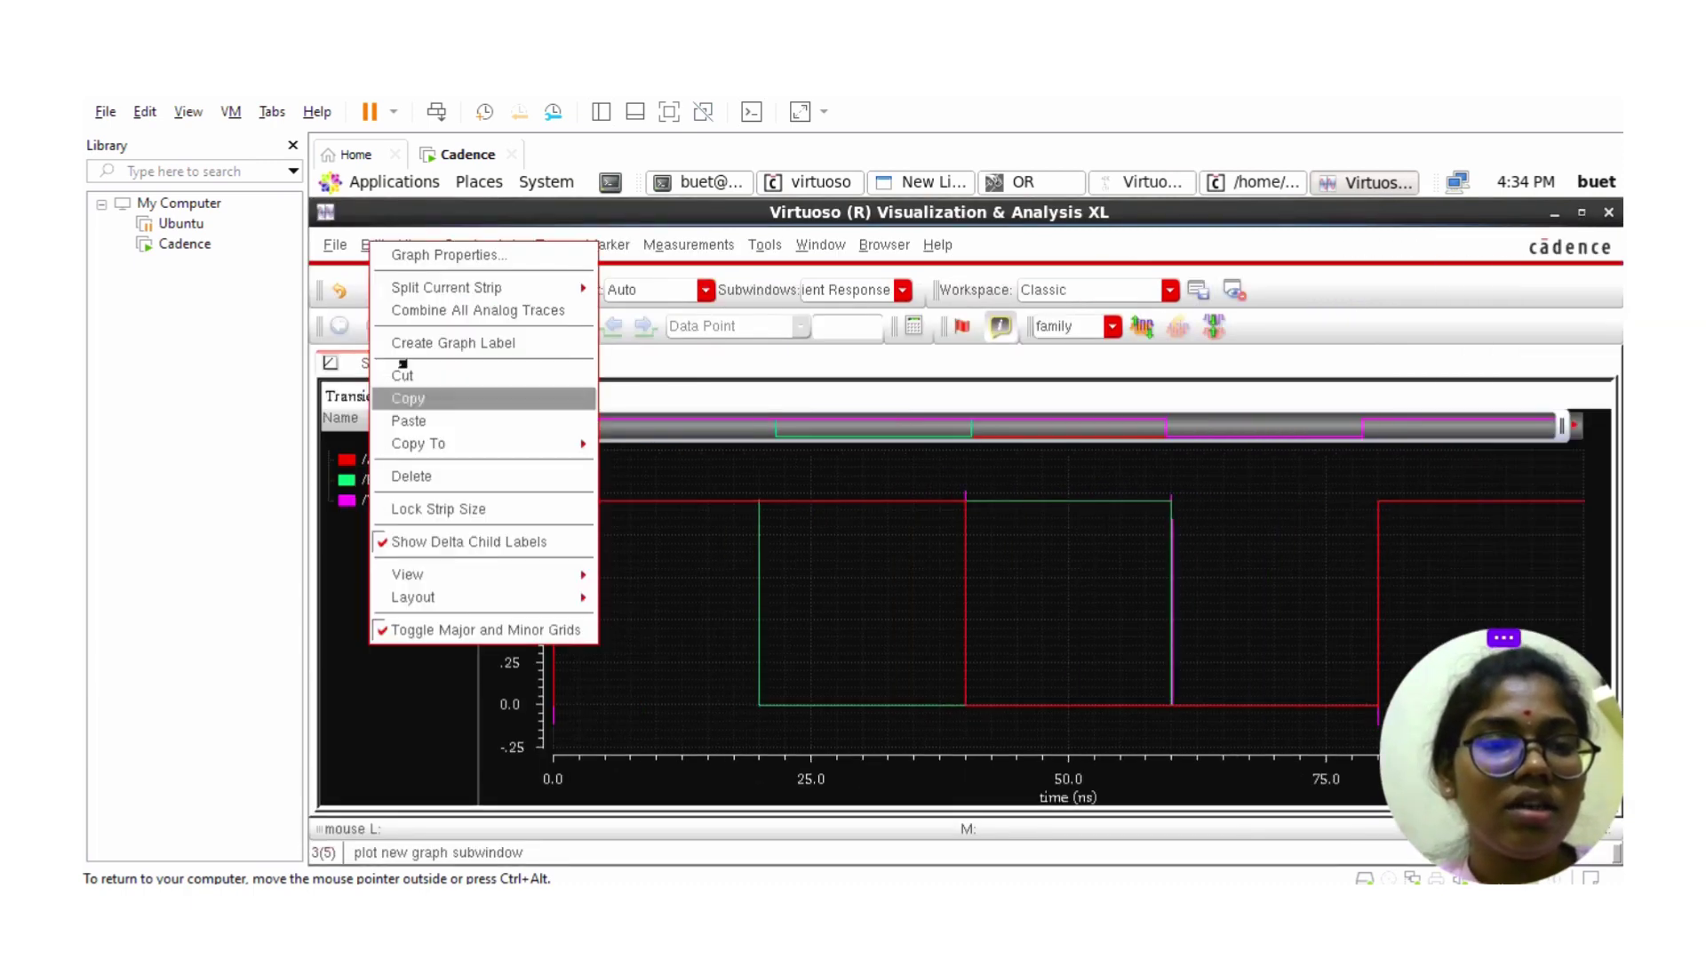
{"action": "mouse_move", "coordinate": [423, 286]}
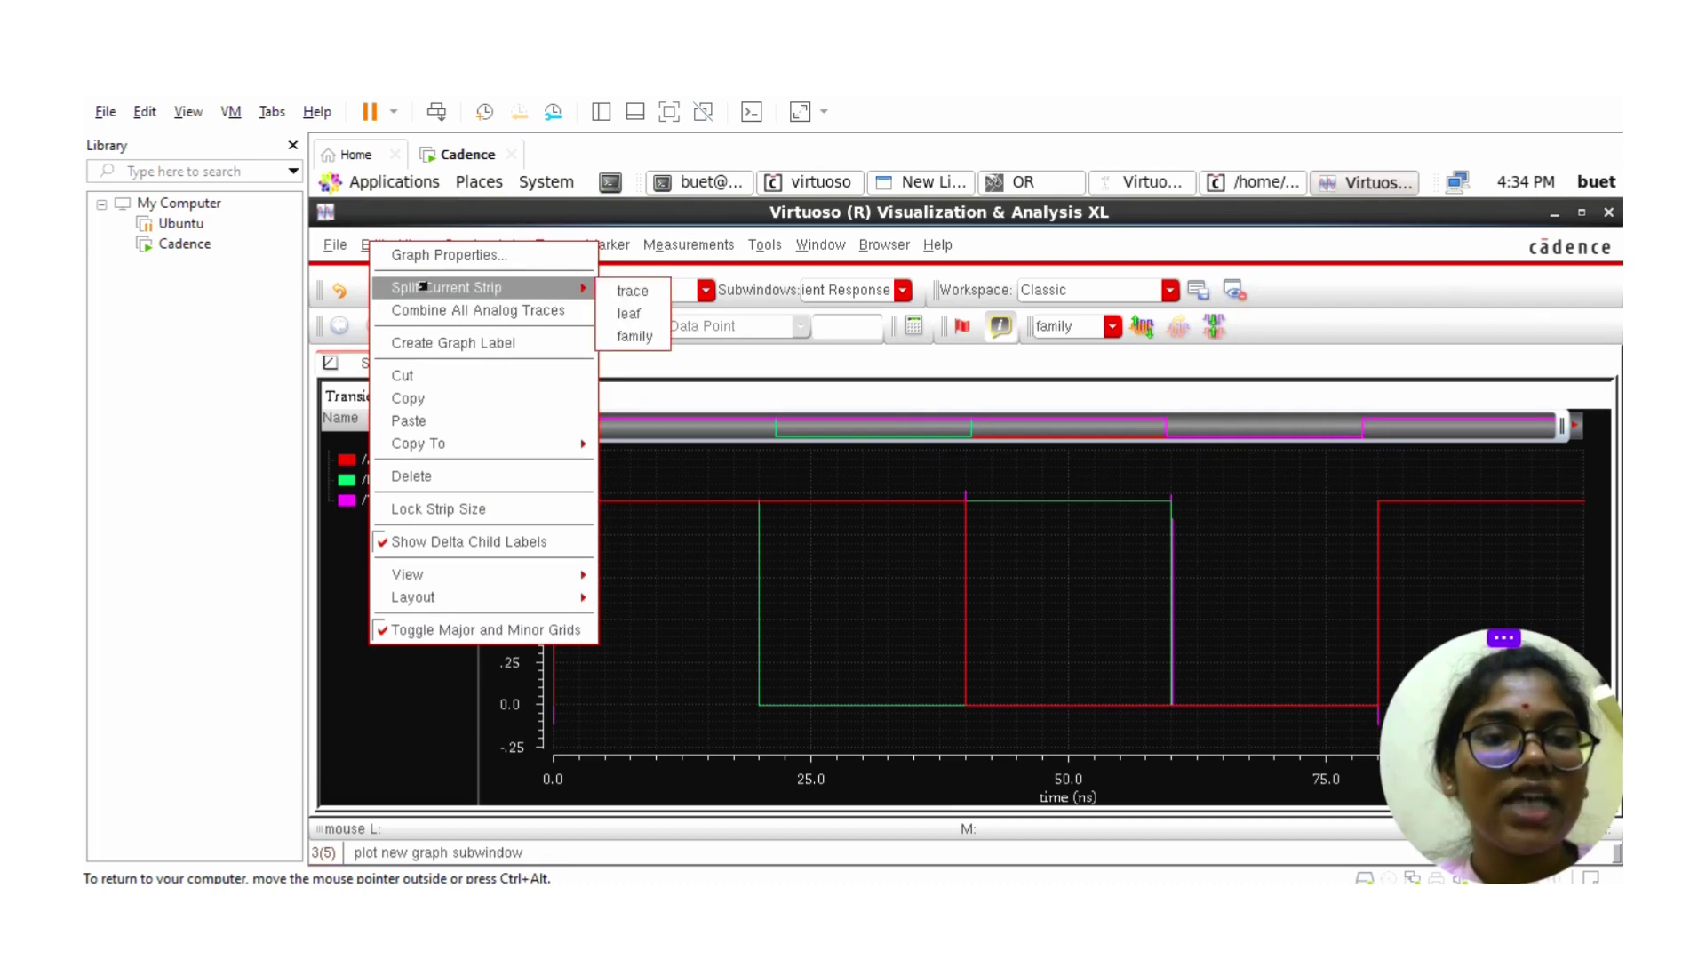
{"action": "left_click", "coordinate": [633, 291]}
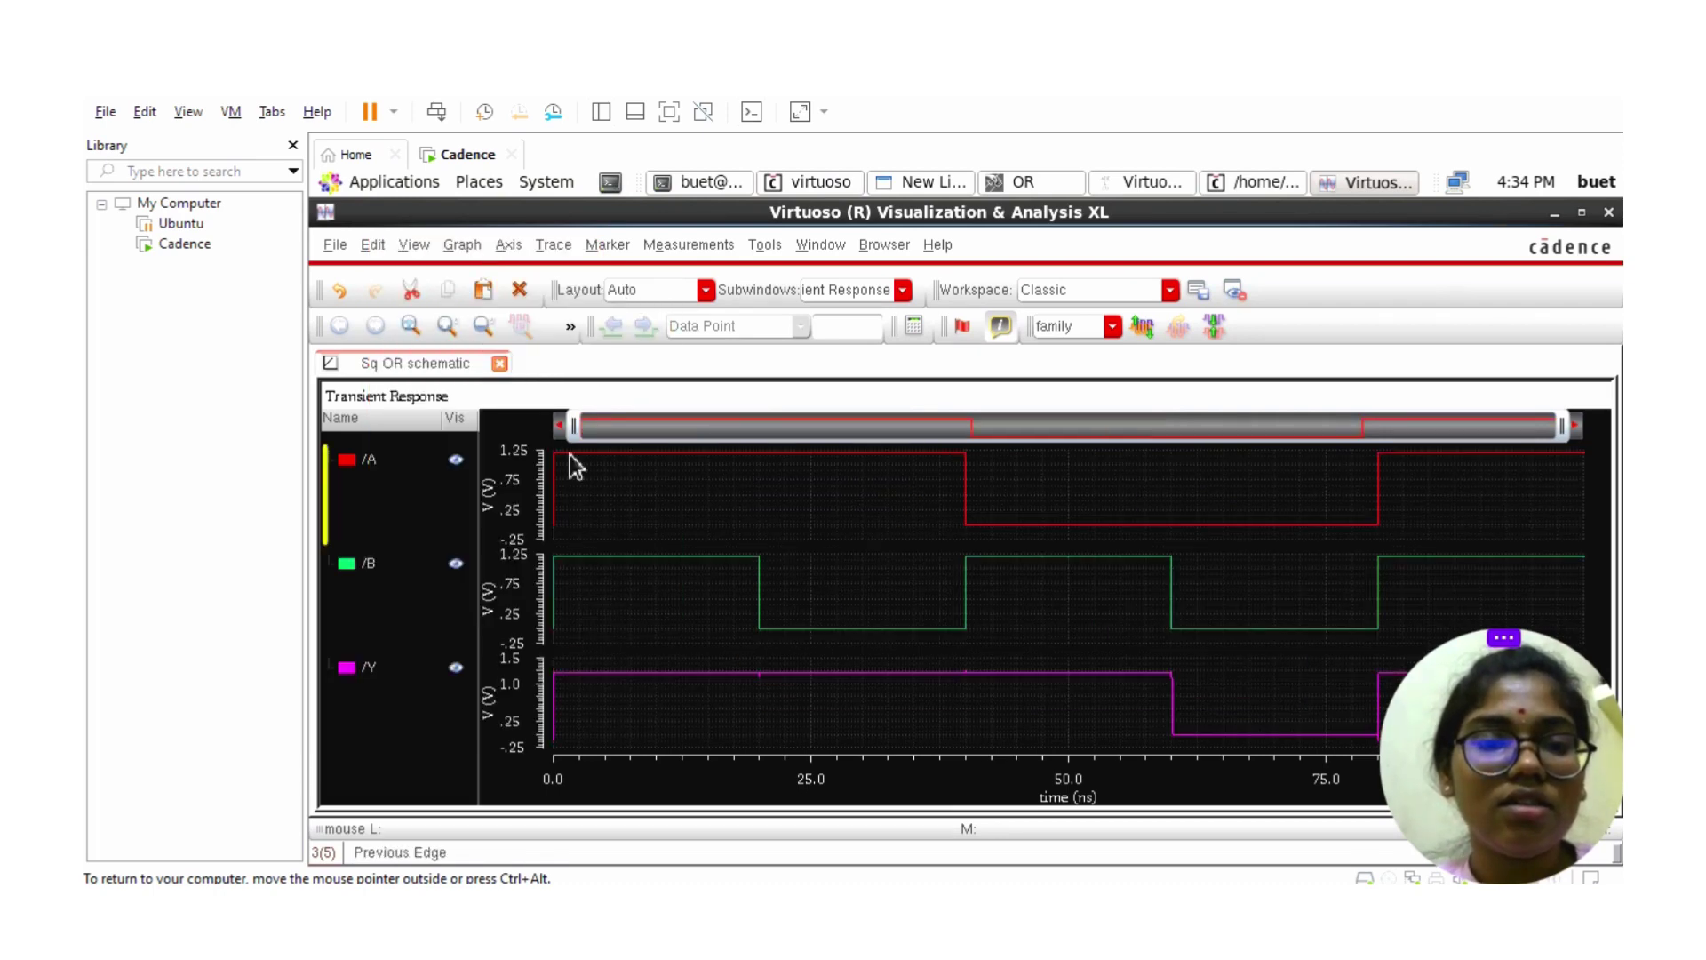
{"action": "left_click", "coordinate": [601, 456]}
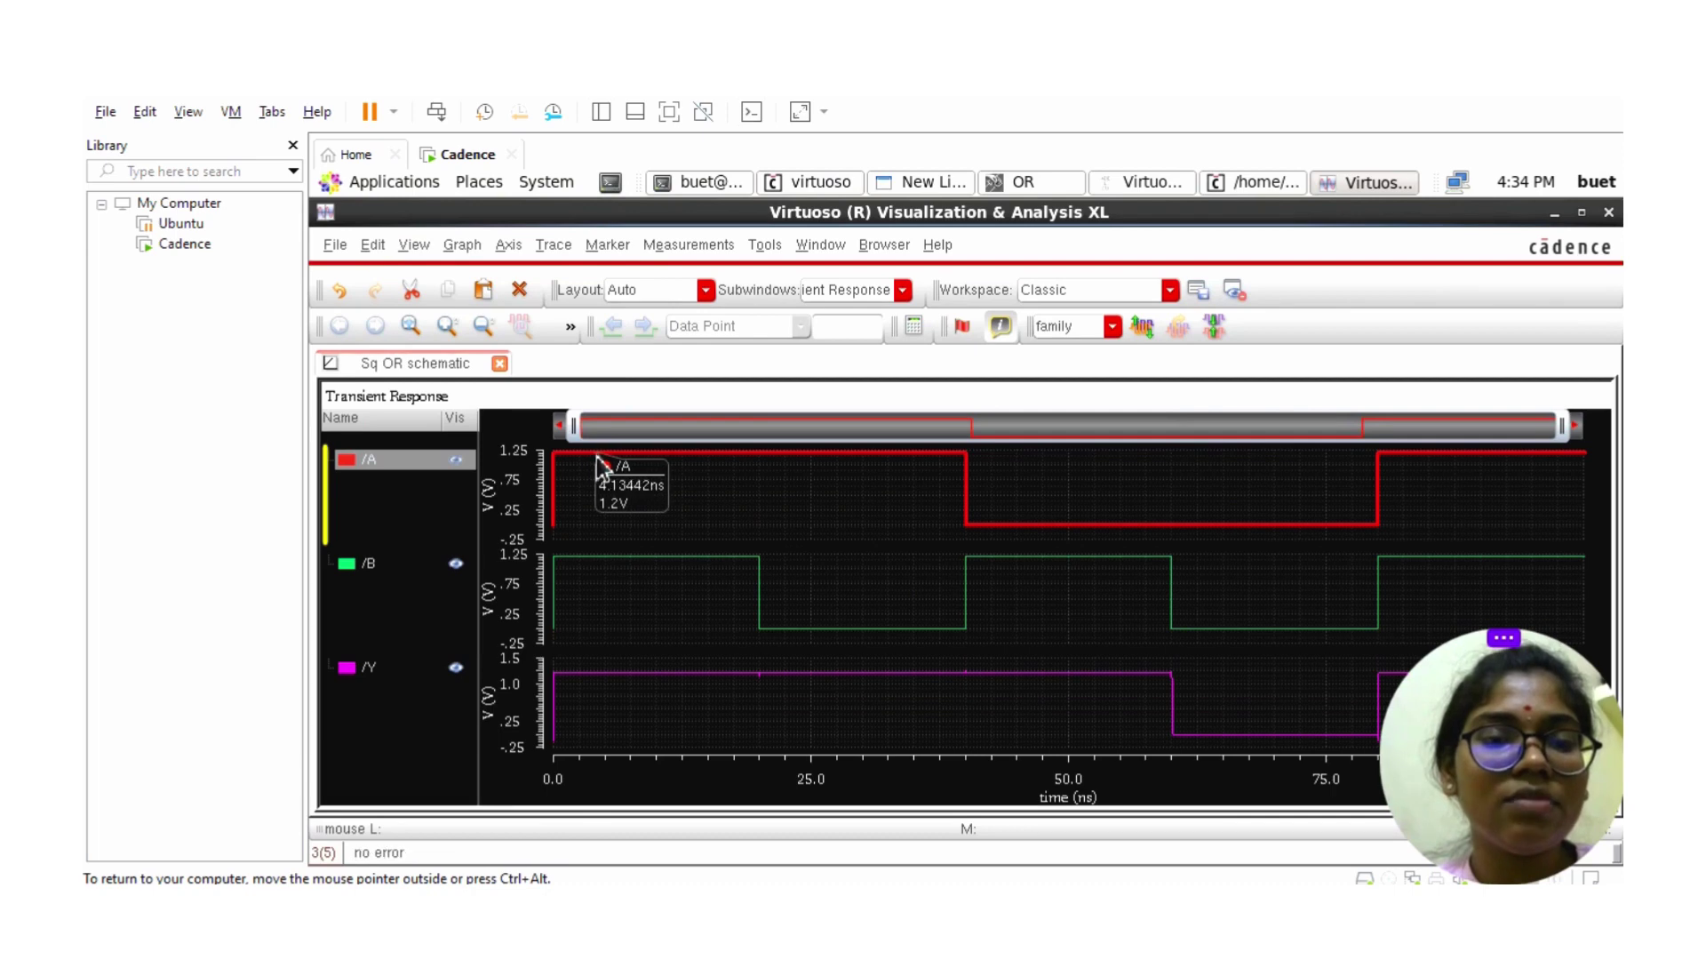
- Set the width of the /A, /B and /Y waveform traces to Thick
{"action": "right_click", "coordinate": [595, 457]}
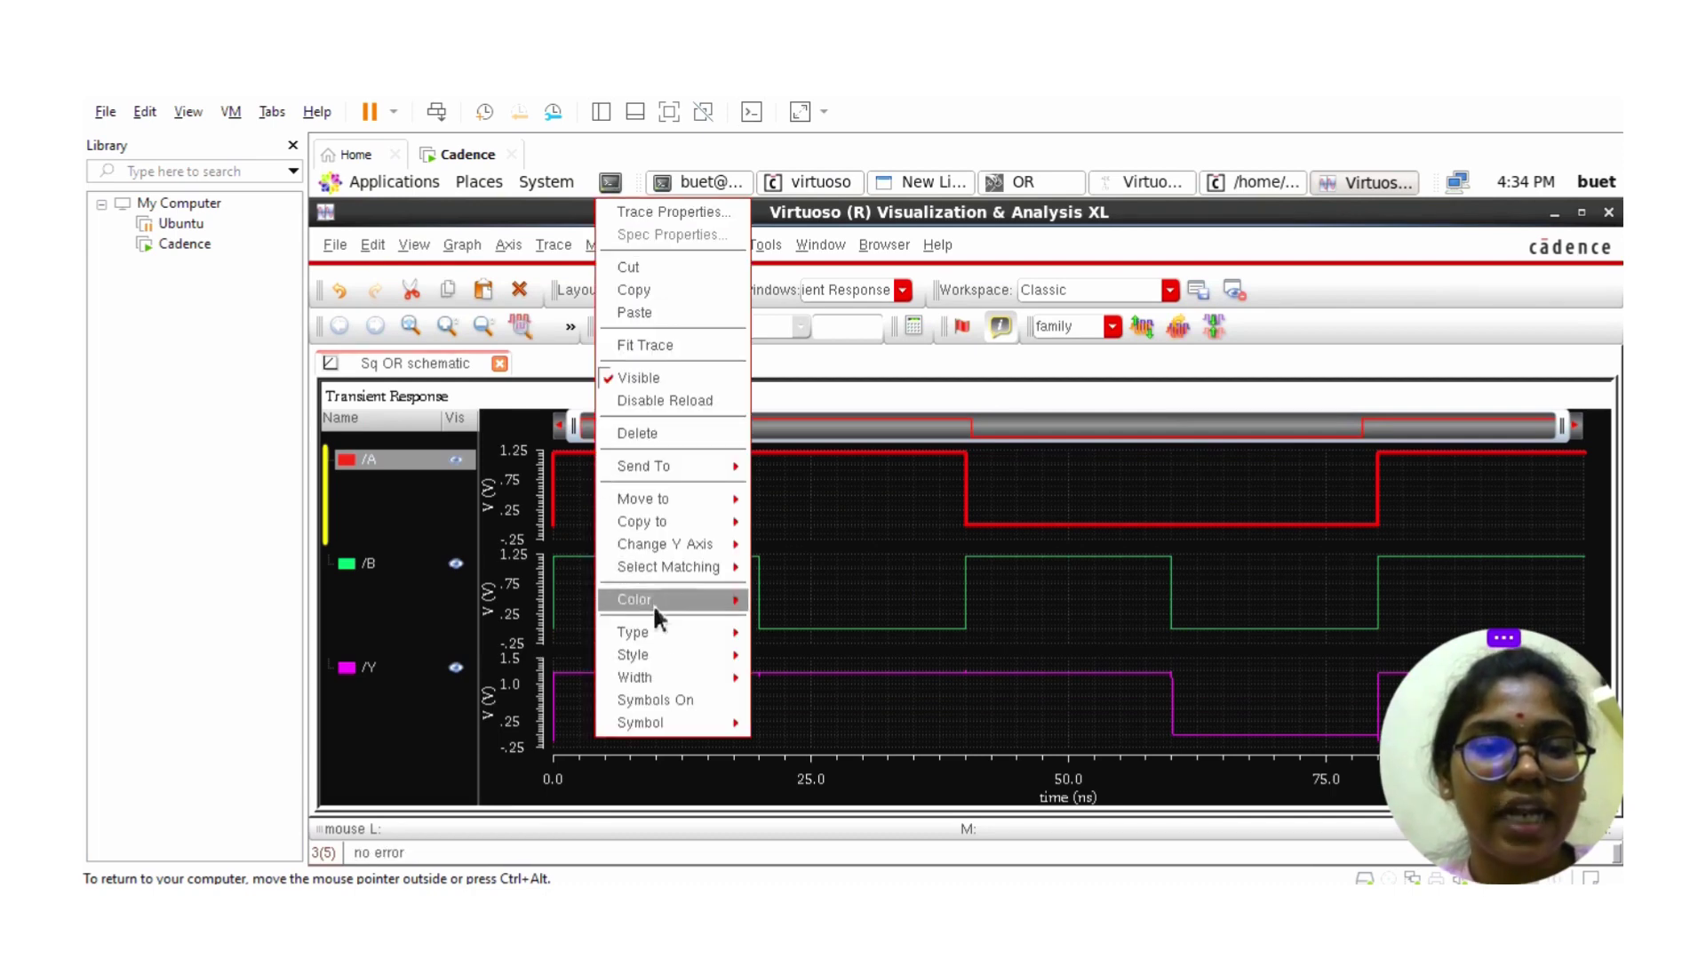
{"action": "mouse_move", "coordinate": [663, 679]}
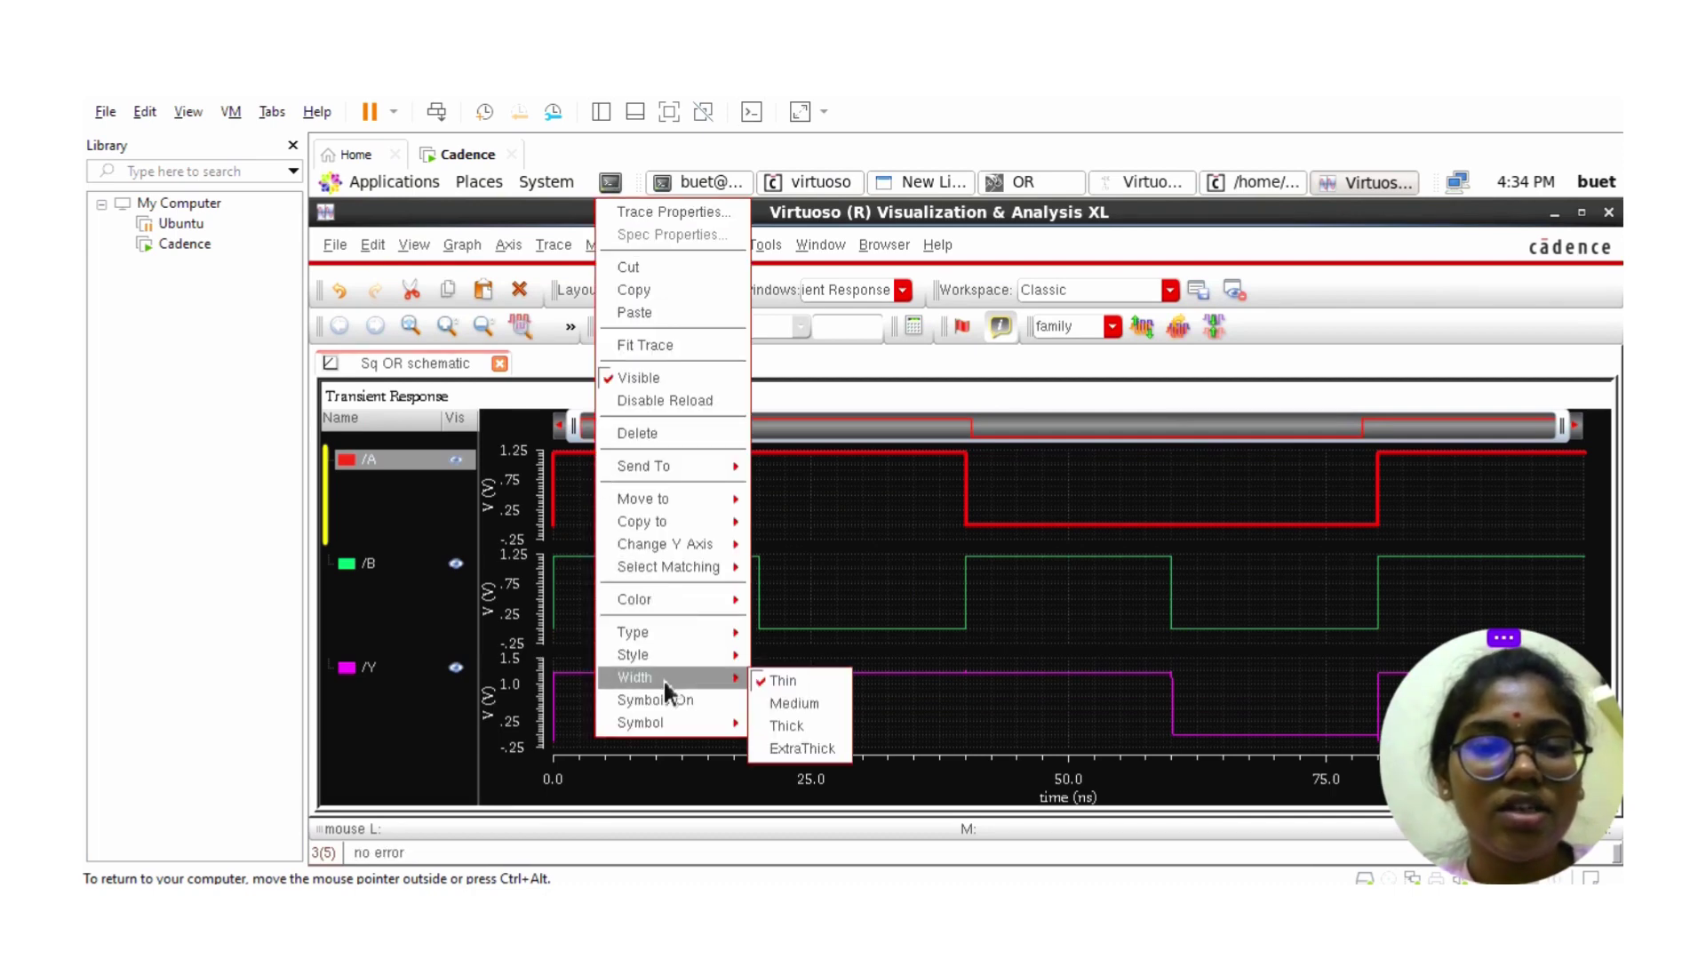
{"action": "left_click", "coordinate": [784, 727]}
{"action": "left_click", "coordinate": [690, 562]}
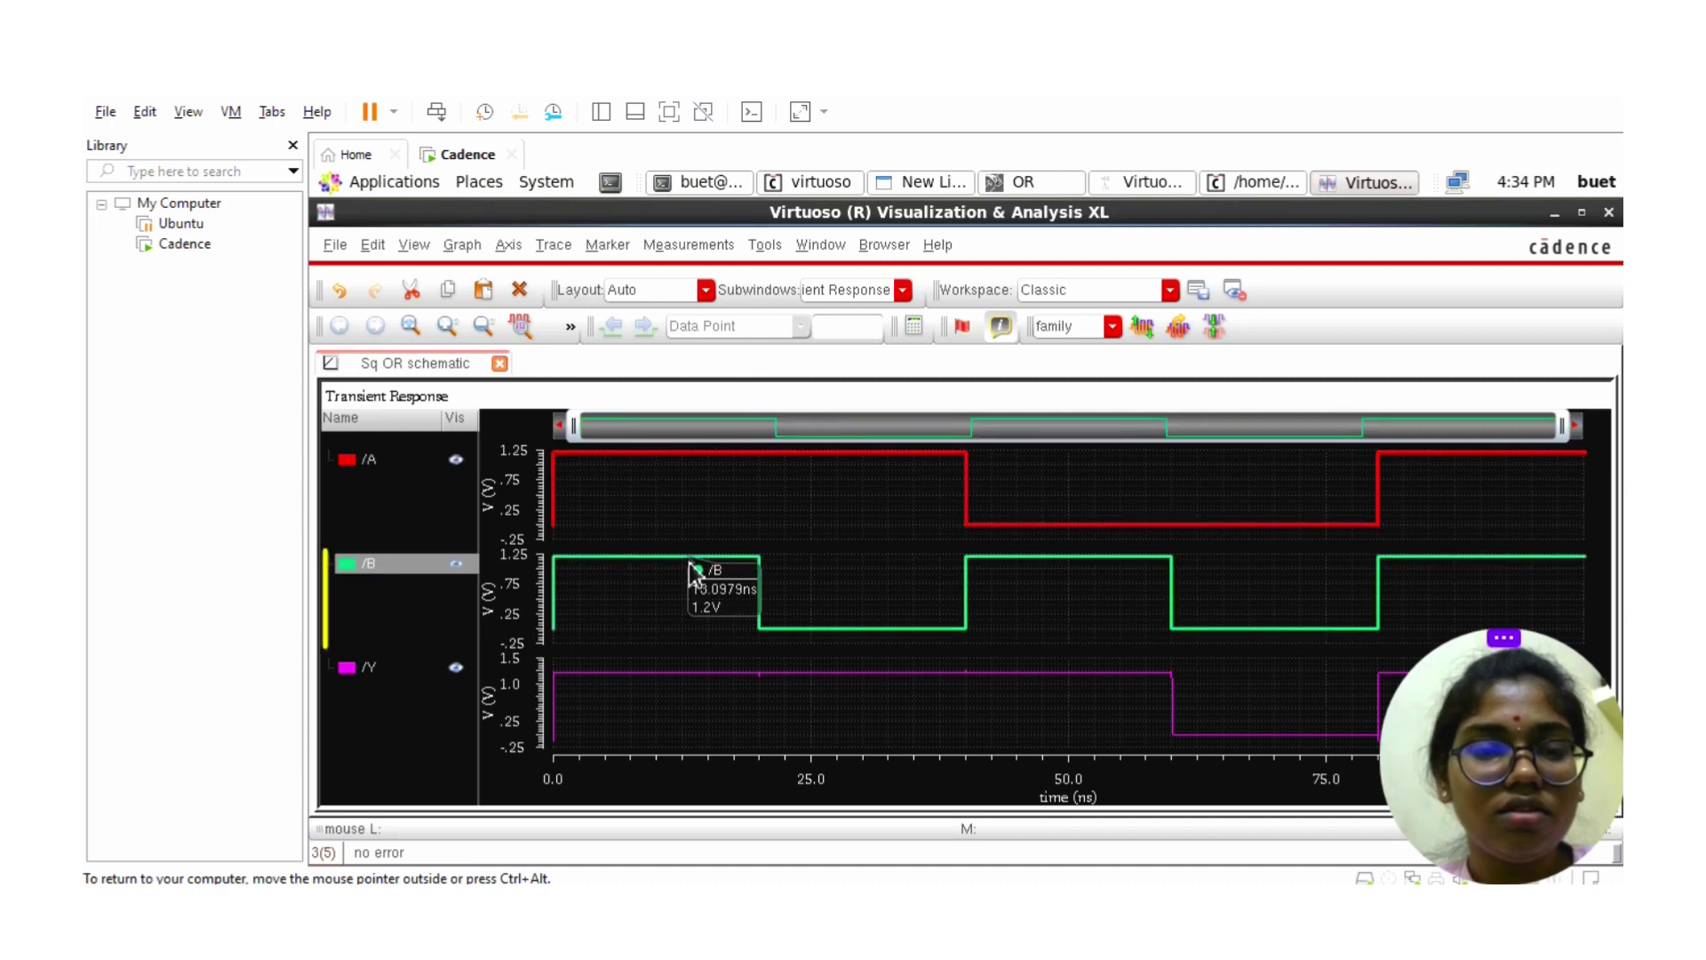
{"action": "right_click", "coordinate": [690, 563]}
{"action": "mouse_move", "coordinate": [804, 678]}
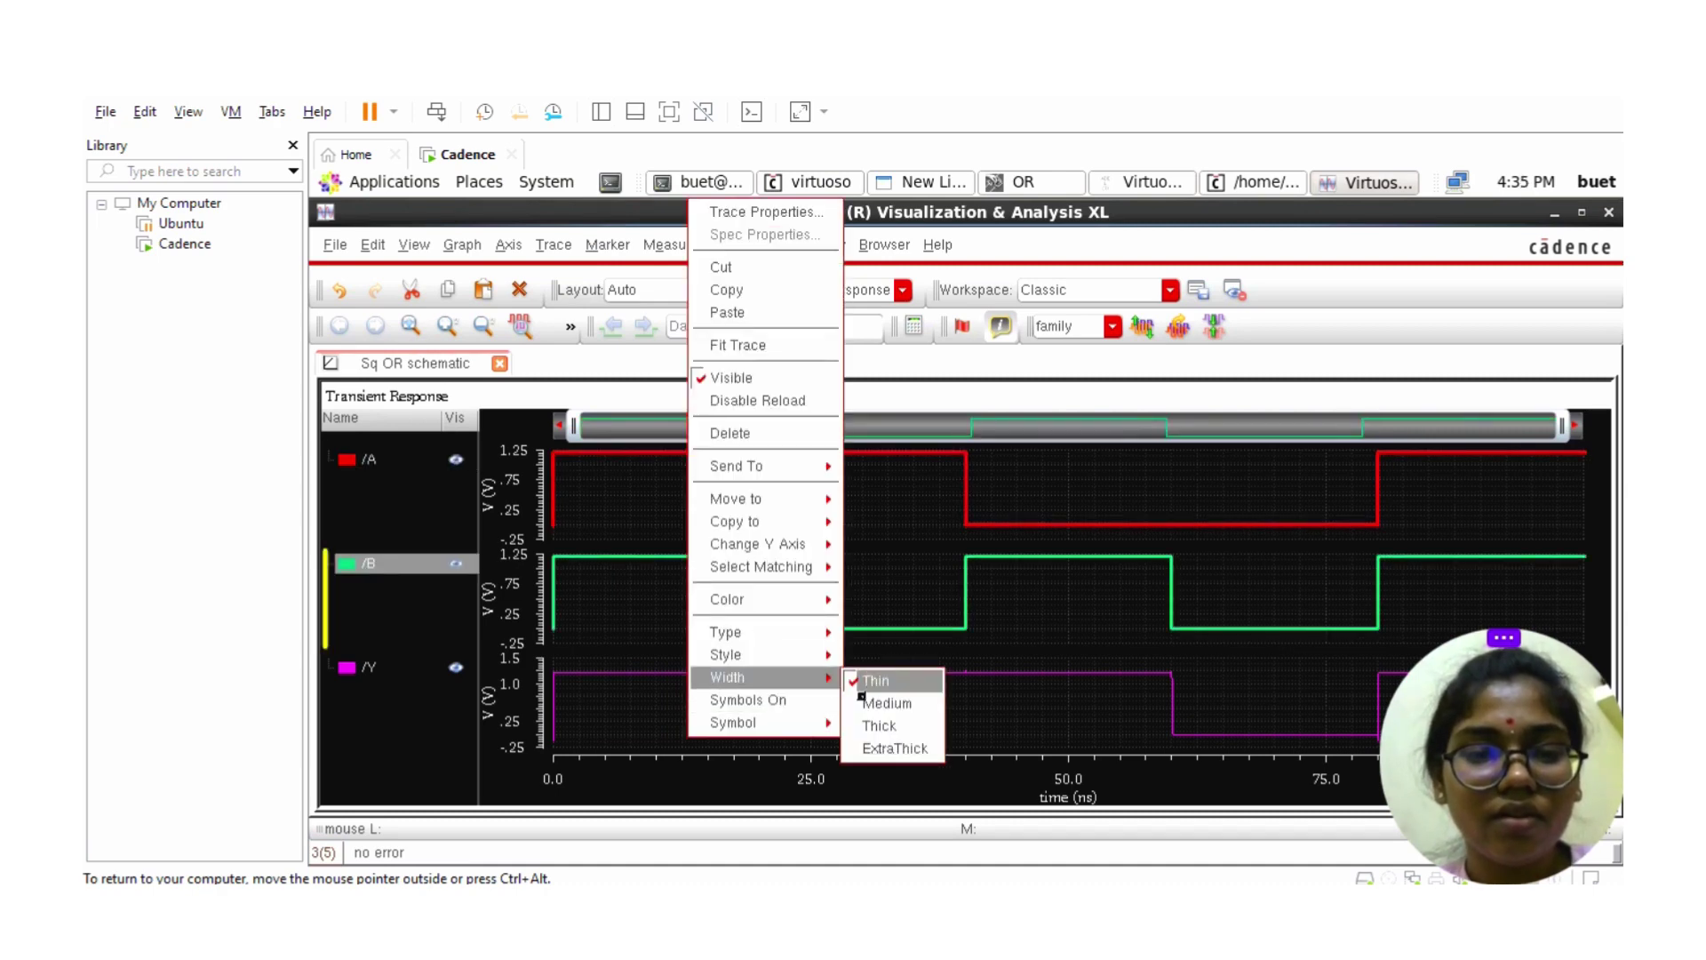
{"action": "left_click", "coordinate": [891, 727]}
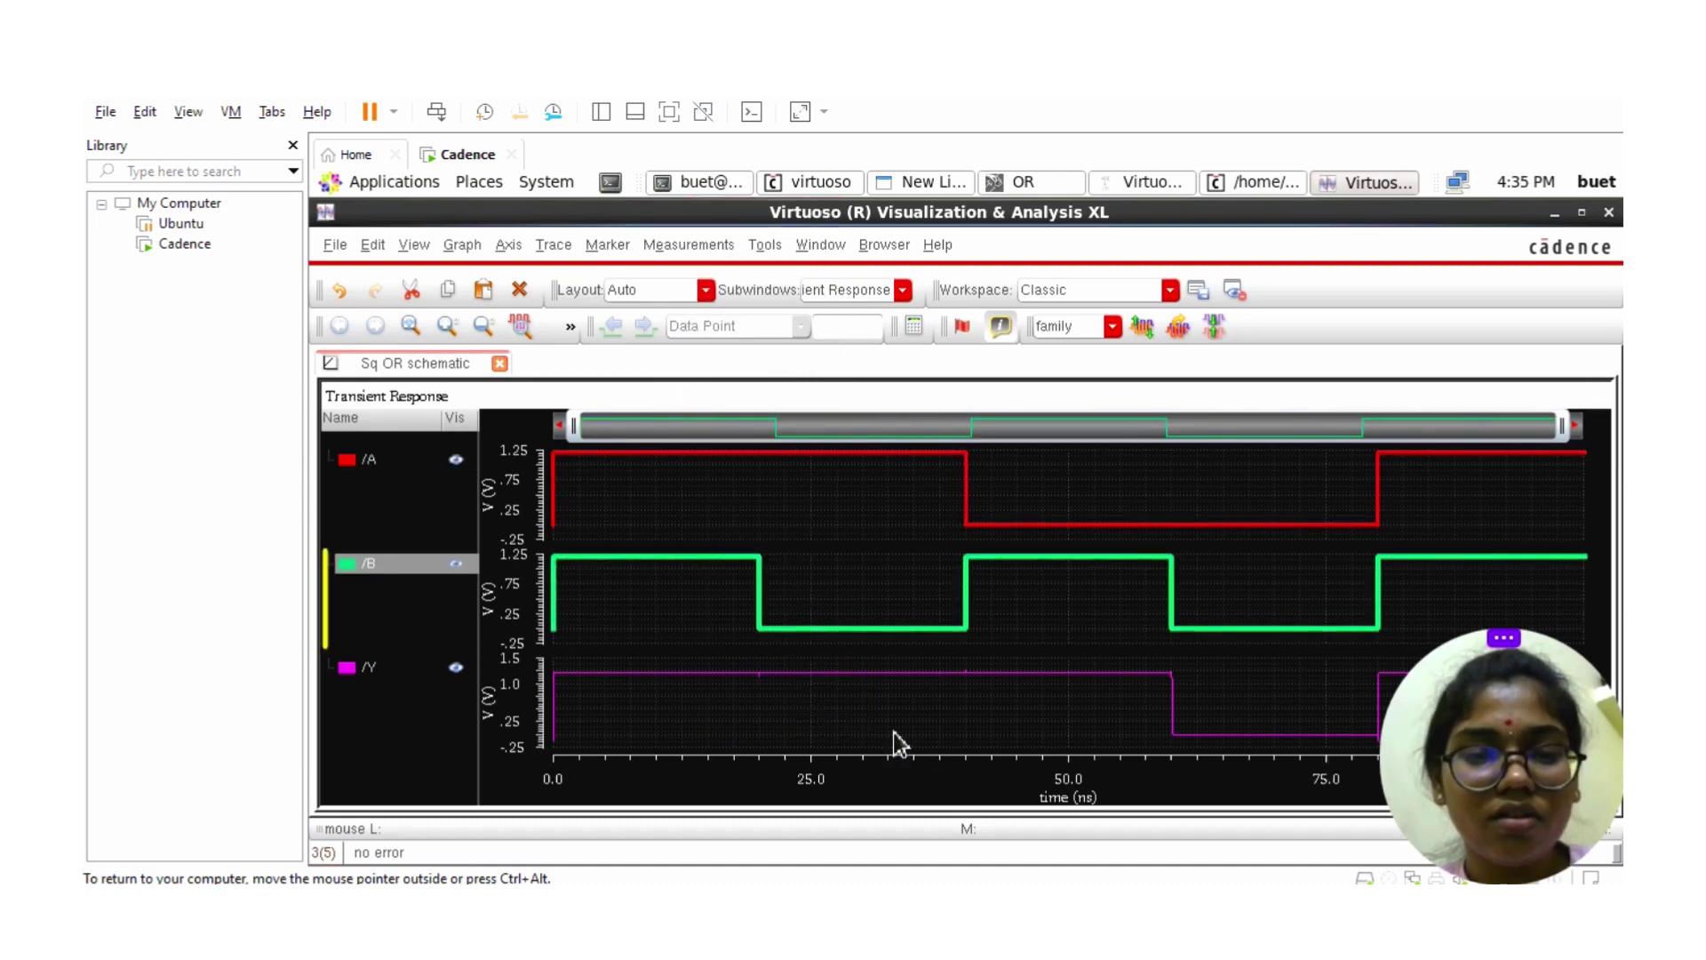
{"action": "left_click", "coordinate": [770, 680]}
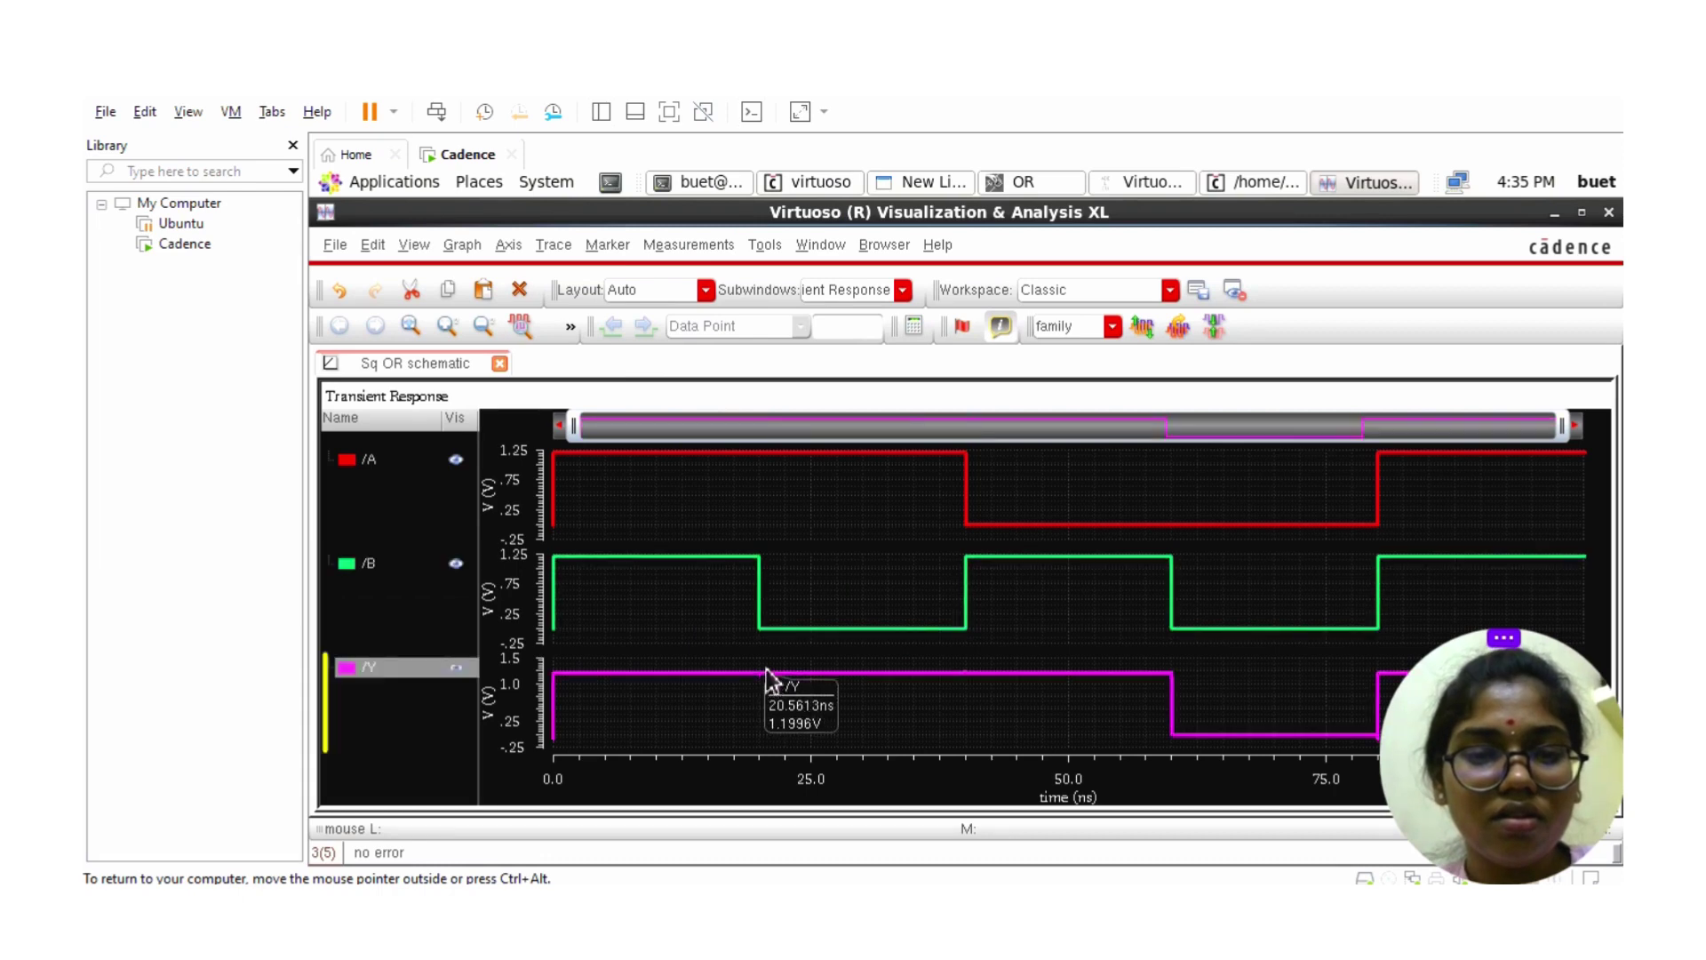
{"action": "right_click", "coordinate": [770, 681]}
{"action": "mouse_move", "coordinate": [873, 678]}
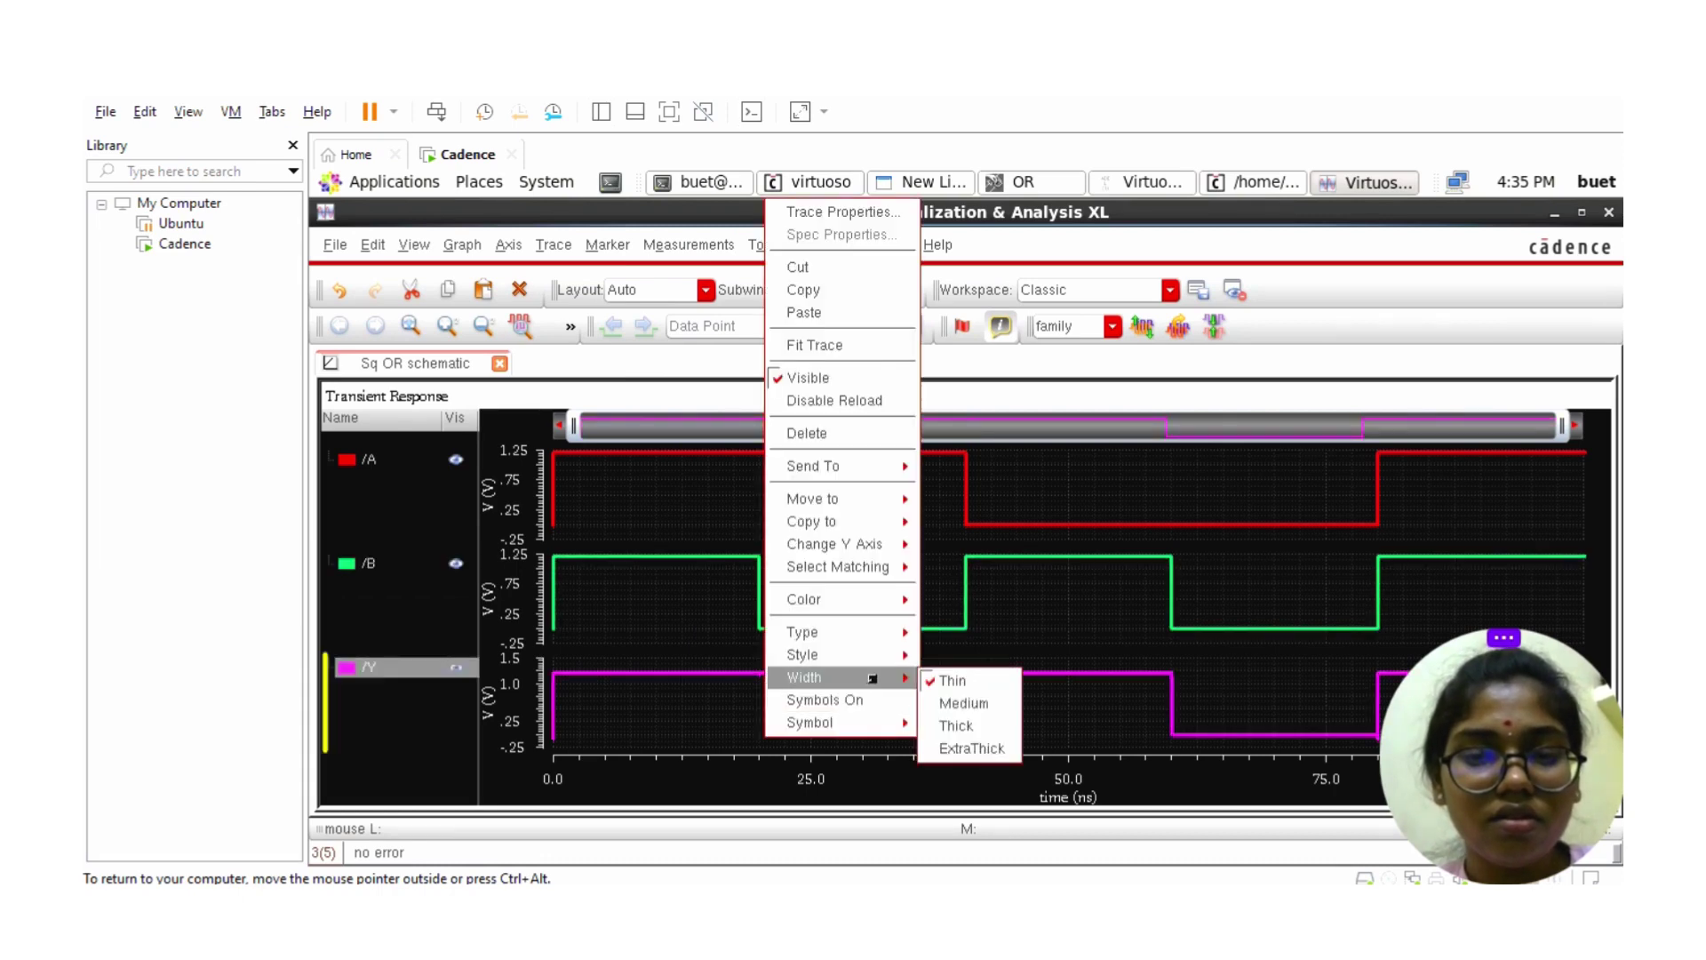
{"action": "left_click", "coordinate": [951, 724]}
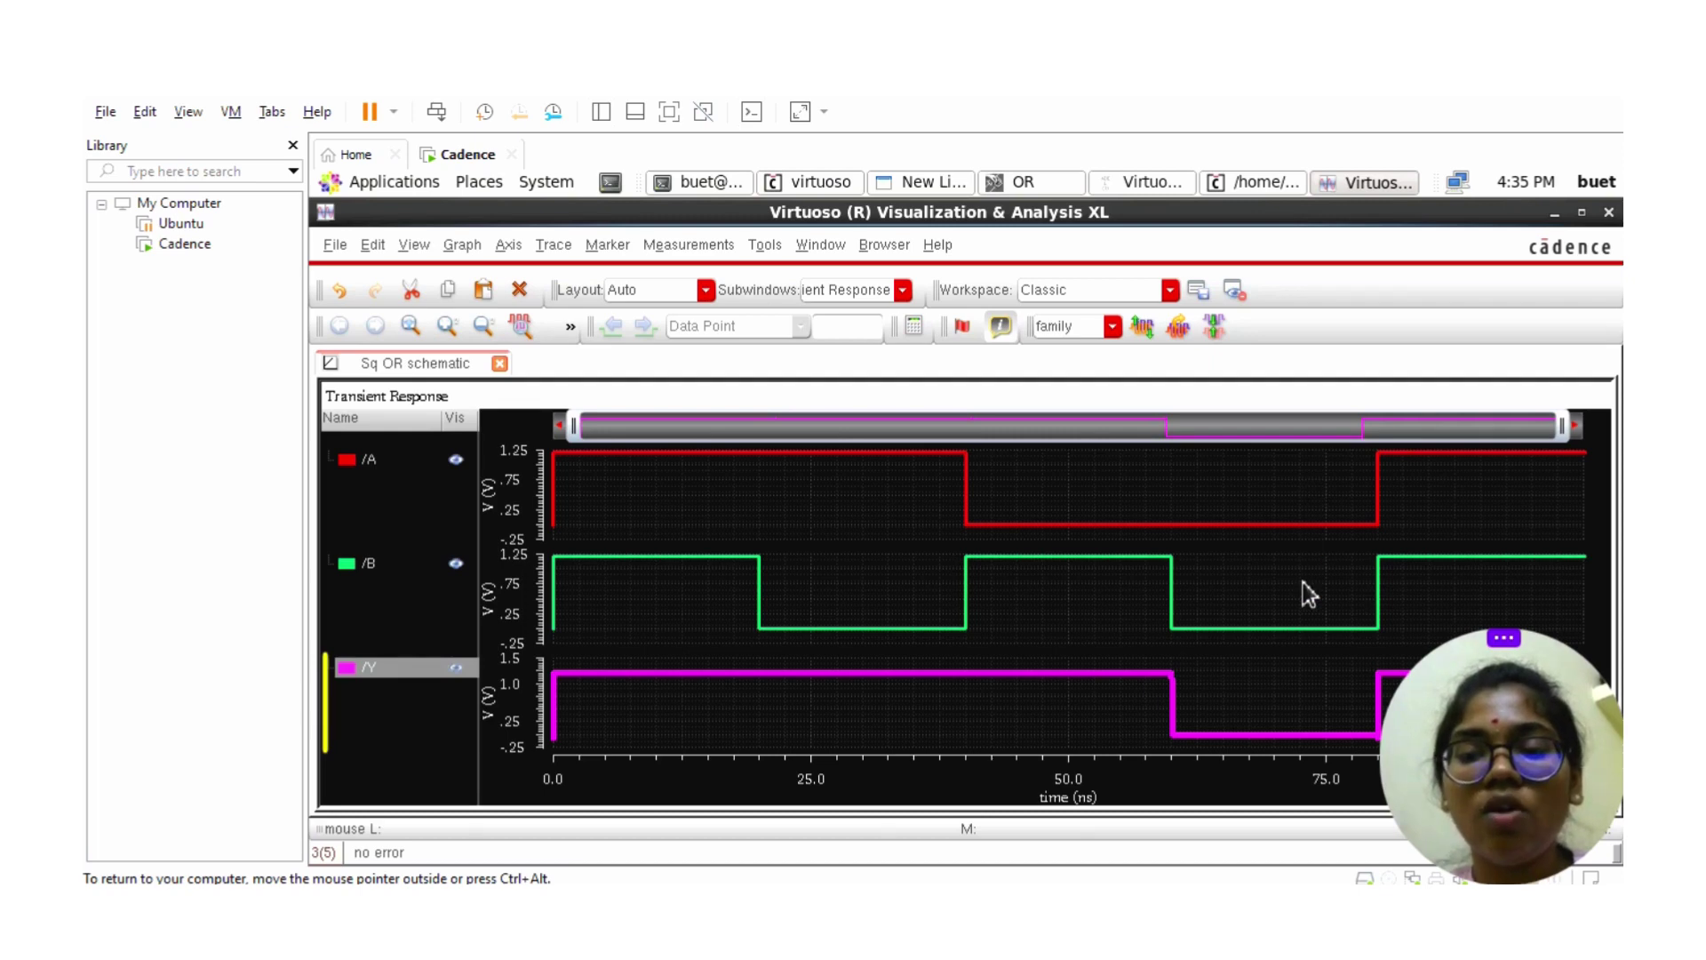
{"action": "mouse_move", "coordinate": [1344, 736]}
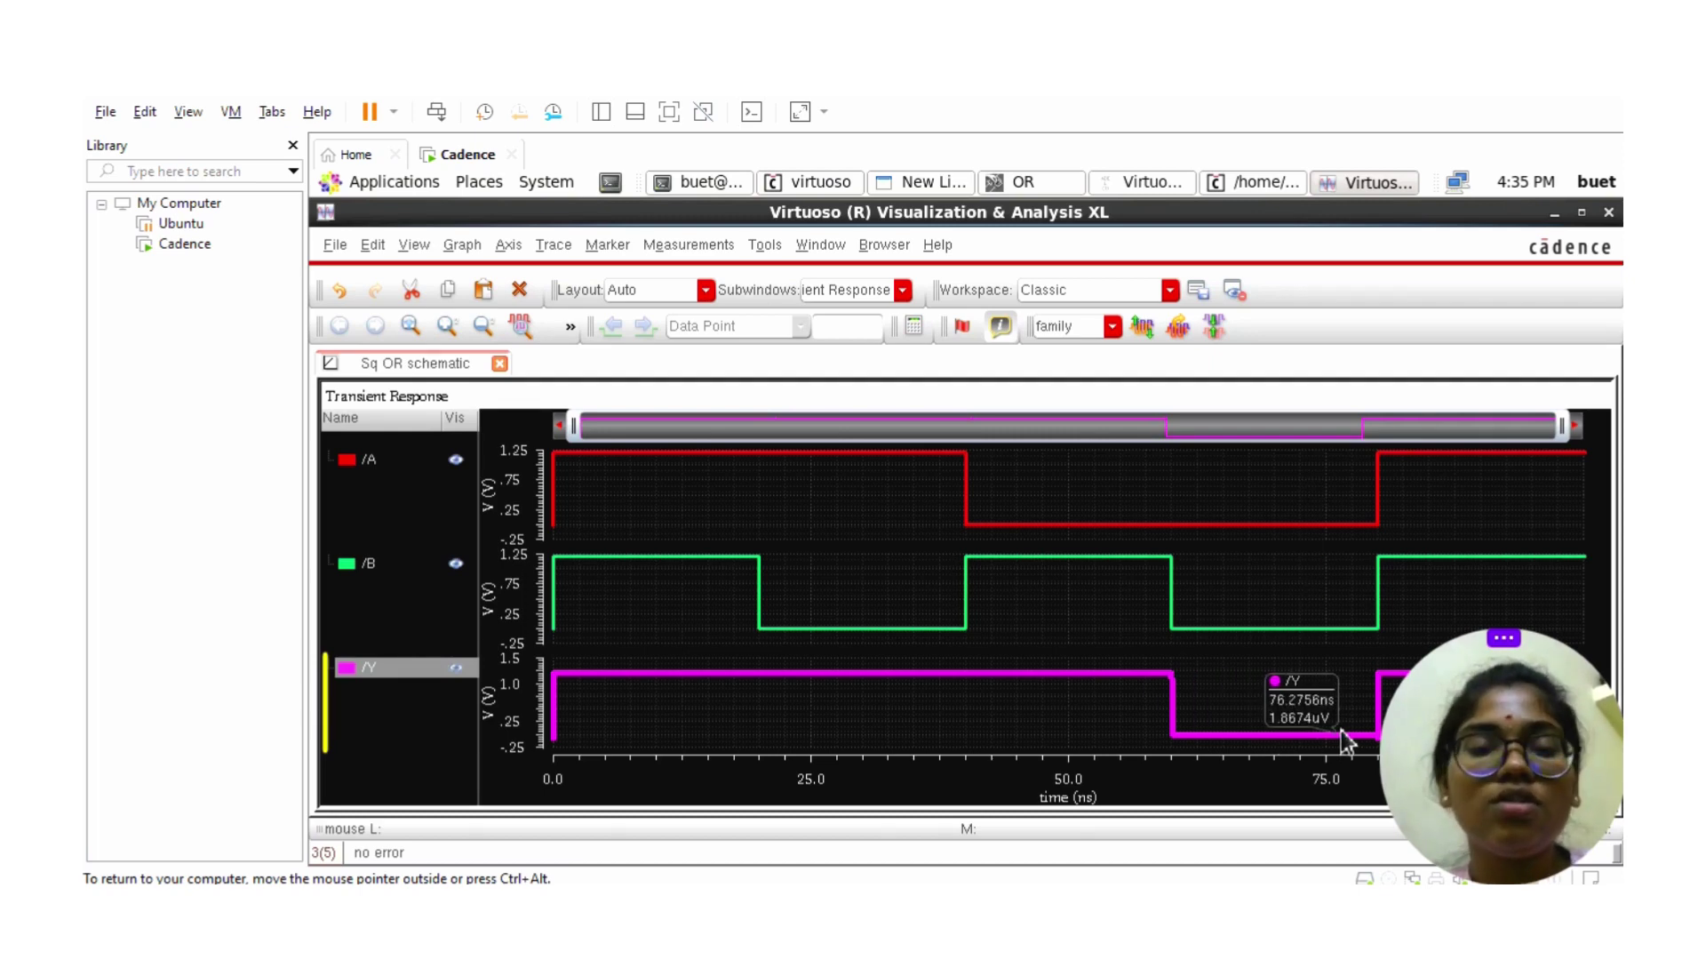